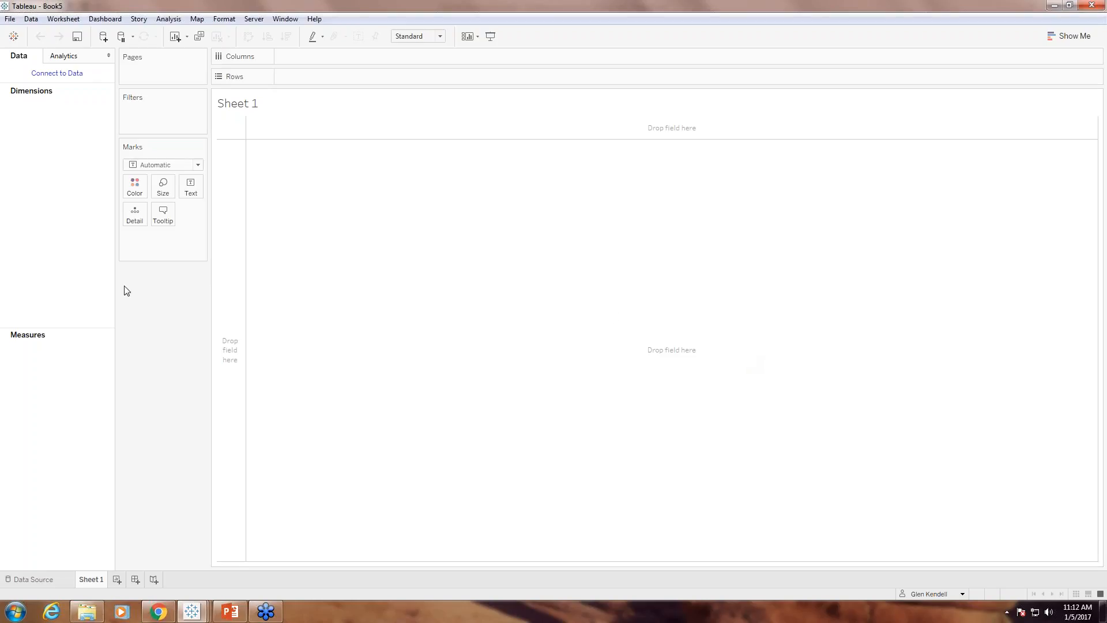
Connect to the B9_GiftData (TwbCache) data source on Tableau Server and open Sheet 1.
{"action": "left_click", "coordinate": [51, 75]}
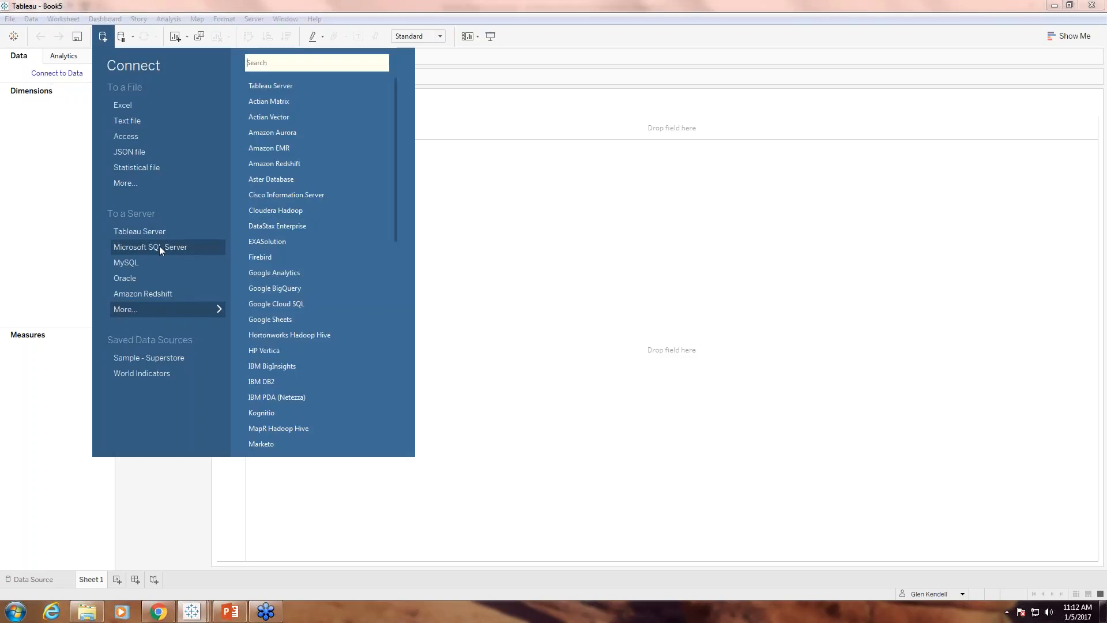
{"action": "left_click", "coordinate": [144, 233]}
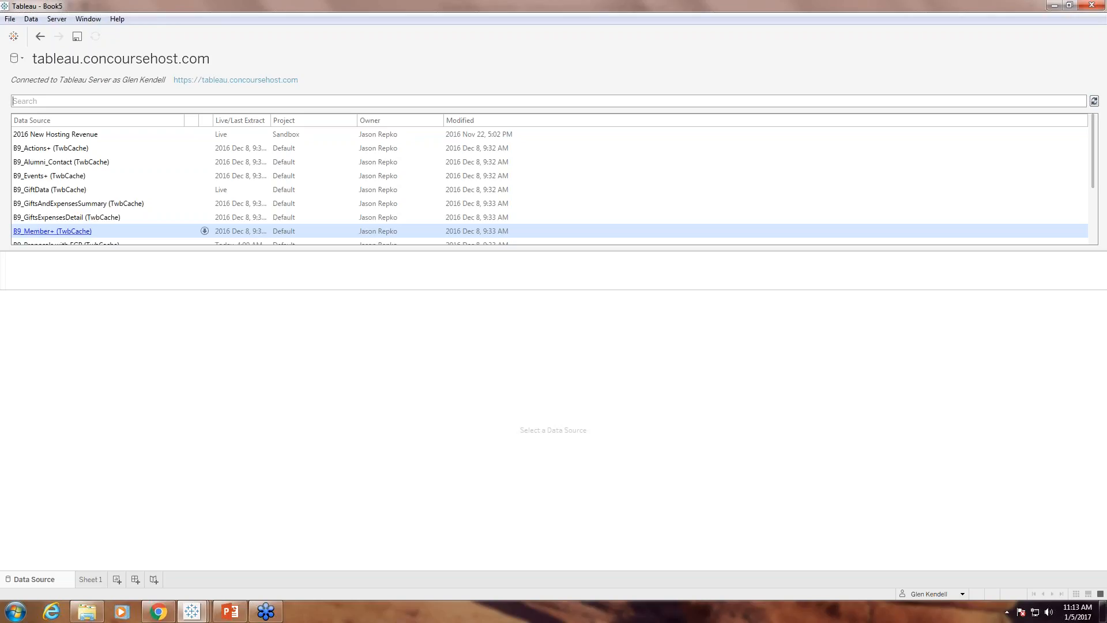
{"action": "left_click", "coordinate": [43, 191]}
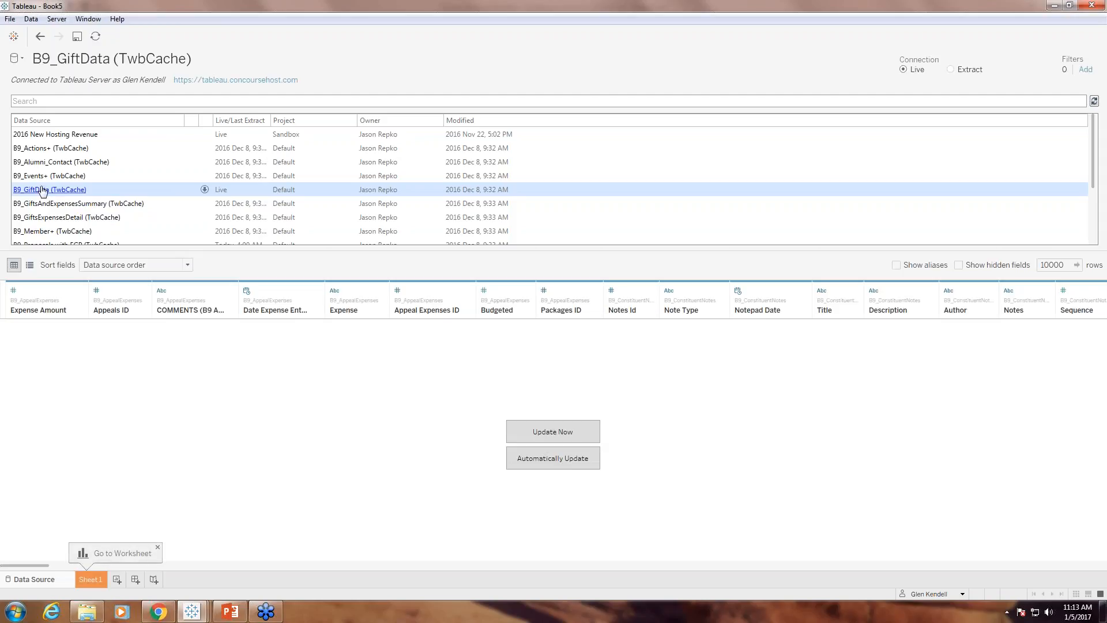
{"action": "left_click", "coordinate": [96, 580]}
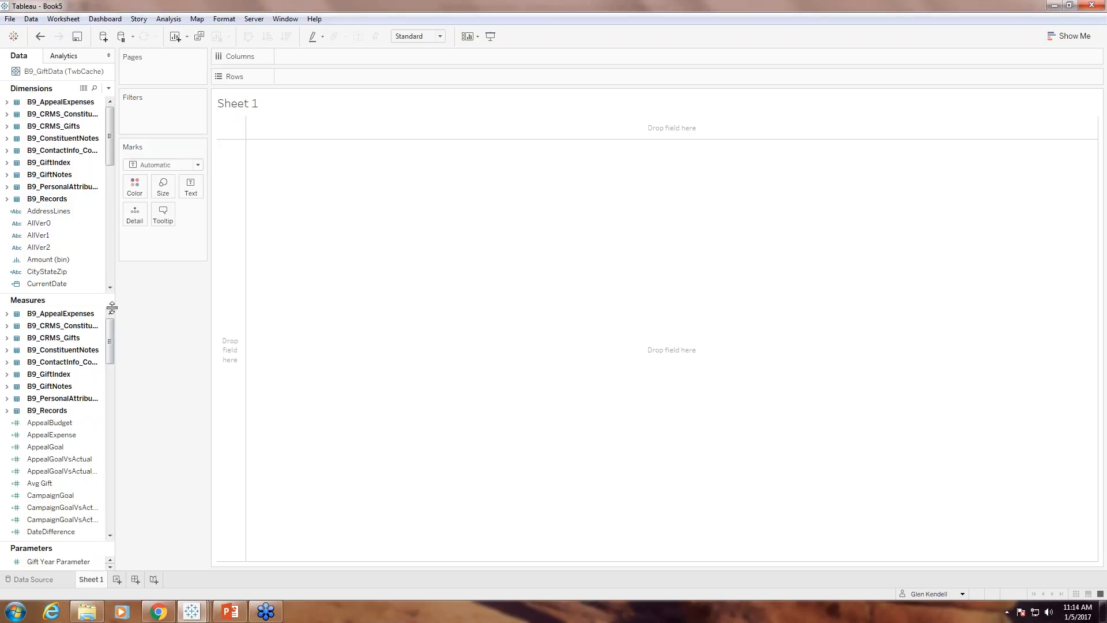
Plot the GrossRevenue measure on rows against Gift Date from B9_CRMS_Gifts on columns.
{"action": "left_click_drag", "start_coordinate": [108, 331], "coordinate": [103, 395]}
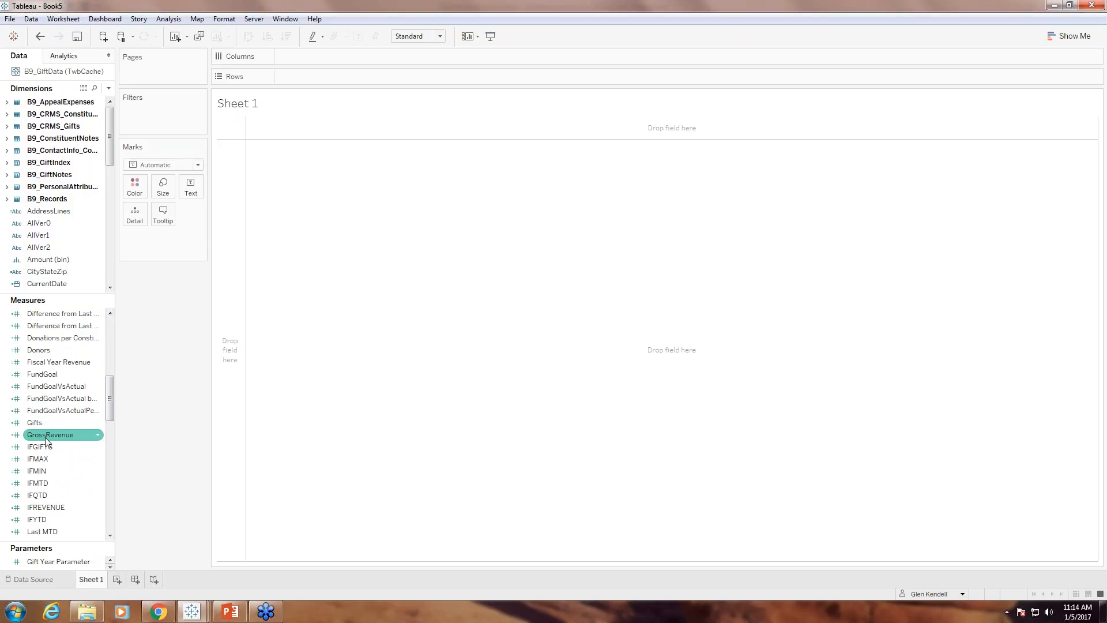
{"action": "left_click", "coordinate": [46, 440]}
{"action": "mouse_move", "coordinate": [50, 436]}
{"action": "left_mouse_down"}
{"action": "mouse_move", "coordinate": [348, 104]}
{"action": "mouse_move", "coordinate": [324, 75]}
{"action": "left_mouse_up"}
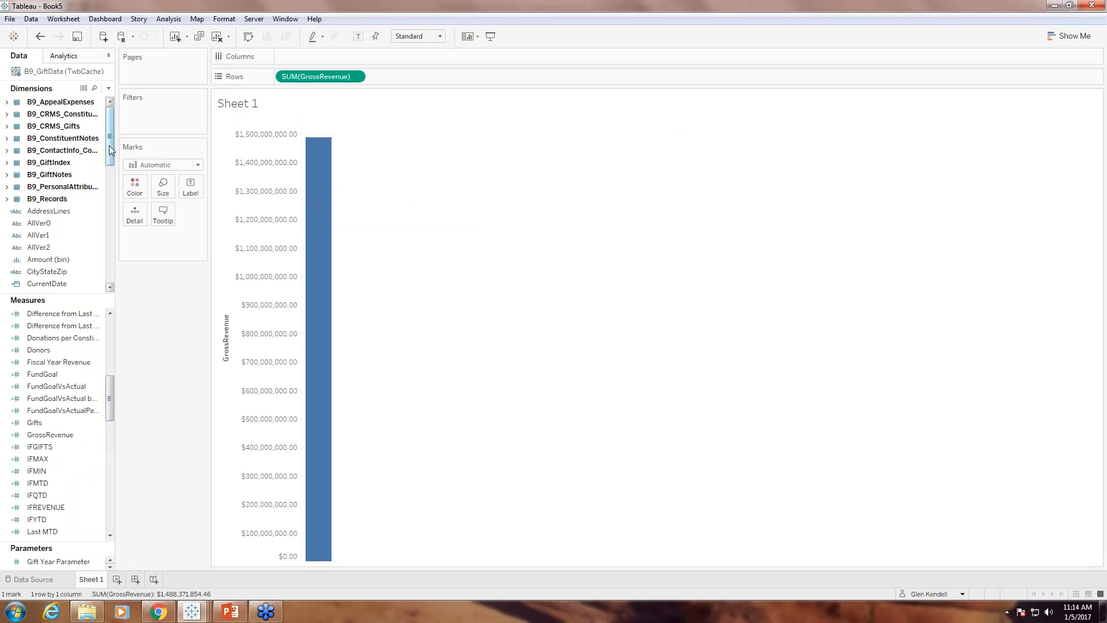
{"action": "left_click", "coordinate": [7, 127]}
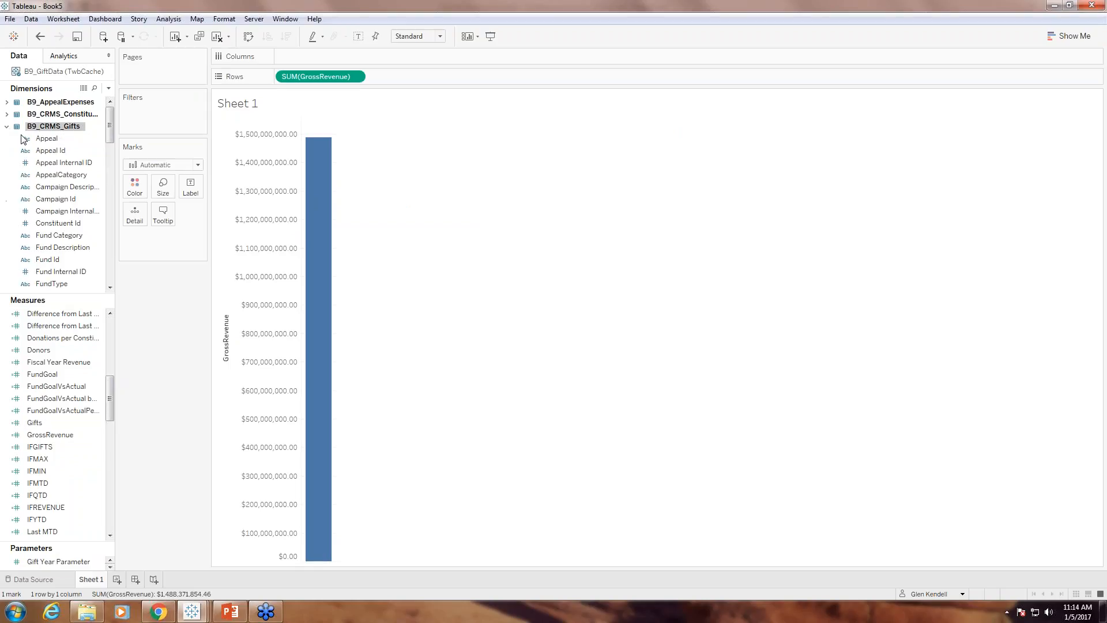
{"action": "left_click_drag", "start_coordinate": [108, 121], "coordinate": [104, 147]}
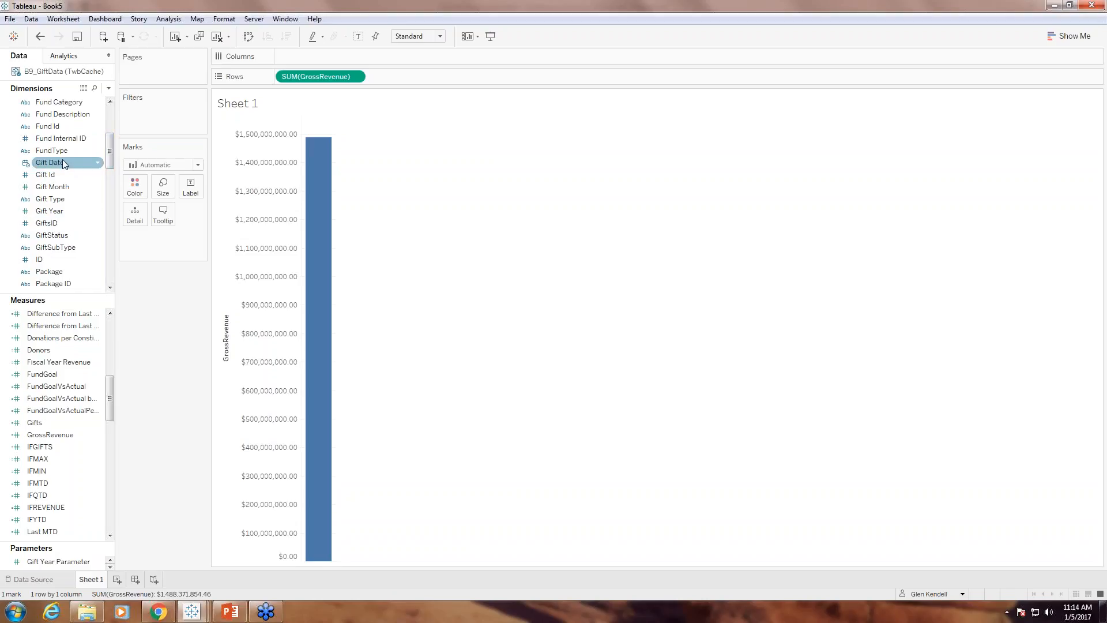
{"action": "left_click_drag", "start_coordinate": [63, 164], "coordinate": [321, 55]}
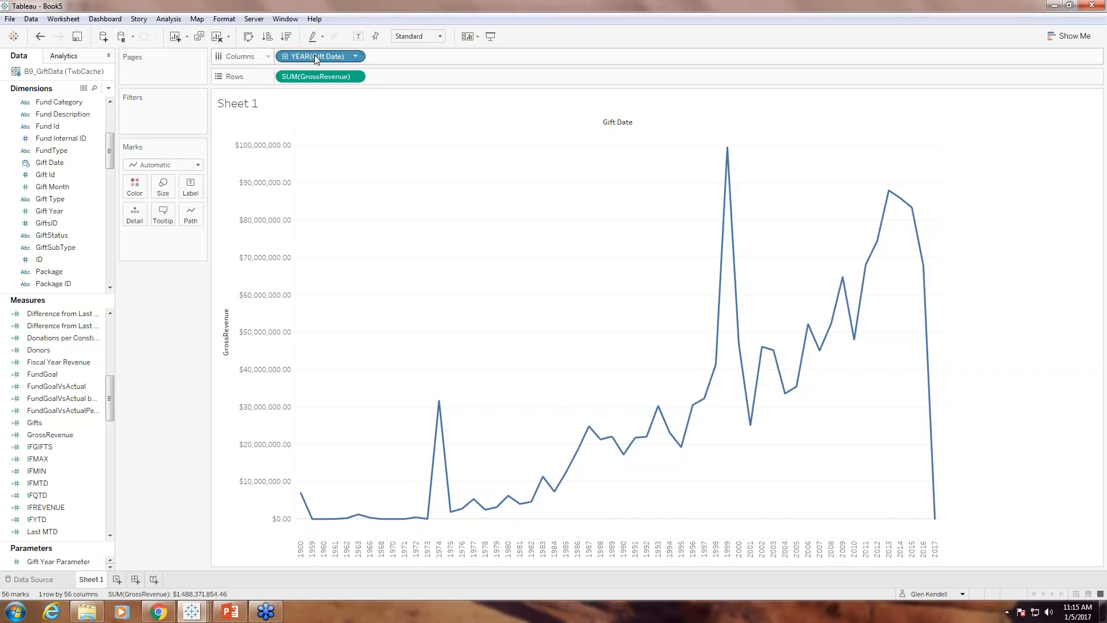
Move Gift Date from columns to the filters as a relative date filter limited to the previous year.
{"action": "left_click_drag", "start_coordinate": [316, 56], "coordinate": [158, 113]}
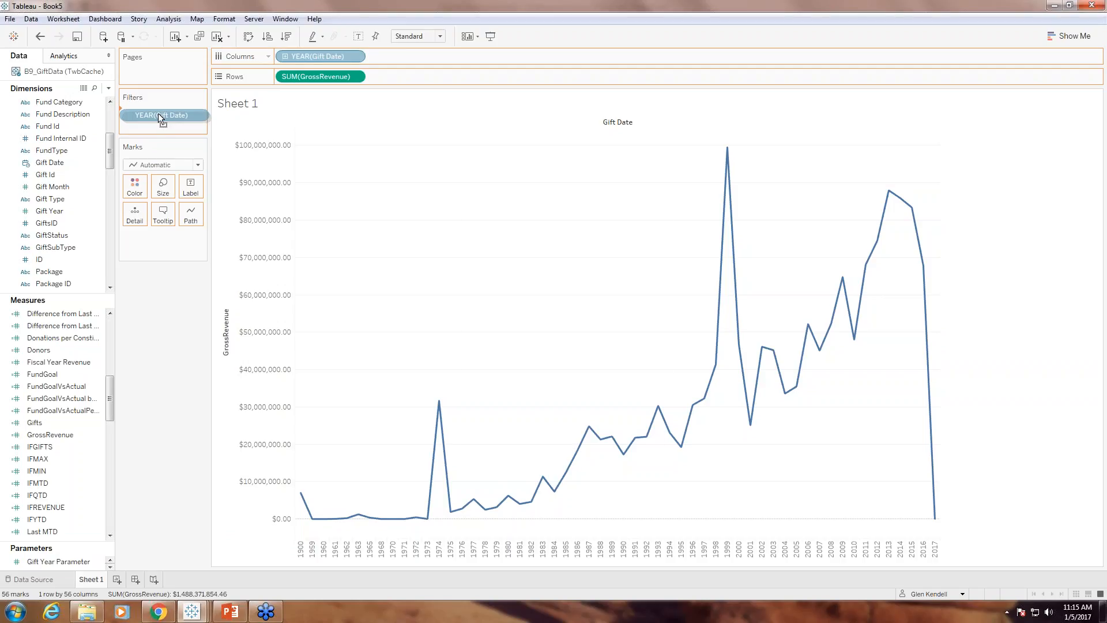
{"action": "left_click_drag", "start_coordinate": [158, 113], "coordinate": [158, 113]}
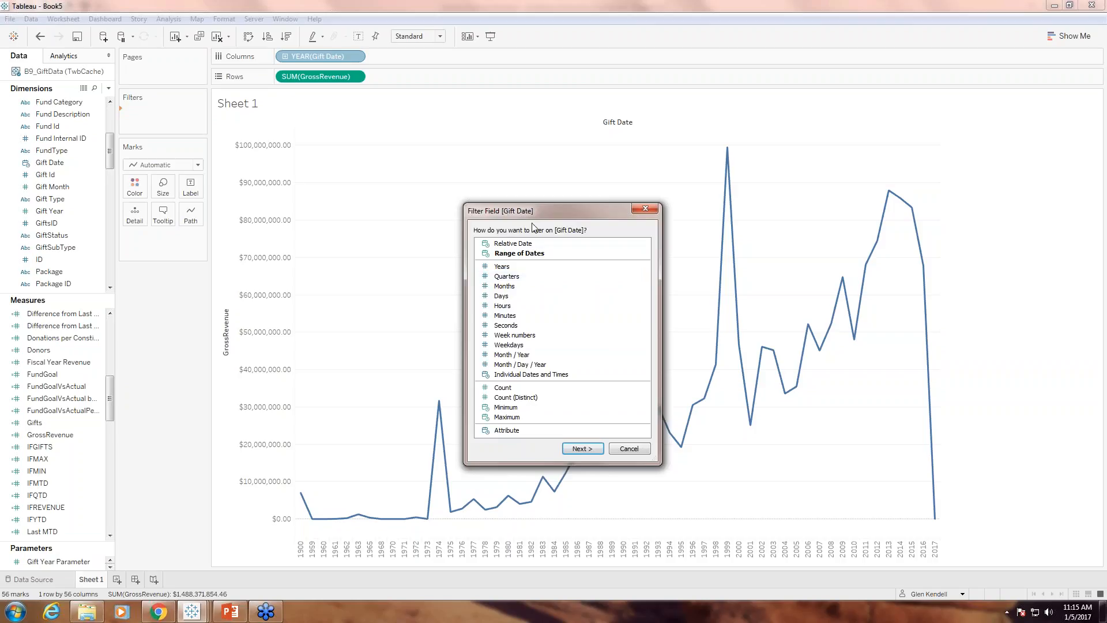
{"action": "left_click", "coordinate": [588, 245]}
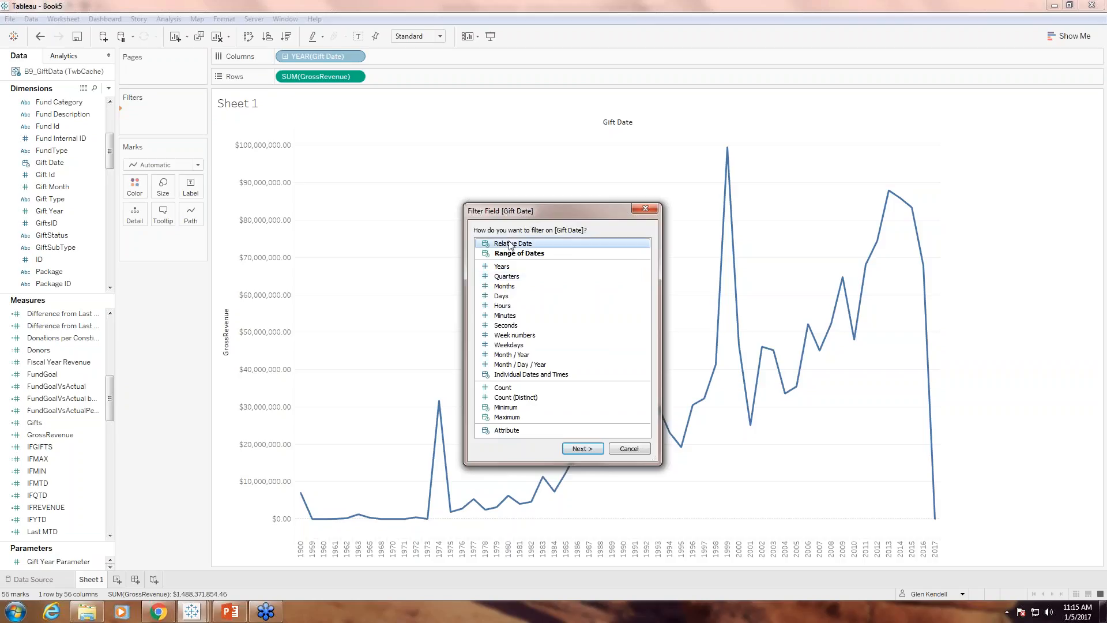
{"action": "left_click", "coordinate": [583, 449]}
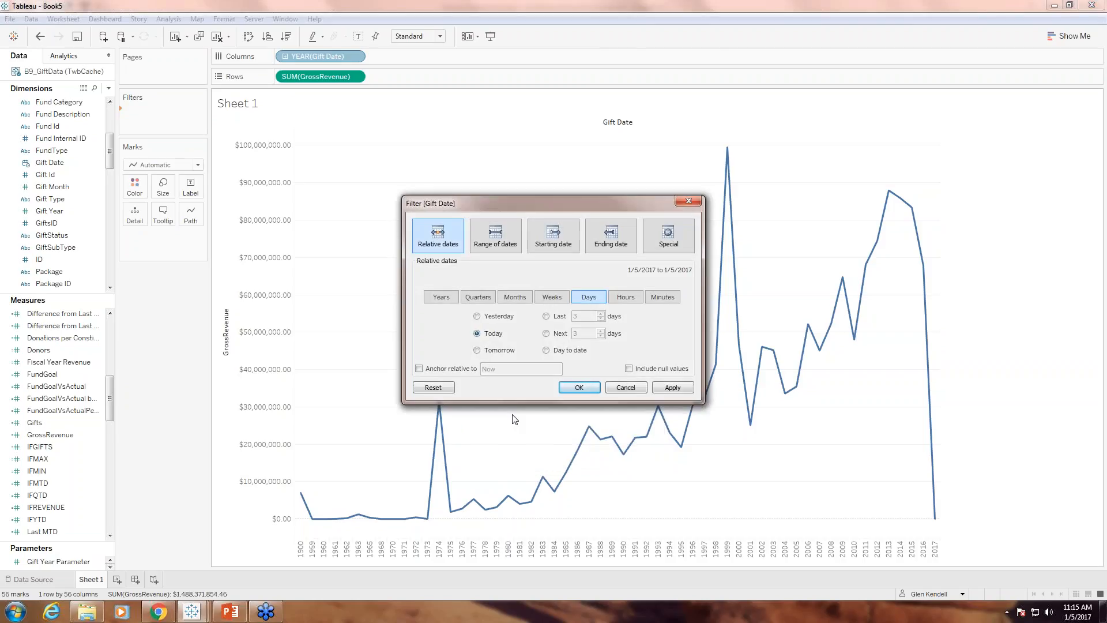
{"action": "left_click", "coordinate": [441, 297]}
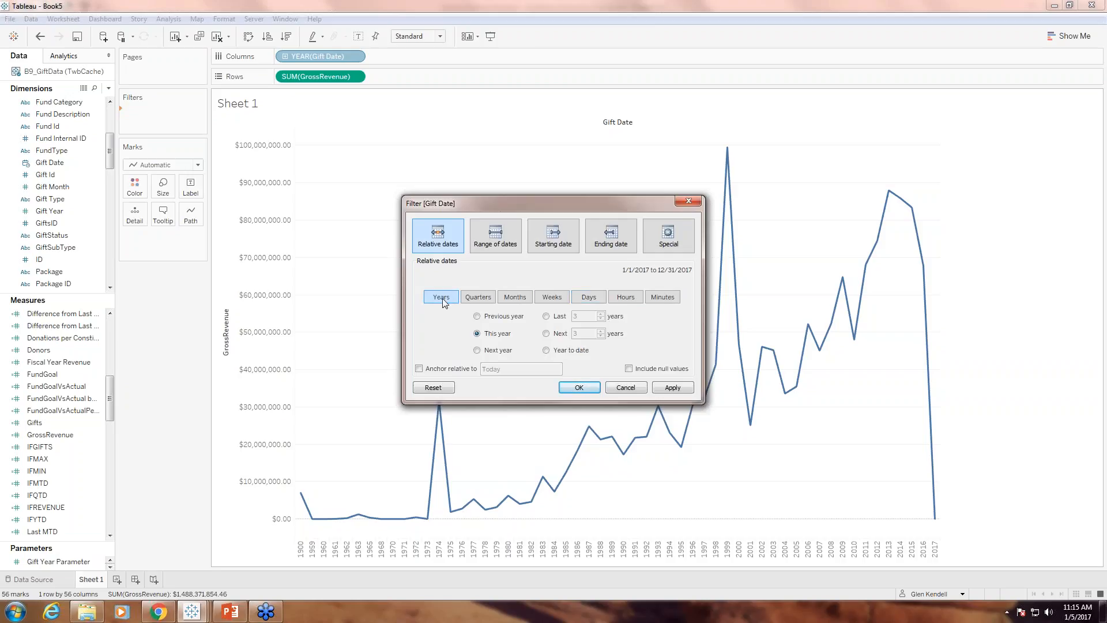
{"action": "left_click", "coordinate": [477, 316]}
{"action": "left_click", "coordinate": [579, 388]}
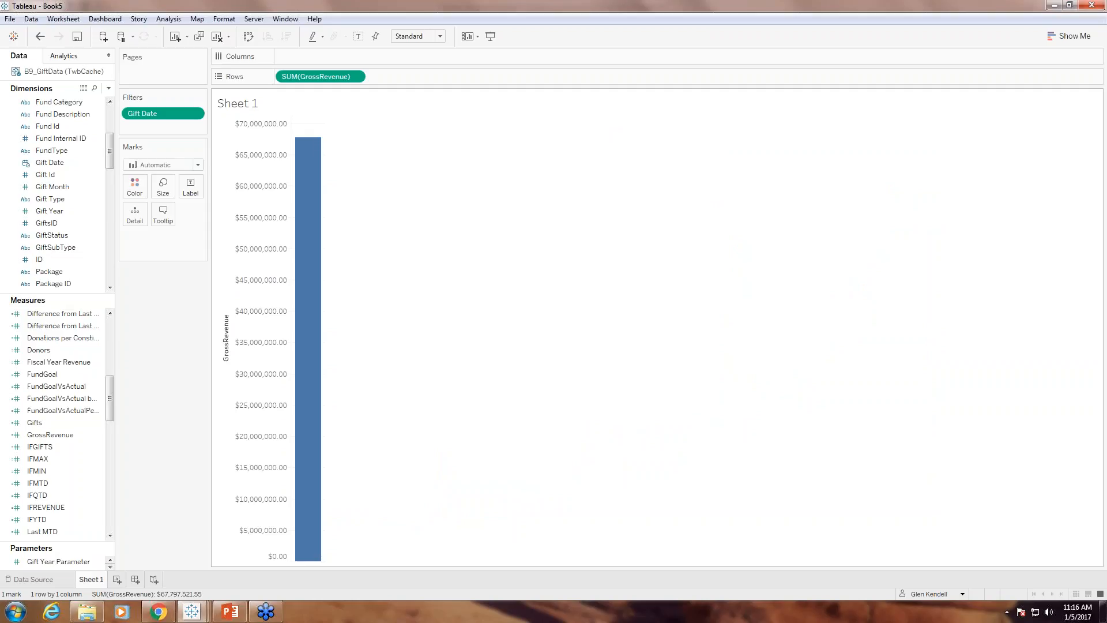
Copy Gift Date from the filters to columns and set it to continuous Month with year.
{"action": "mouse_move", "coordinate": [313, 168]}
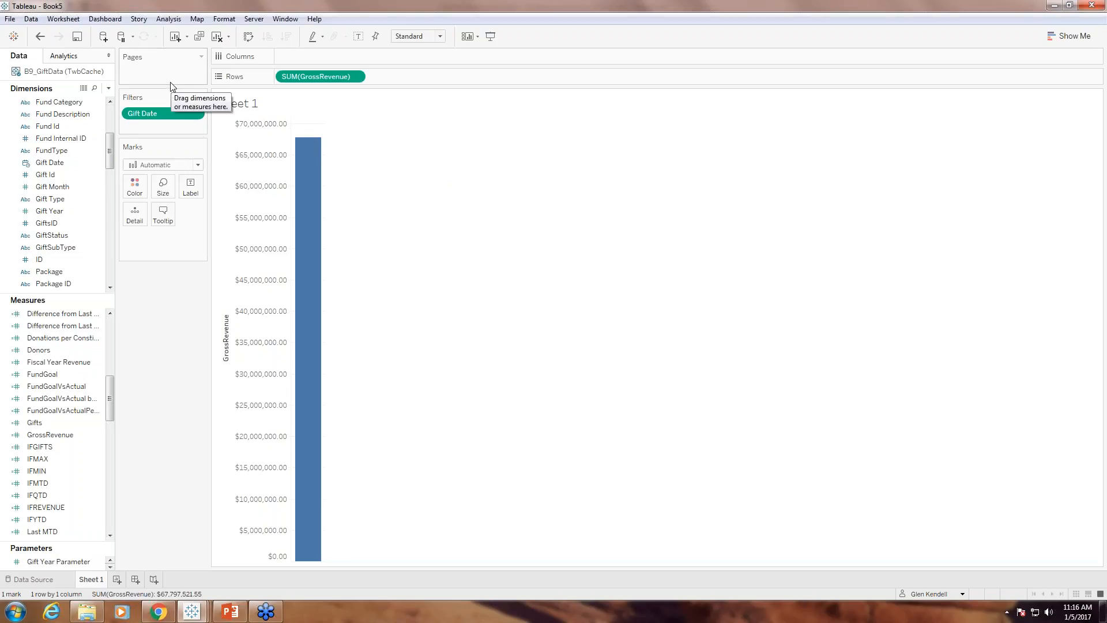
{"action": "left_click_drag", "start_coordinate": [166, 113], "coordinate": [328, 61]}
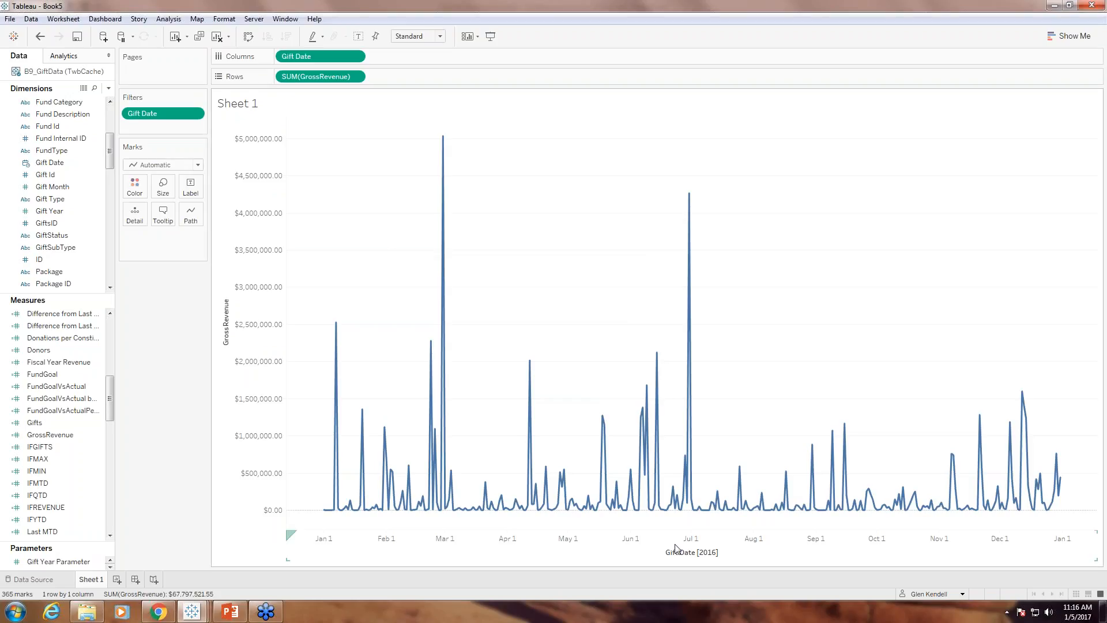
{"action": "mouse_move", "coordinate": [338, 508]}
{"action": "left_click", "coordinate": [355, 57]}
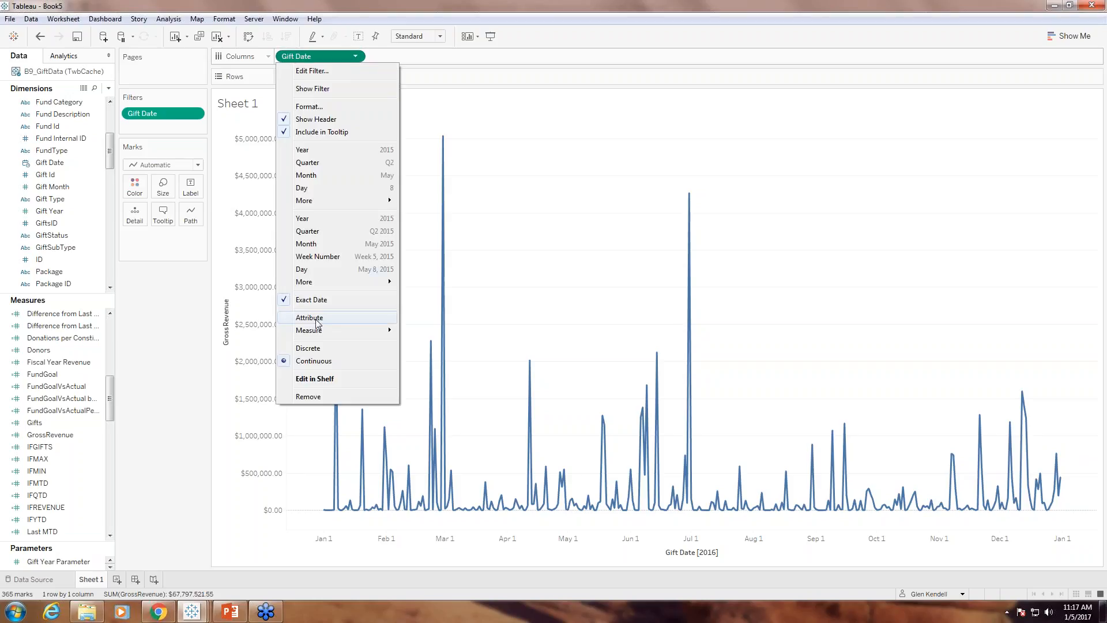
{"action": "left_click", "coordinate": [318, 243]}
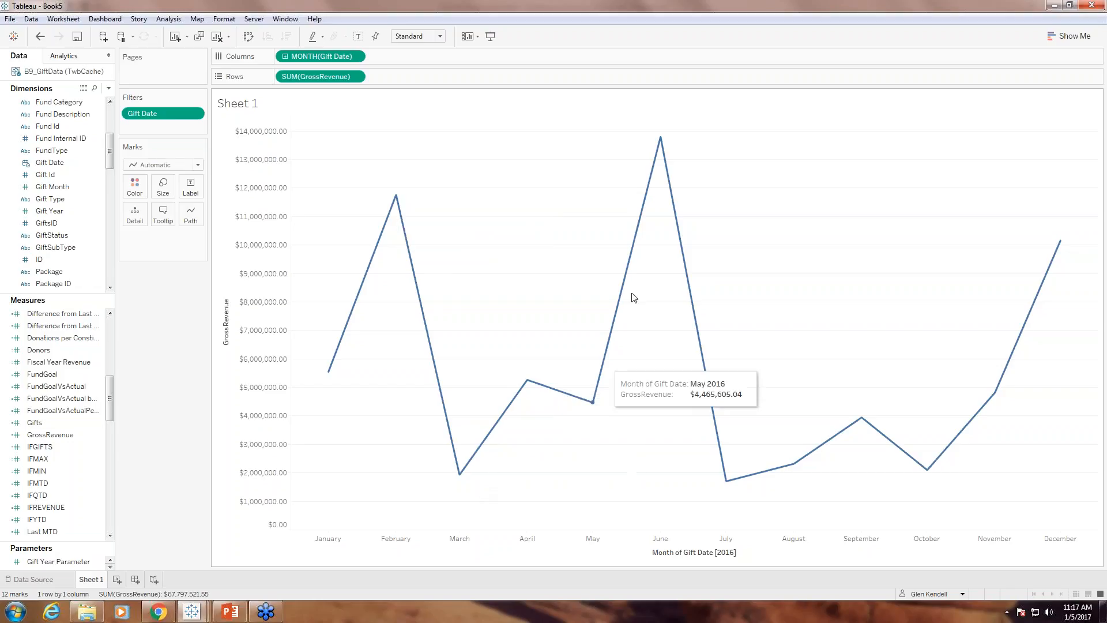
Apply a Running Total quick table calculation to SUM(GrossRevenue) and change the mark type to Area.
{"action": "mouse_move", "coordinate": [661, 137]}
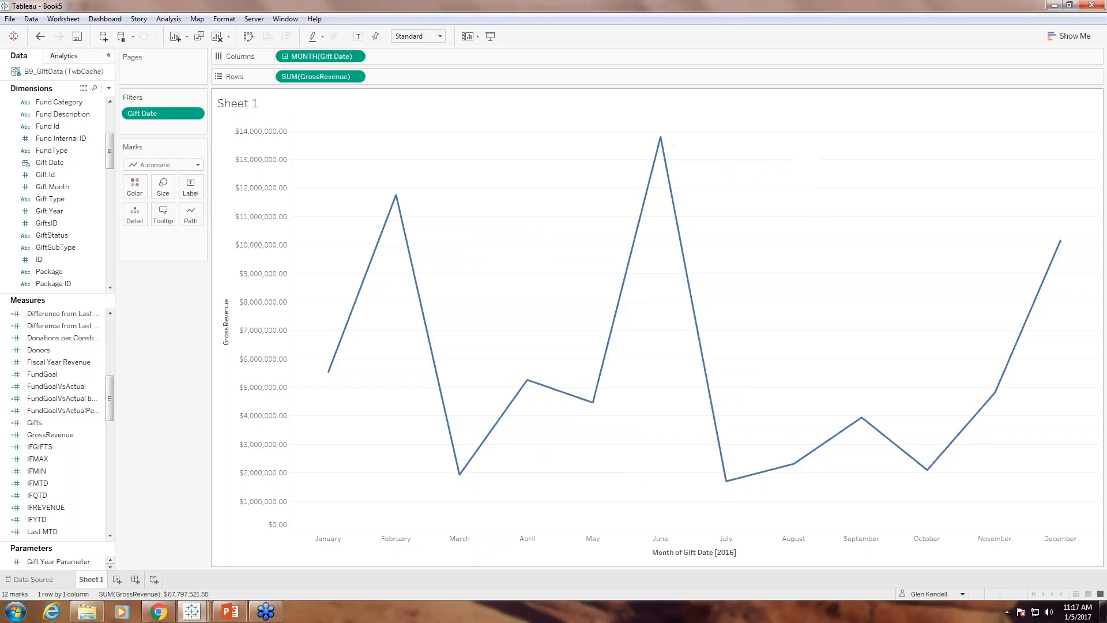
{"action": "mouse_move", "coordinate": [726, 481]}
{"action": "left_click", "coordinate": [355, 77]}
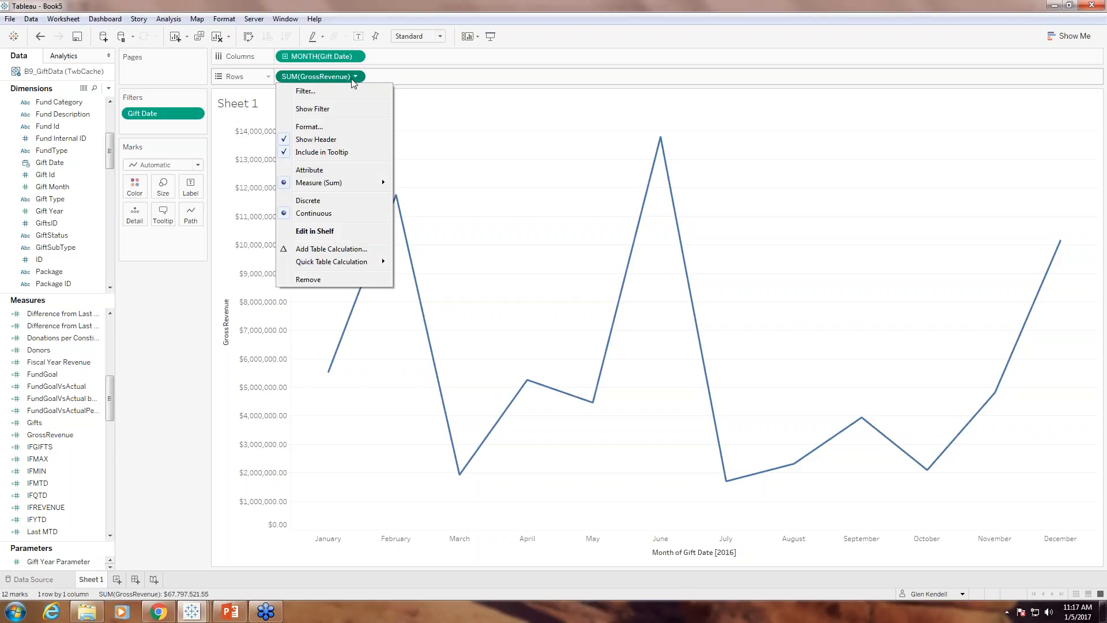
{"action": "mouse_move", "coordinate": [332, 263]}
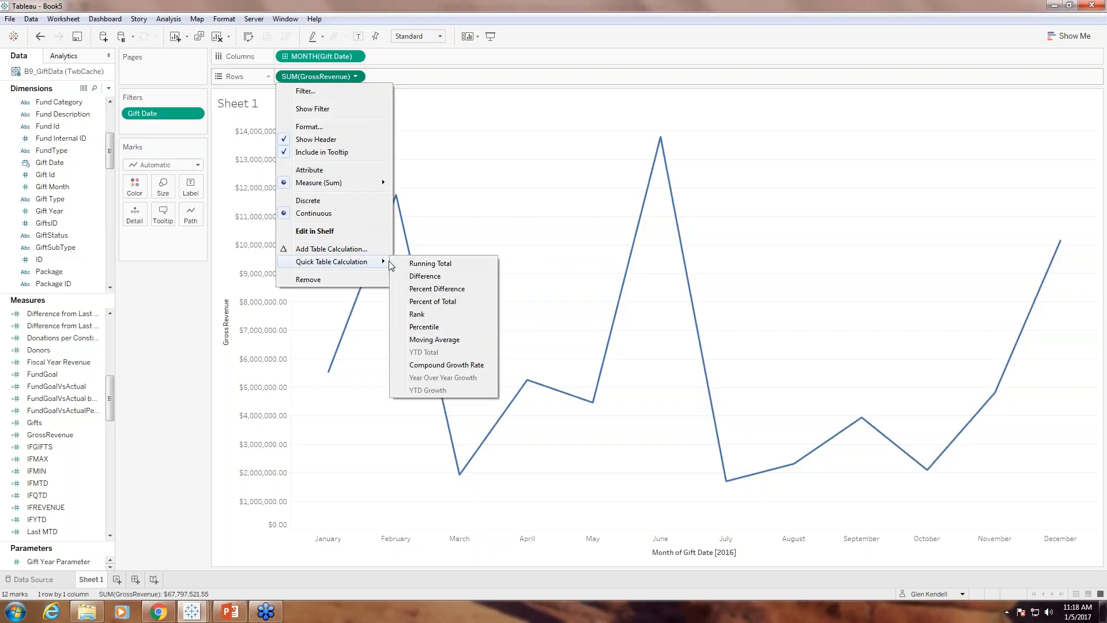
{"action": "left_click", "coordinate": [430, 264]}
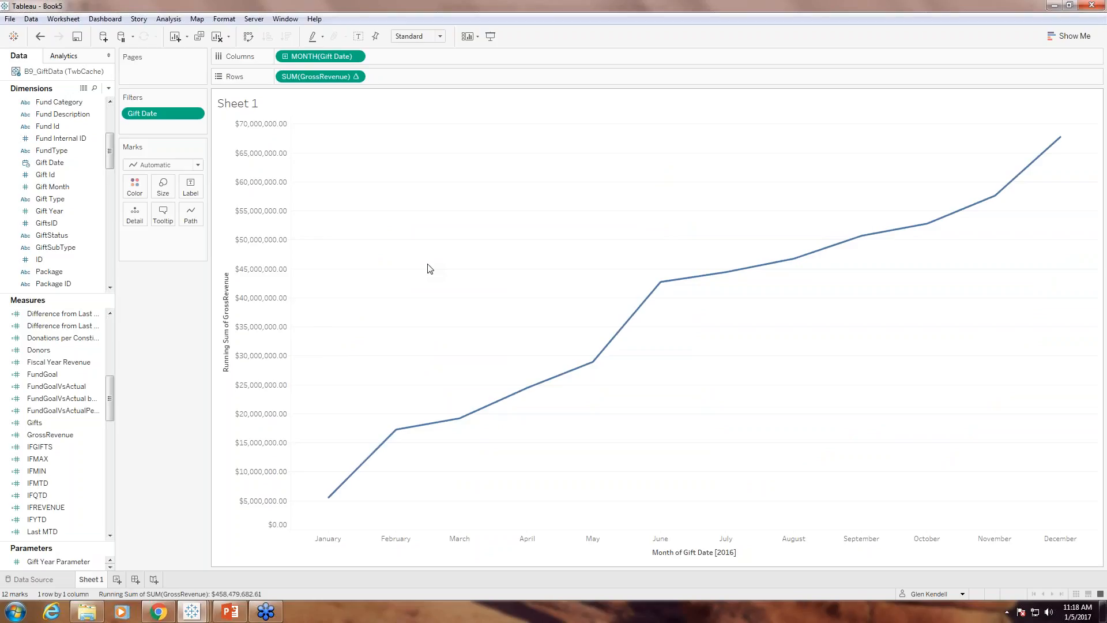
{"action": "left_click", "coordinate": [199, 166]}
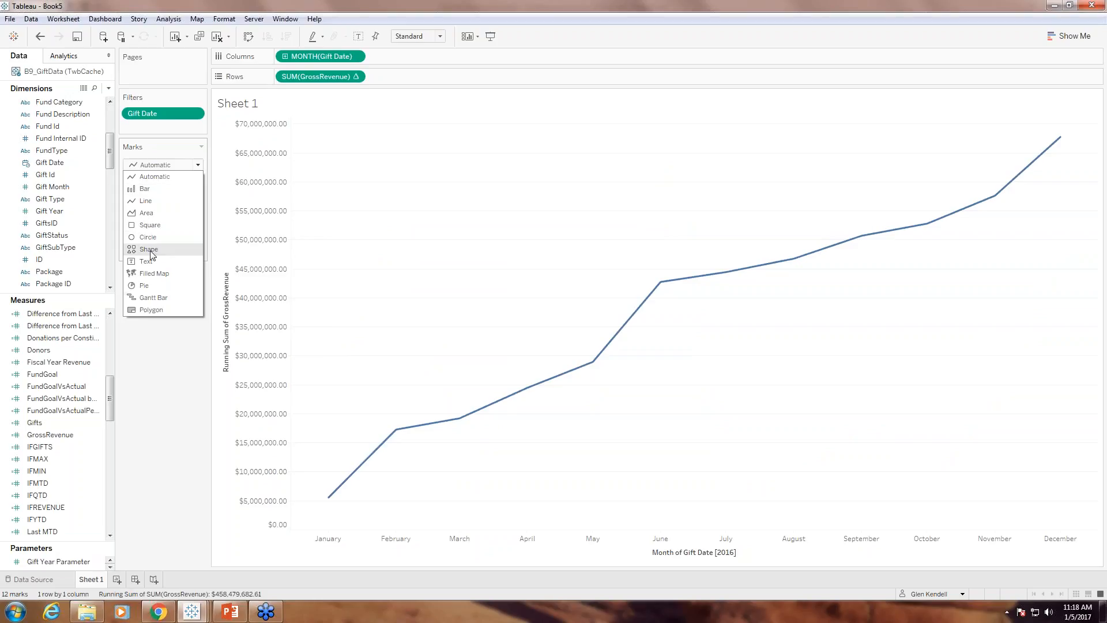
{"action": "left_click", "coordinate": [153, 213]}
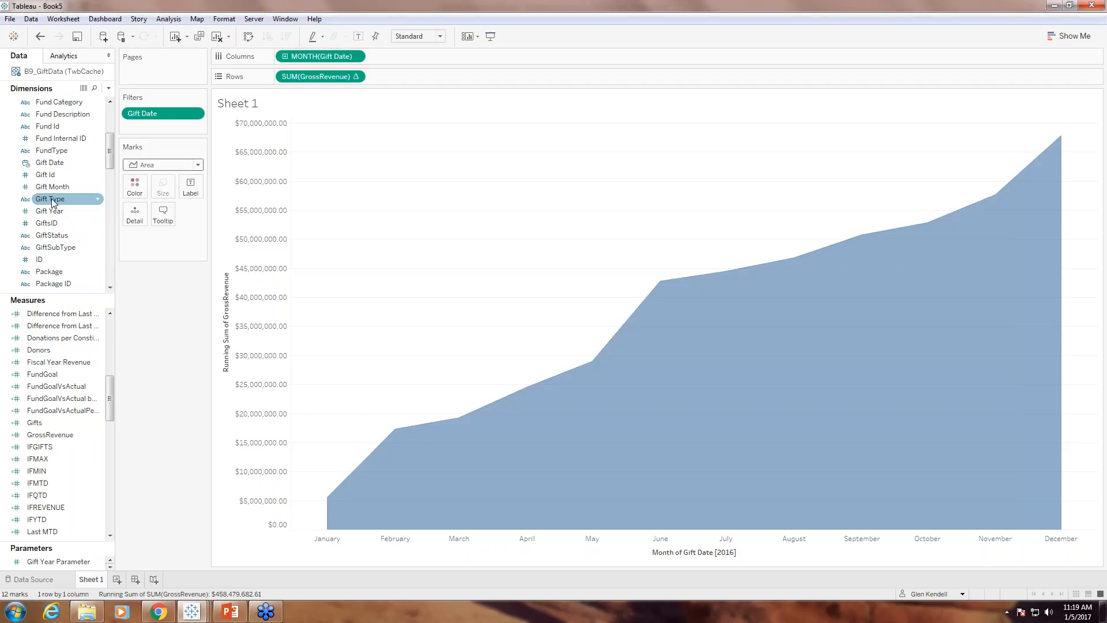
Filter Gift Type to Cash, Gift In Kind, MG Pledge, Planned Gift, Pledge, Recurring Gift and Stock.
{"action": "left_click_drag", "start_coordinate": [51, 198], "coordinate": [144, 128]}
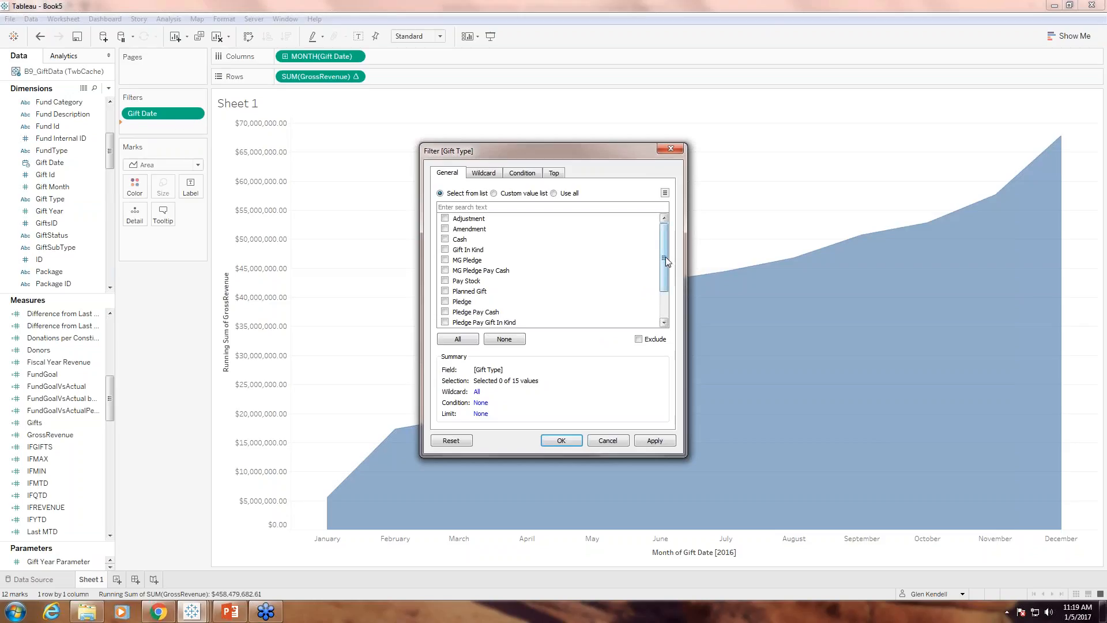
{"action": "left_click_drag", "start_coordinate": [666, 258], "coordinate": [662, 223]}
{"action": "left_click", "coordinate": [445, 250]}
{"action": "left_click", "coordinate": [445, 261]}
{"action": "left_click", "coordinate": [445, 292]}
{"action": "left_click", "coordinate": [444, 302]}
{"action": "left_click_drag", "start_coordinate": [663, 265], "coordinate": [660, 297]}
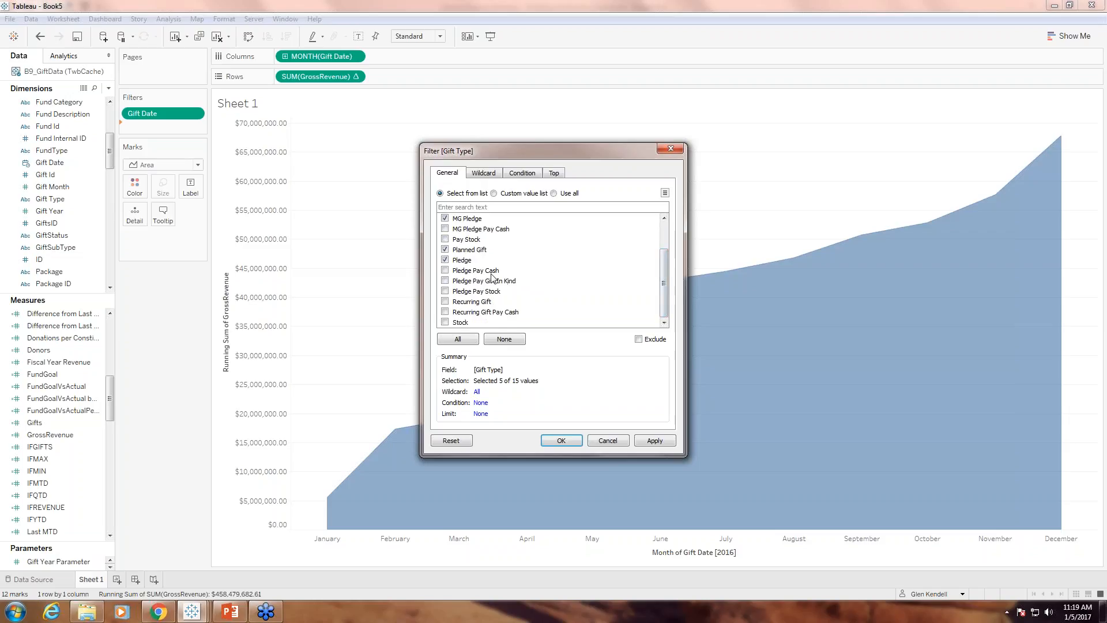
{"action": "left_click", "coordinate": [445, 301]}
{"action": "left_click", "coordinate": [445, 322]}
{"action": "left_click", "coordinate": [558, 442]}
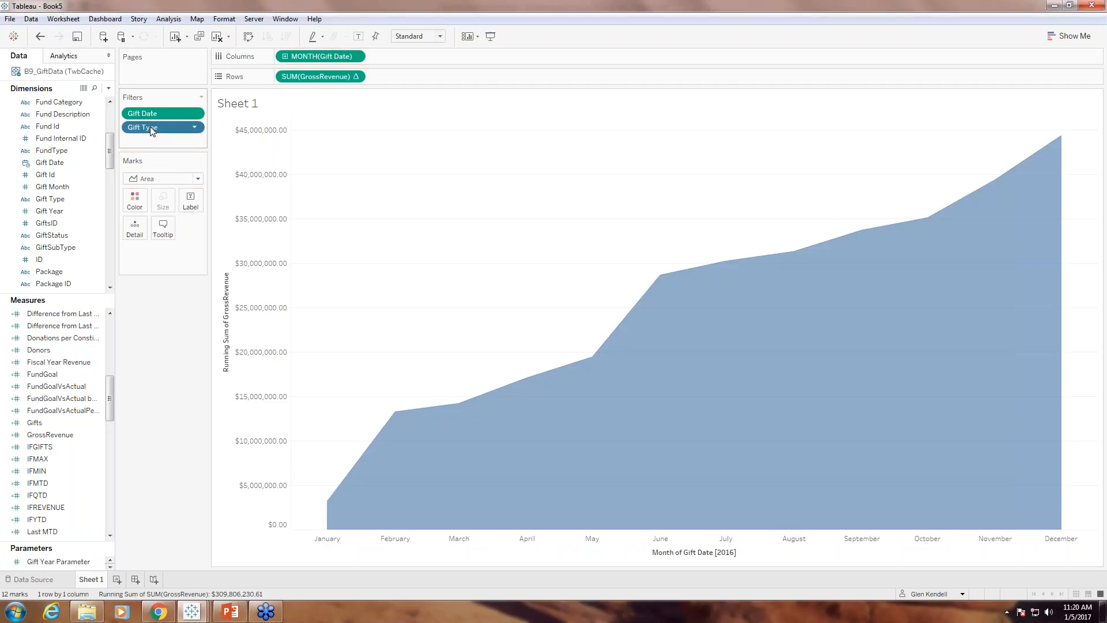
{"action": "left_click_drag", "start_coordinate": [150, 126], "coordinate": [132, 206]}
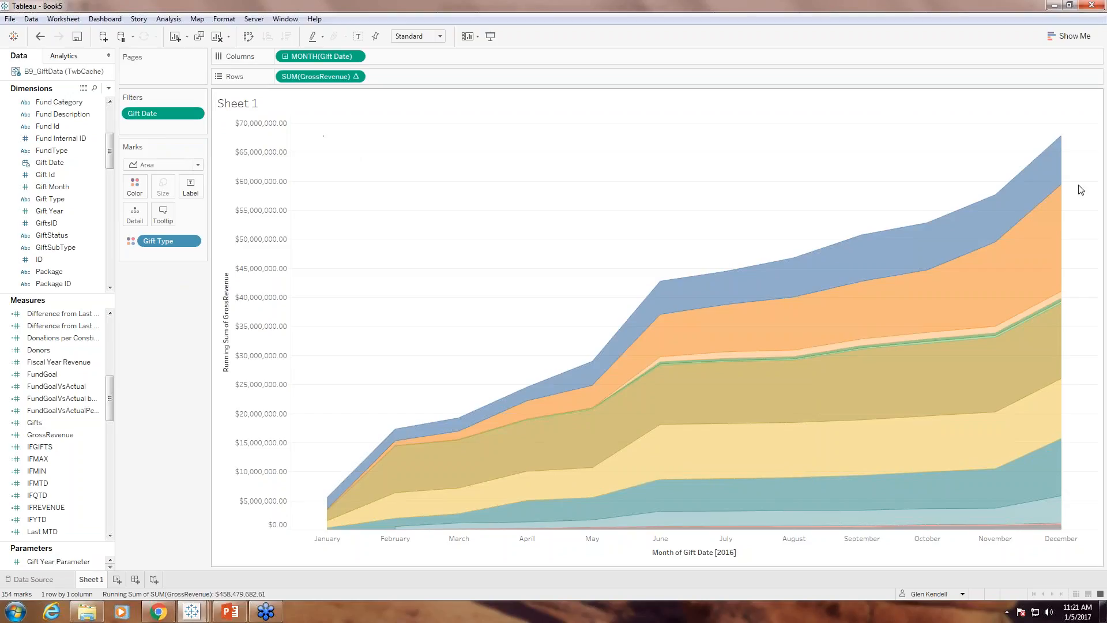
{"action": "mouse_move", "coordinate": [1076, 186]}
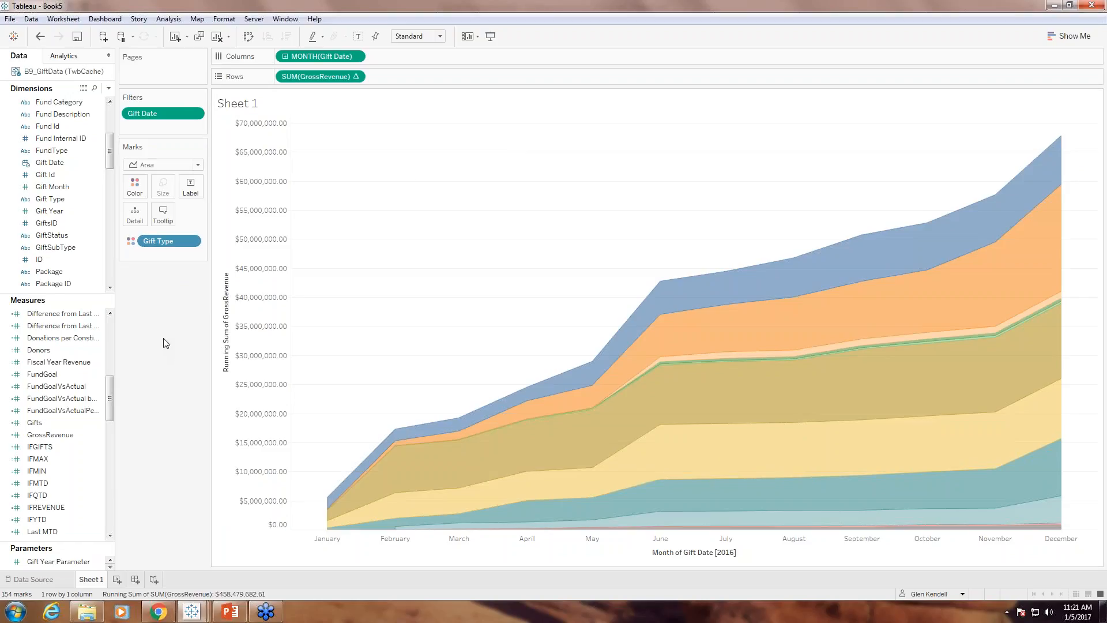
{"action": "left_click", "coordinate": [40, 37]}
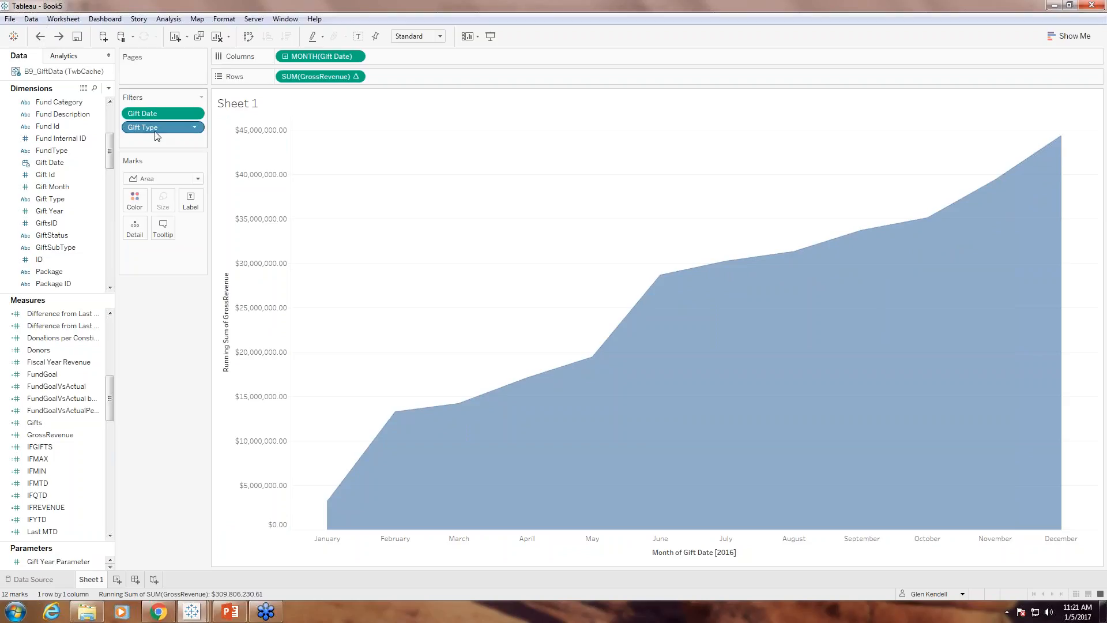
Color the area chart by Gift Type while keeping the Gift Type filter, and inspect the bands' values.
{"action": "left_click_drag", "start_coordinate": [157, 136], "coordinate": [136, 206]}
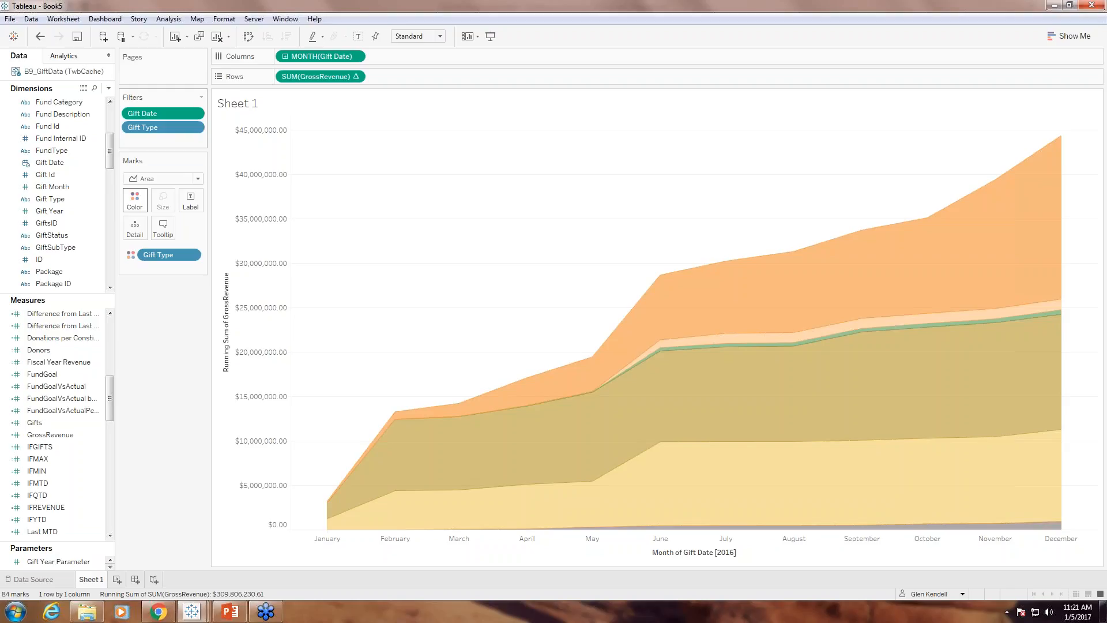
{"action": "mouse_move", "coordinate": [591, 361]}
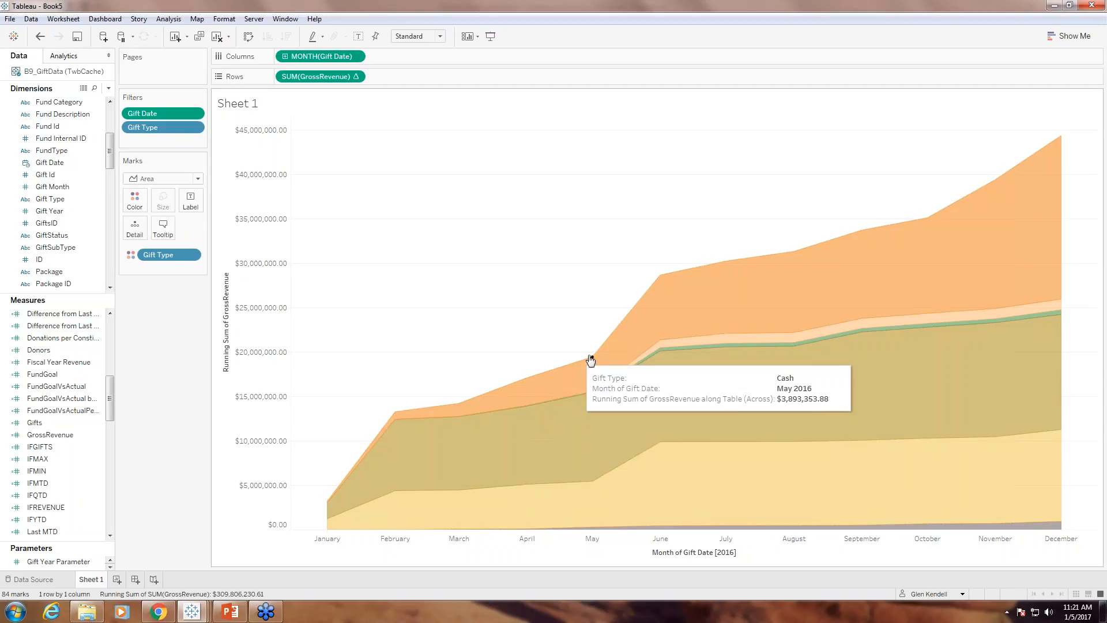
{"action": "mouse_move", "coordinate": [768, 345]}
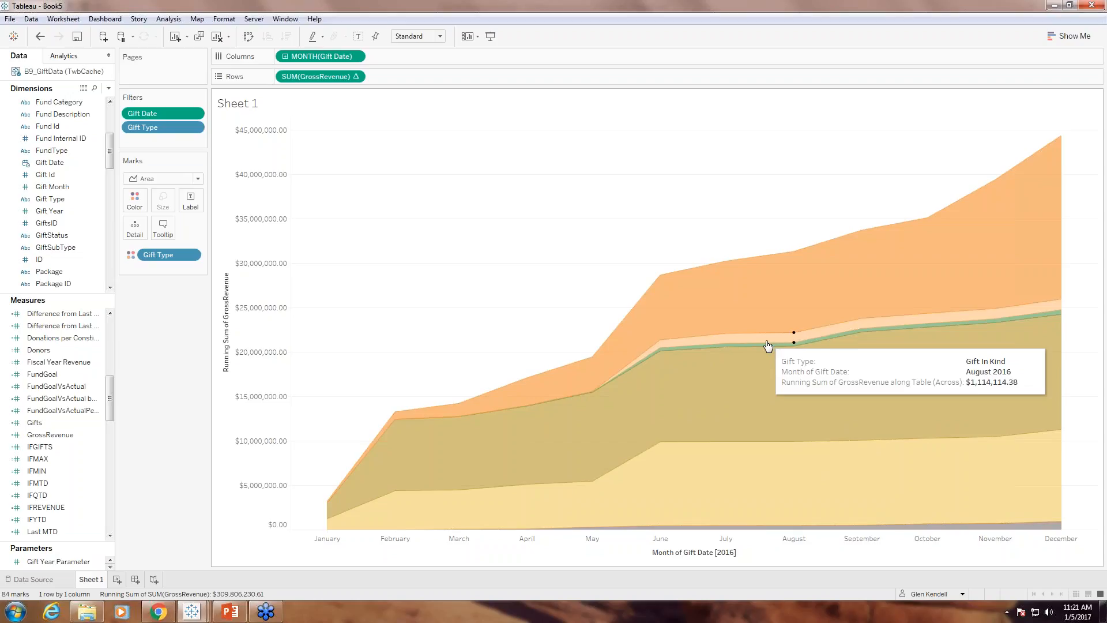
{"action": "mouse_move", "coordinate": [760, 378]}
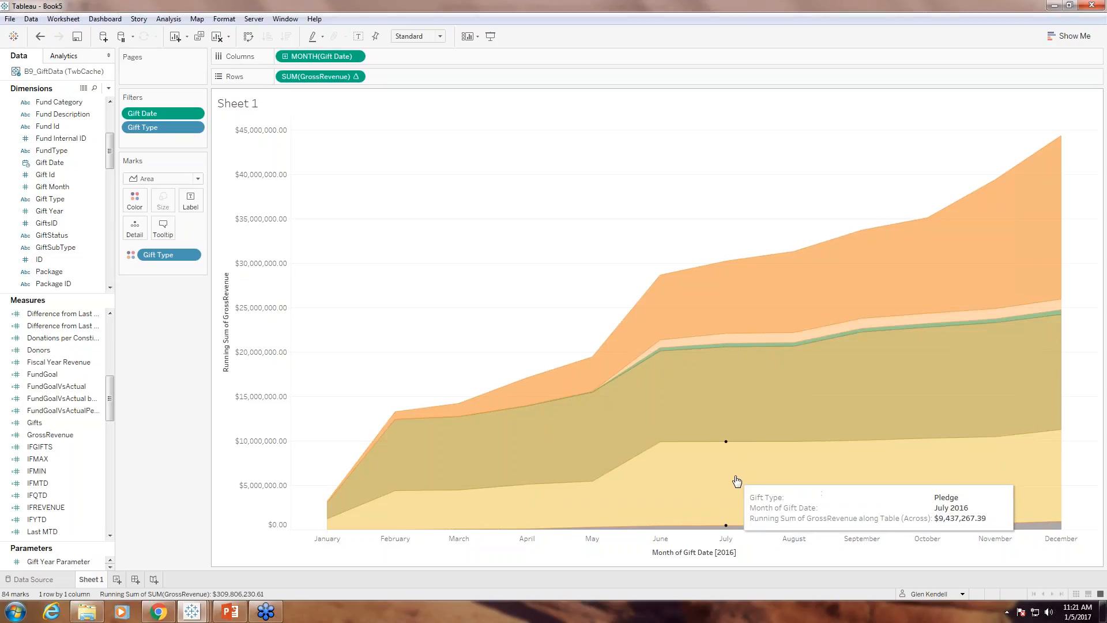
Inspect the running gross revenue values of the different gift type bands across several months in the area chart.
{"action": "mouse_move", "coordinate": [705, 531]}
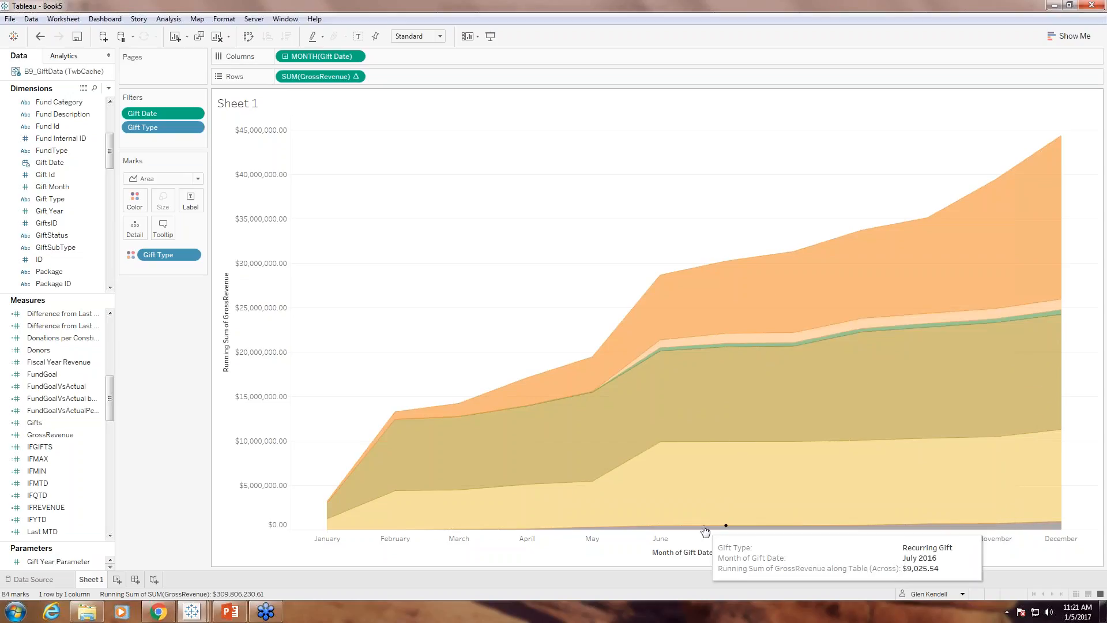
{"action": "mouse_move", "coordinate": [564, 410]}
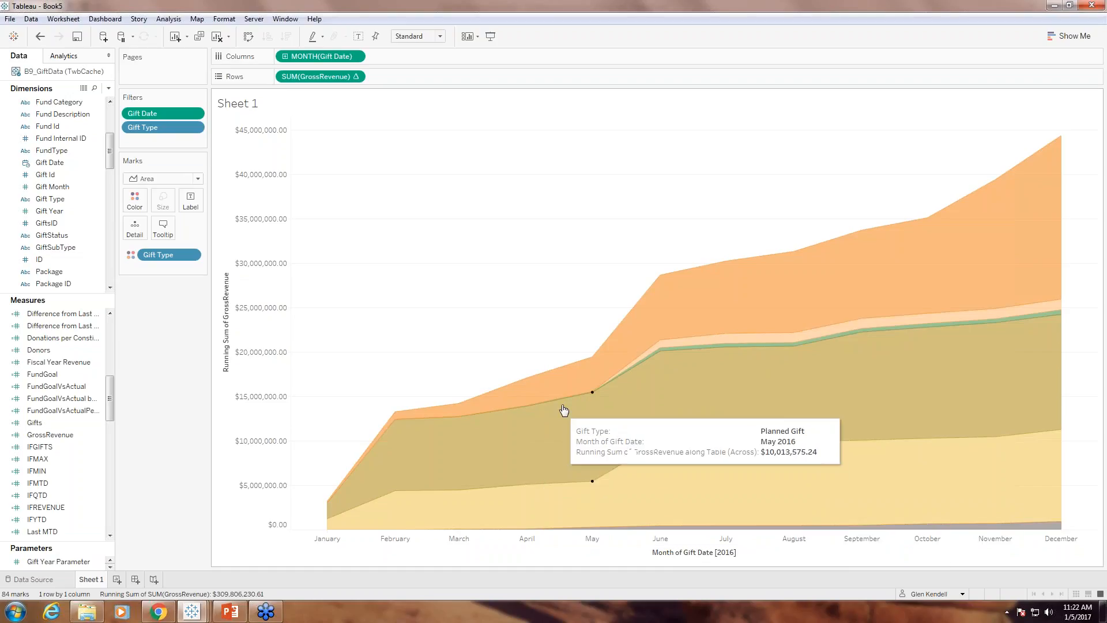
{"action": "mouse_move", "coordinate": [547, 520]}
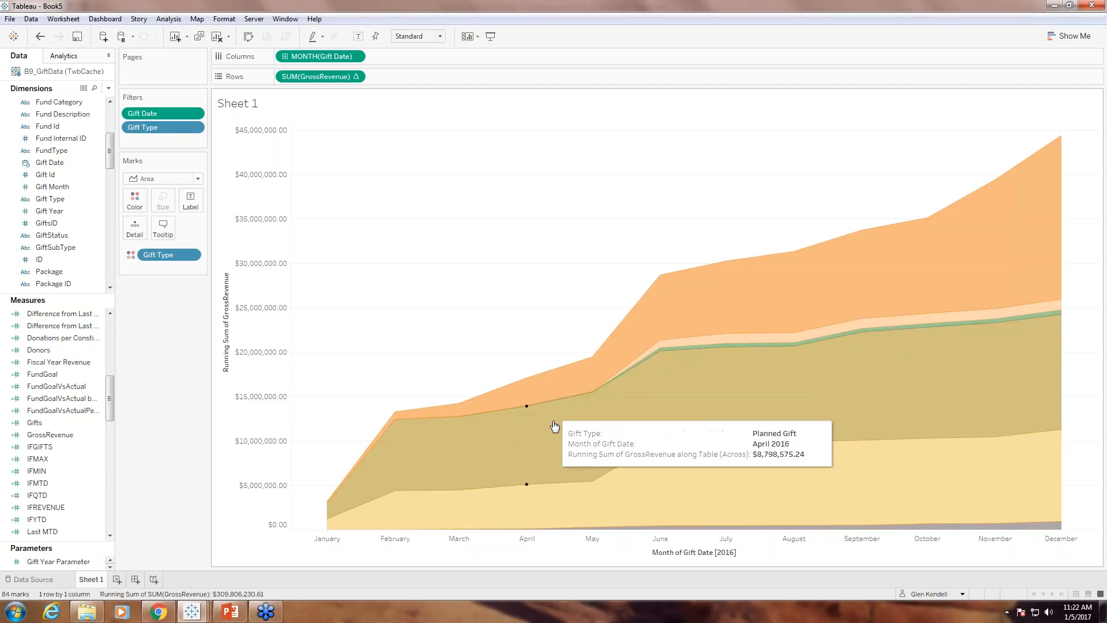
{"action": "mouse_move", "coordinate": [703, 352]}
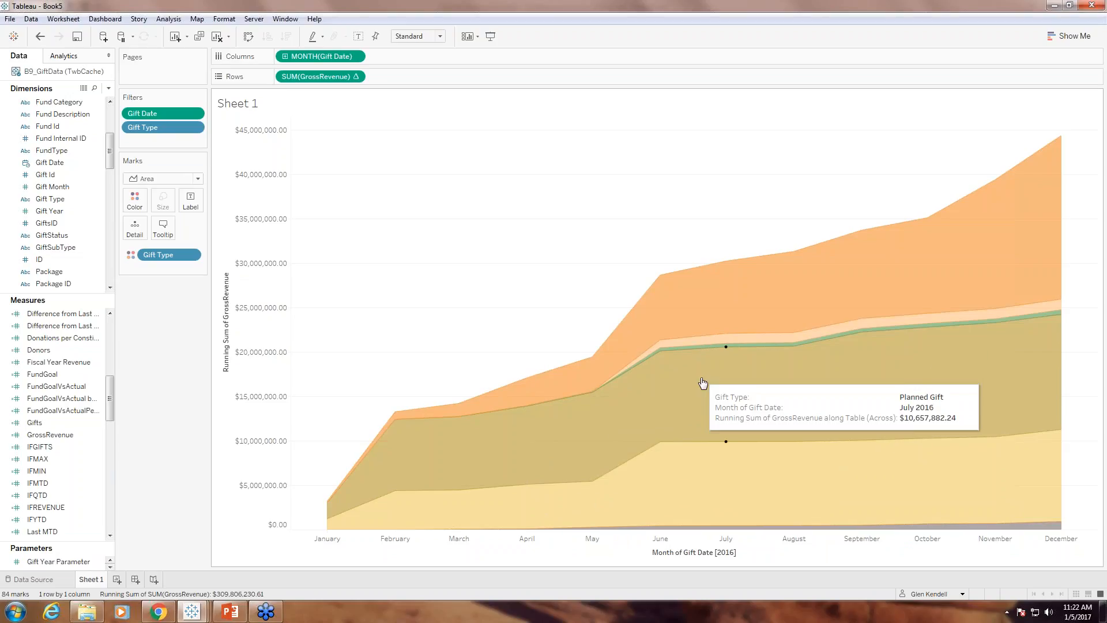
{"action": "mouse_move", "coordinate": [708, 456]}
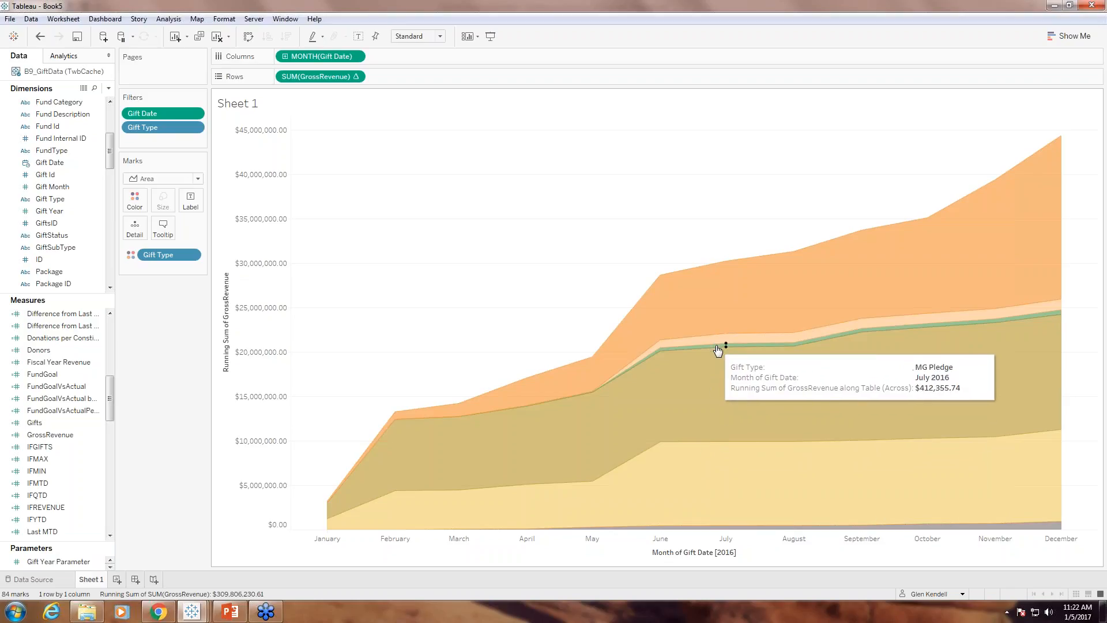
{"action": "mouse_move", "coordinate": [722, 475]}
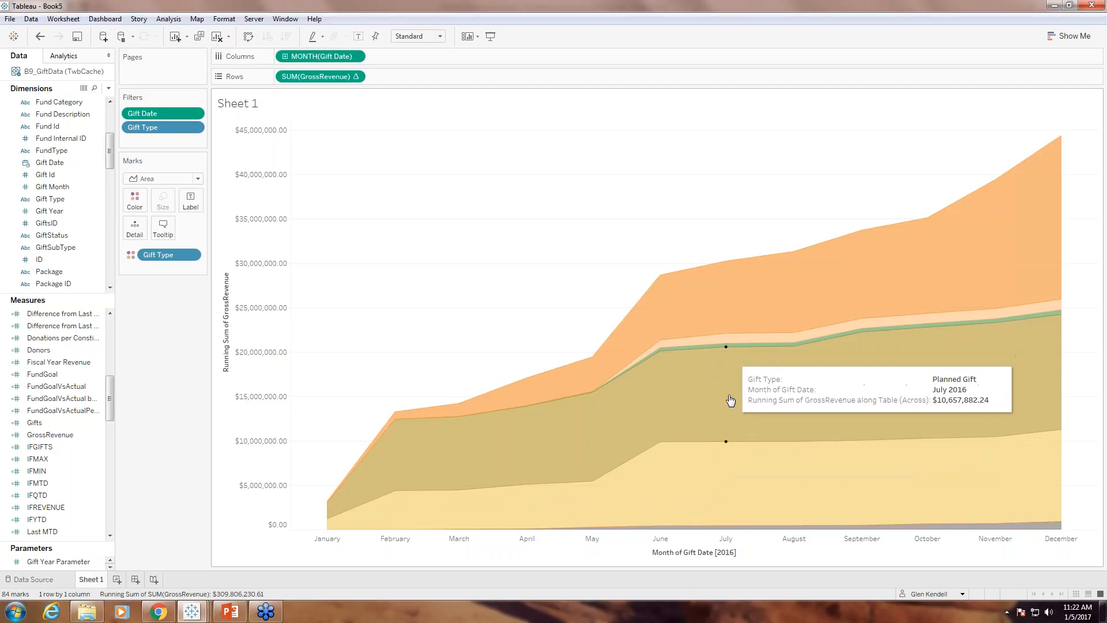
{"action": "mouse_move", "coordinate": [677, 415]}
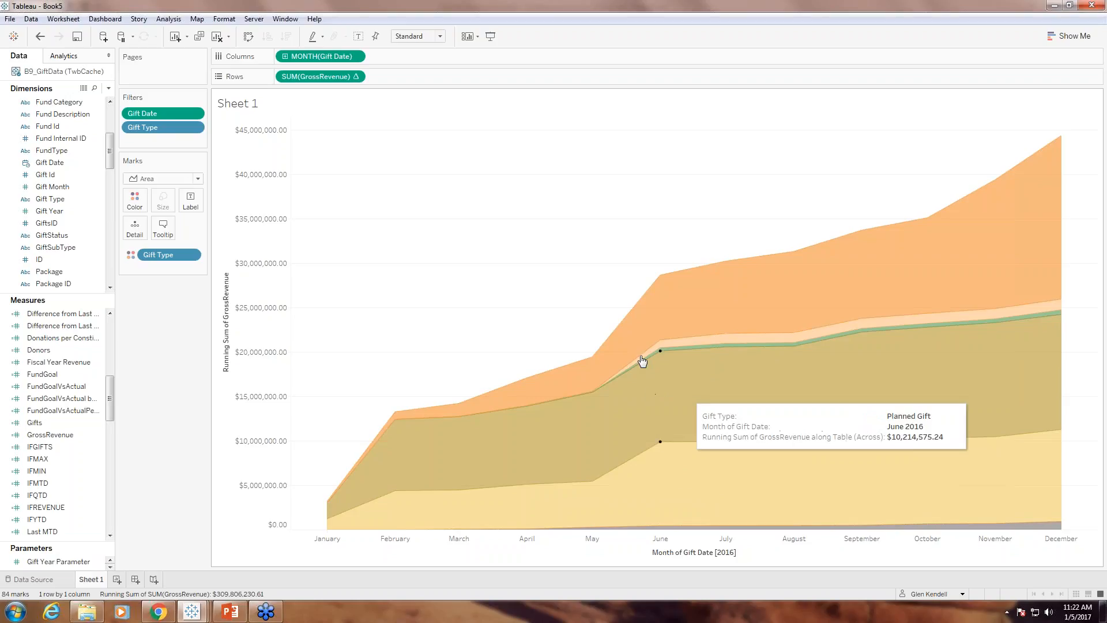
Narrow the Gift Type filter to Cash, Planned Gift and Pledge by excluding Gift In Kind, MG Pledge, Recurring Gift and Stock.
{"action": "left_click", "coordinate": [194, 127]}
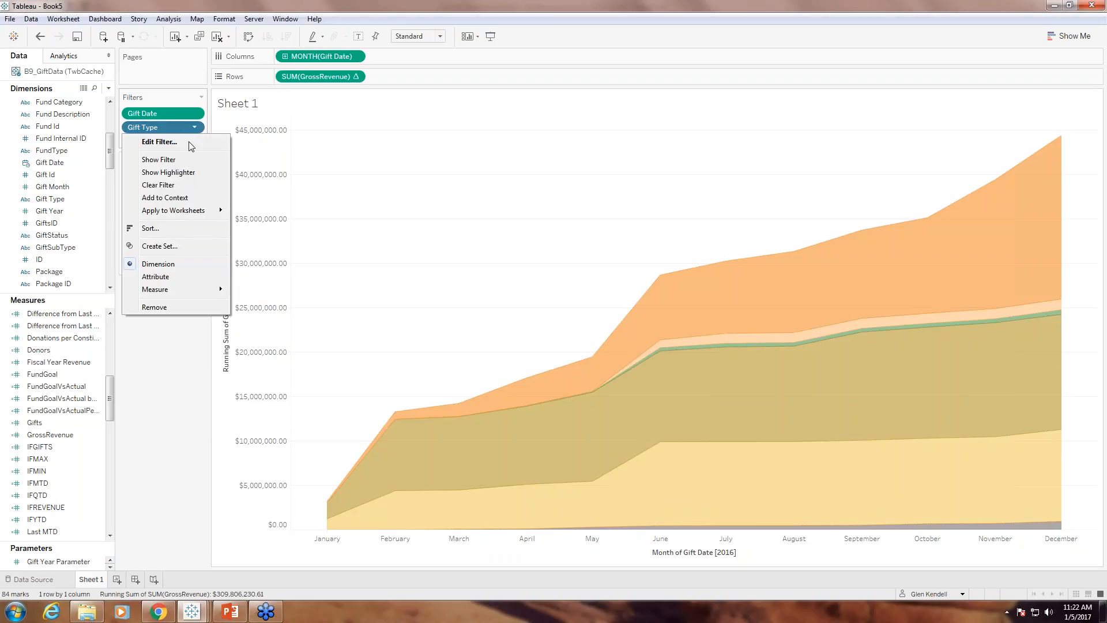
{"action": "left_click", "coordinate": [172, 144]}
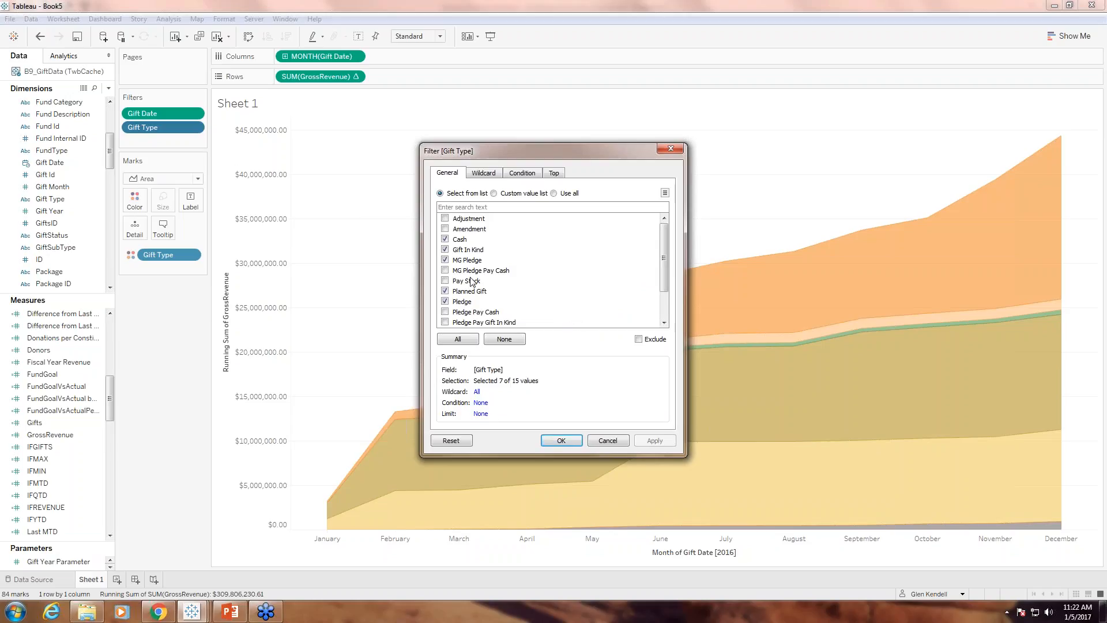
{"action": "left_click", "coordinate": [445, 261]}
{"action": "left_click", "coordinate": [665, 309]}
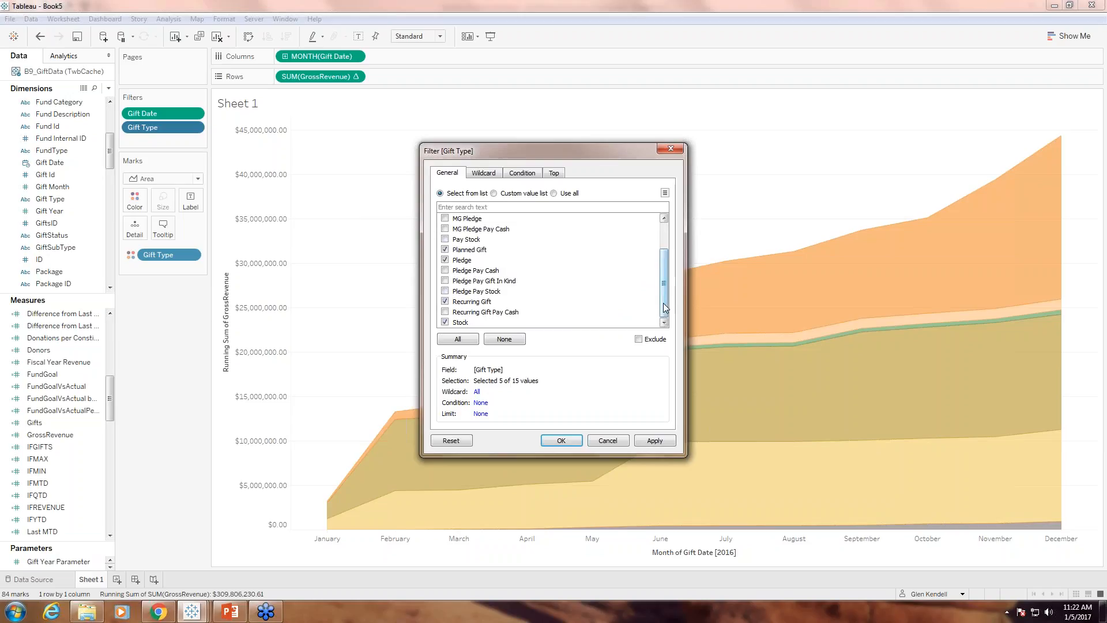
{"action": "left_click", "coordinate": [446, 322]}
{"action": "left_click", "coordinate": [445, 302]}
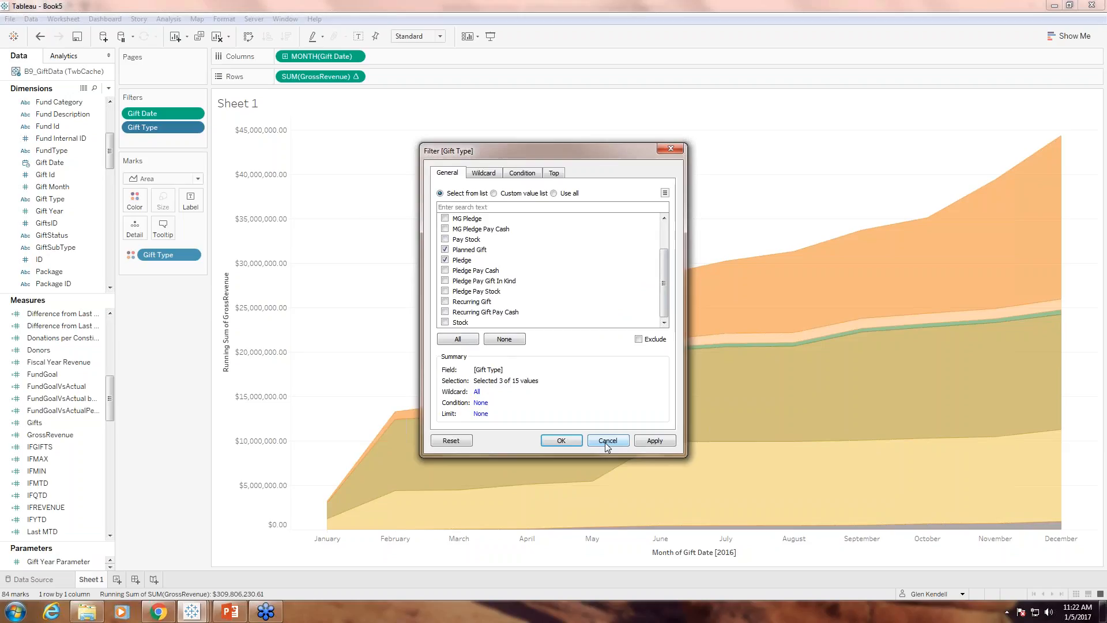
{"action": "left_click", "coordinate": [561, 441]}
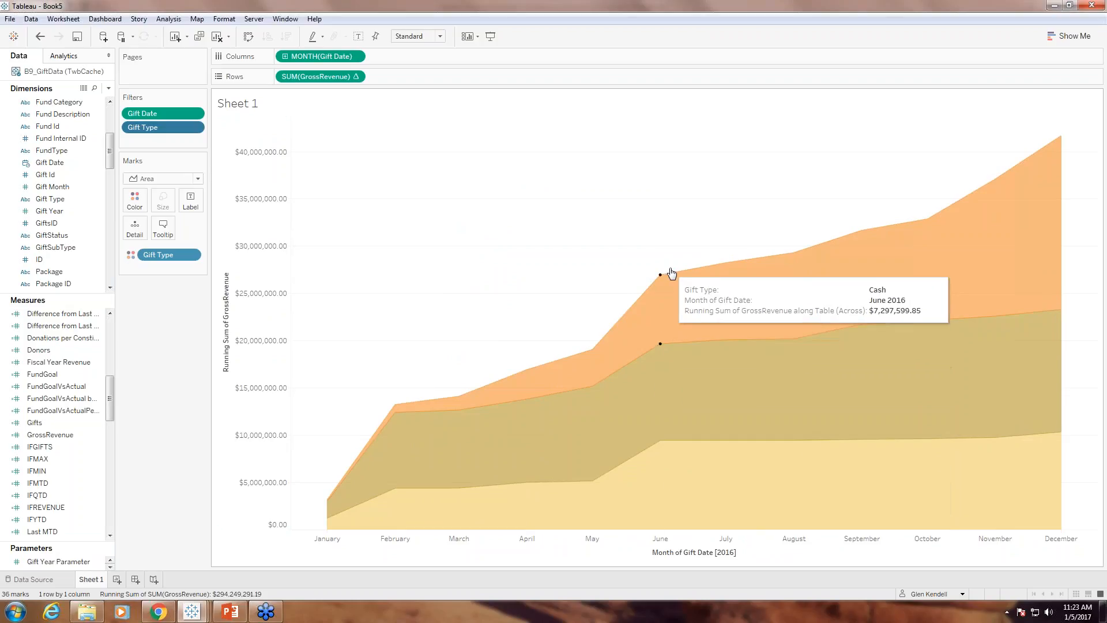
Show the Gift Type filter beside the chart and use it to include Stock.
{"action": "left_click", "coordinate": [194, 128]}
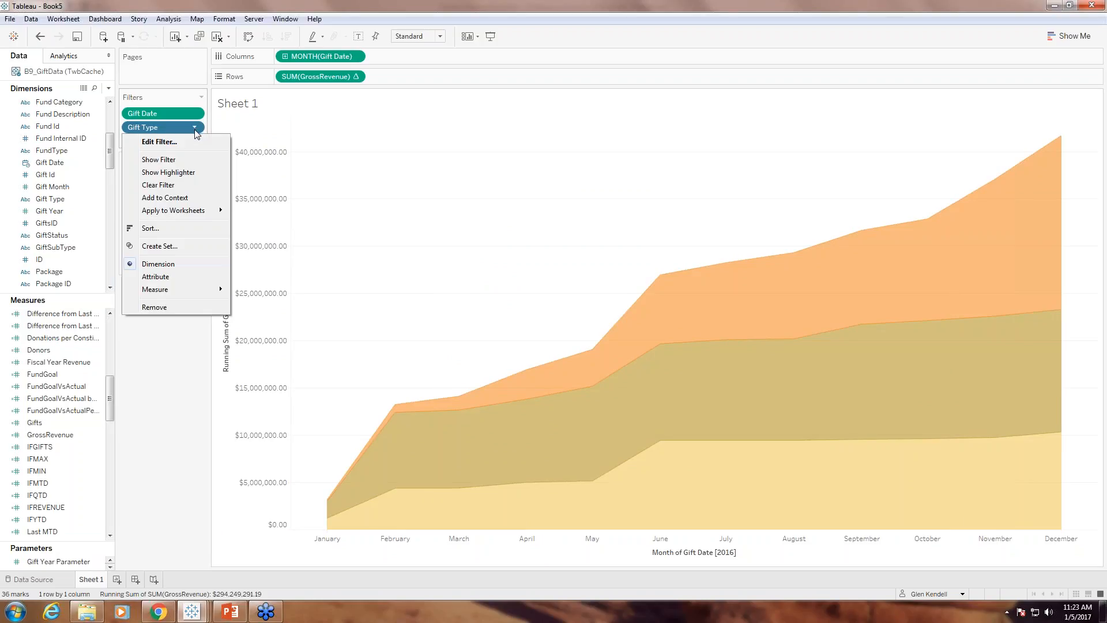
{"action": "left_click", "coordinate": [173, 160]}
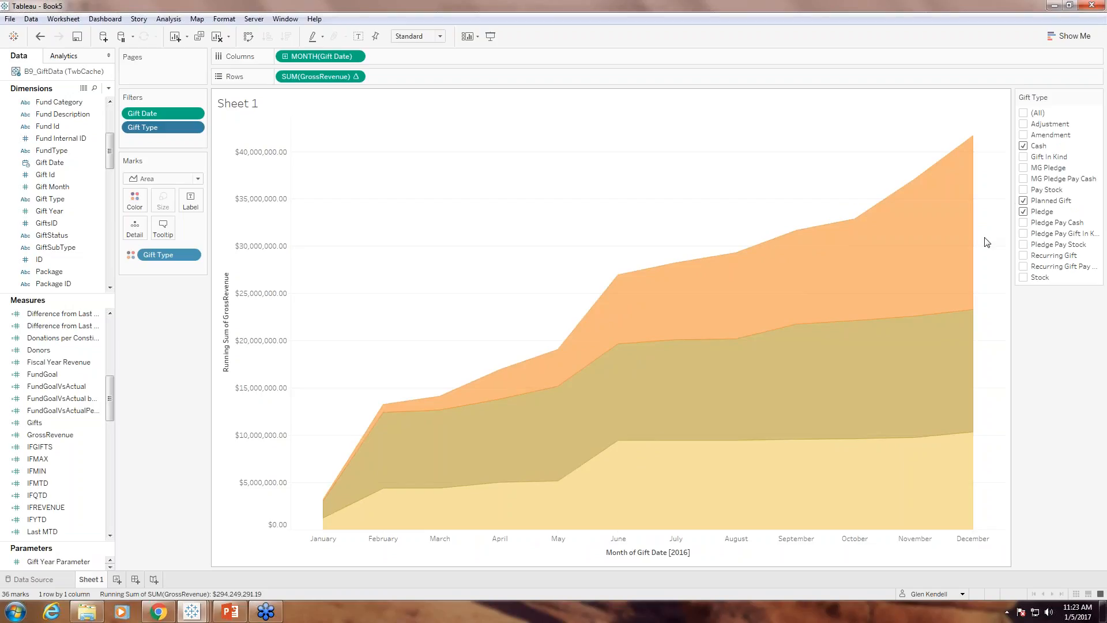
{"action": "mouse_move", "coordinate": [988, 242]}
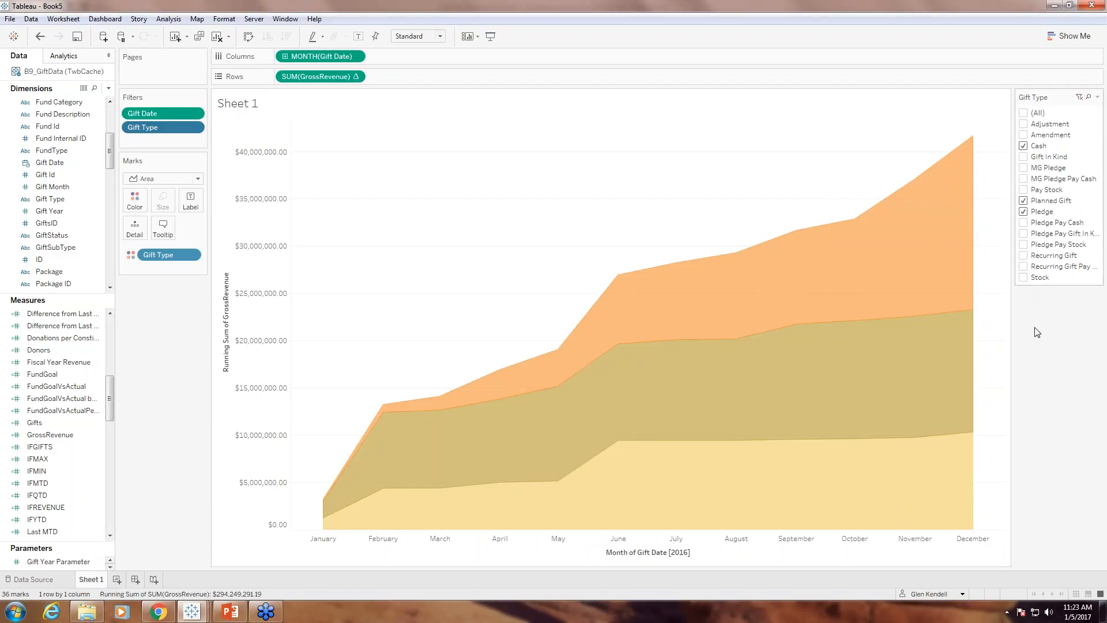
{"action": "left_click", "coordinate": [1023, 277]}
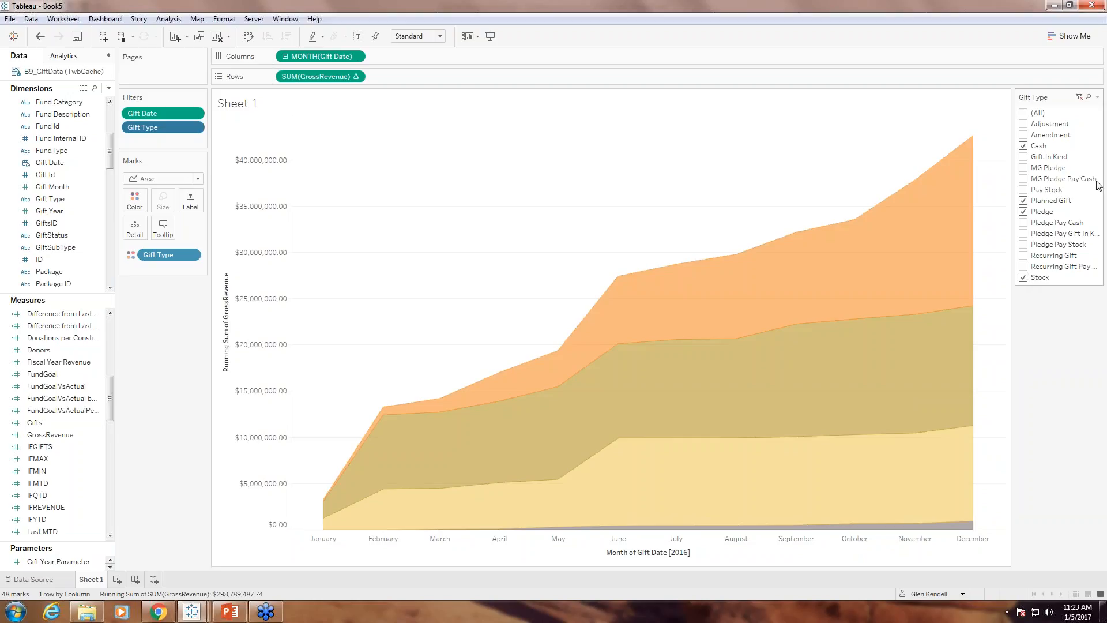
Exclude Stock again through the displayed Gift Type filter and hide the filter card.
{"action": "left_click", "coordinate": [1095, 16]}
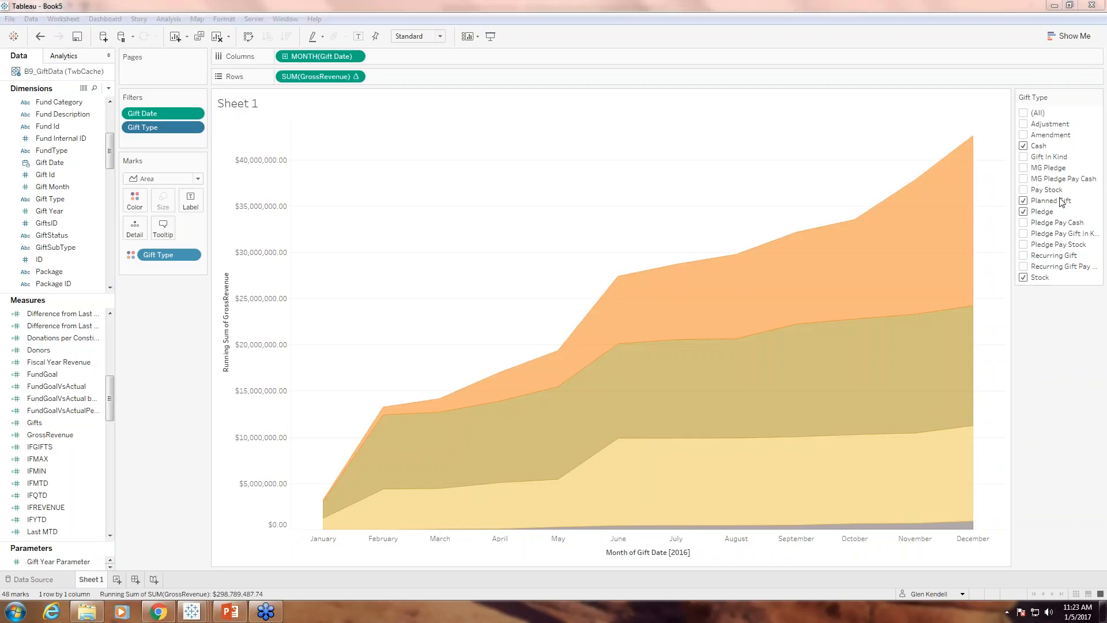
{"action": "left_click", "coordinate": [1023, 278]}
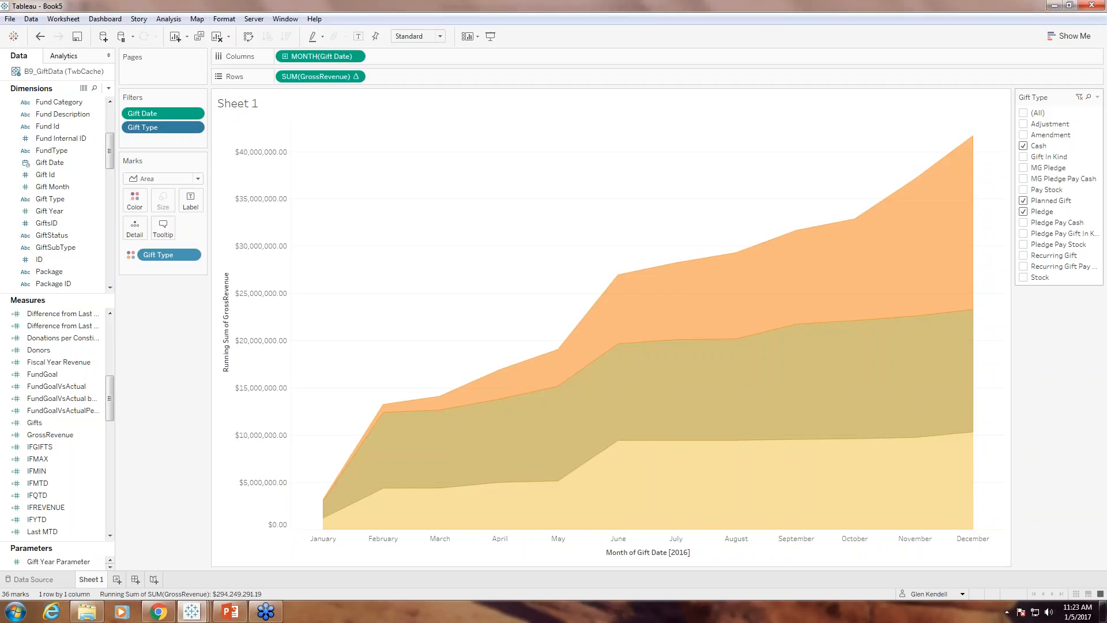
{"action": "left_click", "coordinate": [1097, 97]}
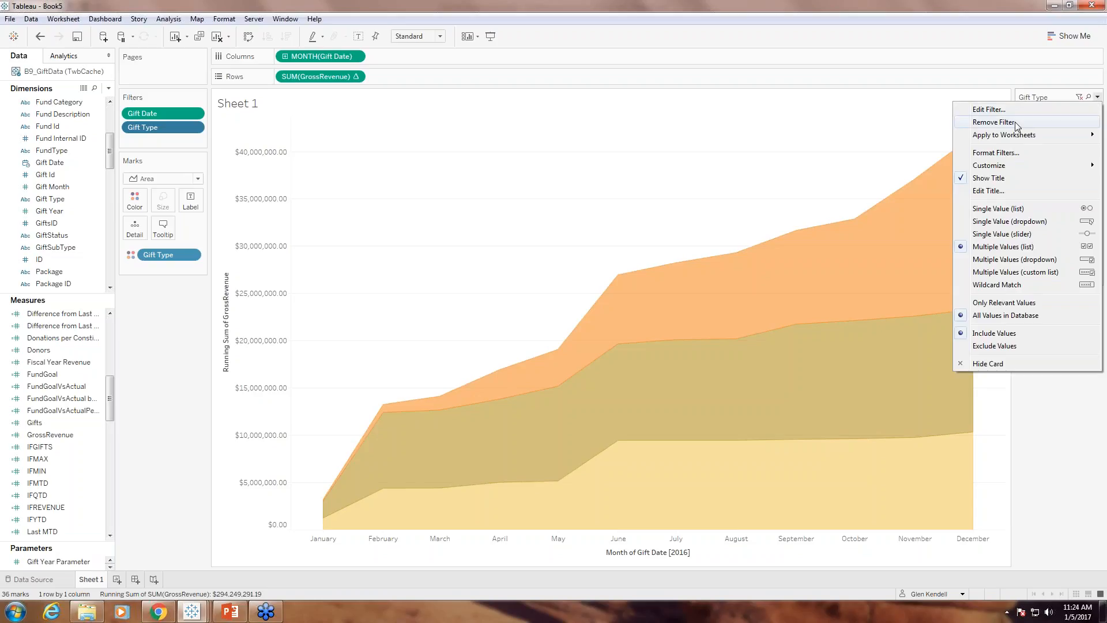
{"action": "left_click", "coordinate": [988, 364]}
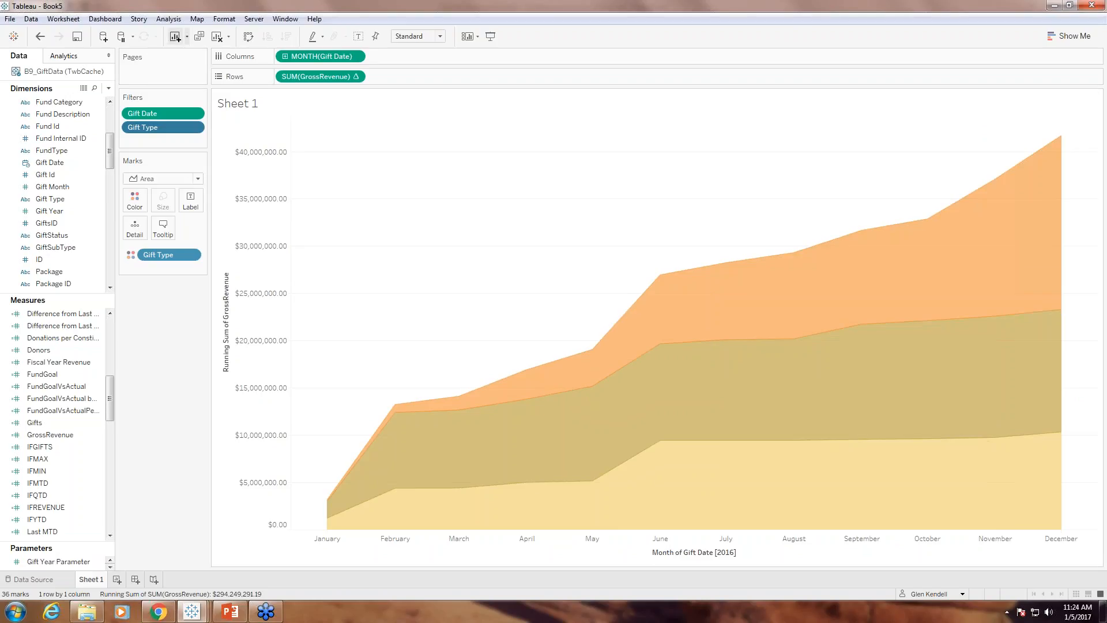
Display the color legend for Gift Type beside the area chart.
{"action": "left_click", "coordinate": [174, 21]}
{"action": "mouse_move", "coordinate": [206, 188]}
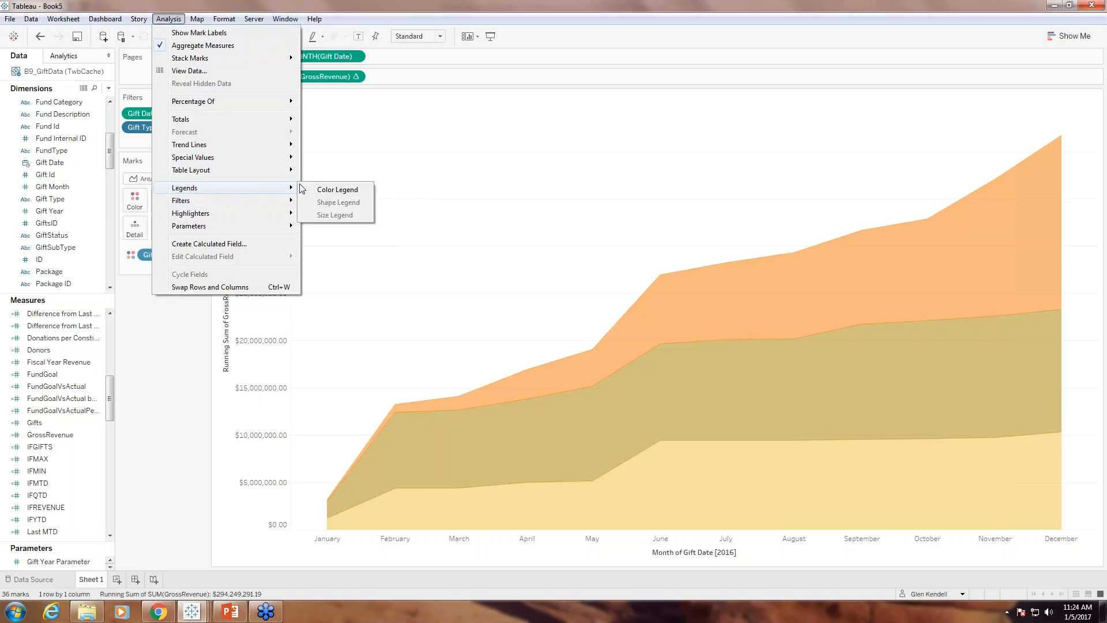
{"action": "left_click", "coordinate": [324, 189]}
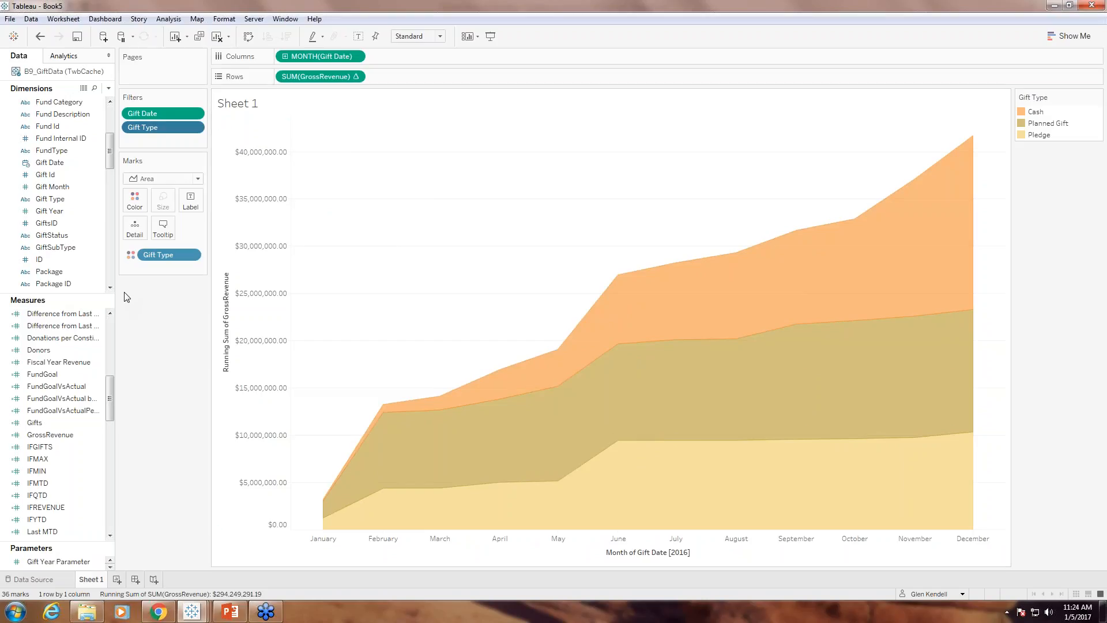
Open the color editing for Gift Type and choose the Superfishel Stone palette.
{"action": "left_click", "coordinate": [133, 203]}
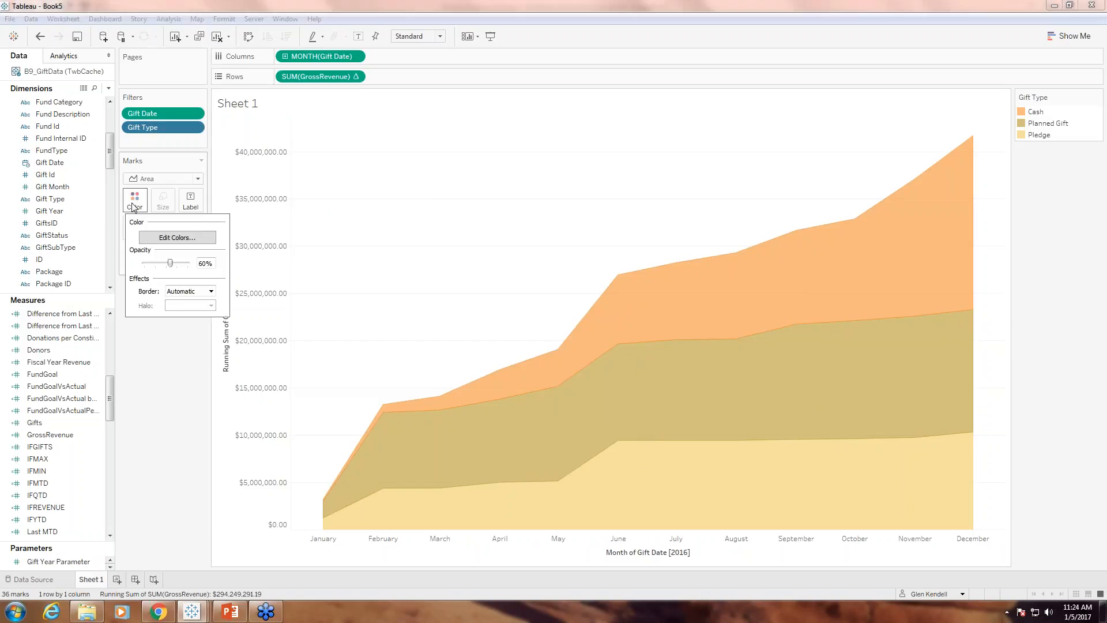
{"action": "left_click", "coordinate": [153, 239]}
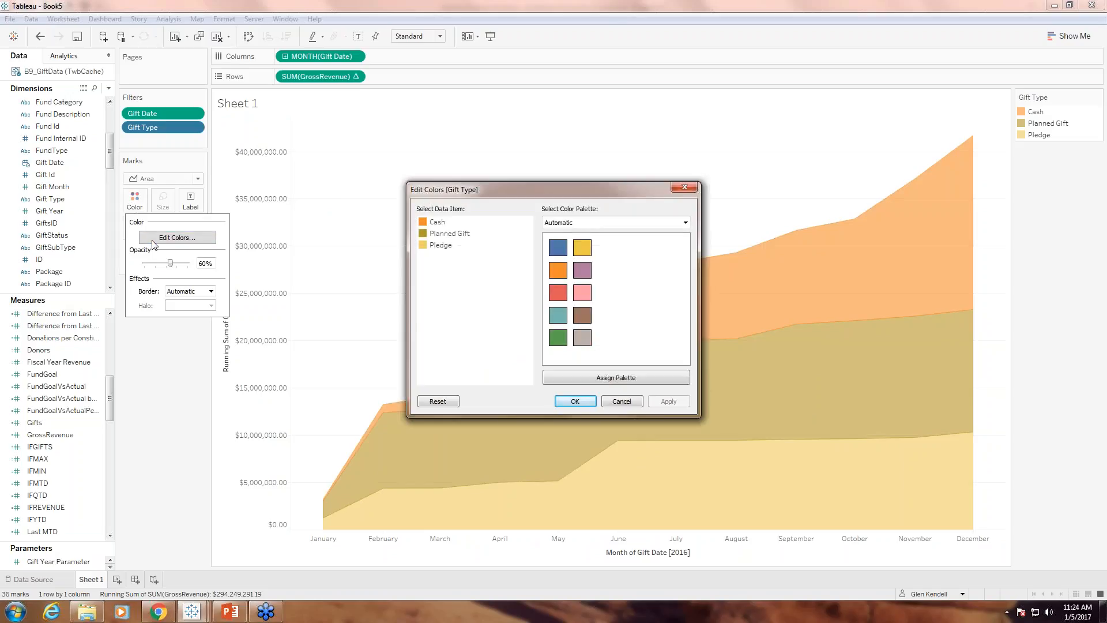
{"action": "left_click", "coordinate": [577, 222]}
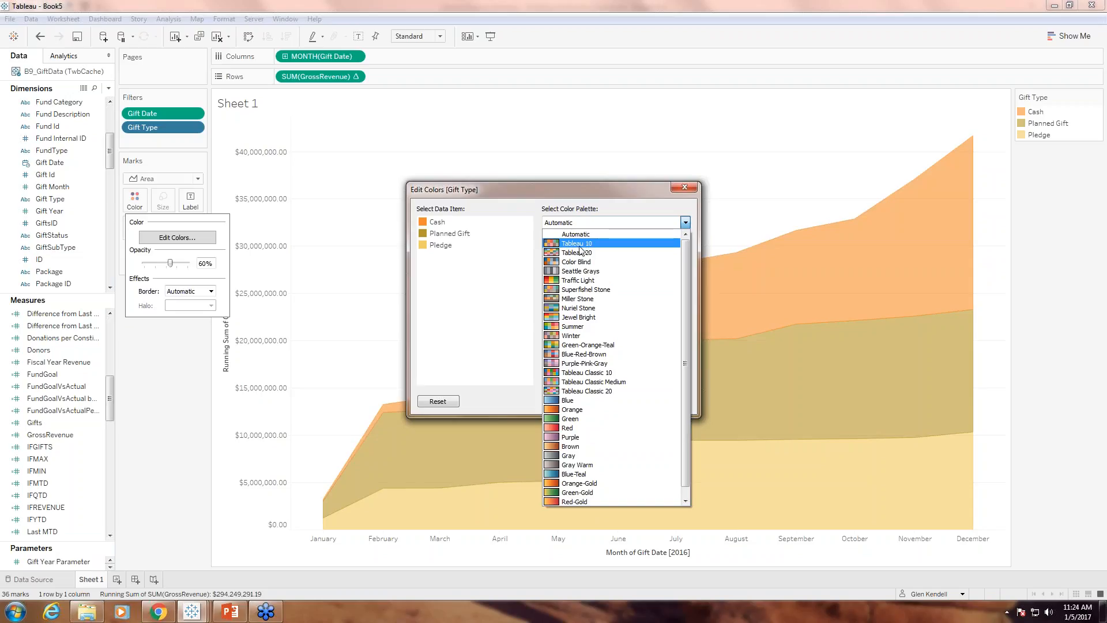
{"action": "left_click", "coordinate": [587, 289]}
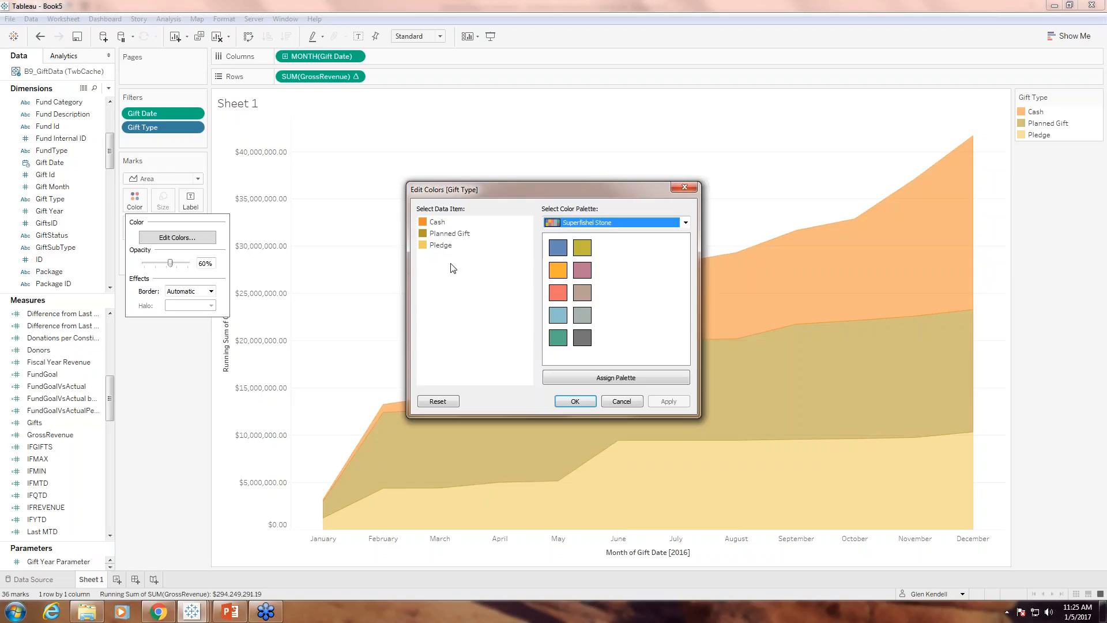
Assign green to Cash, beige-brown to Planned Gift and dark blue to Pledge, and apply the colors to the chart.
{"action": "left_click", "coordinate": [438, 224]}
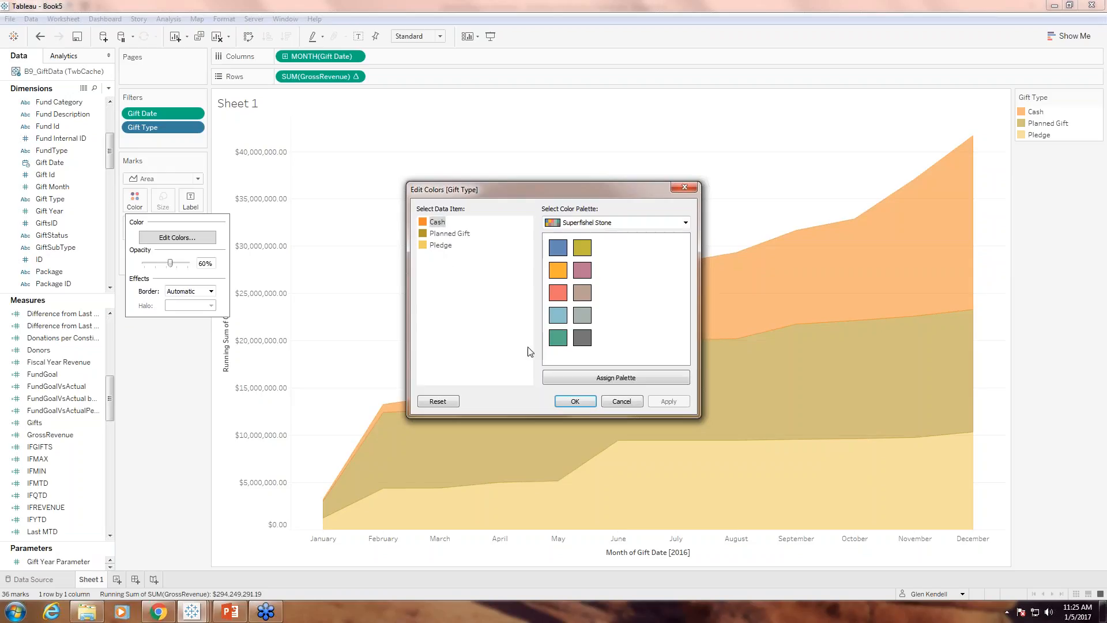
{"action": "left_click", "coordinate": [564, 341]}
{"action": "left_click", "coordinate": [455, 233]}
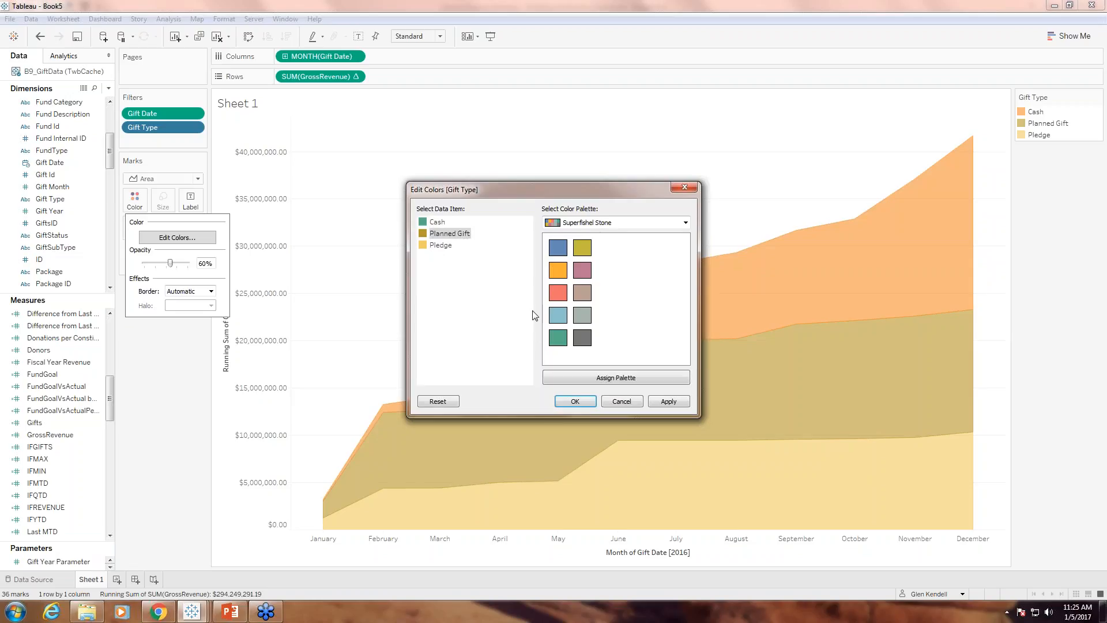
{"action": "left_click", "coordinate": [582, 297]}
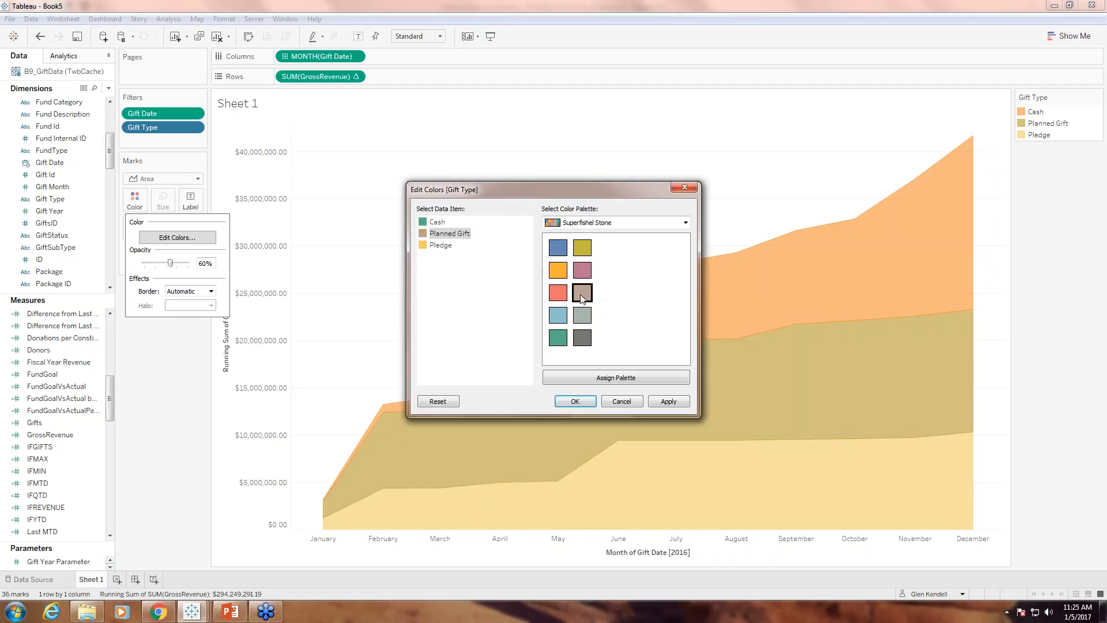
{"action": "left_click", "coordinate": [440, 245]}
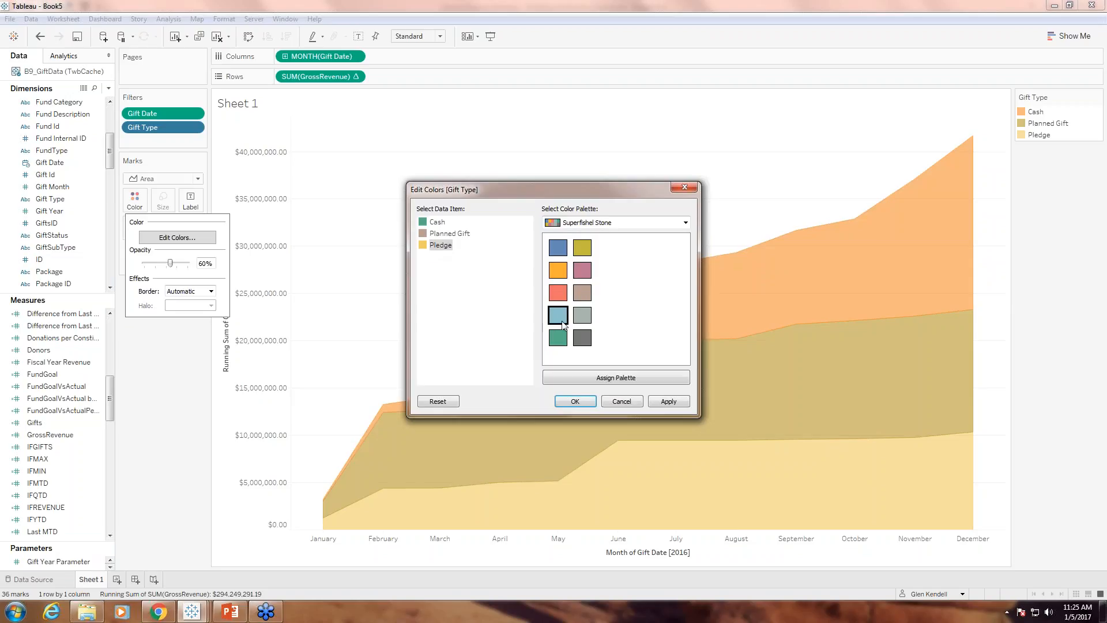
{"action": "left_click", "coordinate": [562, 254]}
{"action": "left_click", "coordinate": [668, 401]}
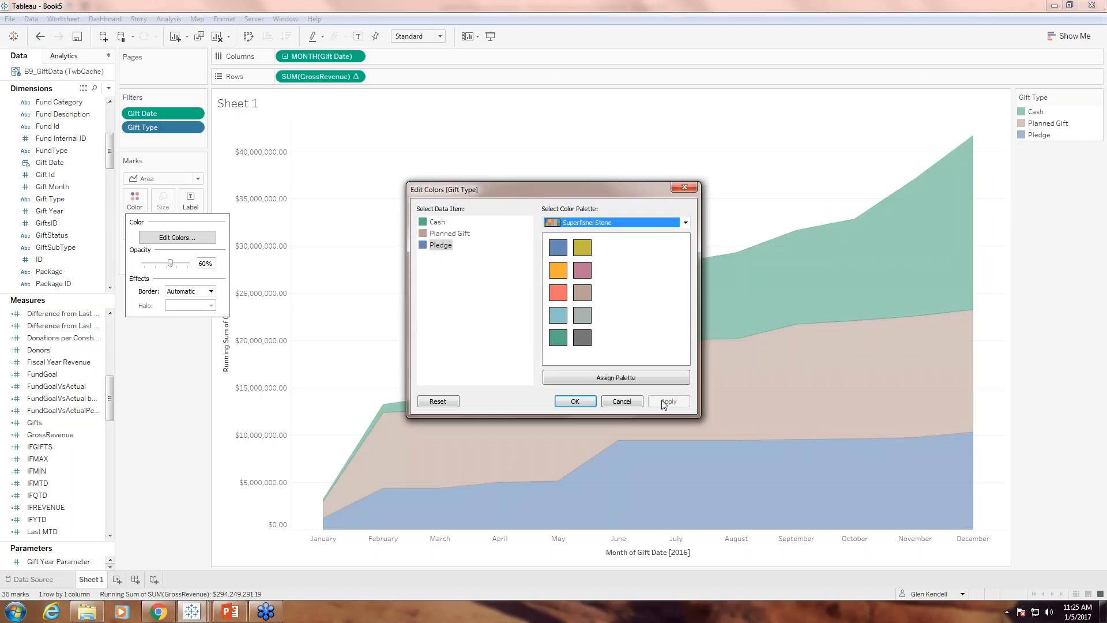
Browse other color palettes, including Color Blind and Seattle Grays, without assigning their colors to any gift type.
{"action": "left_click", "coordinate": [626, 224]}
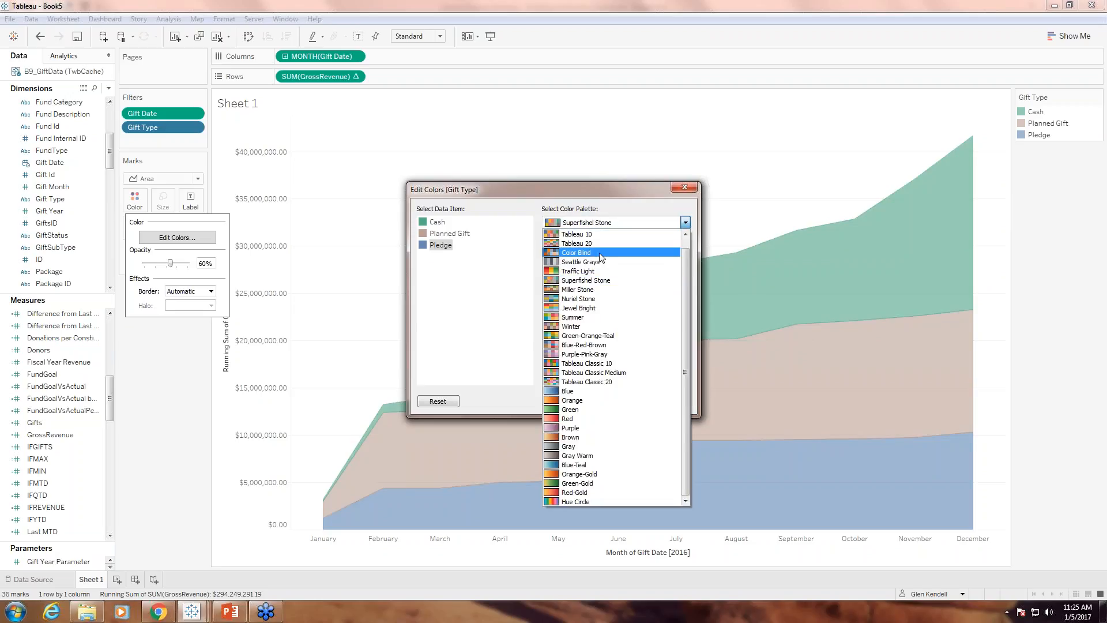
{"action": "left_click", "coordinate": [600, 254]}
{"action": "left_click", "coordinate": [615, 225]}
{"action": "left_click", "coordinate": [605, 262]}
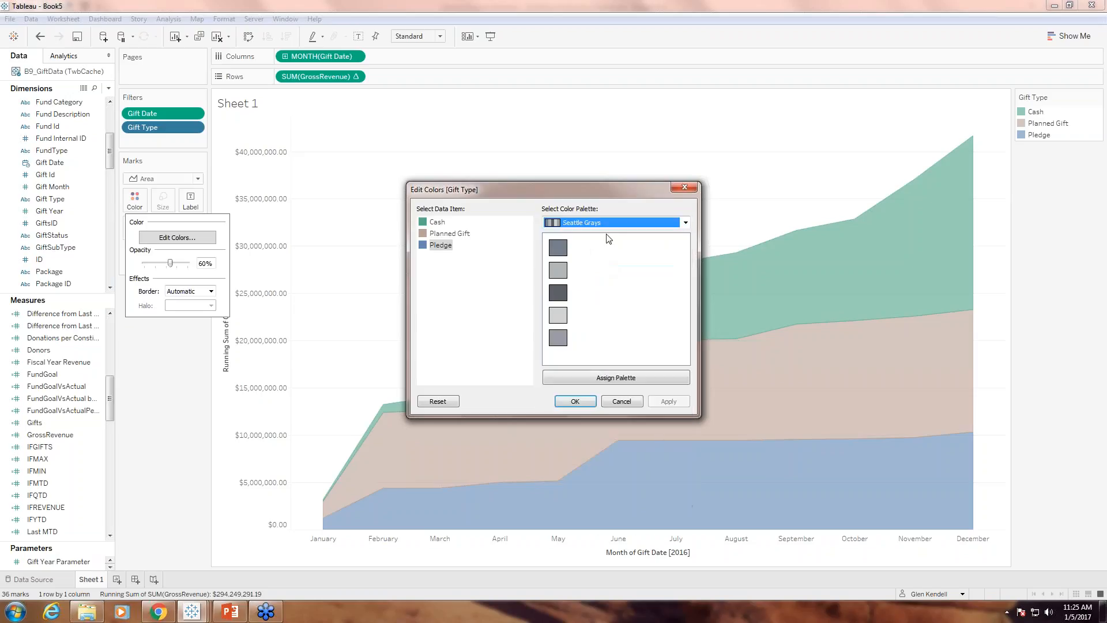
{"action": "left_click", "coordinate": [610, 224]}
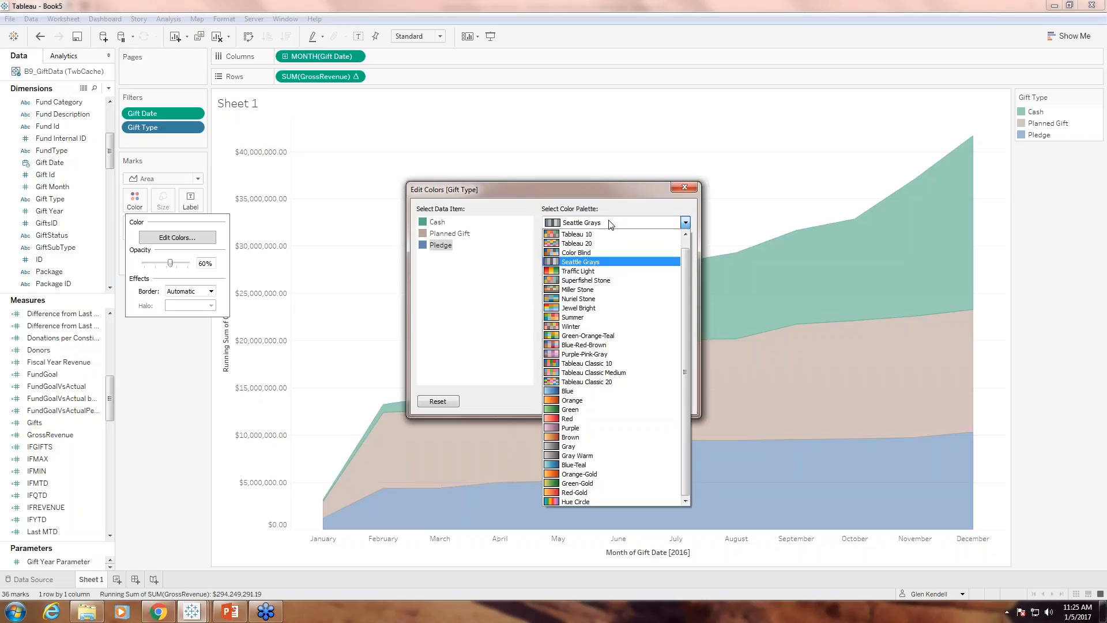
{"action": "left_click", "coordinate": [478, 321]}
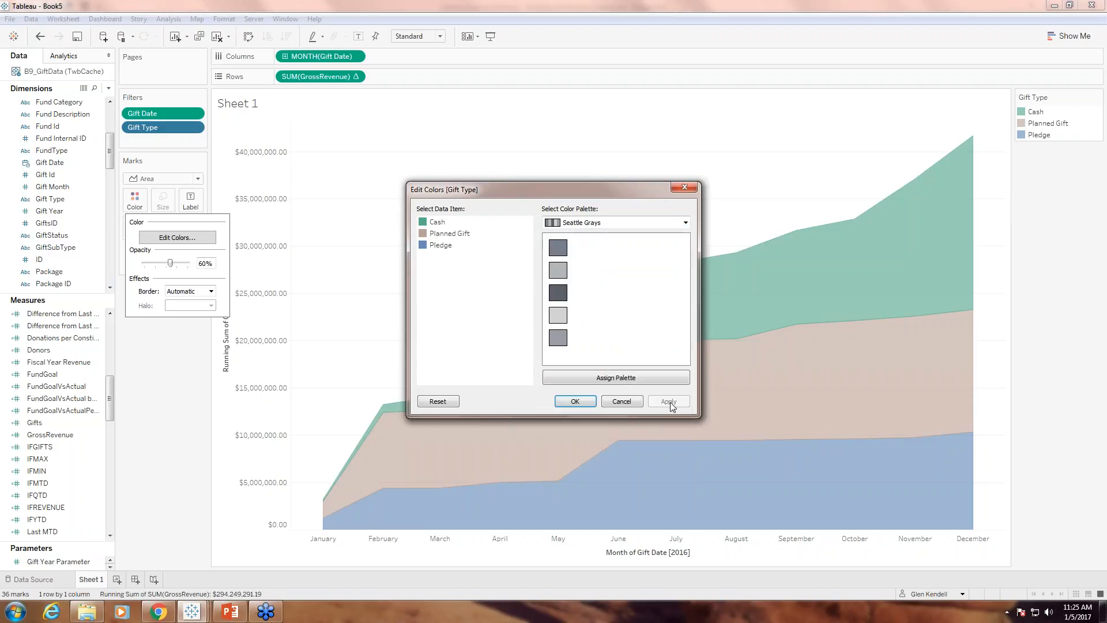
Leave the color editing without further changes and delete the title of the running gross revenue axis.
{"action": "left_click", "coordinate": [619, 403]}
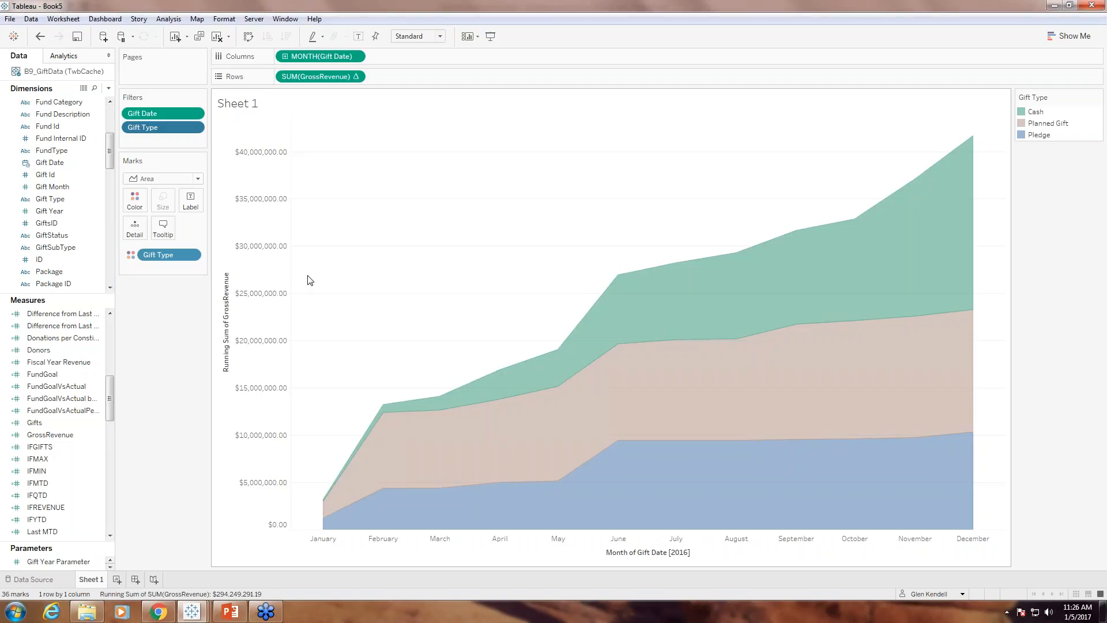
{"action": "right_click", "coordinate": [223, 413]}
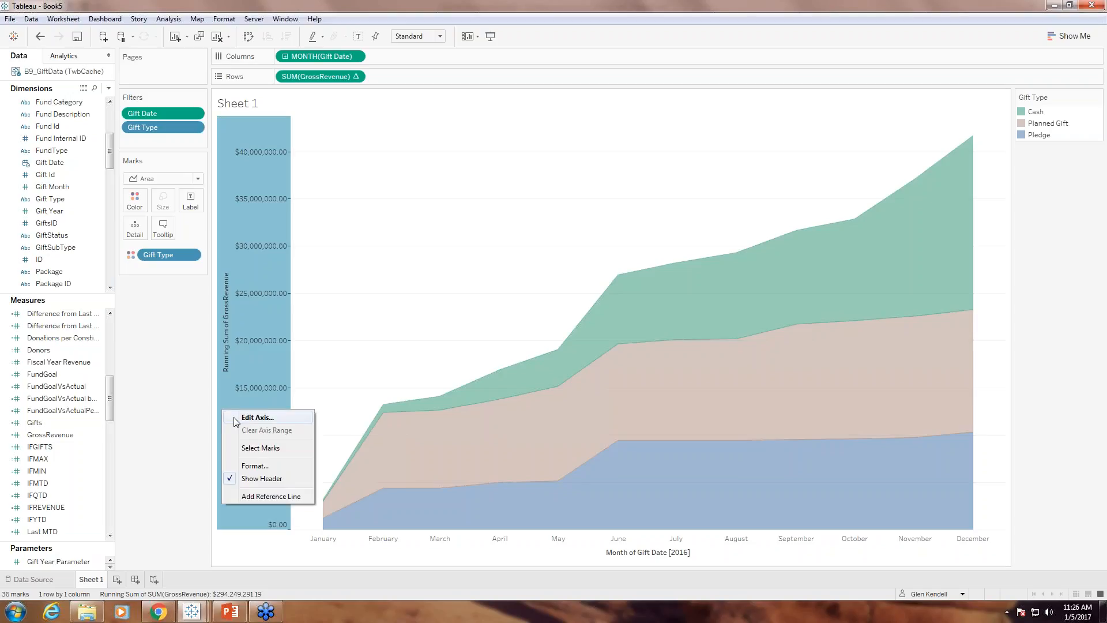
{"action": "left_click", "coordinate": [234, 418]}
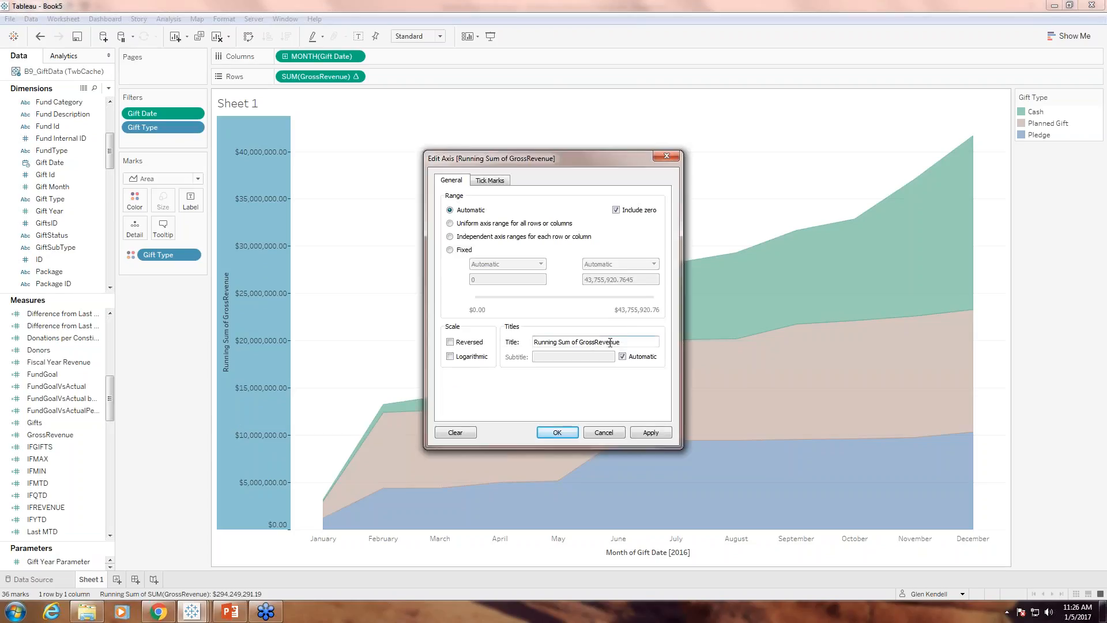
{"action": "left_click_drag", "start_coordinate": [626, 344], "coordinate": [479, 344]}
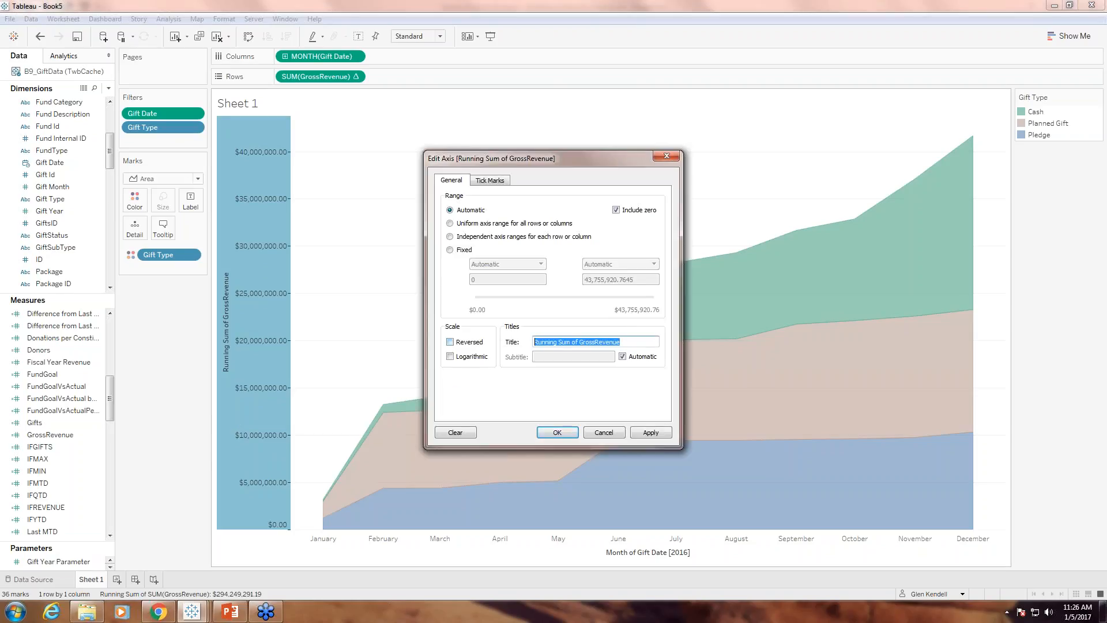
{"action": "key", "text": "Delete"}
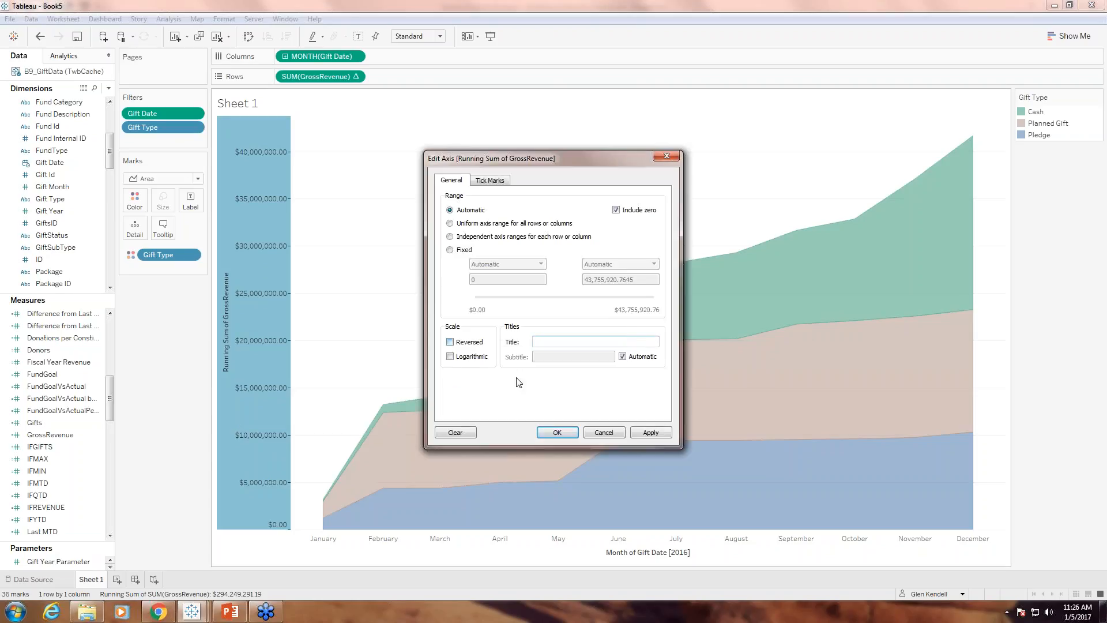
{"action": "left_click", "coordinate": [557, 434]}
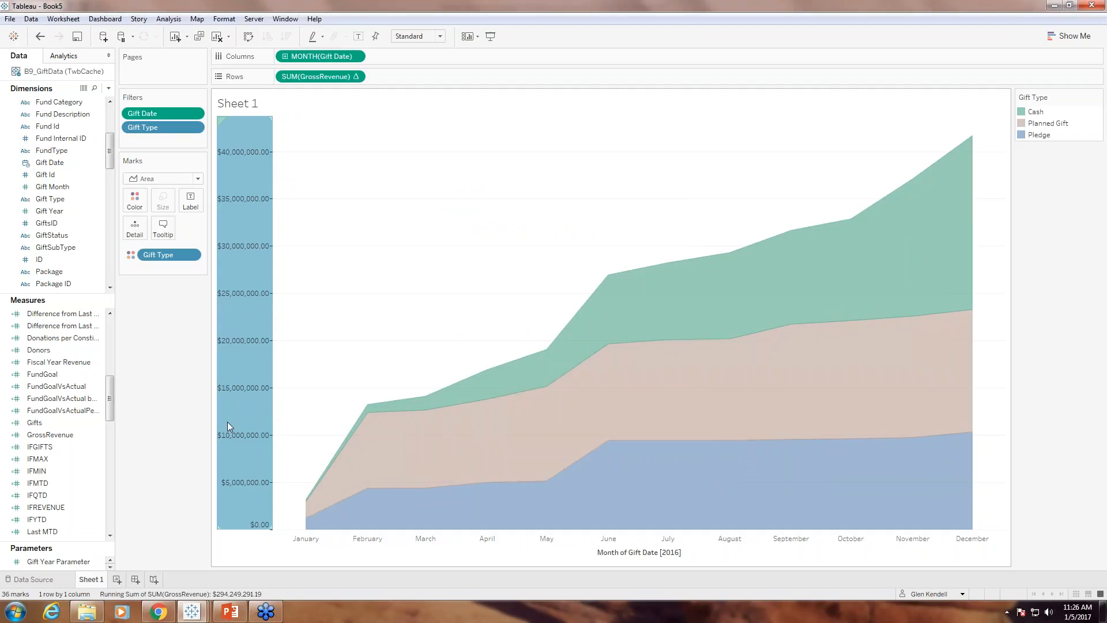
Format the revenue axis numbers as Currency (Custom) in Millions (M) with 0 decimal places.
{"action": "right_click", "coordinate": [230, 419]}
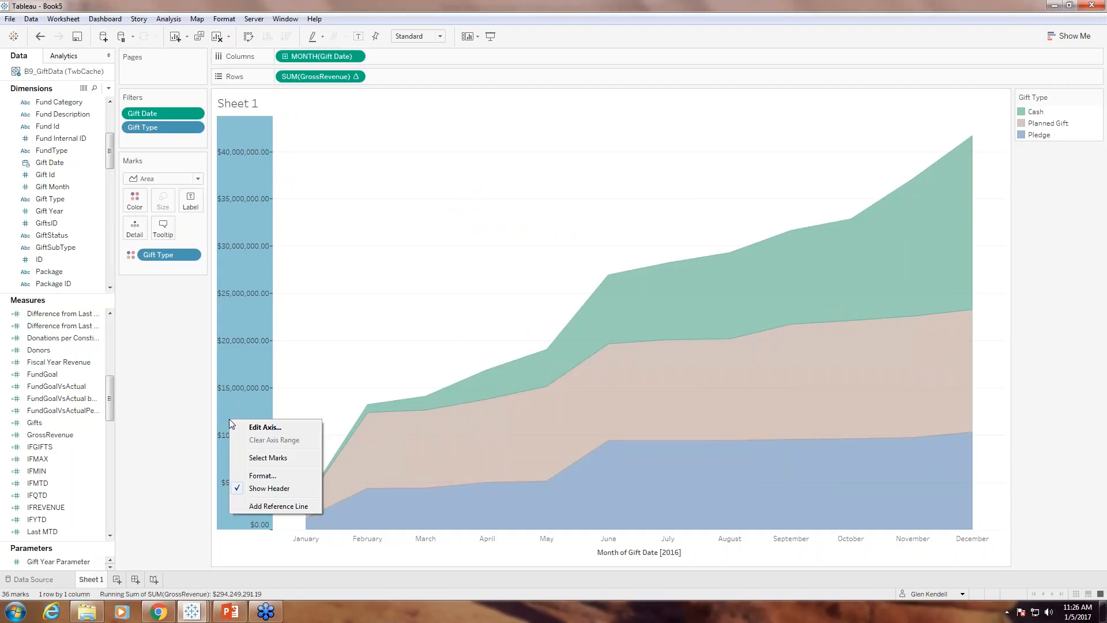
{"action": "left_click", "coordinate": [263, 476]}
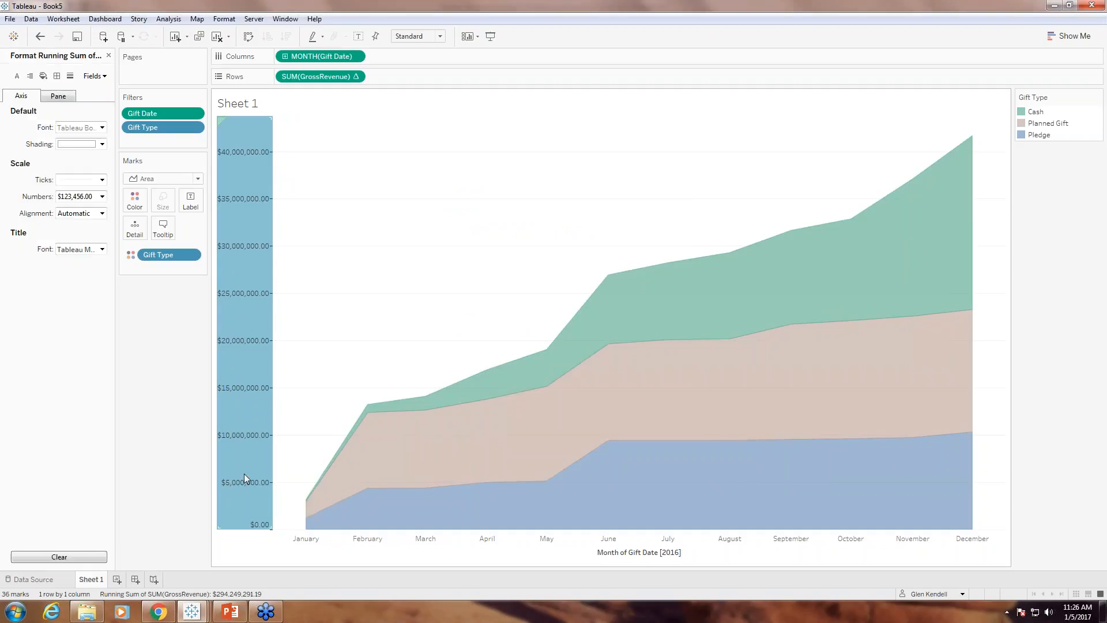
{"action": "left_click", "coordinate": [102, 197]}
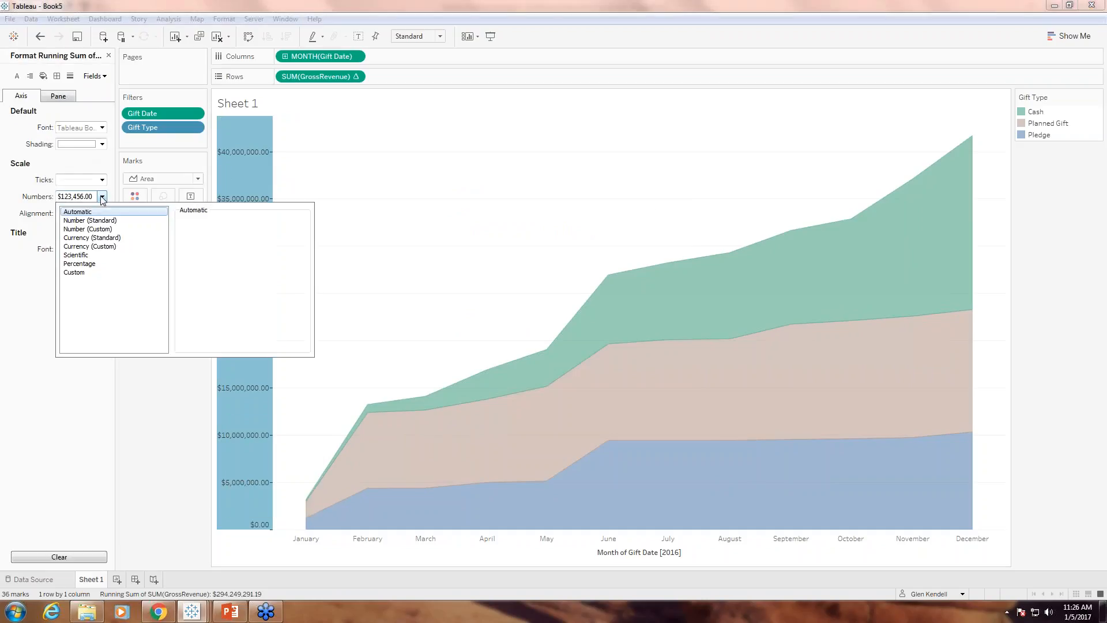
{"action": "left_click", "coordinate": [106, 249]}
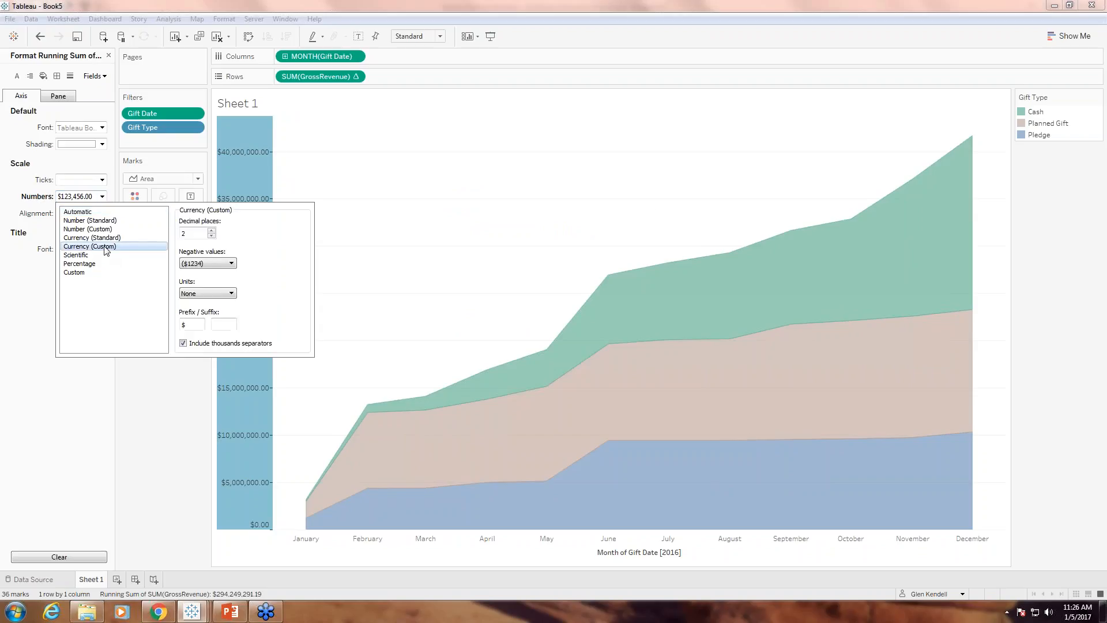
{"action": "left_click", "coordinate": [214, 294]}
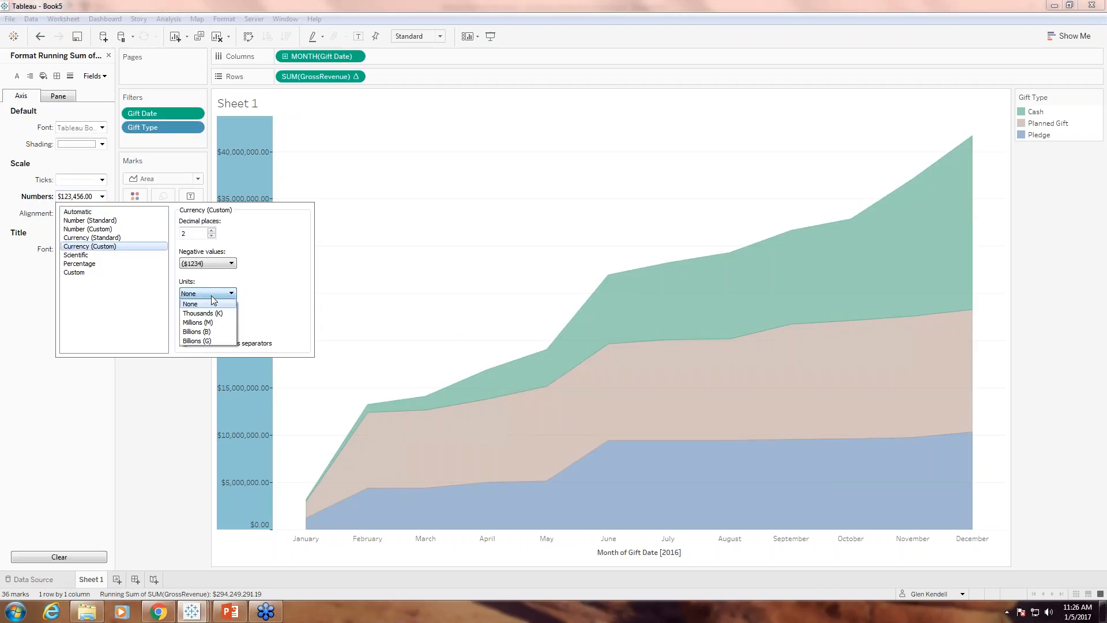
{"action": "left_click", "coordinate": [209, 323]}
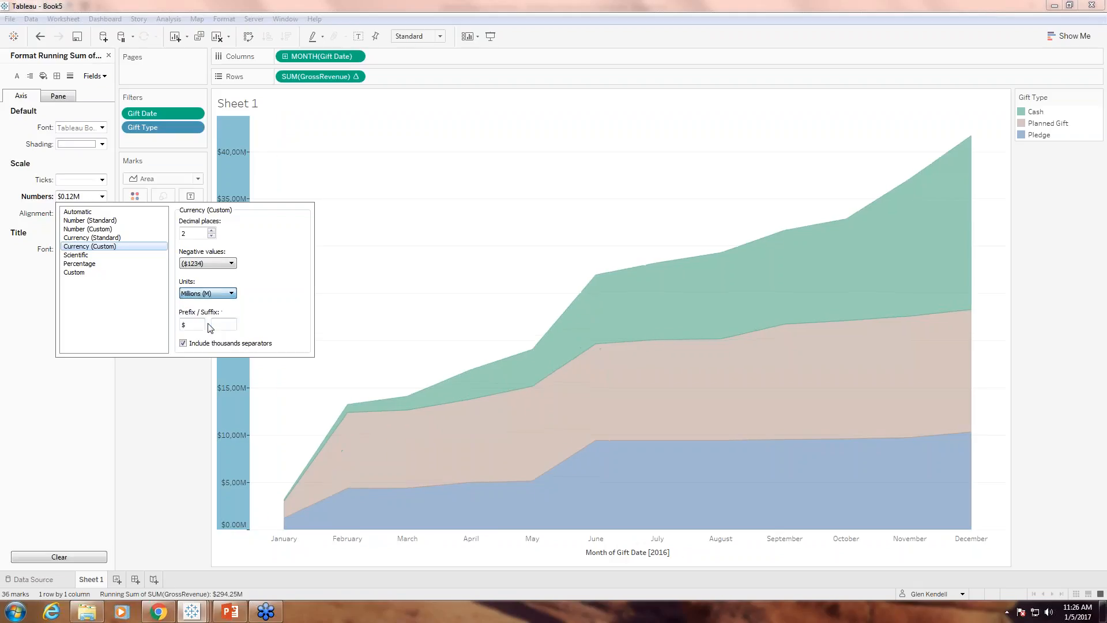
{"action": "left_click", "coordinate": [212, 236]}
{"action": "left_click", "coordinate": [212, 236]}
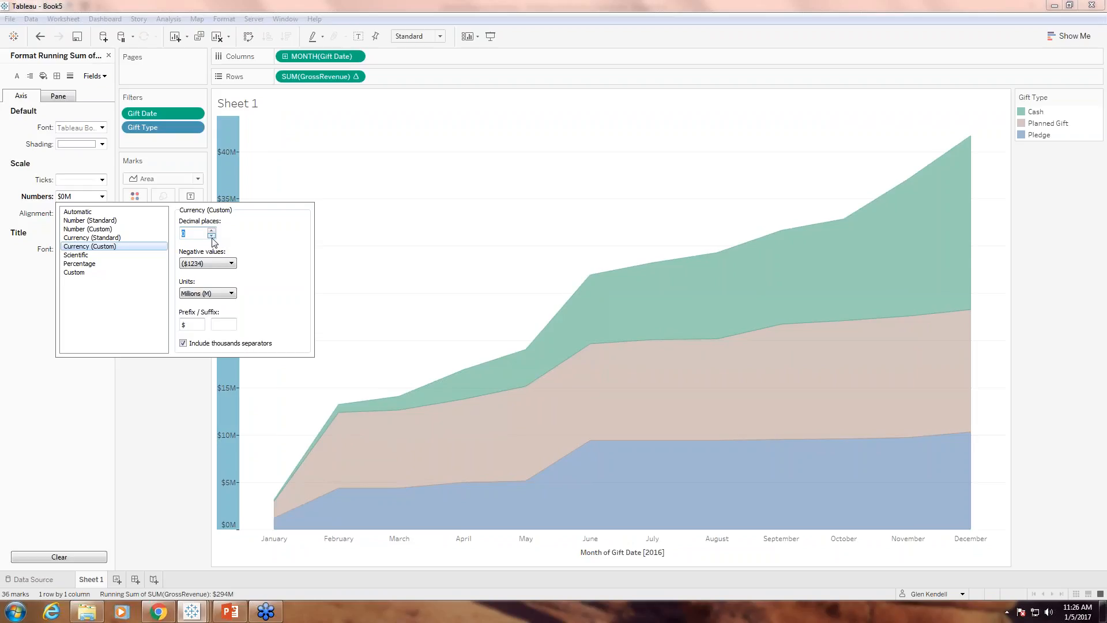
{"action": "left_click", "coordinate": [41, 280]}
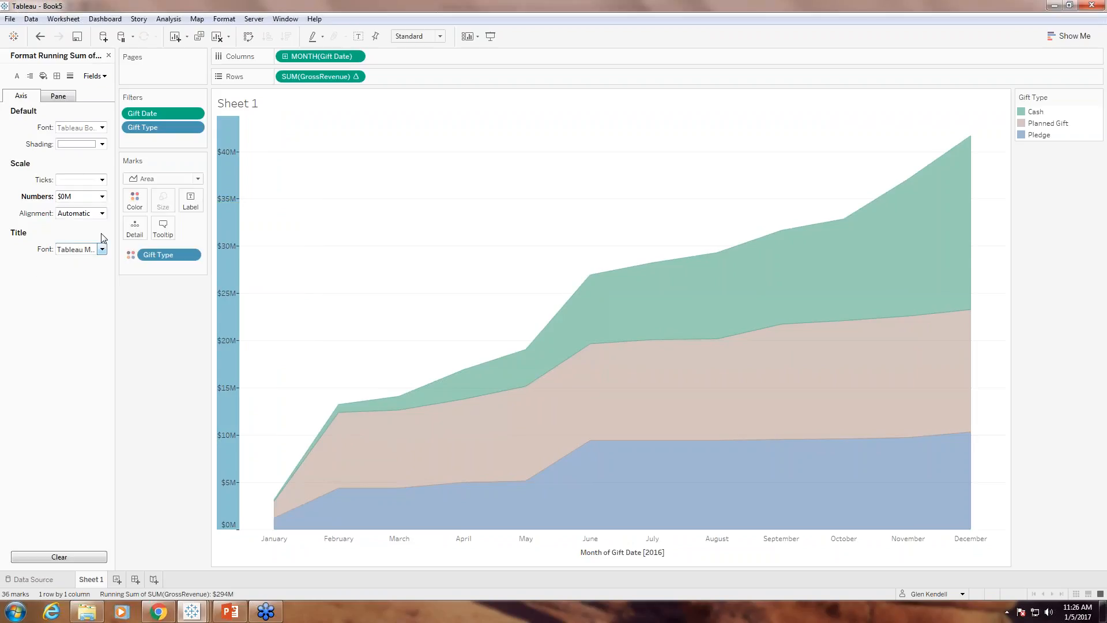
Set the revenue axis labels' font size to 20 and make them bold.
{"action": "left_click", "coordinate": [101, 128]}
{"action": "left_click", "coordinate": [85, 159]}
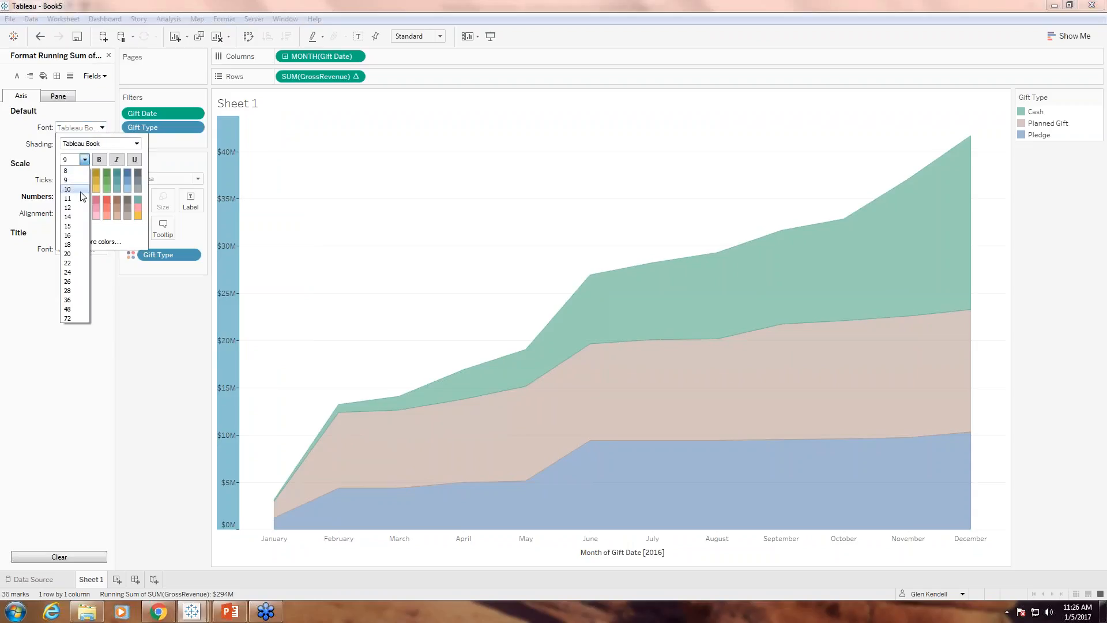
{"action": "left_click", "coordinate": [69, 235]}
{"action": "left_click", "coordinate": [85, 160]}
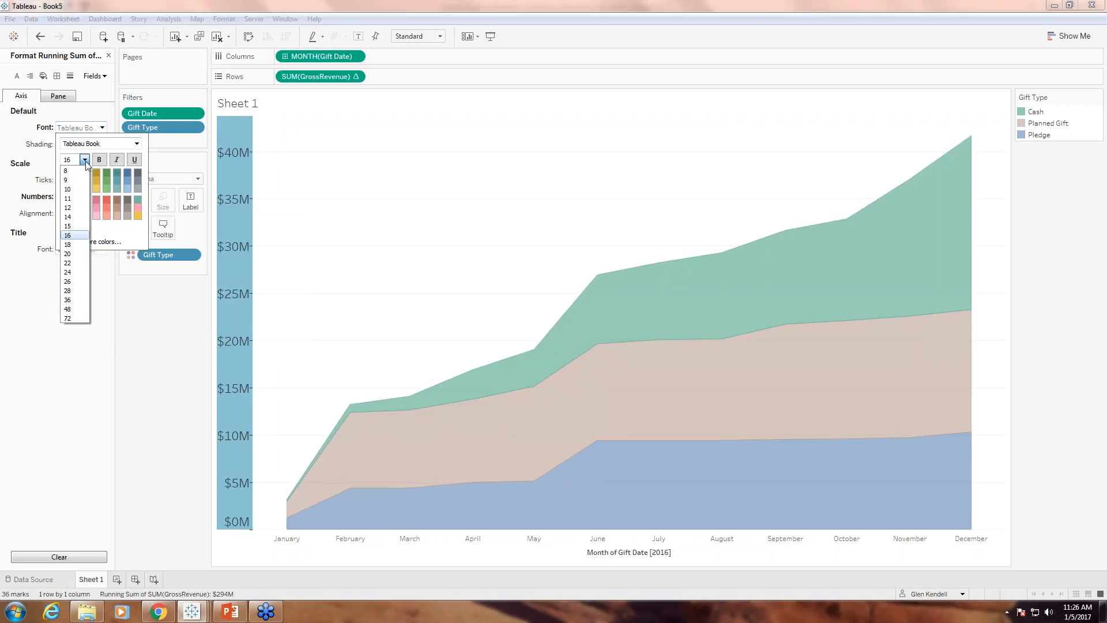
{"action": "left_click", "coordinate": [68, 254]}
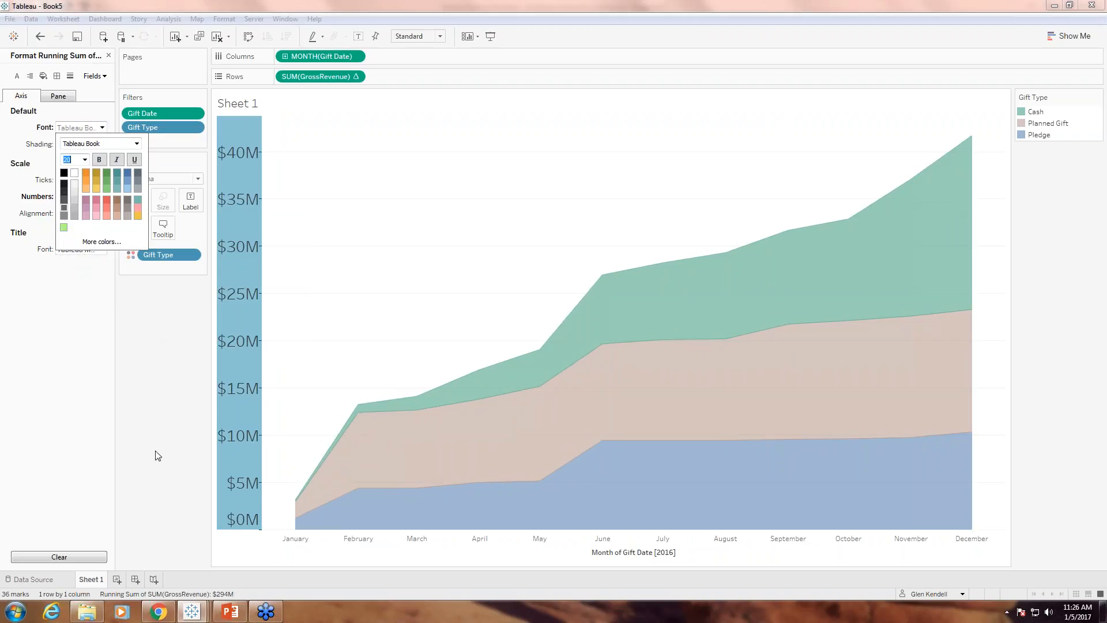
{"action": "left_click", "coordinate": [167, 407]}
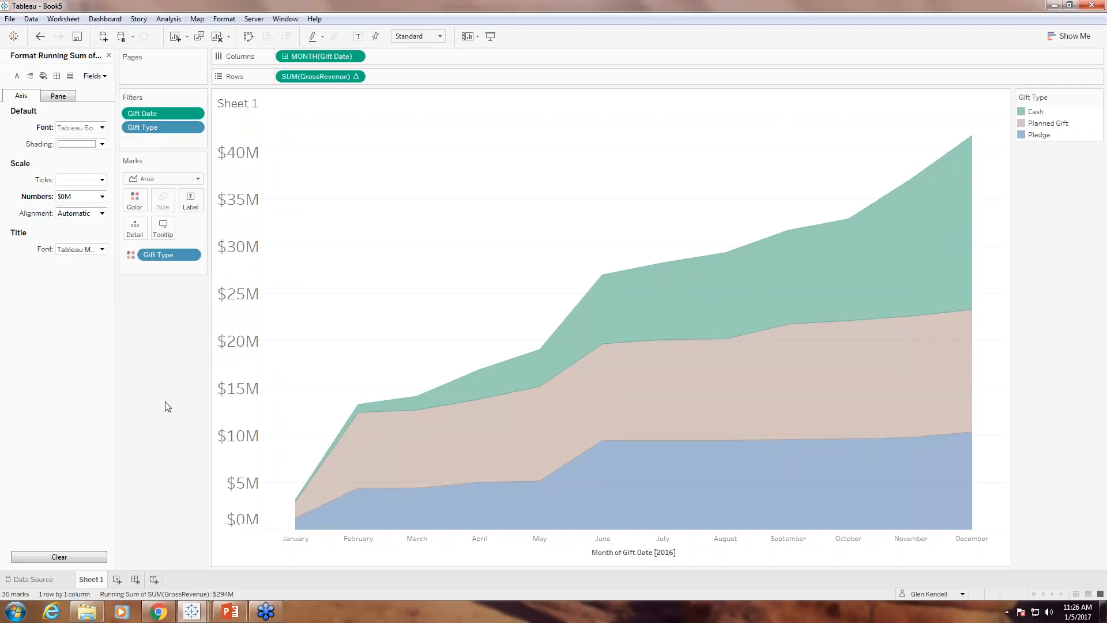
{"action": "left_click", "coordinate": [99, 128]}
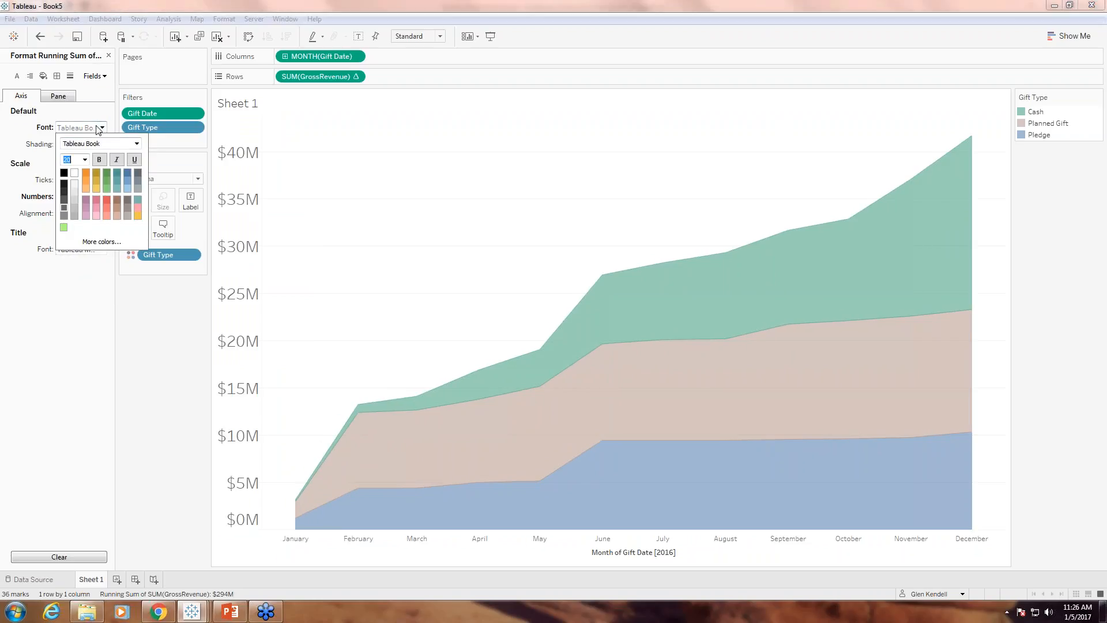
{"action": "left_click", "coordinate": [100, 161]}
{"action": "left_click", "coordinate": [168, 404]}
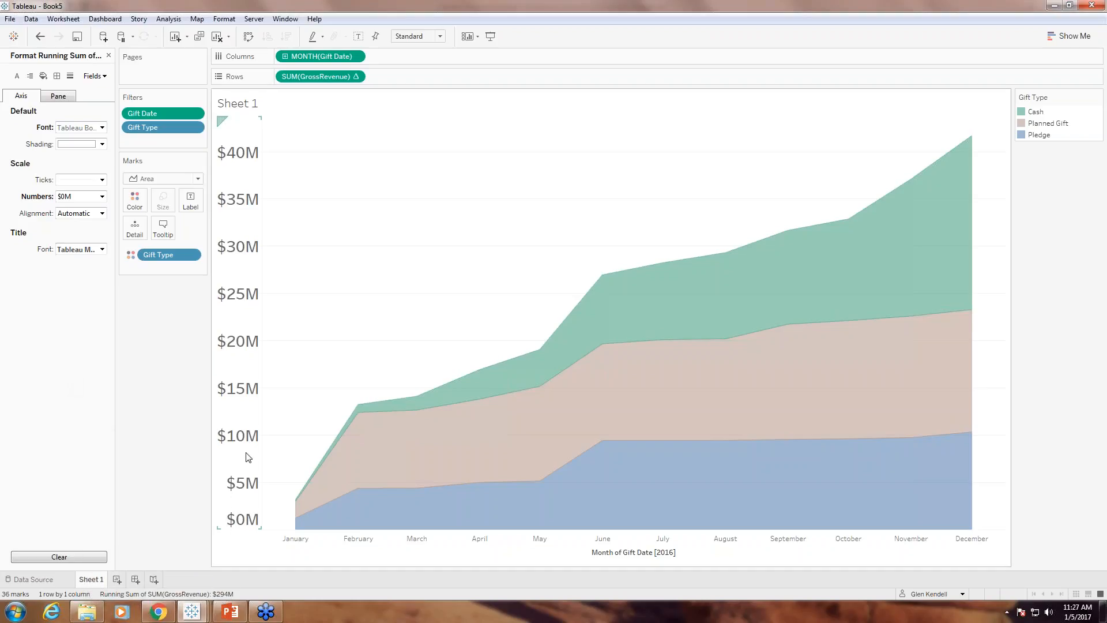
Delete the Month of Gift Date title from the horizontal date axis.
{"action": "right_click", "coordinate": [324, 561]}
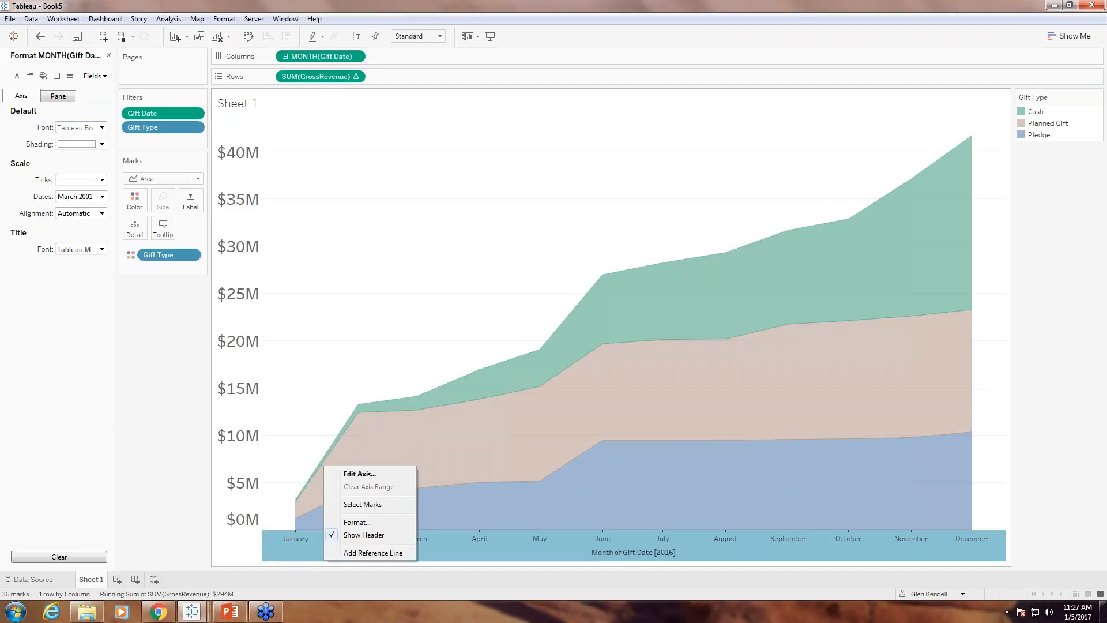
{"action": "left_click", "coordinate": [358, 479]}
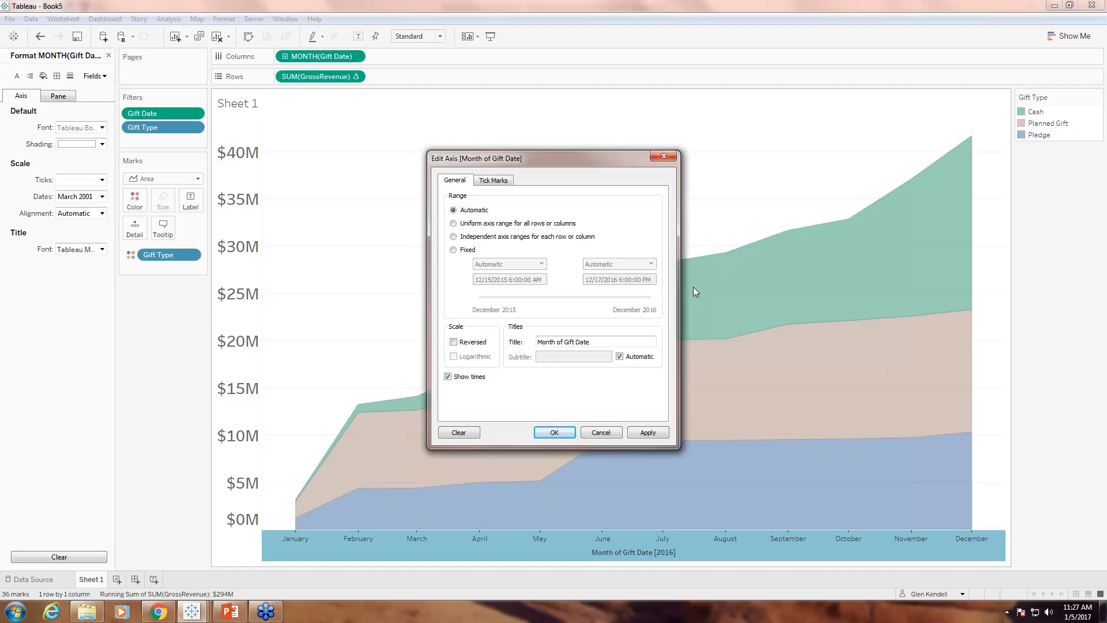
{"action": "left_click_drag", "start_coordinate": [594, 342], "coordinate": [535, 342]}
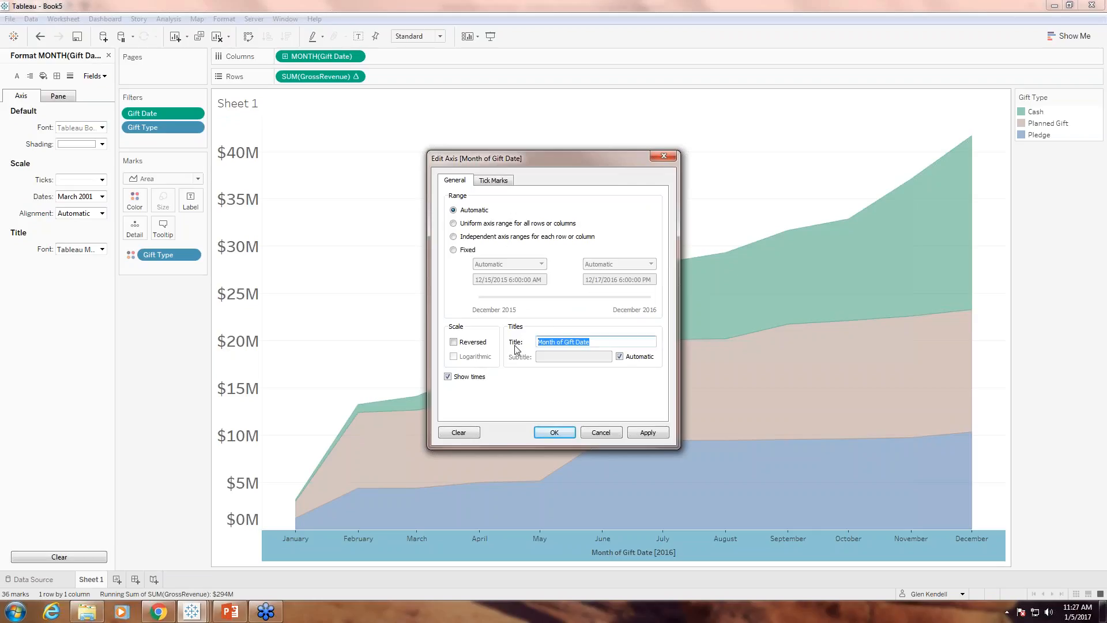
{"action": "key", "text": "BackSpace"}
{"action": "left_click", "coordinate": [566, 432]}
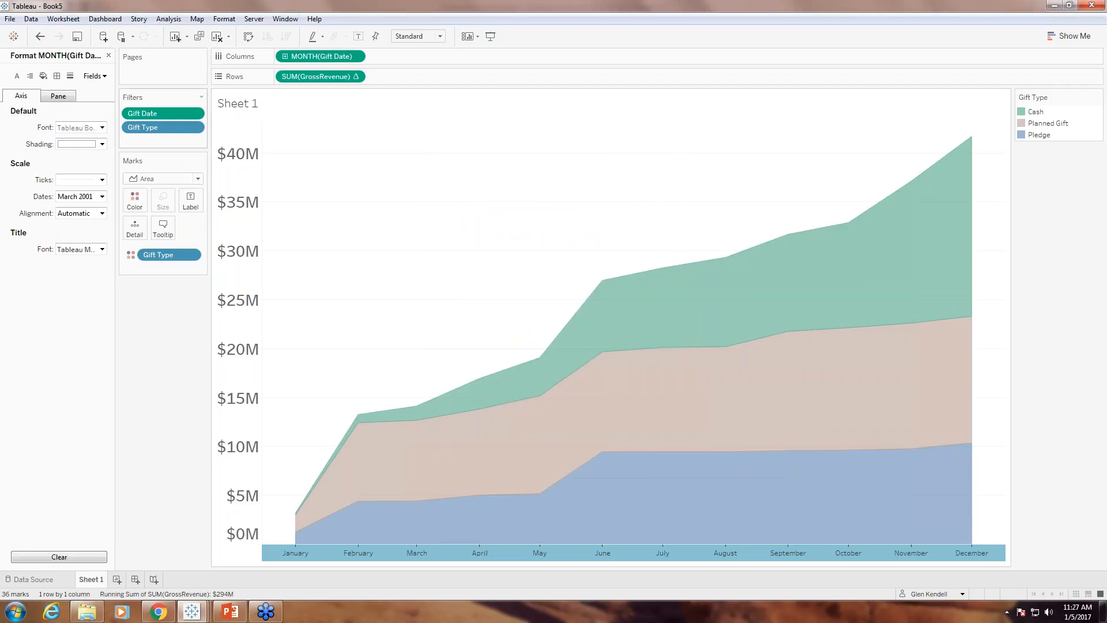
Format the month axis labels with font size 20 and bold.
{"action": "right_click", "coordinate": [308, 555]}
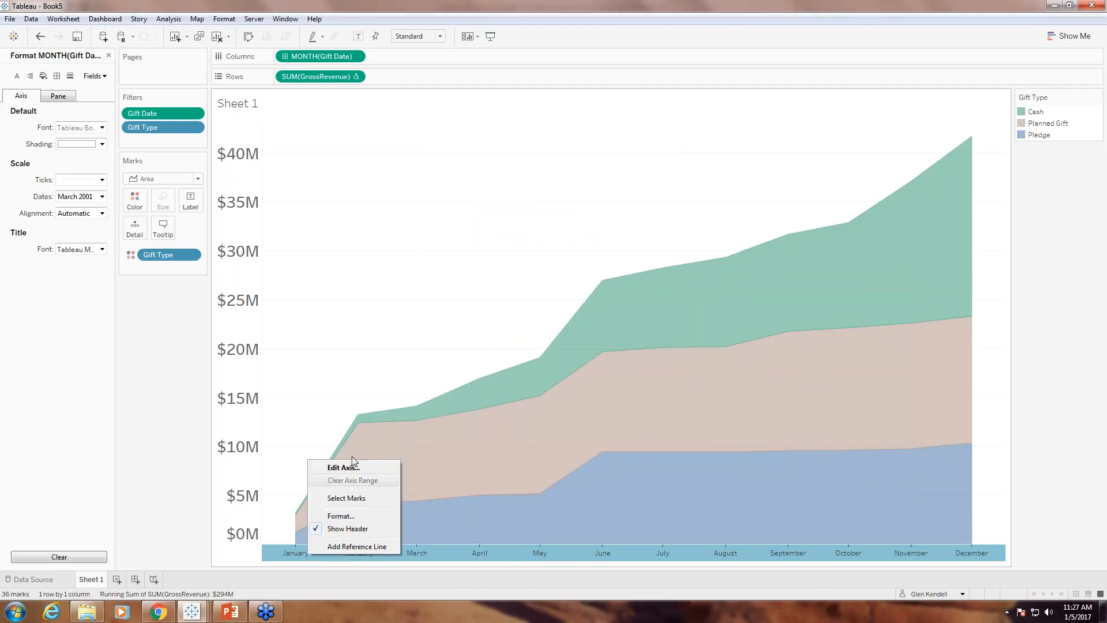
{"action": "left_click", "coordinate": [343, 513]}
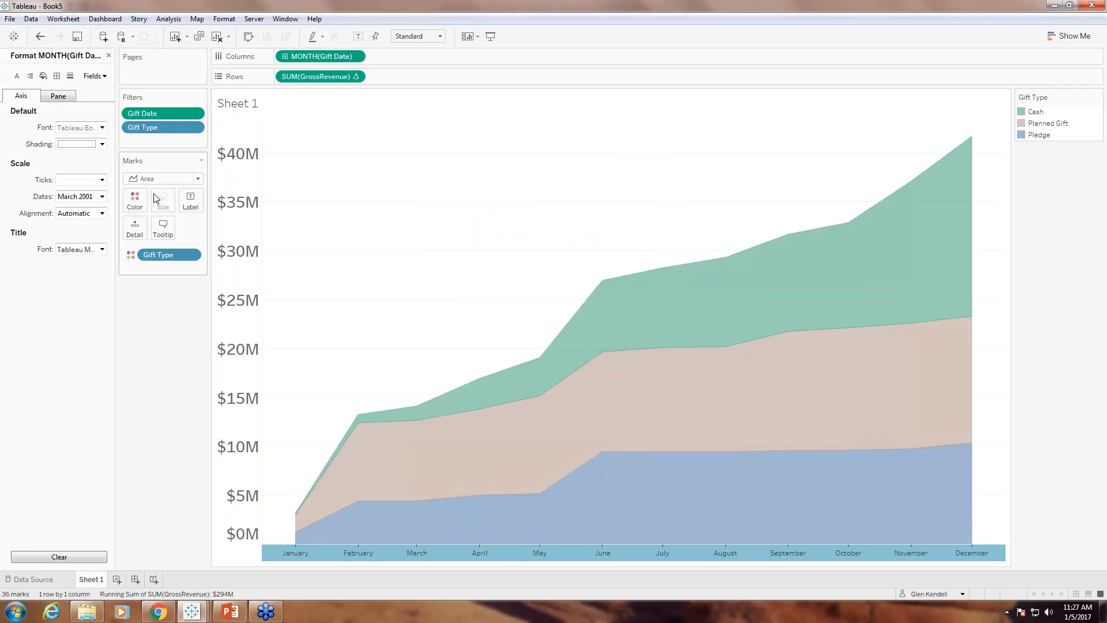
{"action": "left_click", "coordinate": [102, 128]}
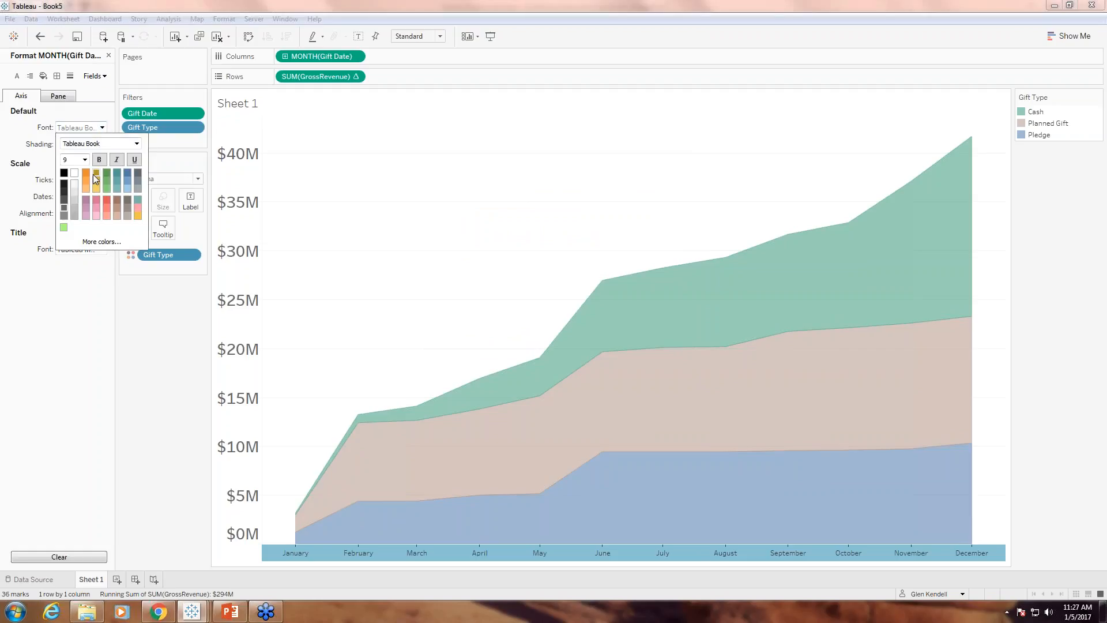
{"action": "left_click", "coordinate": [84, 159]}
{"action": "left_click", "coordinate": [79, 255]}
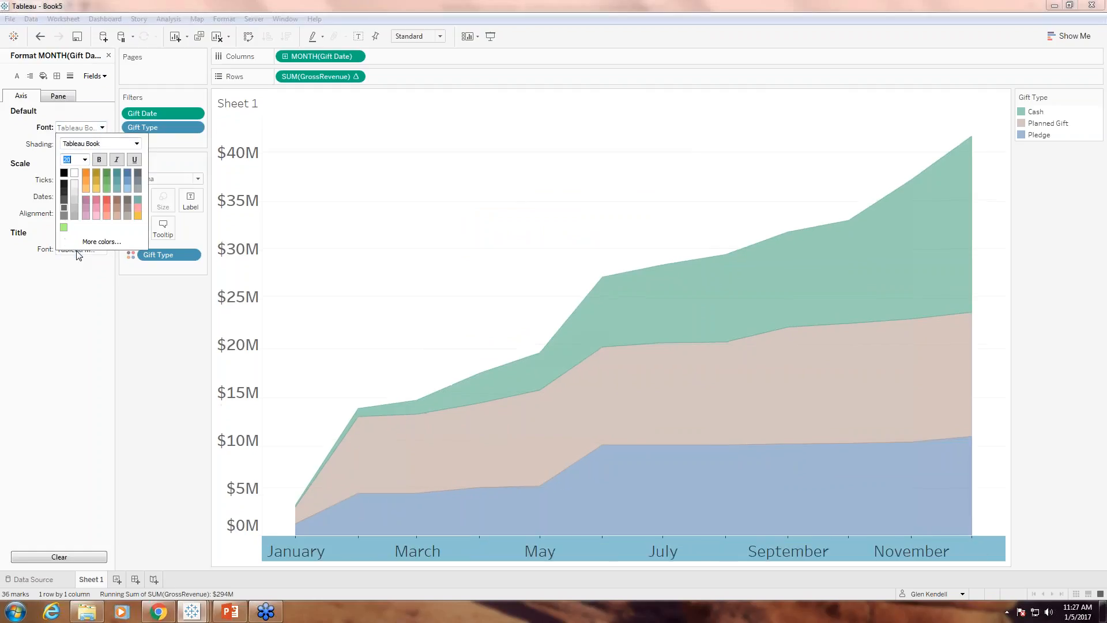
{"action": "left_click", "coordinate": [99, 159]}
{"action": "left_click", "coordinate": [162, 440]}
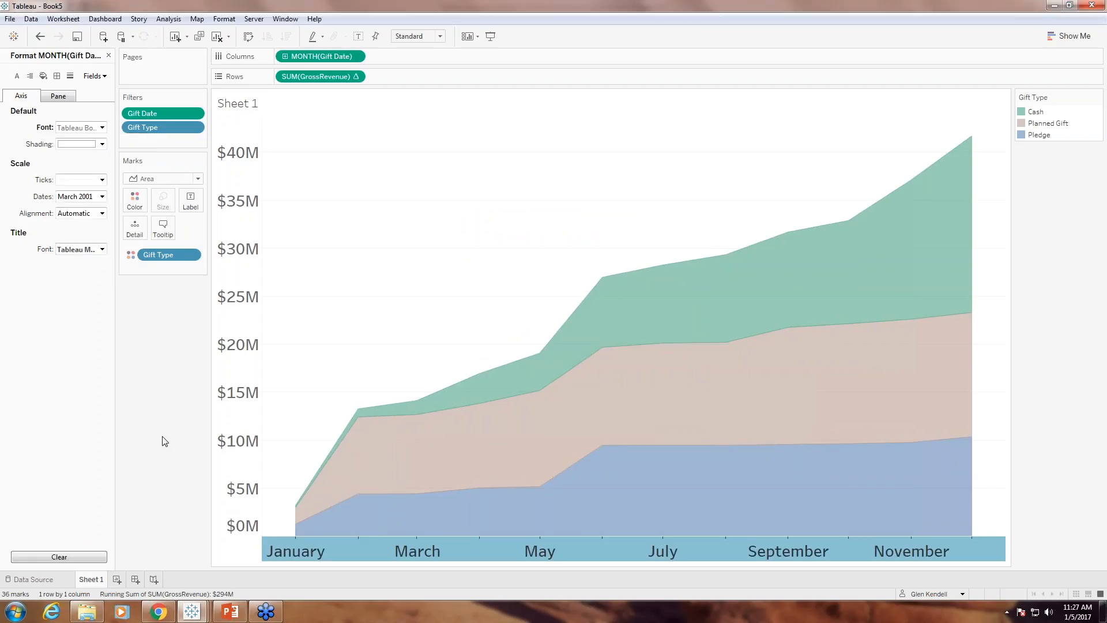
Change the Gift Date level on Columns from month to continuous quarter.
{"action": "mouse_move", "coordinate": [165, 620]}
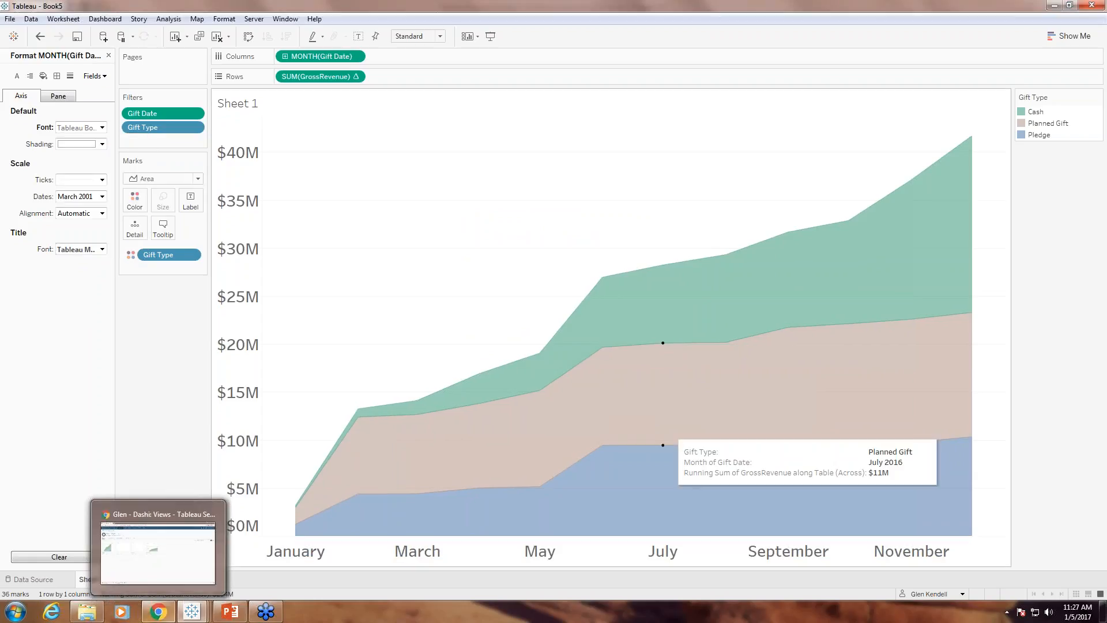
{"action": "left_click", "coordinate": [355, 56]}
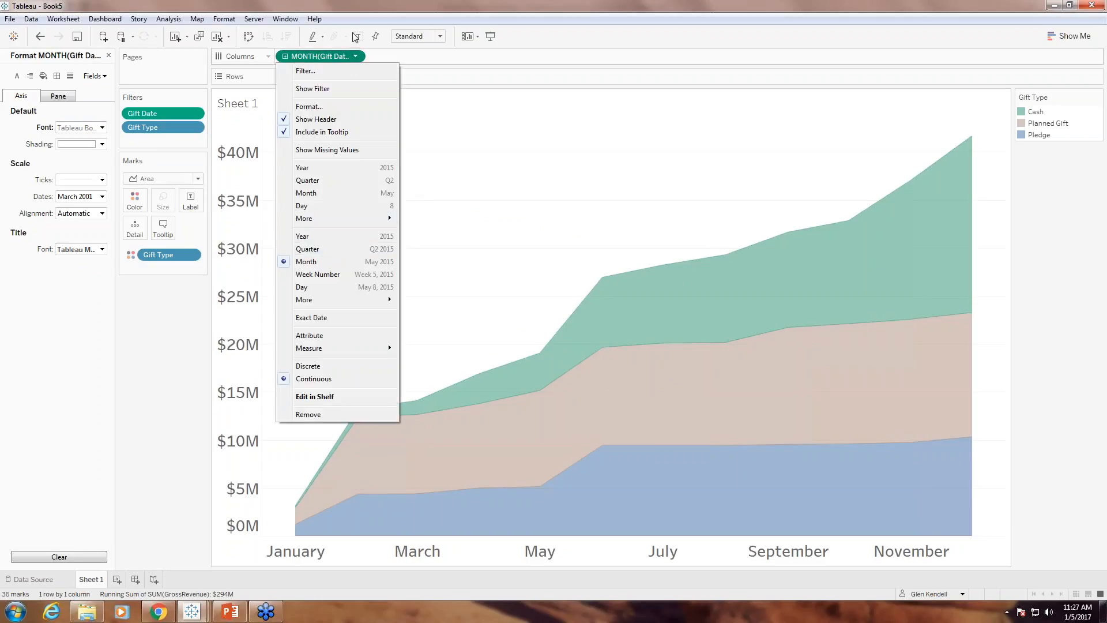
{"action": "left_click", "coordinate": [314, 256]}
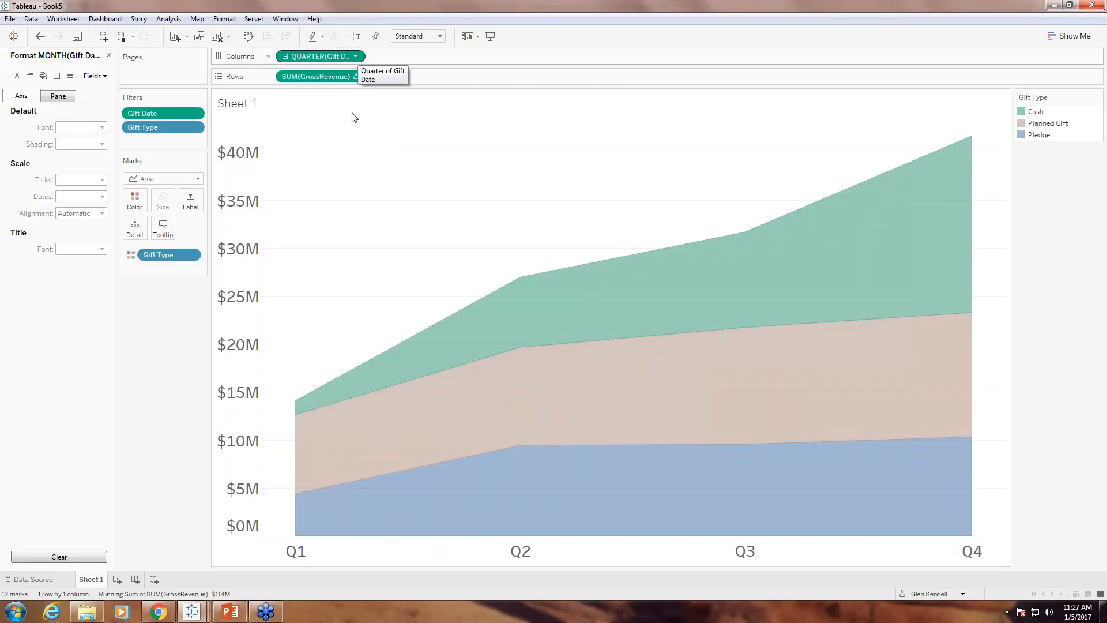
{"action": "right_click", "coordinate": [232, 417]}
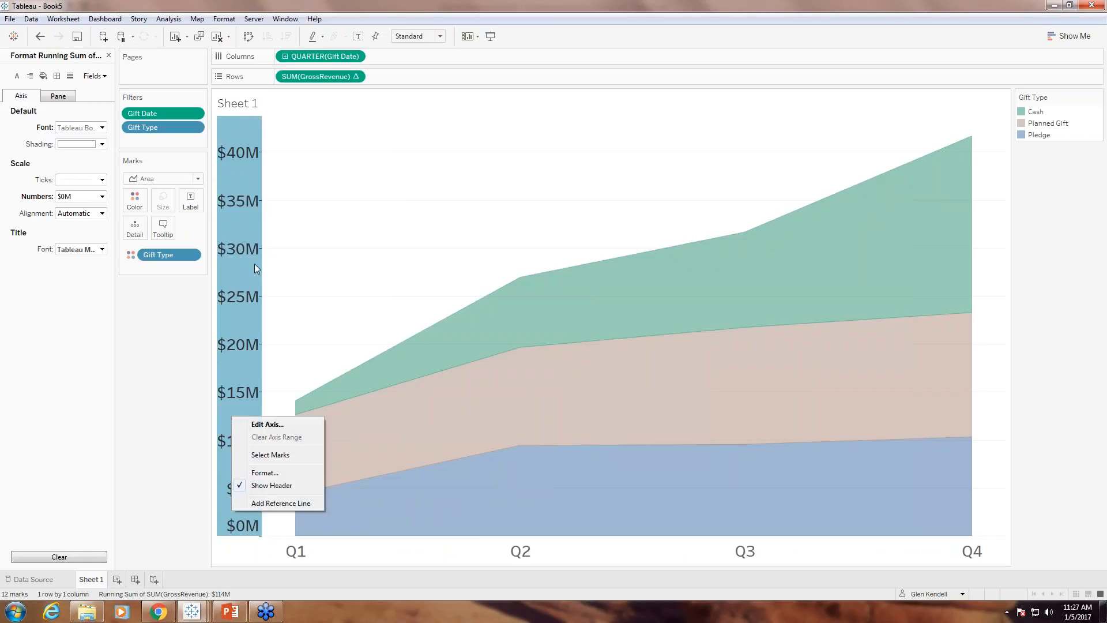
{"action": "left_click", "coordinate": [272, 504]}
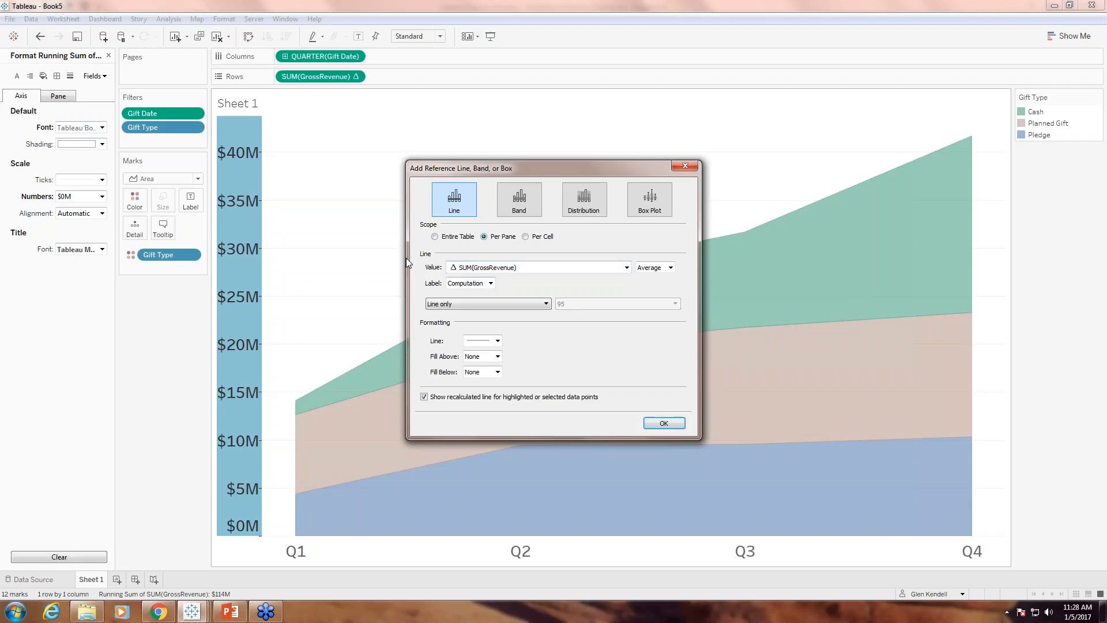
{"action": "left_click", "coordinate": [579, 269]}
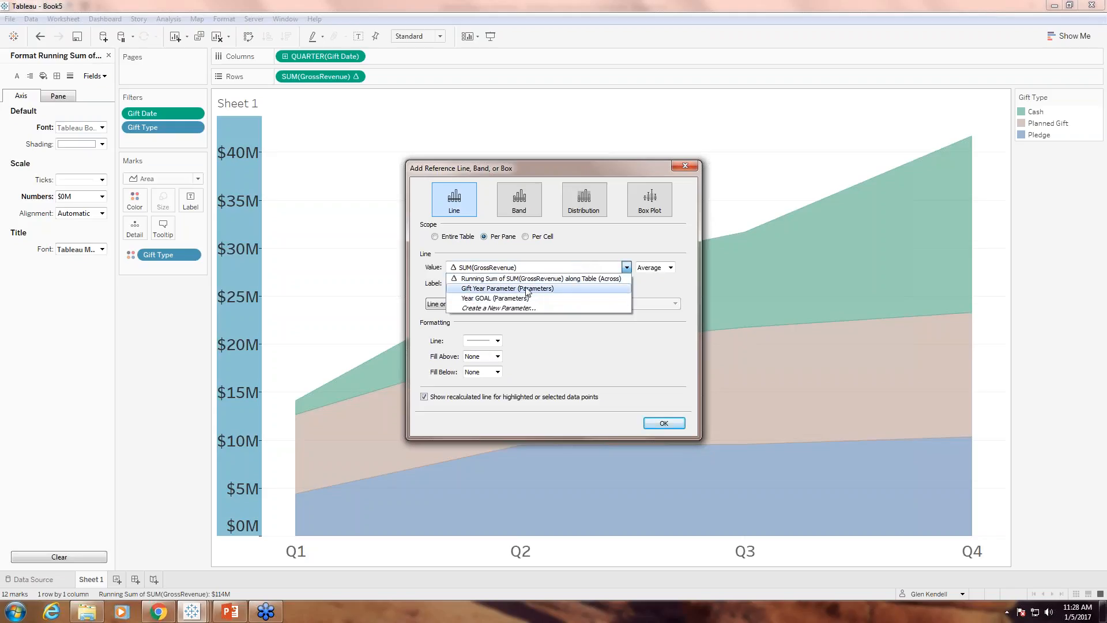
{"action": "left_click", "coordinate": [544, 250]}
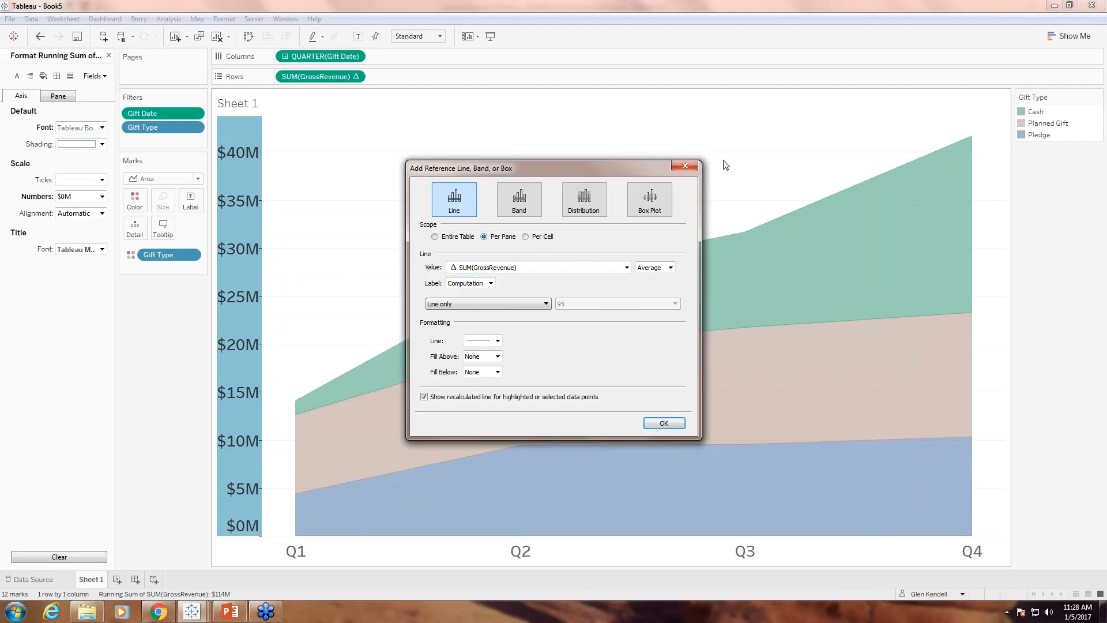
{"action": "left_click", "coordinate": [685, 166]}
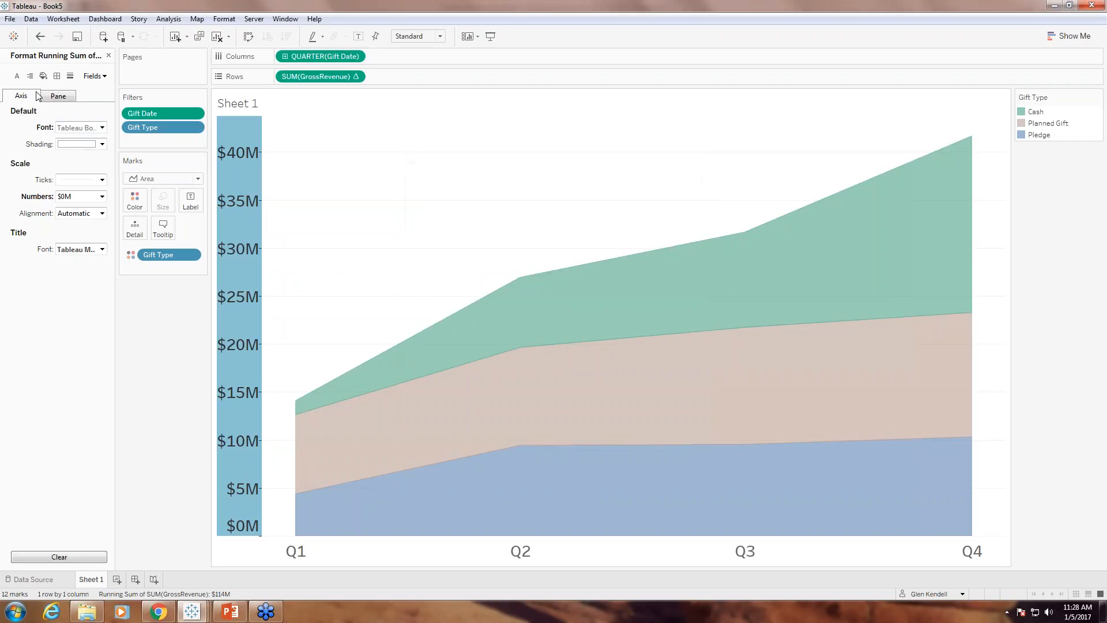
Create an integer parameter named 2016 Goal with a current value of 40,000,000.
{"action": "left_click", "coordinate": [108, 55]}
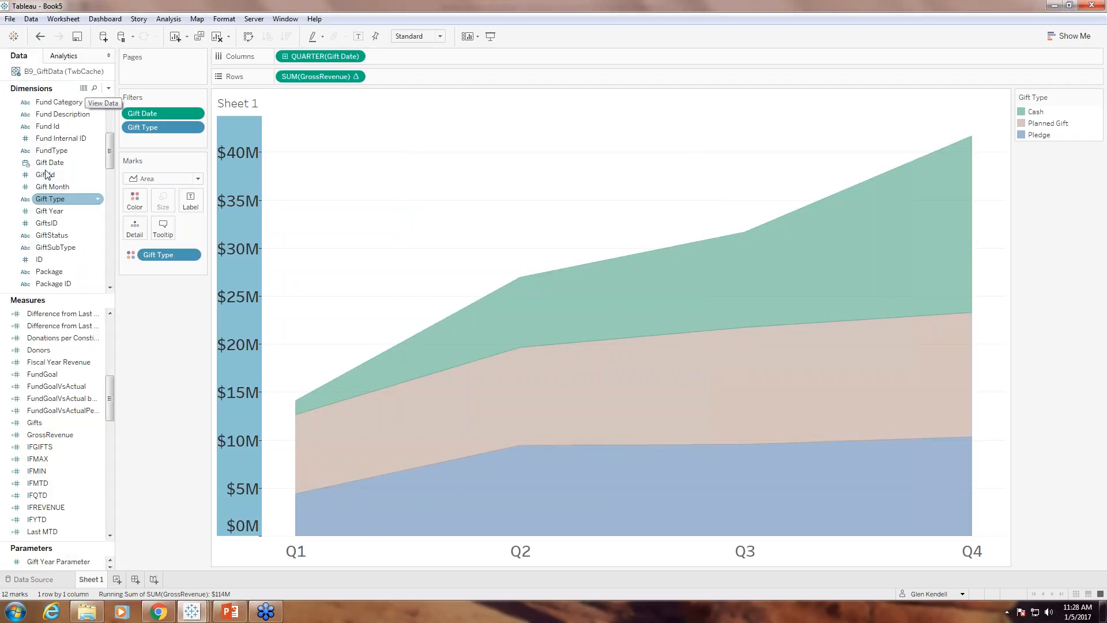
{"action": "left_click", "coordinate": [109, 88]}
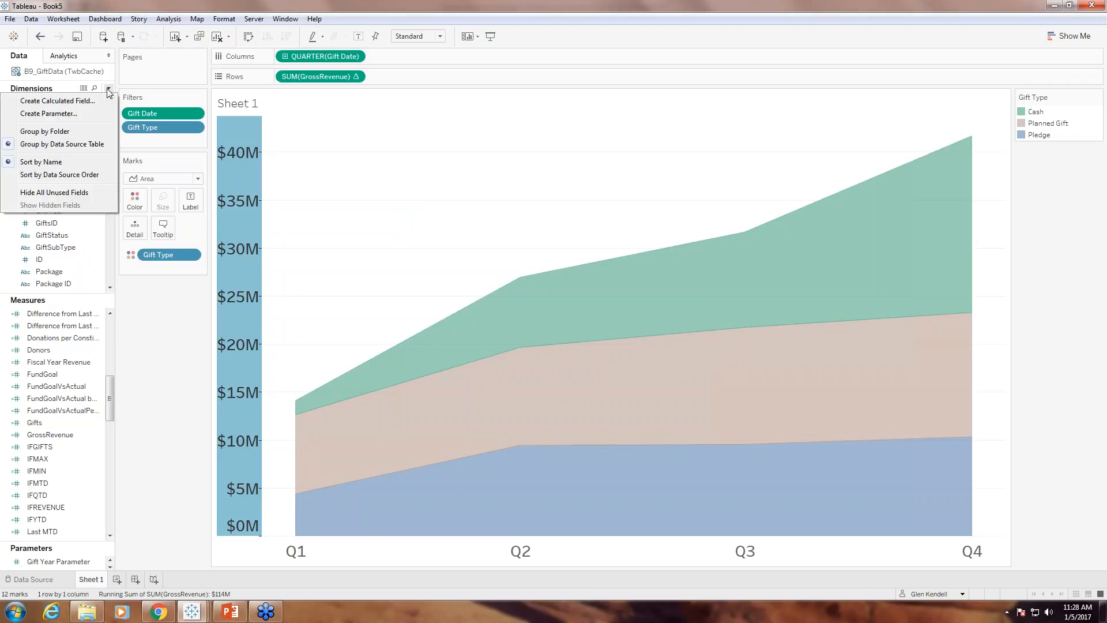
{"action": "left_click", "coordinate": [58, 114]}
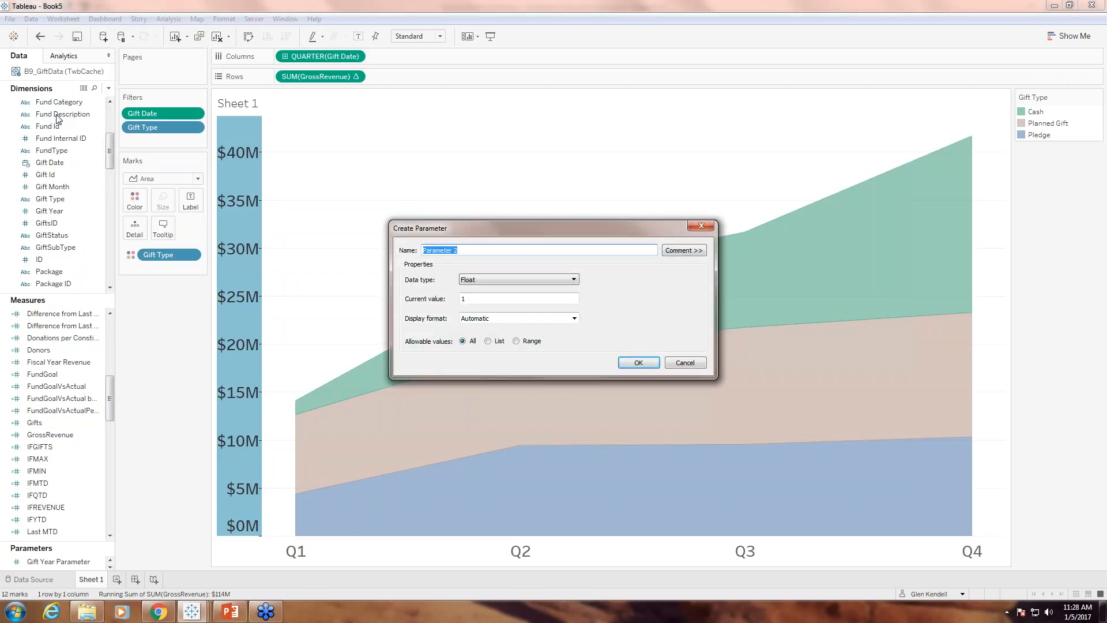
{"action": "type", "text": "2016 Goal"}
{"action": "left_click", "coordinate": [471, 283]}
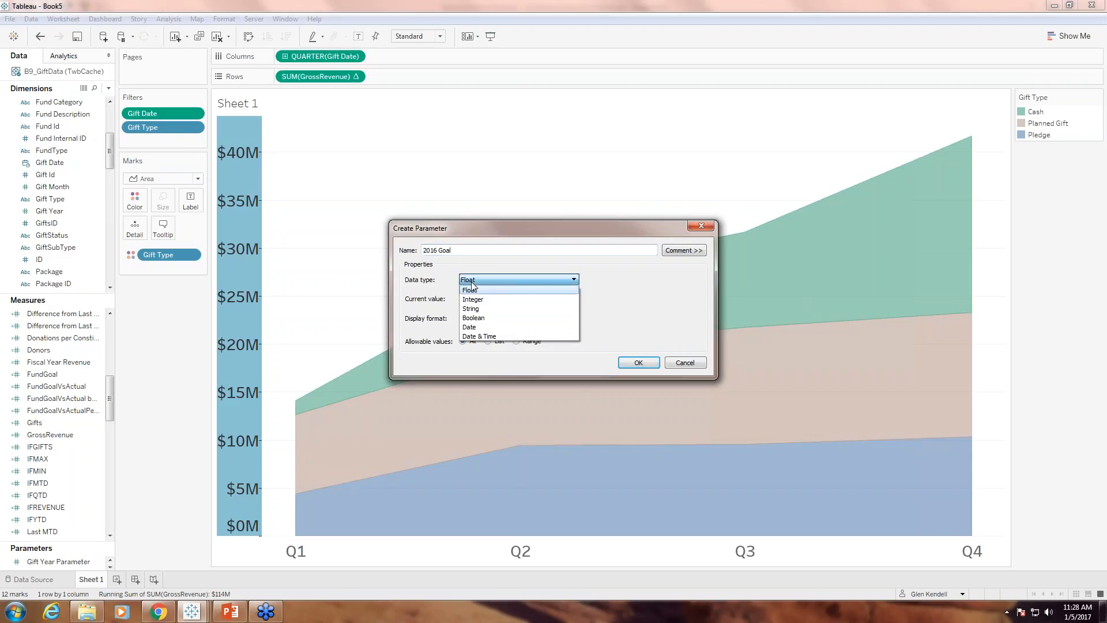
{"action": "left_click", "coordinate": [476, 300]}
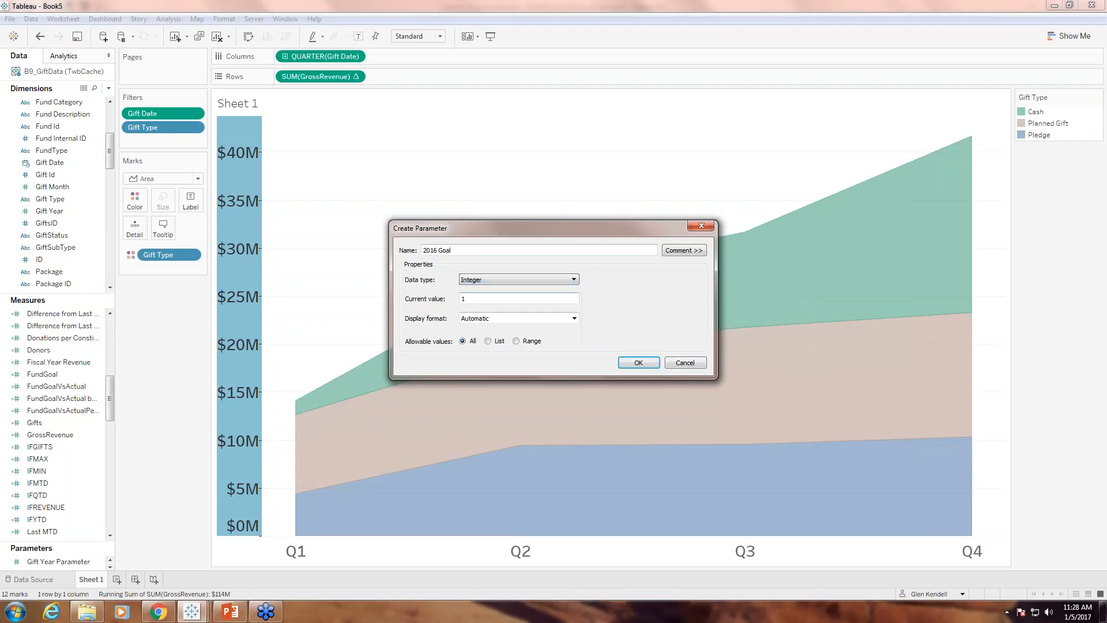
{"action": "type", "text": "40000000"}
Give the 2016 Goal parameter a custom currency display format in millions with 0 decimal places, and save the parameter.
{"action": "left_click", "coordinate": [497, 319]}
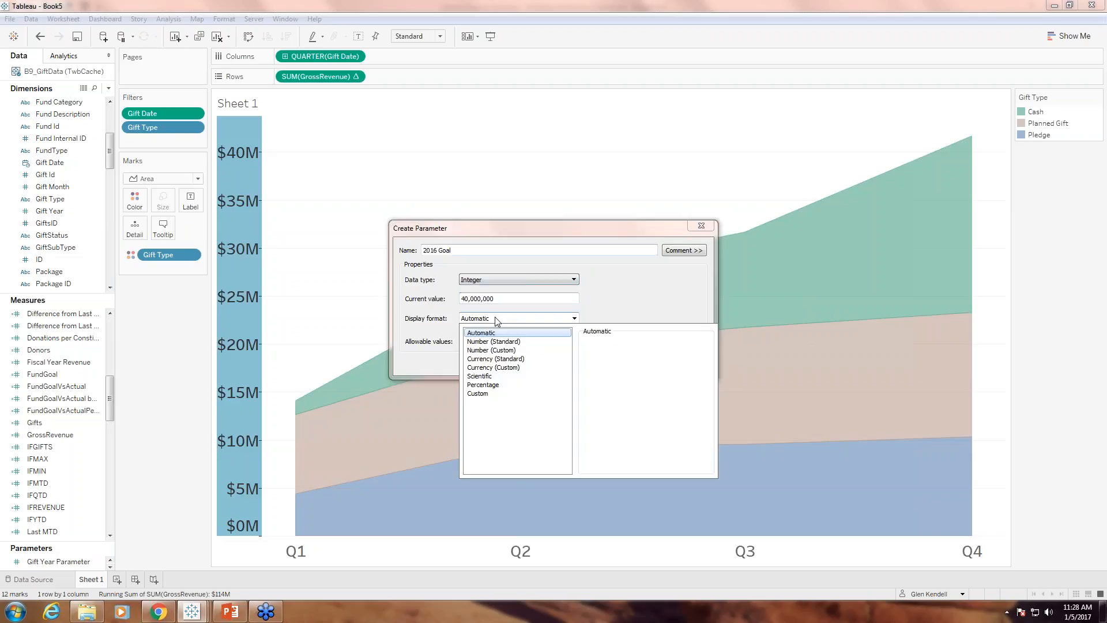
{"action": "left_click", "coordinate": [500, 367]}
{"action": "left_click", "coordinate": [626, 414]}
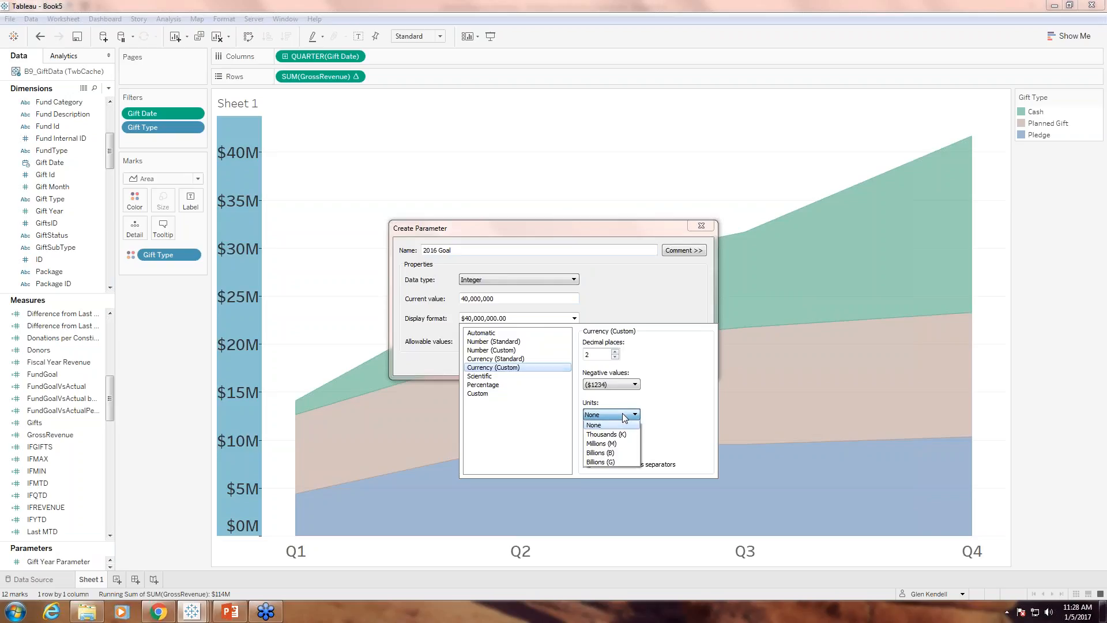
{"action": "left_click", "coordinate": [610, 453]}
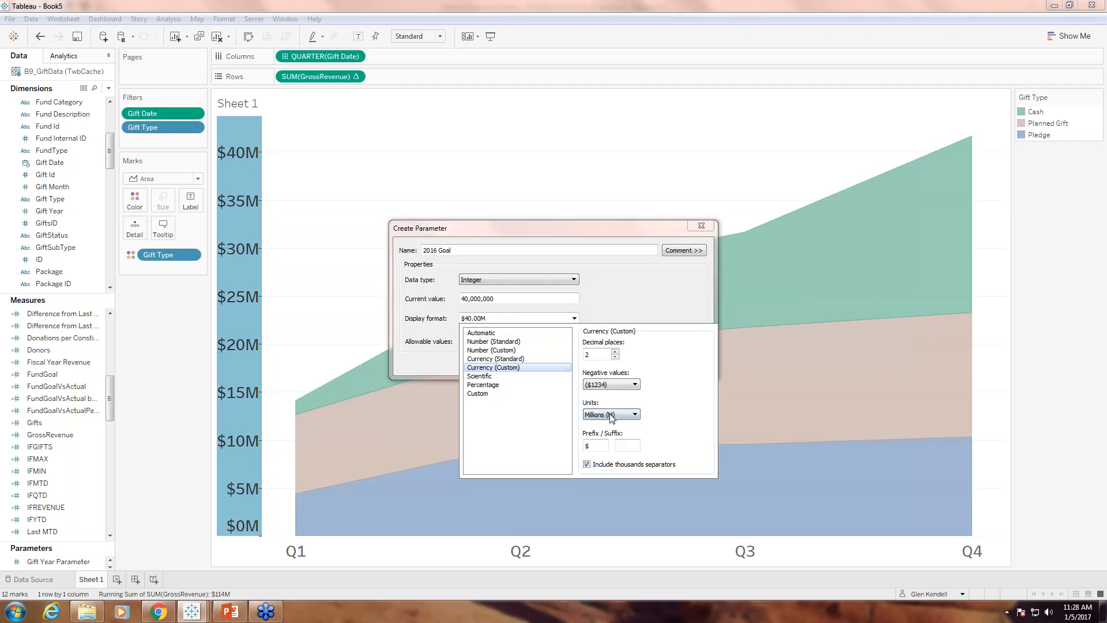
{"action": "left_click", "coordinate": [615, 357]}
{"action": "left_click", "coordinate": [616, 357]}
{"action": "left_click", "coordinate": [630, 316]}
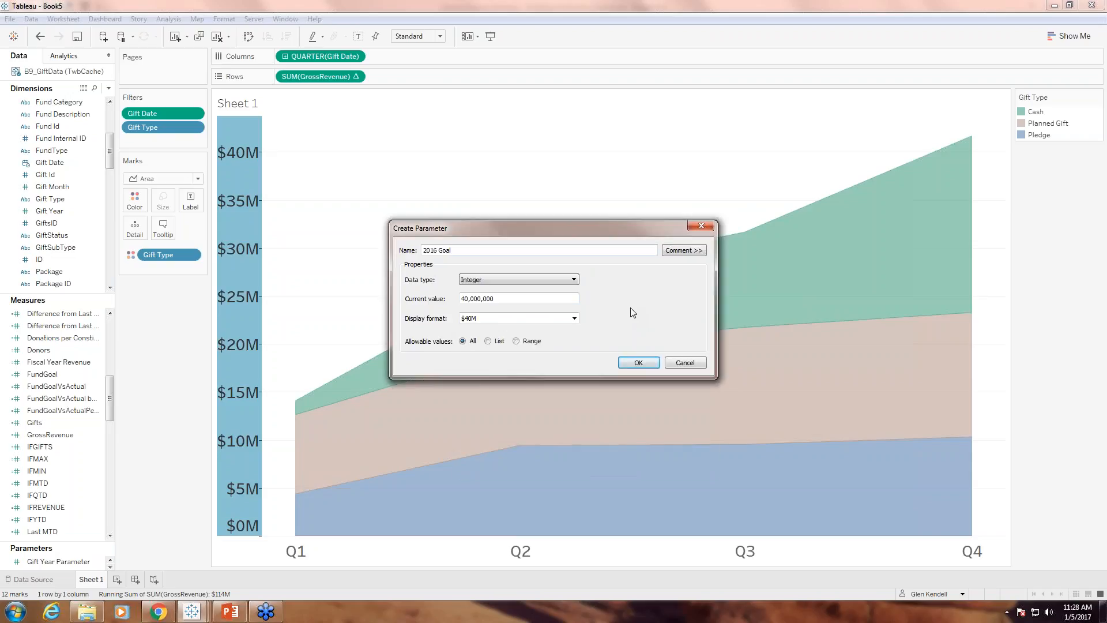
{"action": "left_click", "coordinate": [637, 363]}
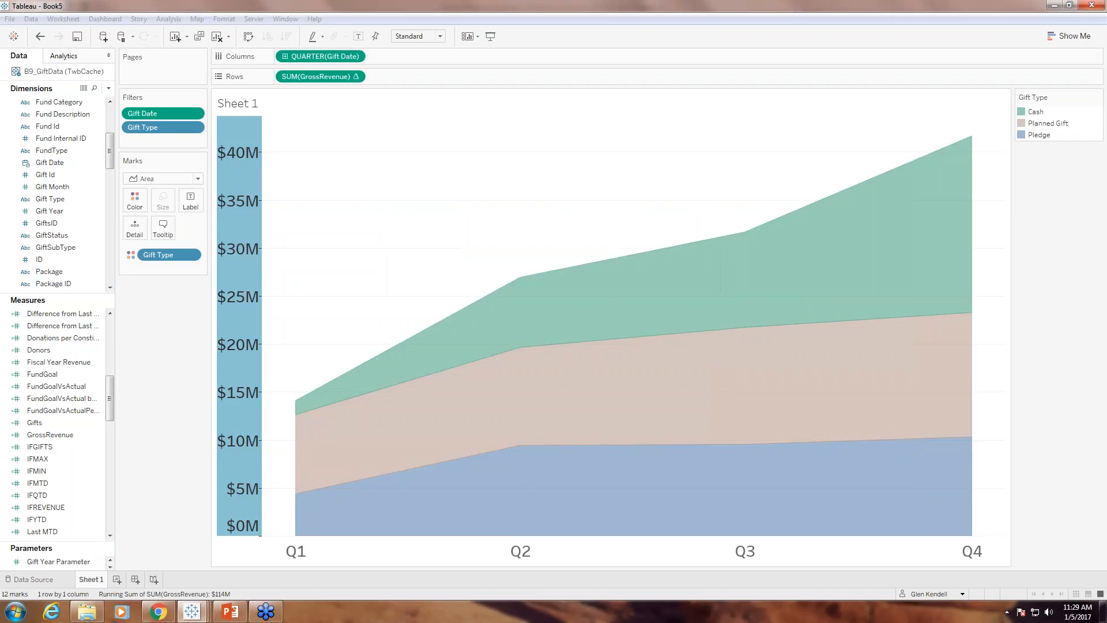
Add a reference line to the revenue axis using the 2016 Goal parameter as its value.
{"action": "right_click", "coordinate": [226, 318]}
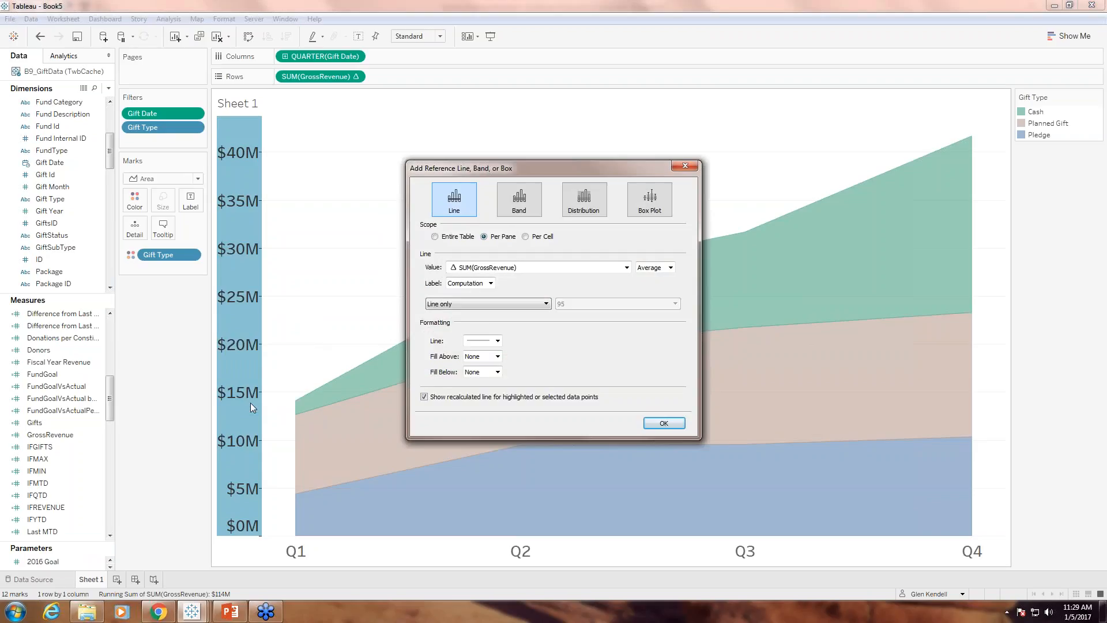
{"action": "left_click", "coordinate": [511, 267]}
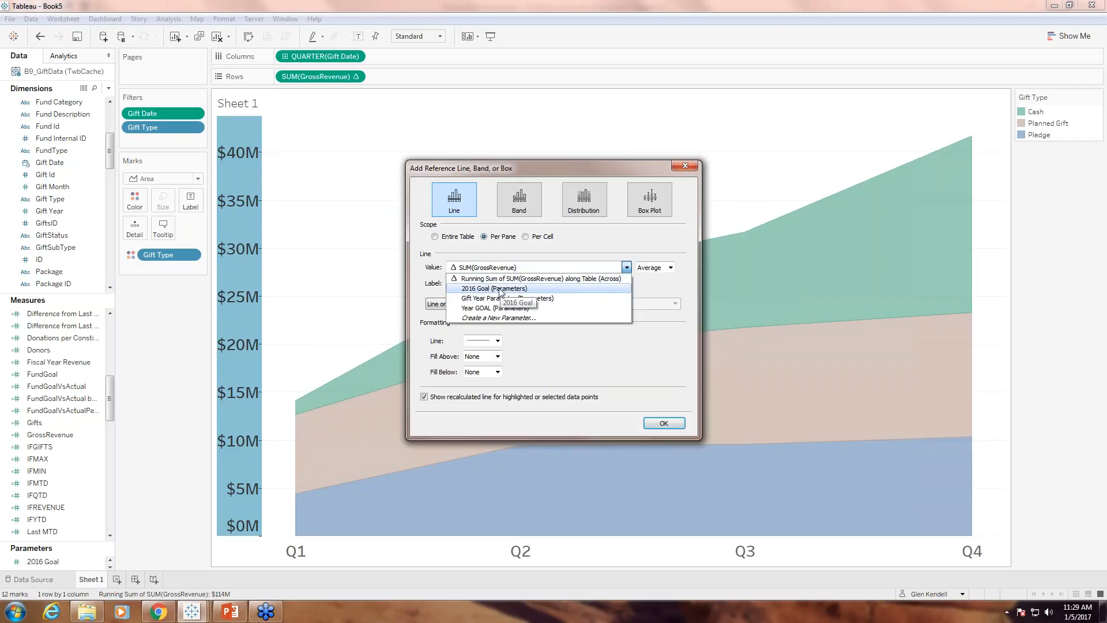
{"action": "left_click", "coordinate": [501, 290]}
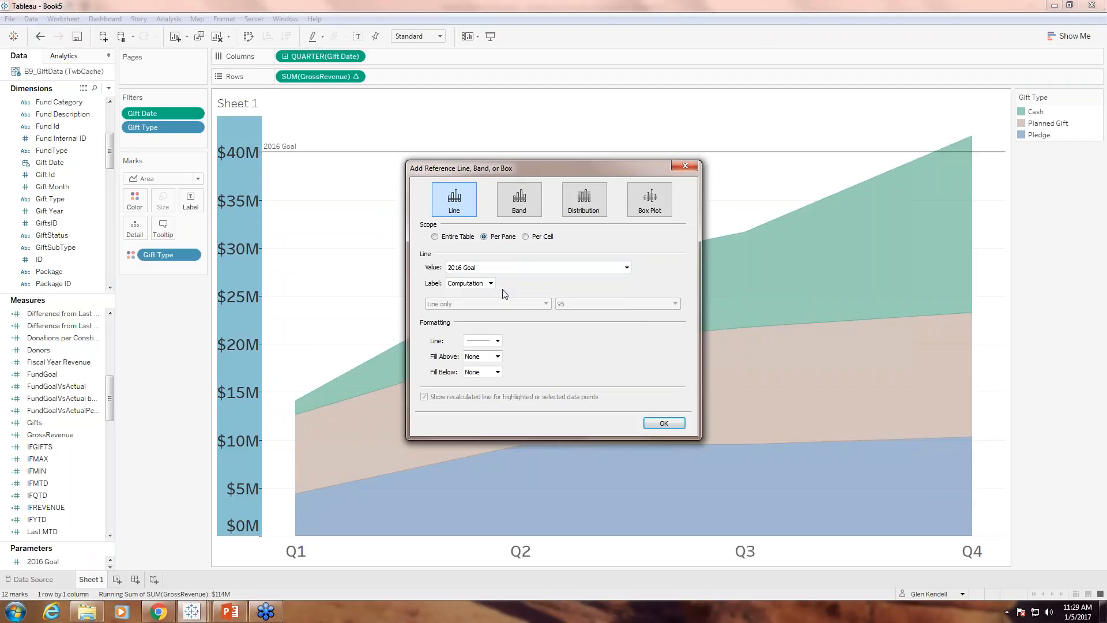
{"action": "left_click", "coordinate": [657, 423]}
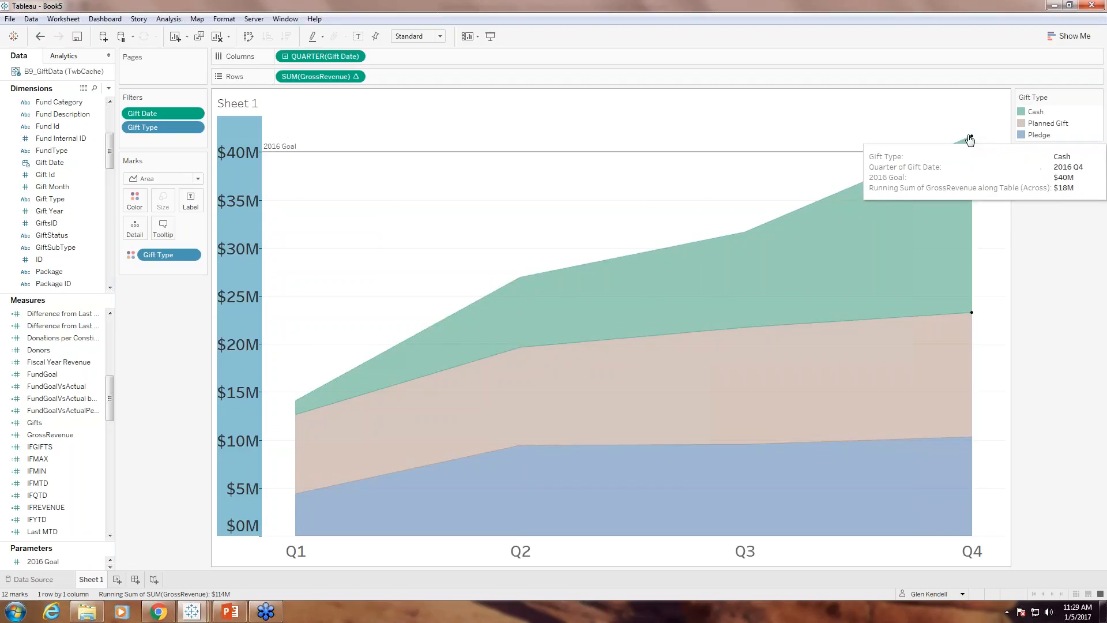
{"action": "mouse_move", "coordinate": [277, 152]}
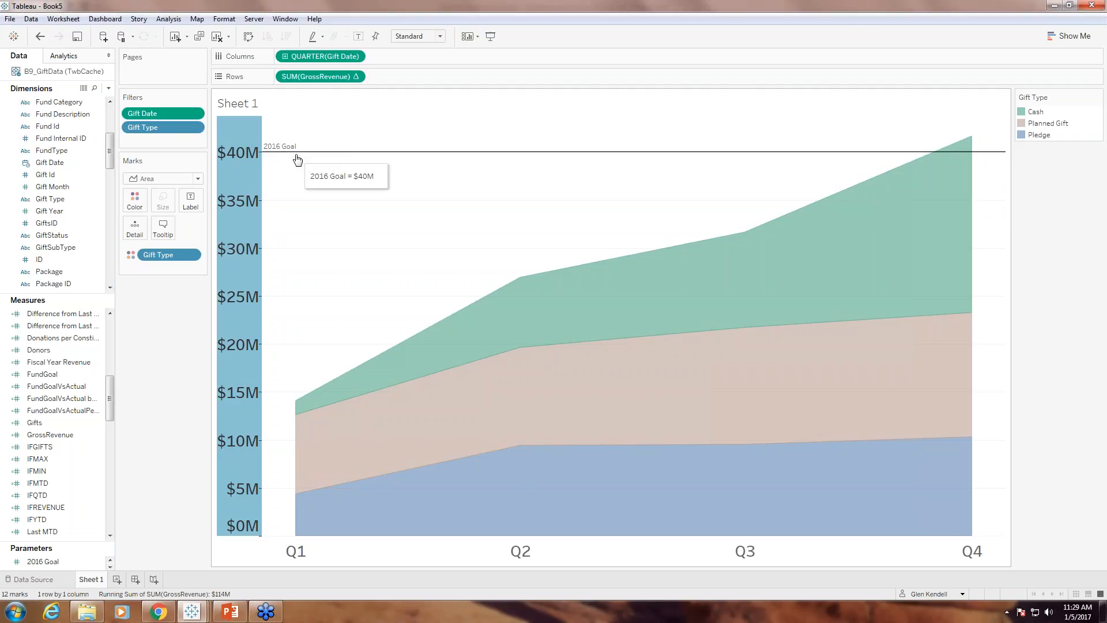
{"action": "right_click", "coordinate": [294, 152]}
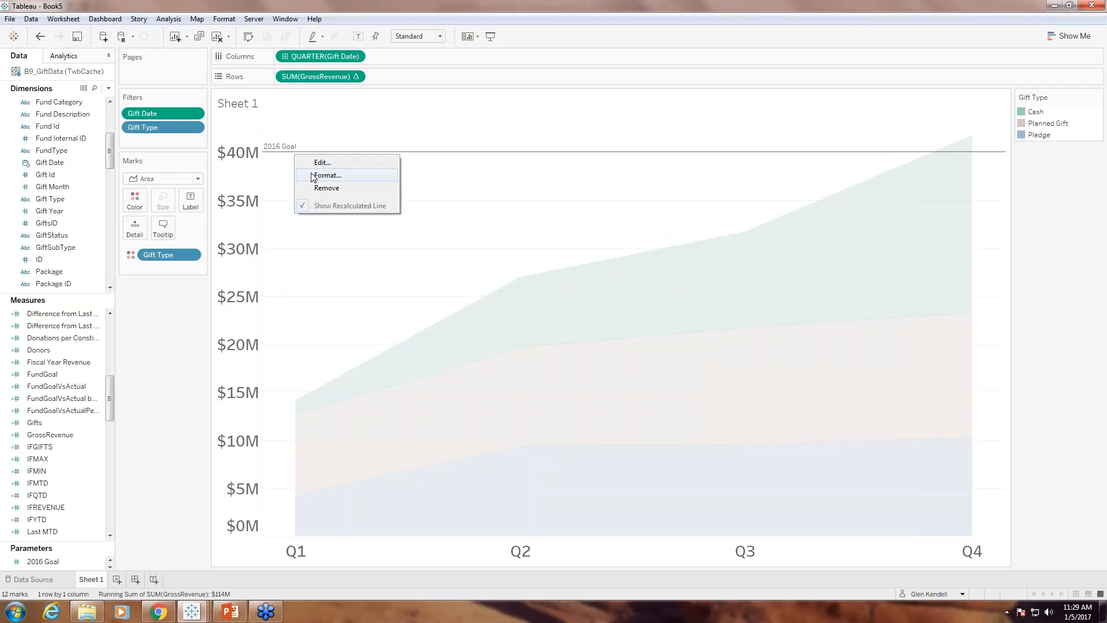
{"action": "left_click", "coordinate": [208, 515]}
{"action": "left_click", "coordinate": [219, 507]}
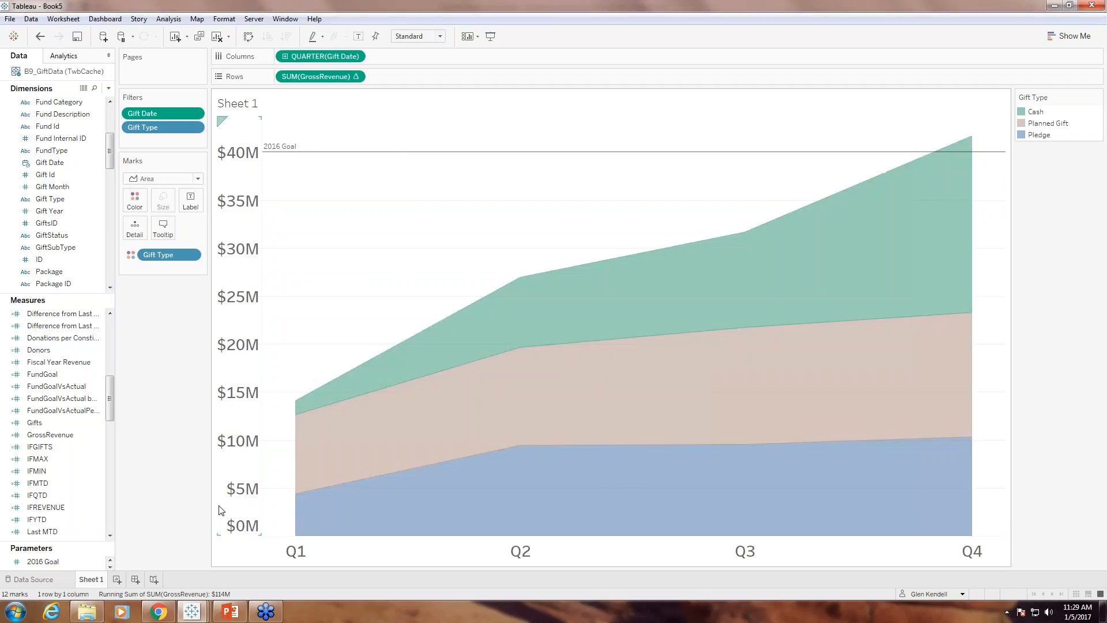
Style the 2016 Goal reference line as a green dashed line with the thickest width.
{"action": "right_click", "coordinate": [219, 505]}
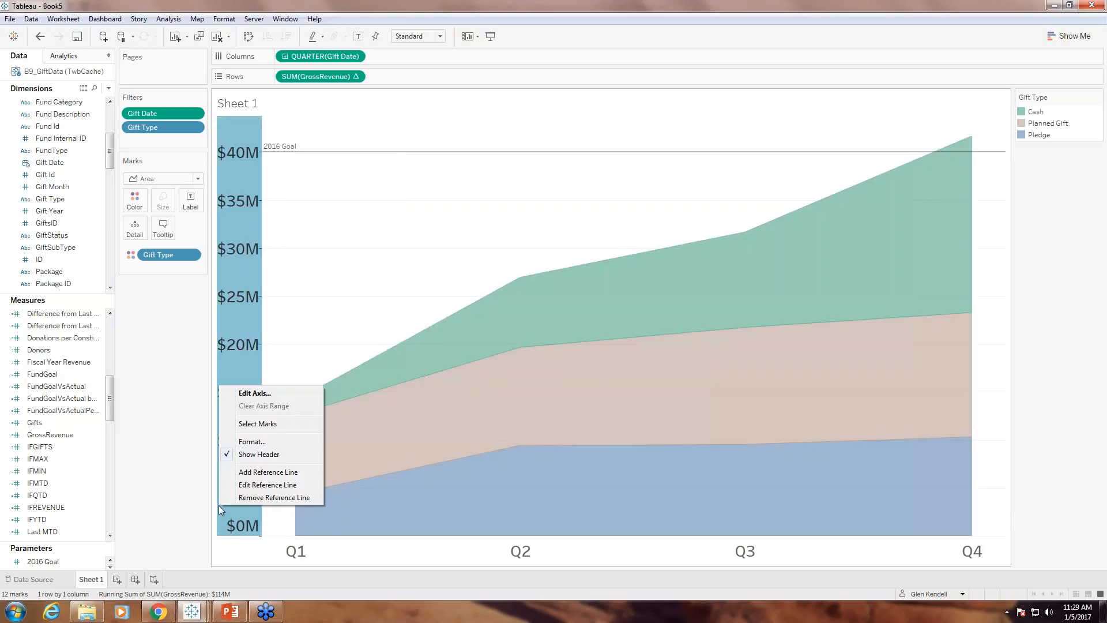
{"action": "left_click", "coordinate": [255, 482]}
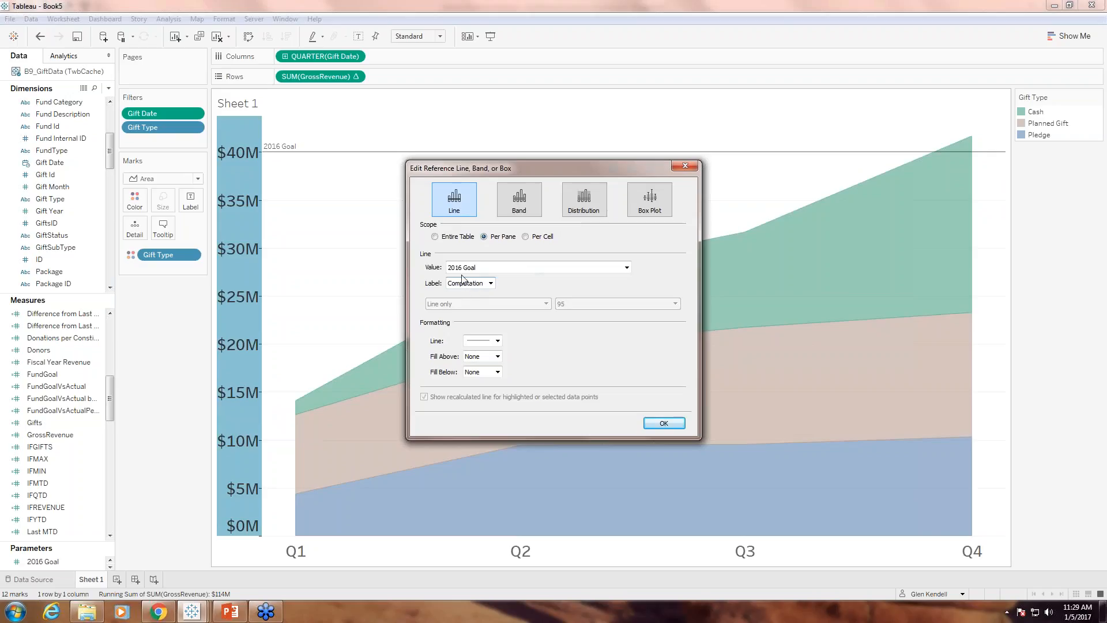
{"action": "left_click", "coordinate": [496, 341]}
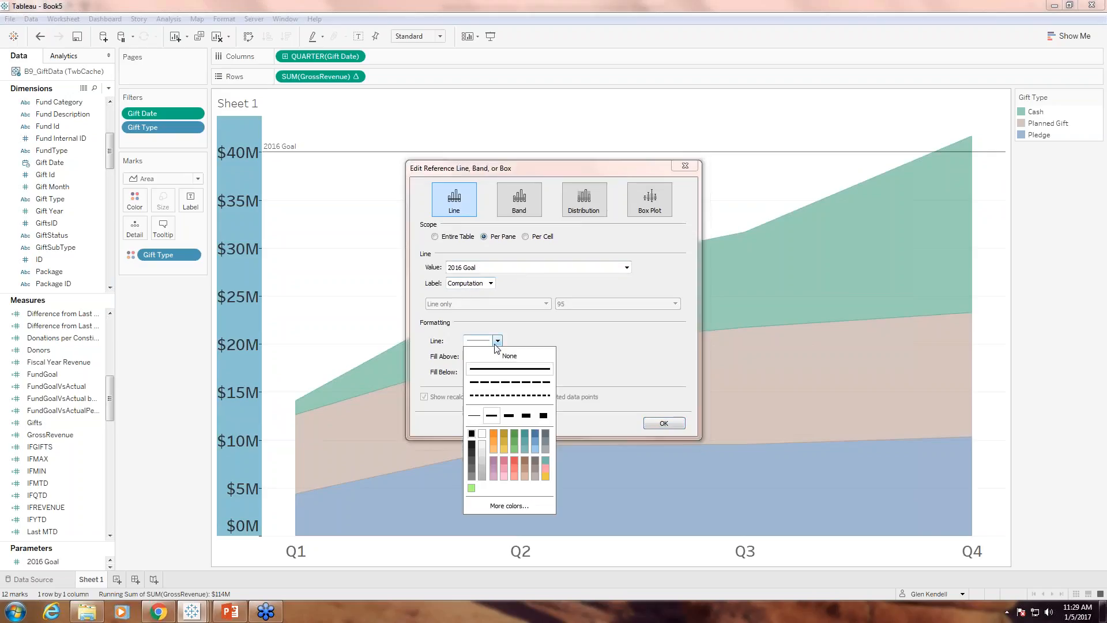
{"action": "left_click", "coordinate": [517, 433]}
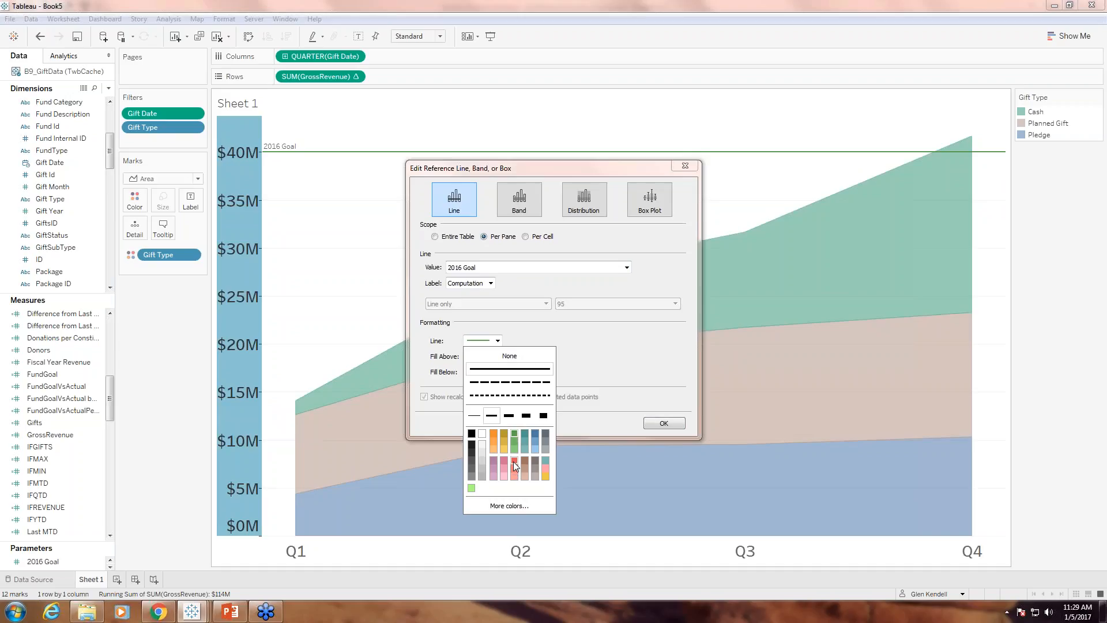
{"action": "left_click", "coordinate": [544, 417]}
{"action": "left_click", "coordinate": [526, 416]}
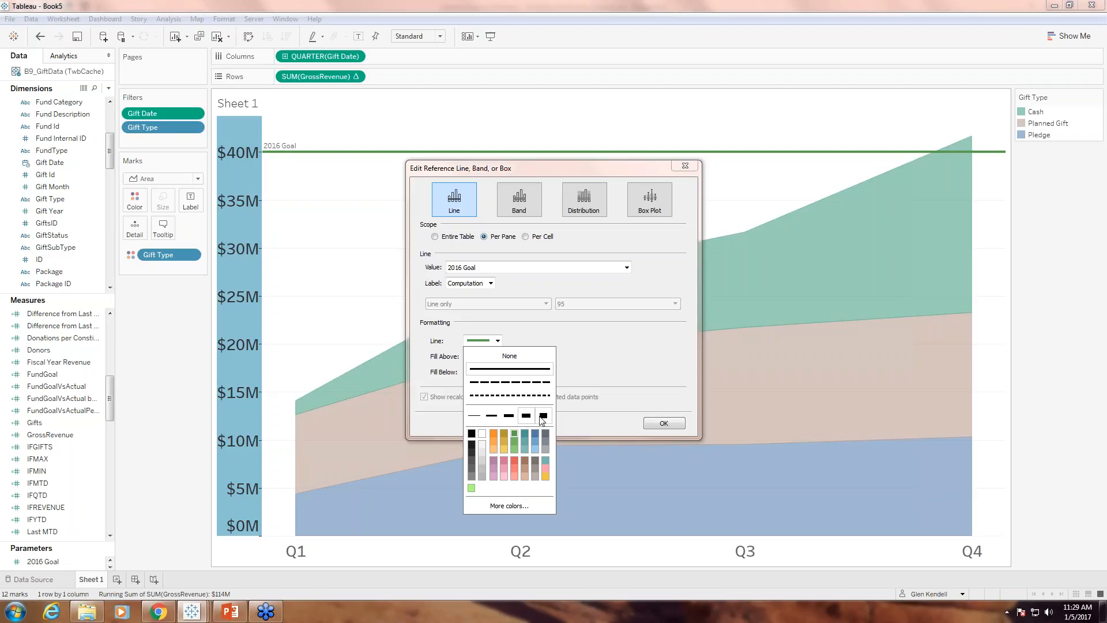
{"action": "left_click", "coordinate": [536, 395]}
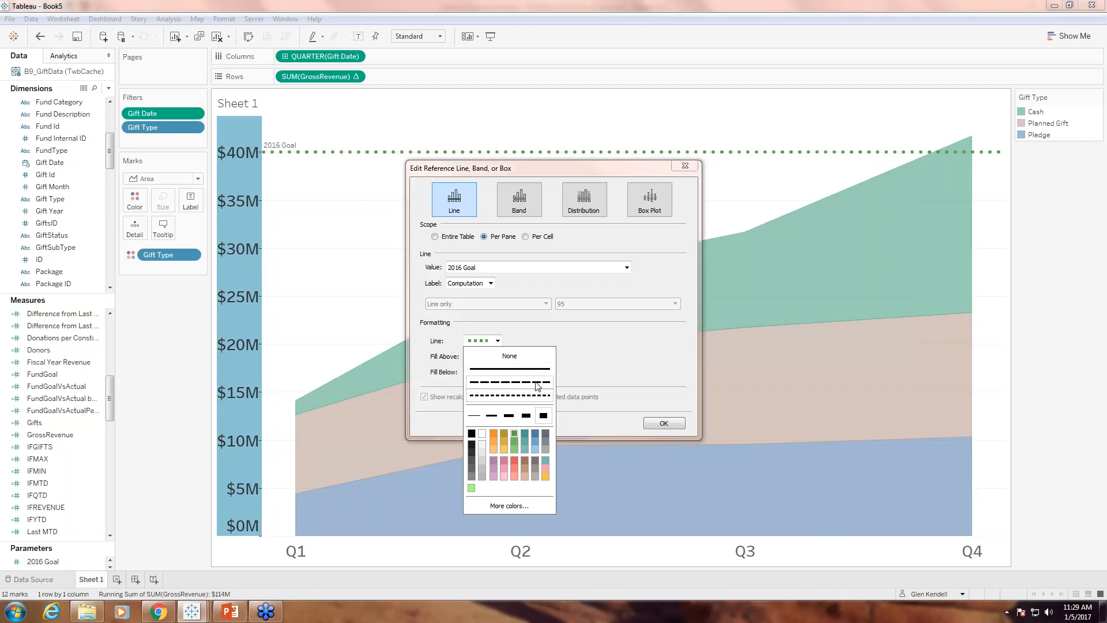
{"action": "left_click", "coordinate": [536, 383]}
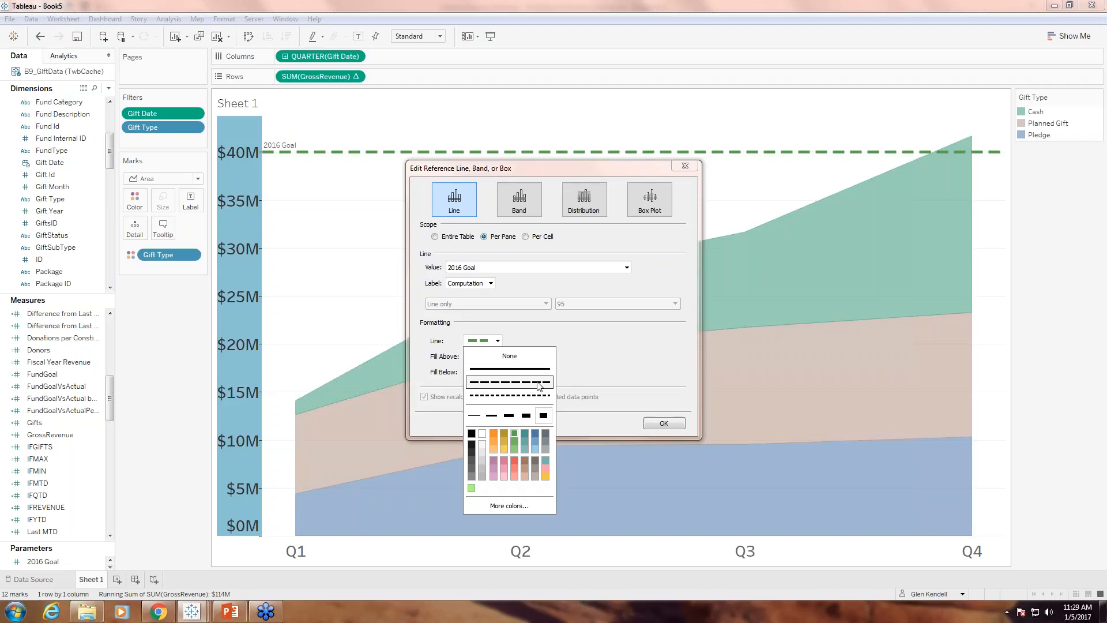
{"action": "left_click", "coordinate": [611, 370]}
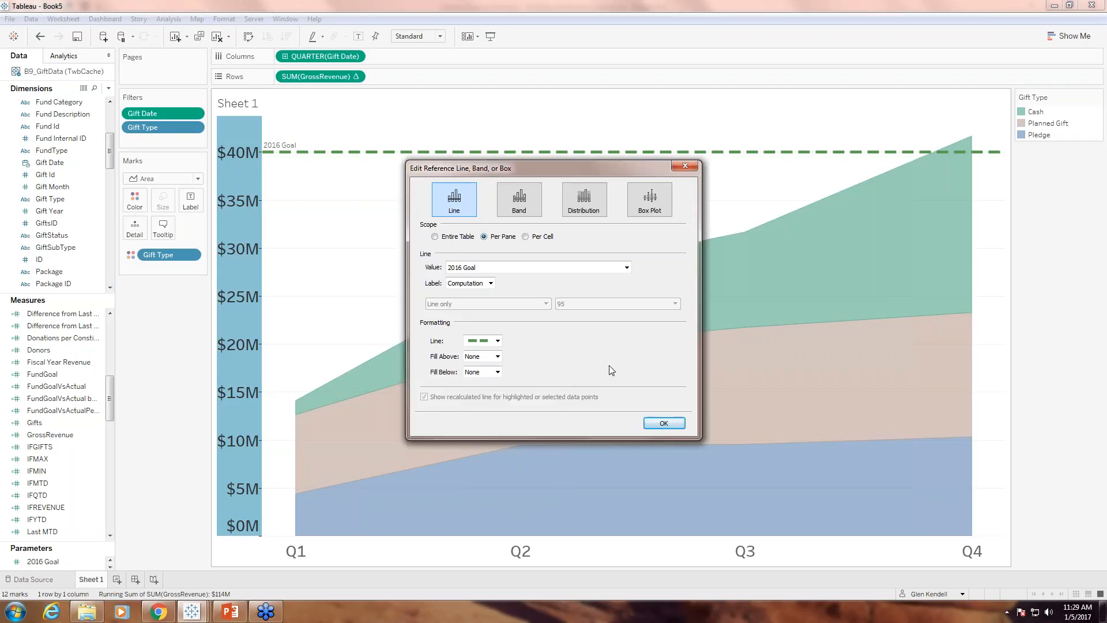
{"action": "left_click", "coordinate": [663, 423]}
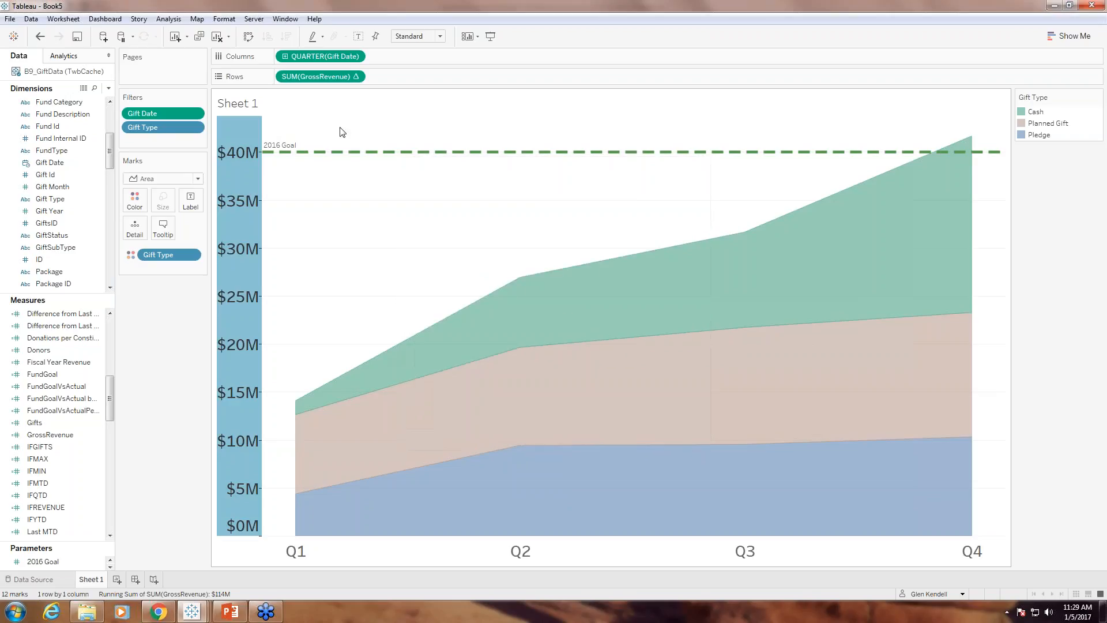
{"action": "left_click", "coordinate": [288, 151]}
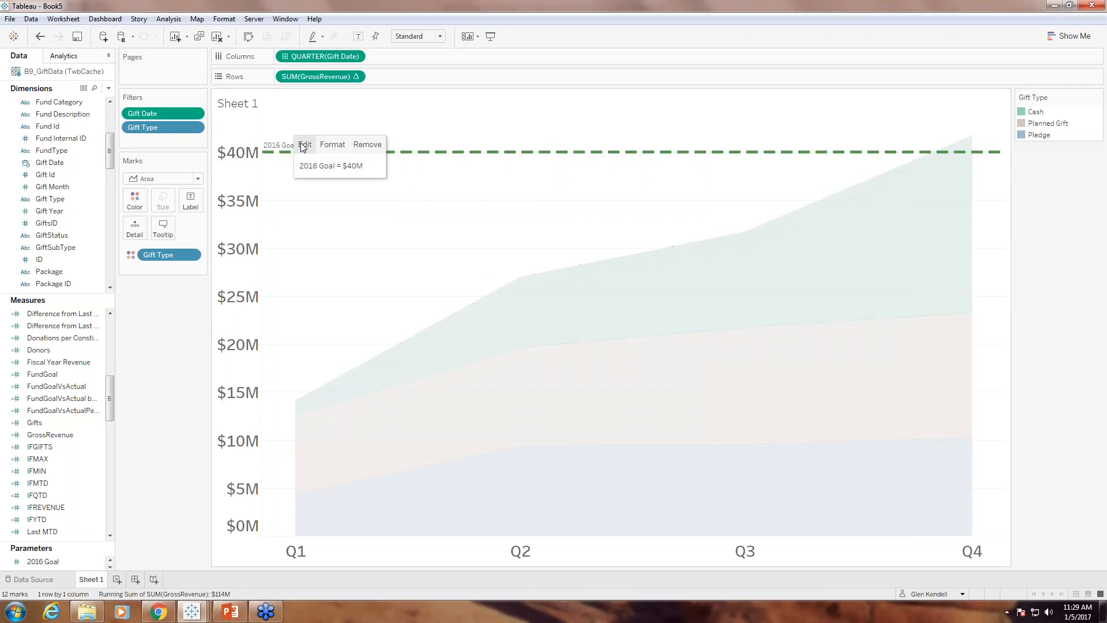
{"action": "left_click", "coordinate": [304, 145]}
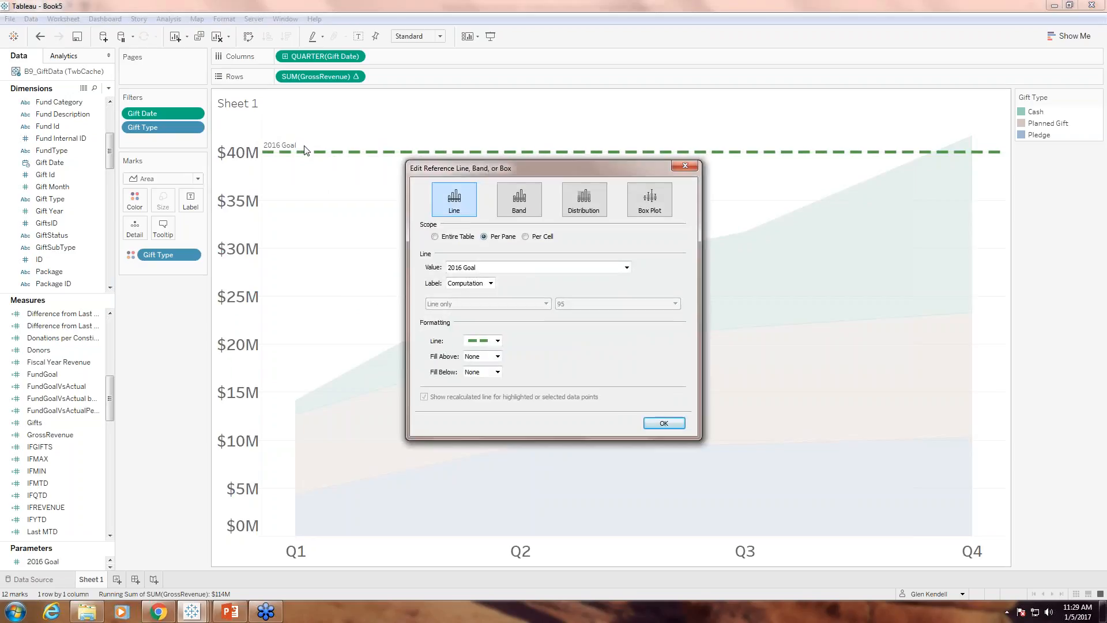
{"action": "left_click", "coordinate": [663, 424]}
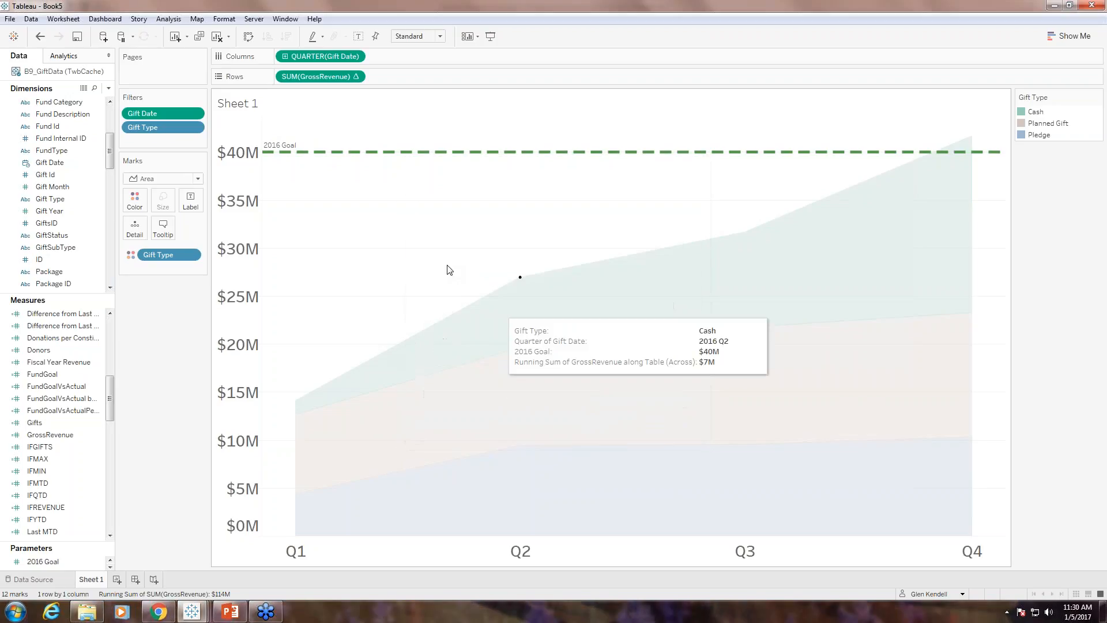
{"action": "right_click", "coordinate": [290, 149]}
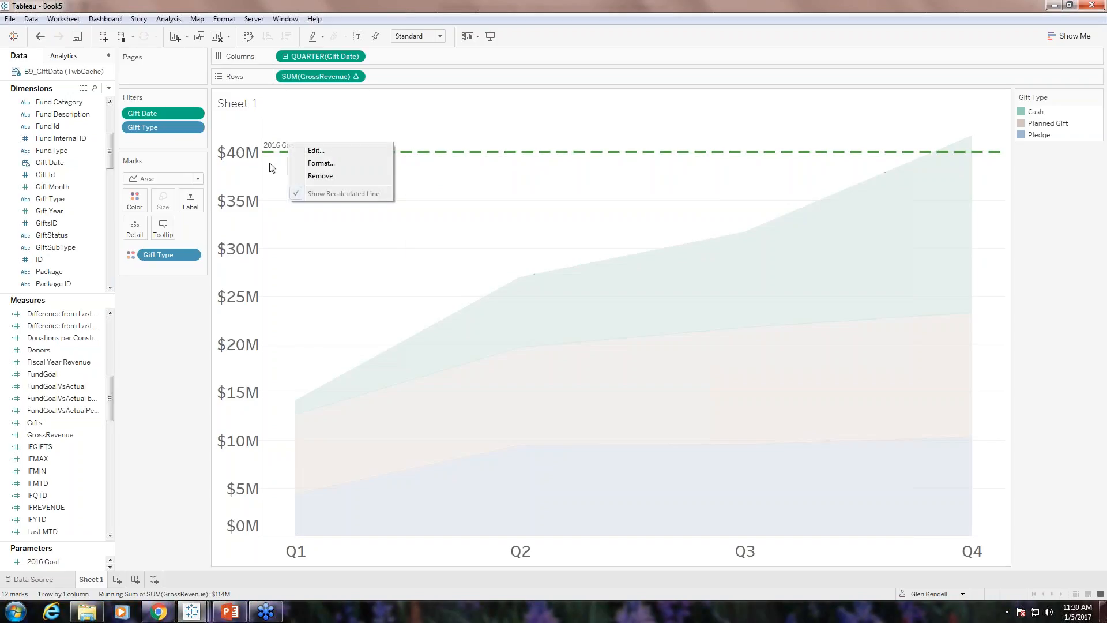
{"action": "left_click", "coordinate": [273, 225]}
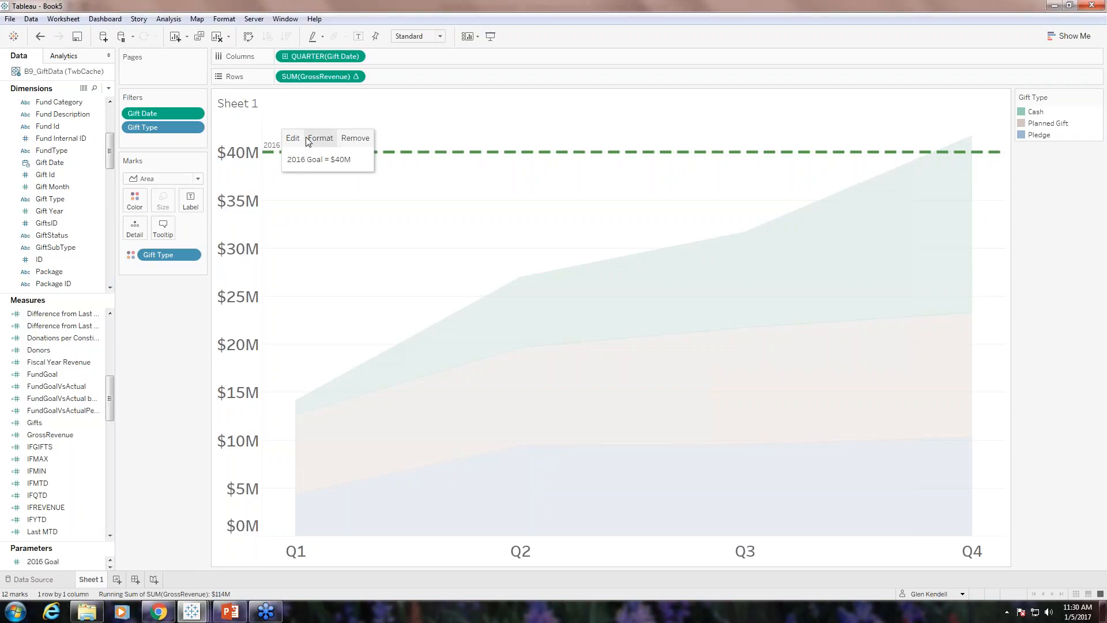
Format the 2016 Goal reference line label with a font size of 20 in bold.
{"action": "left_click", "coordinate": [309, 142]}
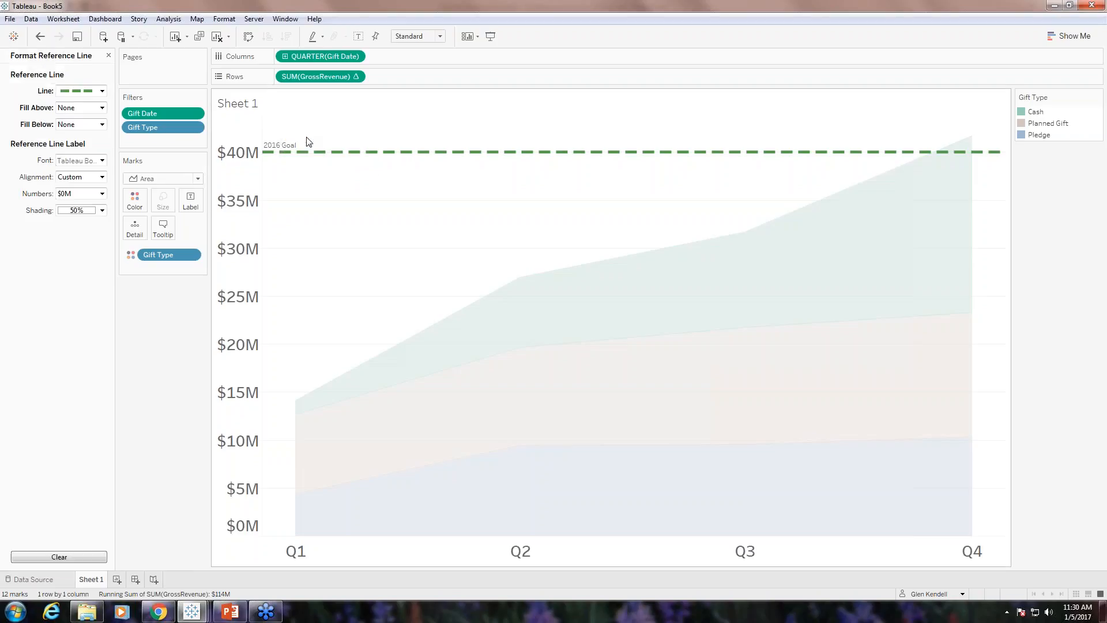
{"action": "left_click", "coordinate": [103, 161]}
{"action": "left_click", "coordinate": [85, 193]}
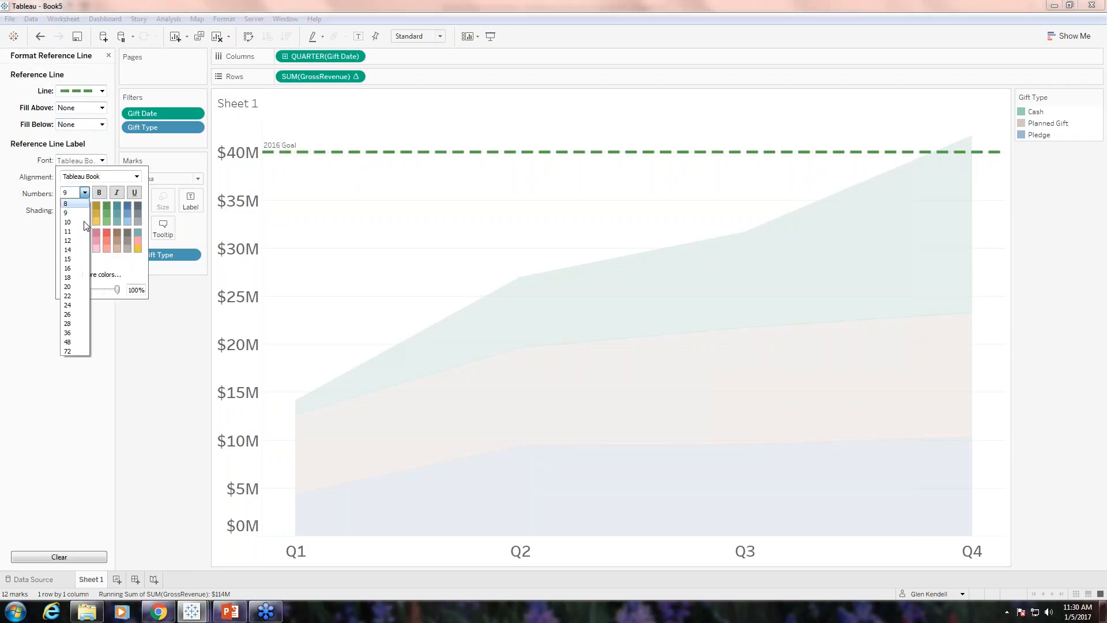
{"action": "left_click", "coordinate": [68, 288]}
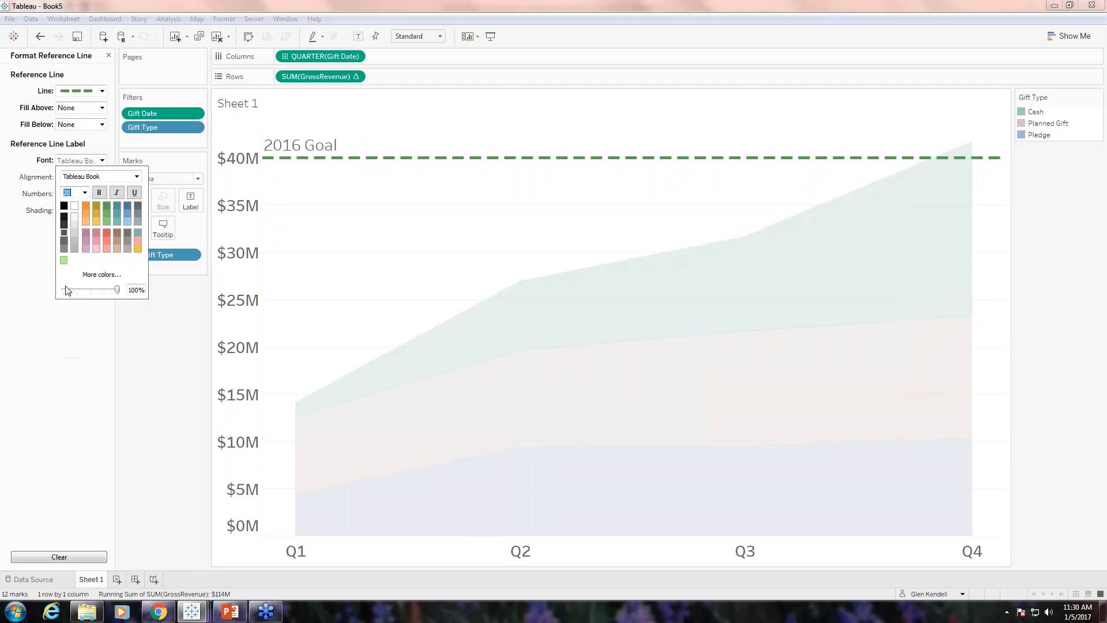
{"action": "left_click", "coordinate": [101, 192]}
{"action": "left_click", "coordinate": [169, 341]}
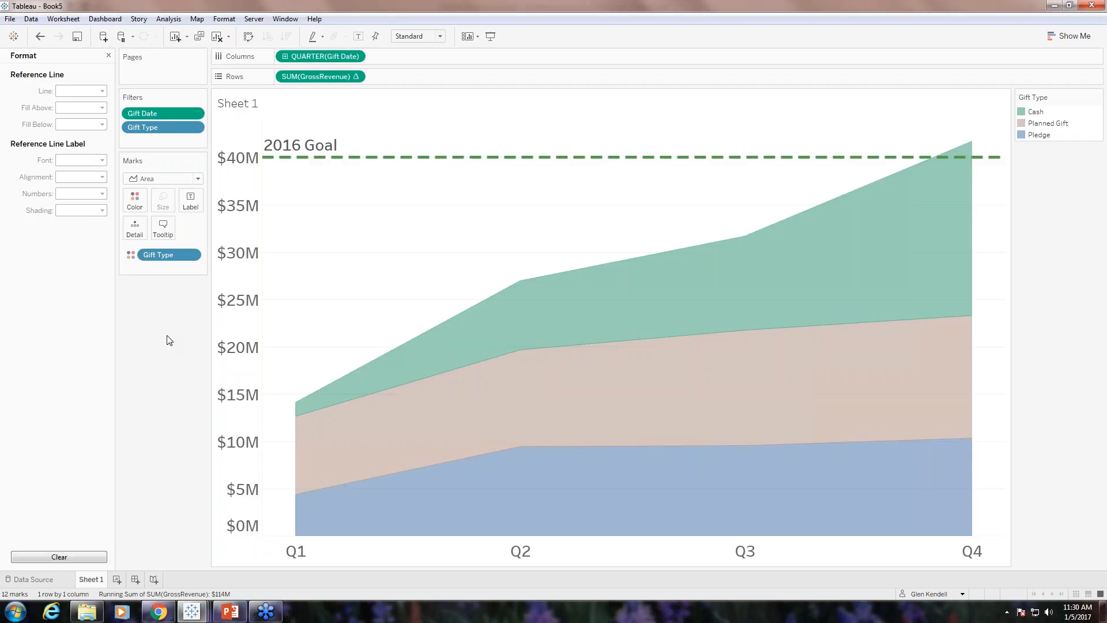
{"action": "left_click", "coordinate": [108, 56]}
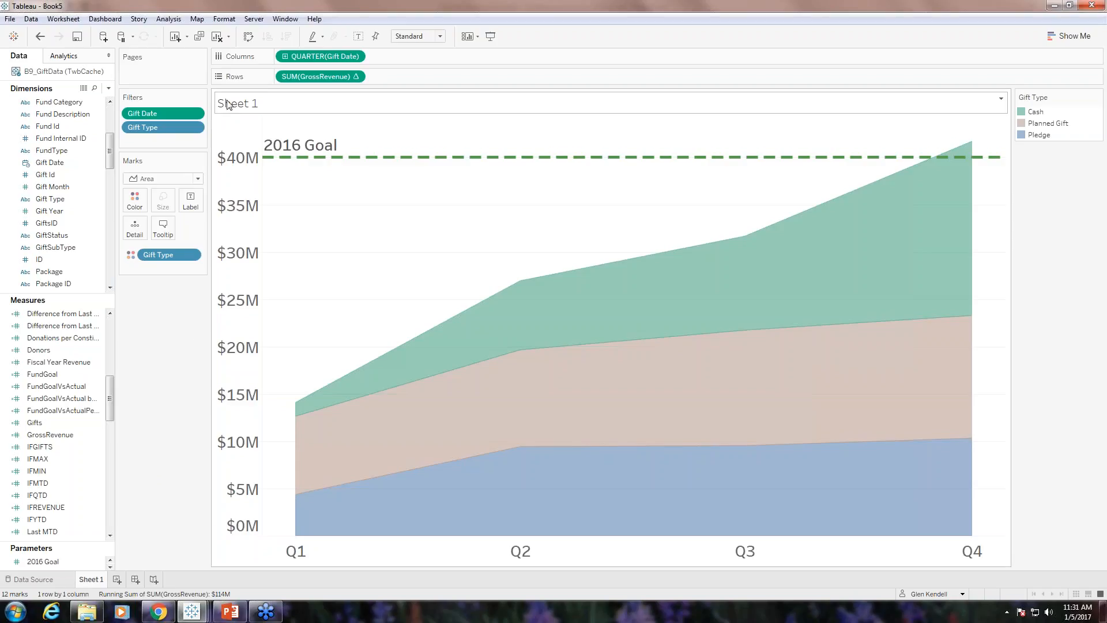
Rename the Sheet 1 worksheet as Graph.
{"action": "right_click", "coordinate": [97, 583]}
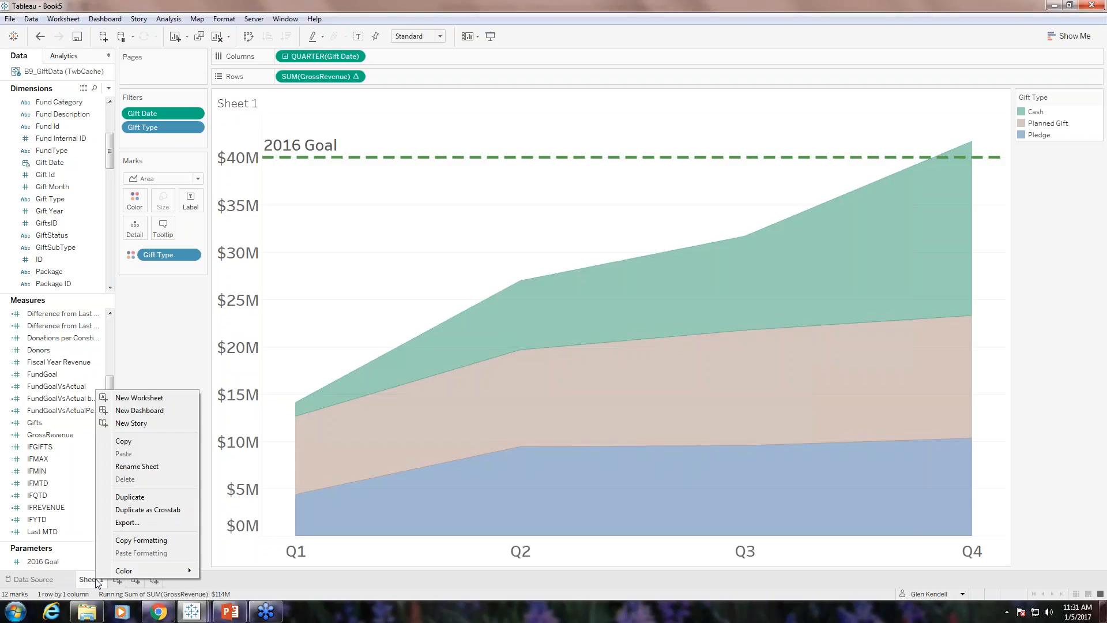
{"action": "left_click", "coordinate": [155, 467]}
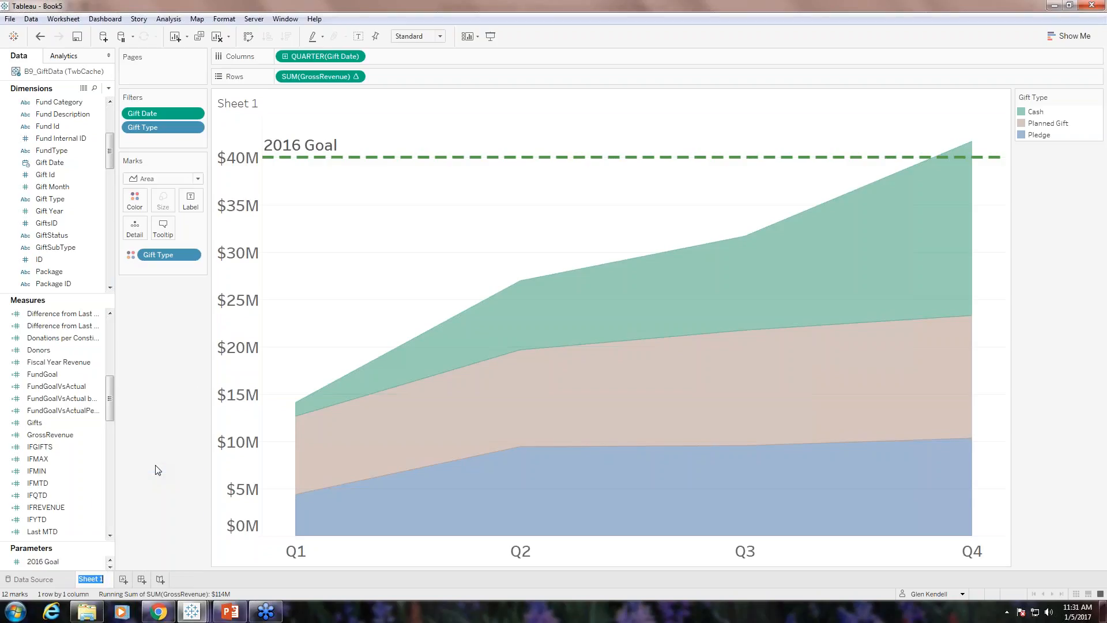
{"action": "type", "text": "Grpah"}
{"action": "key", "text": "BackSpace"}
{"action": "key", "text": "BackSpace"}
{"action": "type", "text": "ph"}
{"action": "key", "text": "Return"}
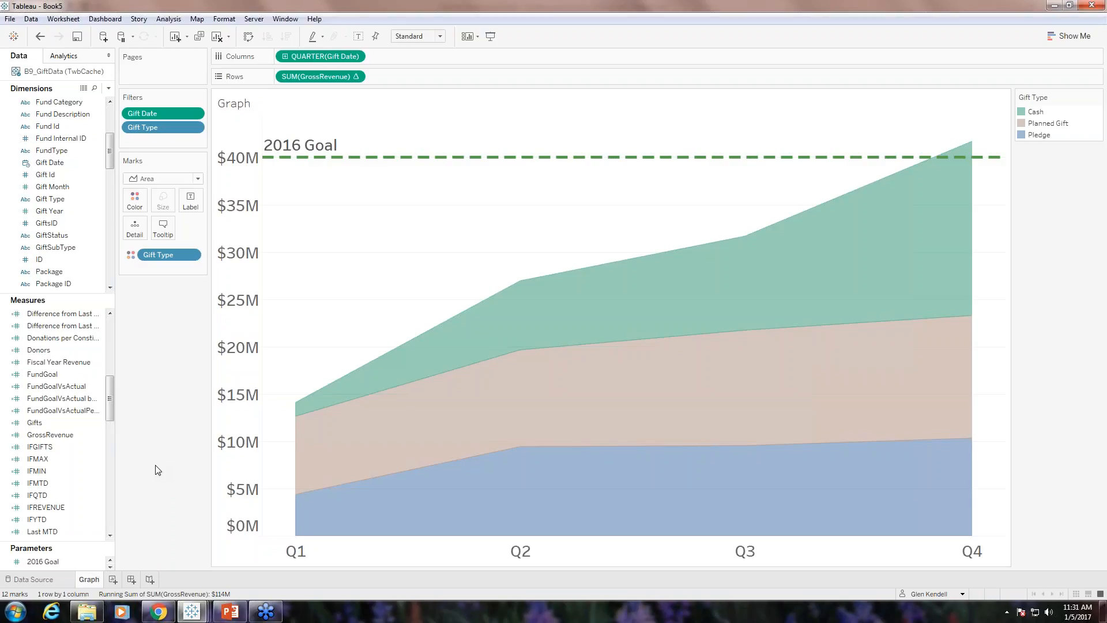
{"action": "left_click", "coordinate": [113, 580]}
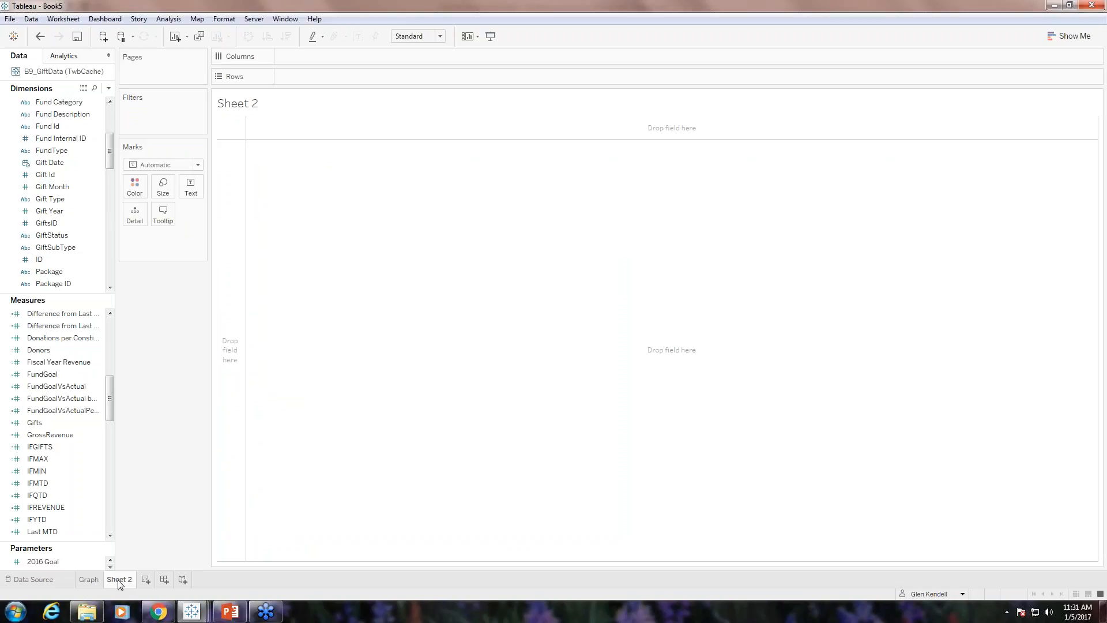
{"action": "right_click", "coordinate": [117, 579]}
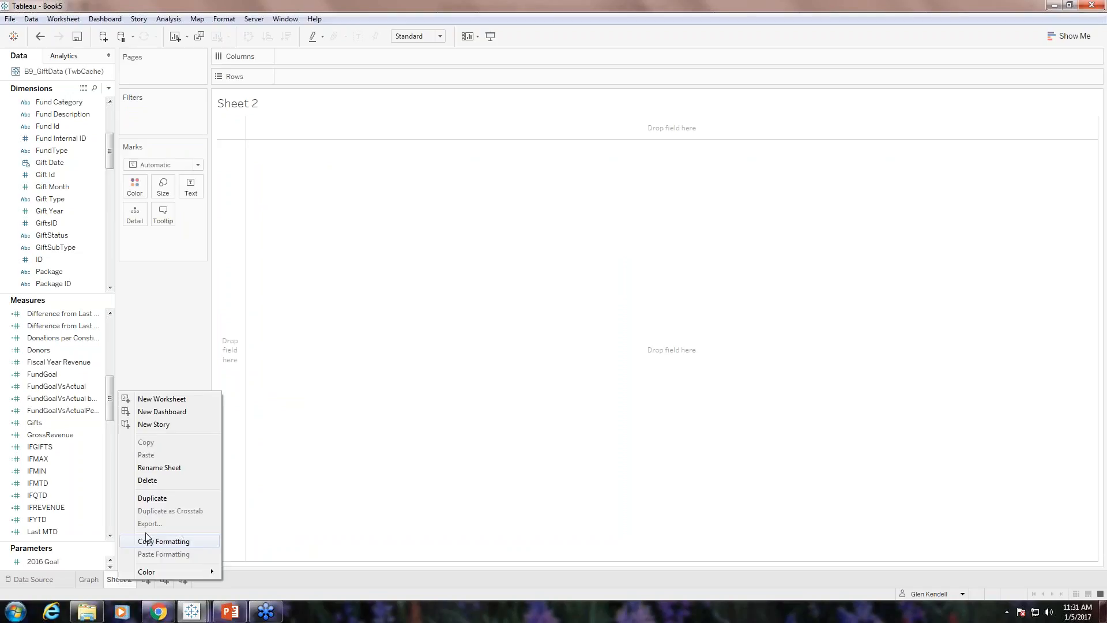
{"action": "left_click", "coordinate": [151, 480]}
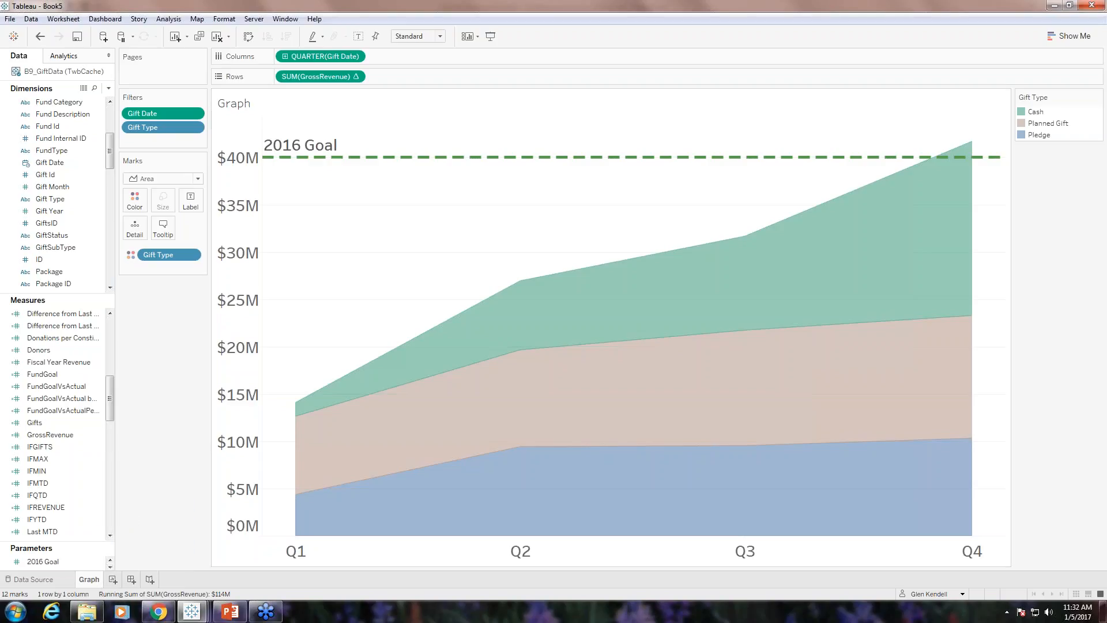
Duplicate the Graph worksheet and switch between the original and the copy to compare them.
{"action": "right_click", "coordinate": [96, 579]}
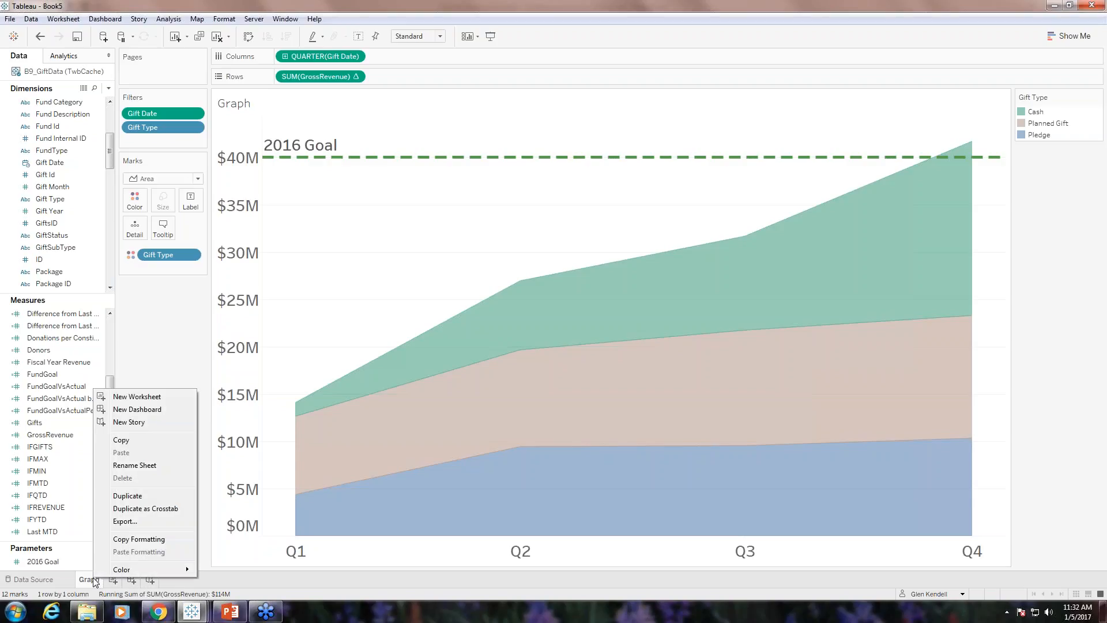
{"action": "left_click", "coordinate": [140, 497]}
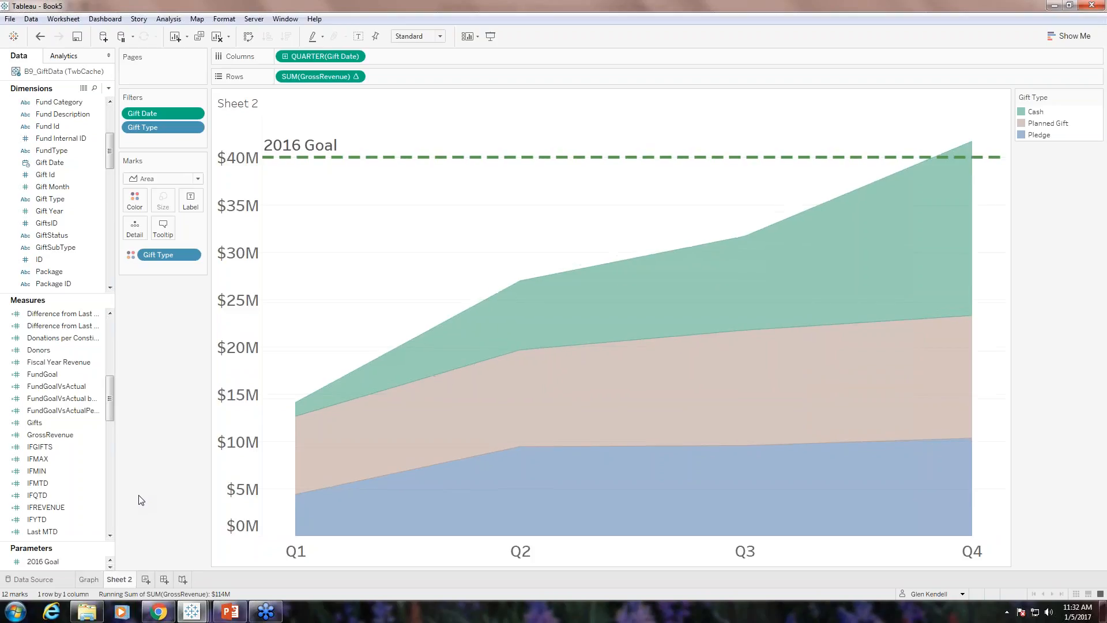
{"action": "left_click", "coordinate": [93, 580]}
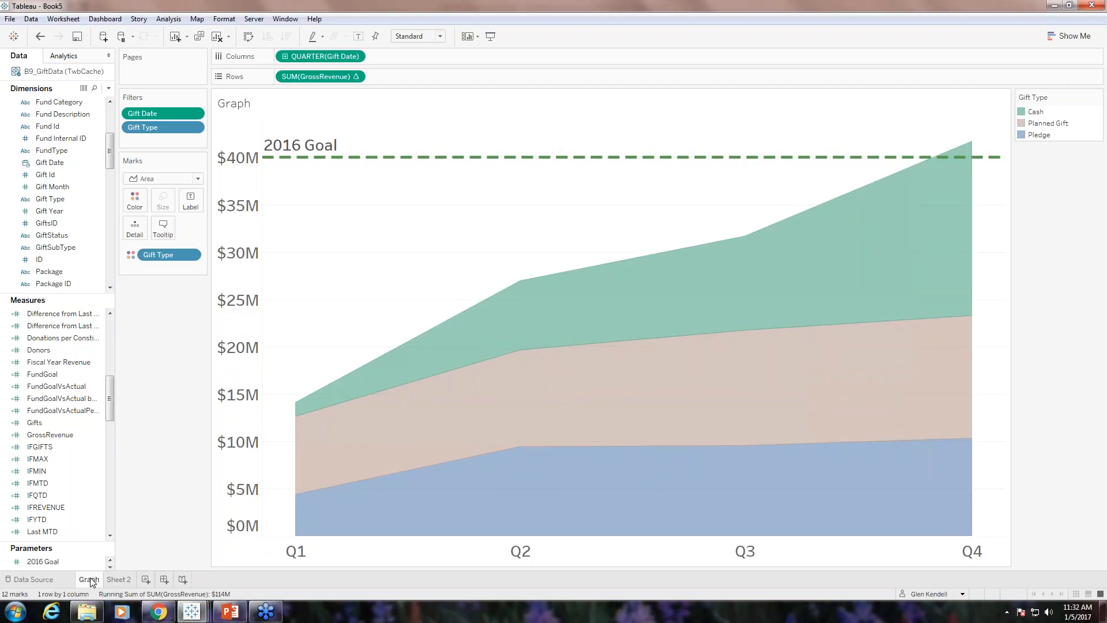
{"action": "left_click", "coordinate": [119, 581]}
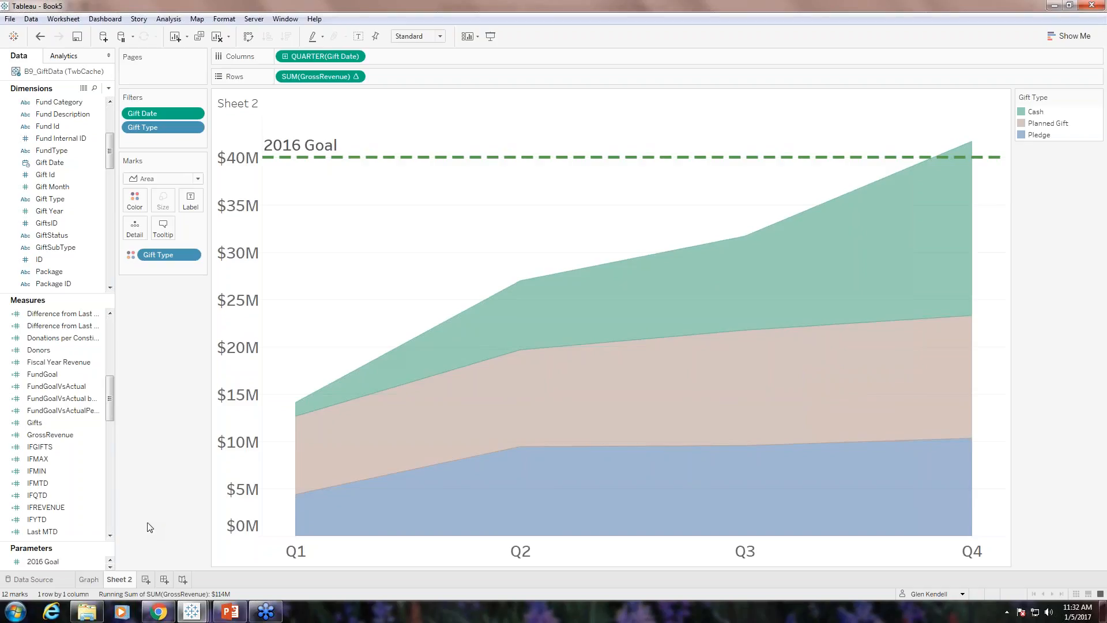
{"action": "left_click", "coordinate": [95, 578]}
{"action": "left_click", "coordinate": [121, 580]}
{"action": "left_click", "coordinate": [94, 580]}
{"action": "left_click", "coordinate": [116, 580]}
Remove Gift Type from the color marks and the quarter of Gift Date from the columns of the duplicated sheet.
{"action": "left_click", "coordinate": [355, 77]}
{"action": "left_click", "coordinate": [349, 62]}
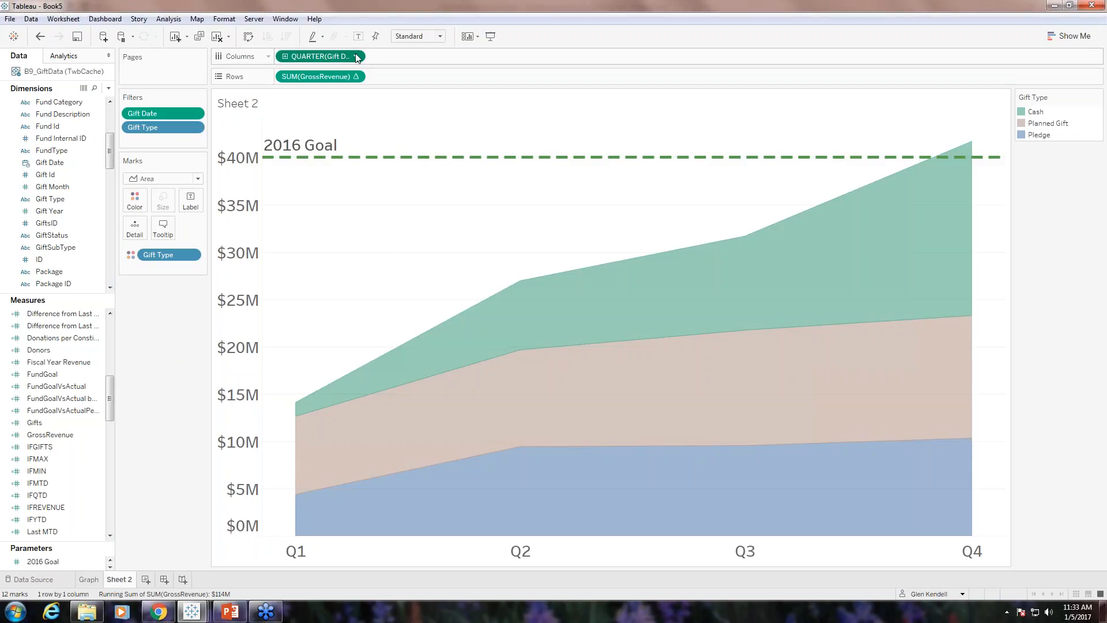
{"action": "left_click", "coordinate": [191, 254]}
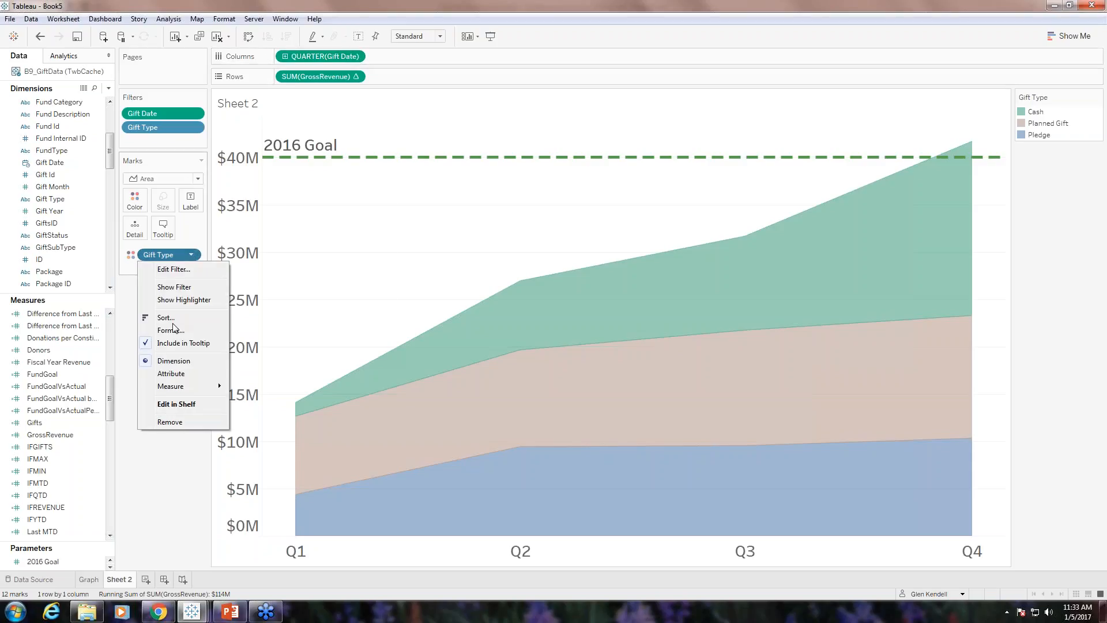
{"action": "left_click", "coordinate": [170, 423]}
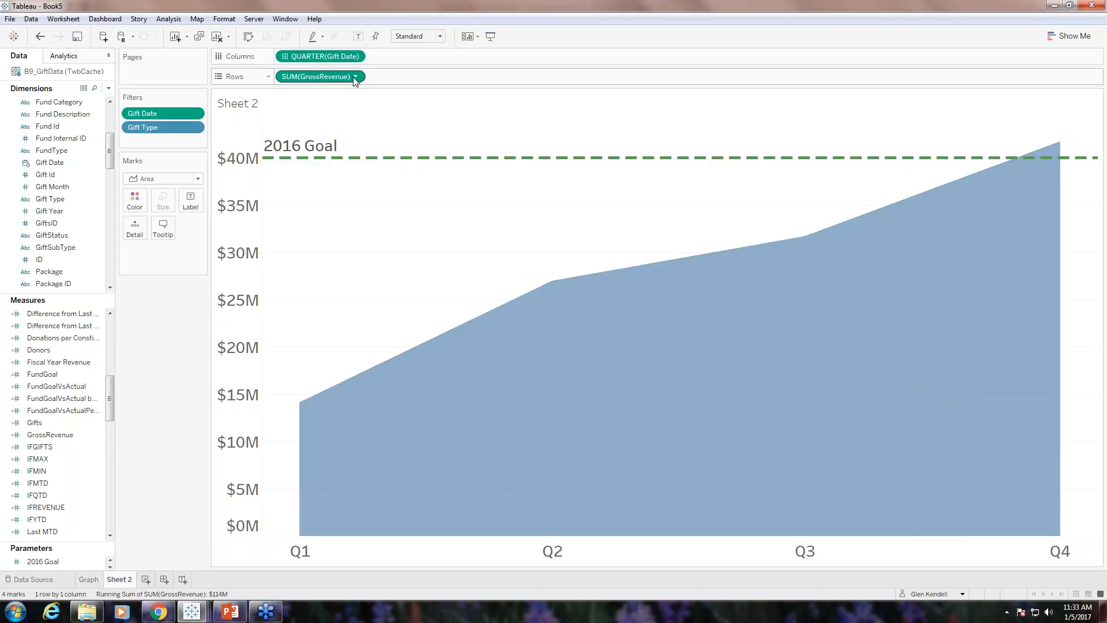
{"action": "left_click", "coordinate": [355, 56]}
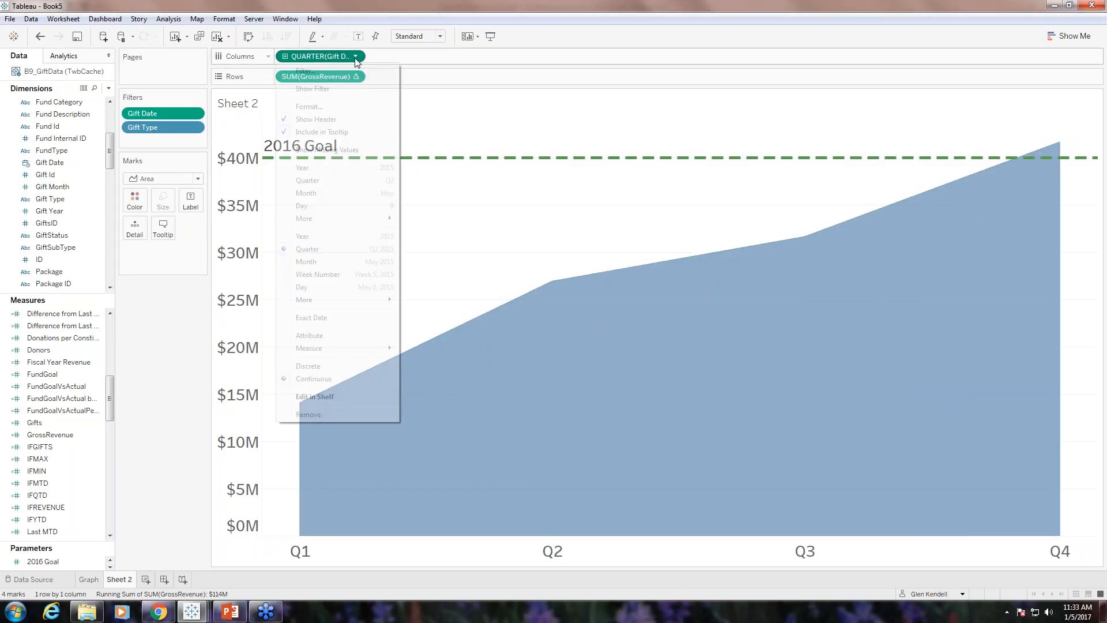
{"action": "left_click", "coordinate": [315, 416]}
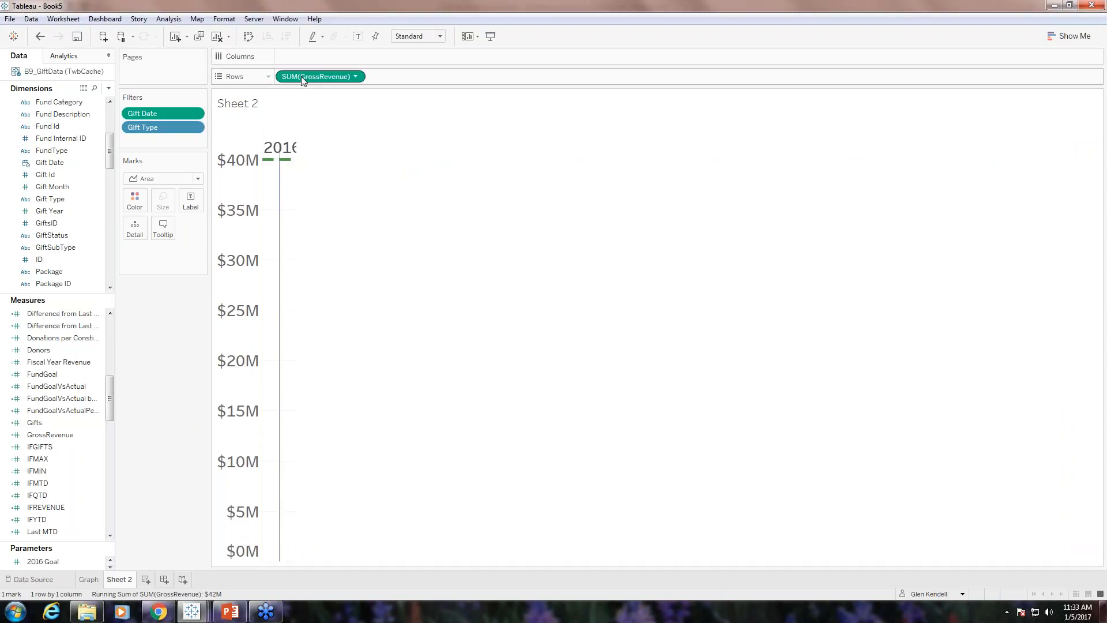
Move the running sum of GrossRevenue from the rows to the mark label so it shows as text.
{"action": "left_click_drag", "start_coordinate": [311, 77], "coordinate": [191, 201]}
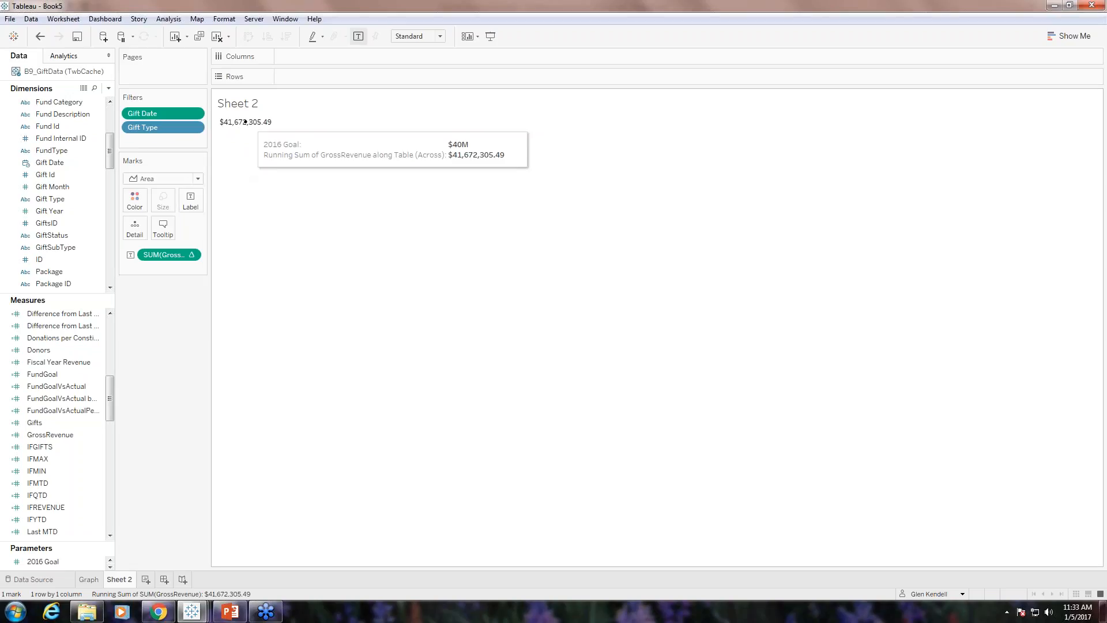
{"action": "left_click", "coordinate": [199, 204]}
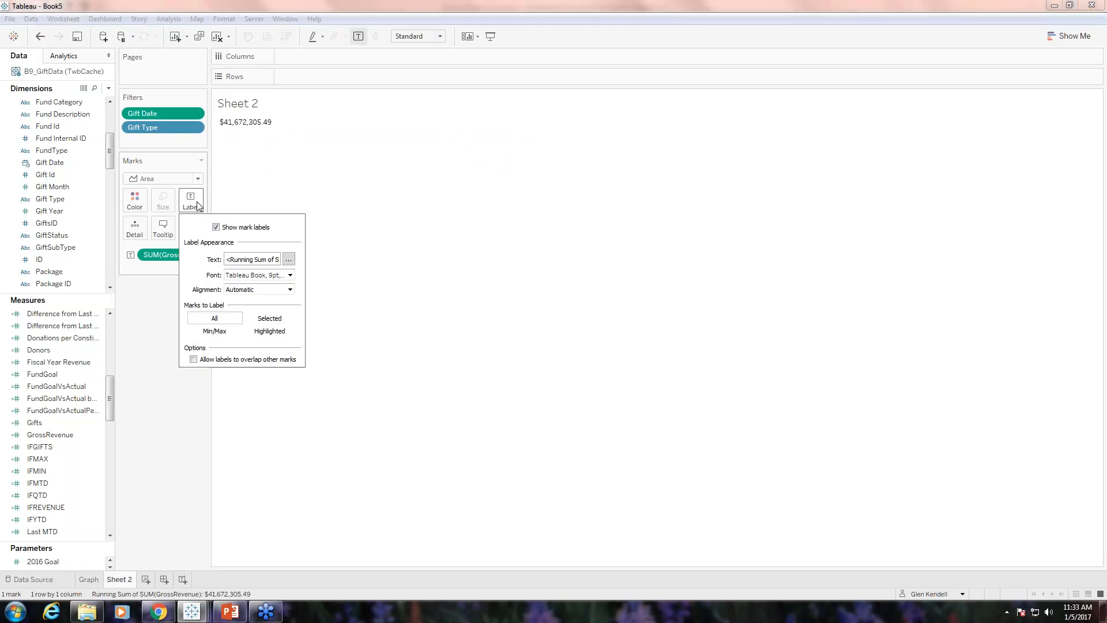
{"action": "left_click", "coordinate": [346, 236]}
{"action": "left_click", "coordinate": [192, 256]}
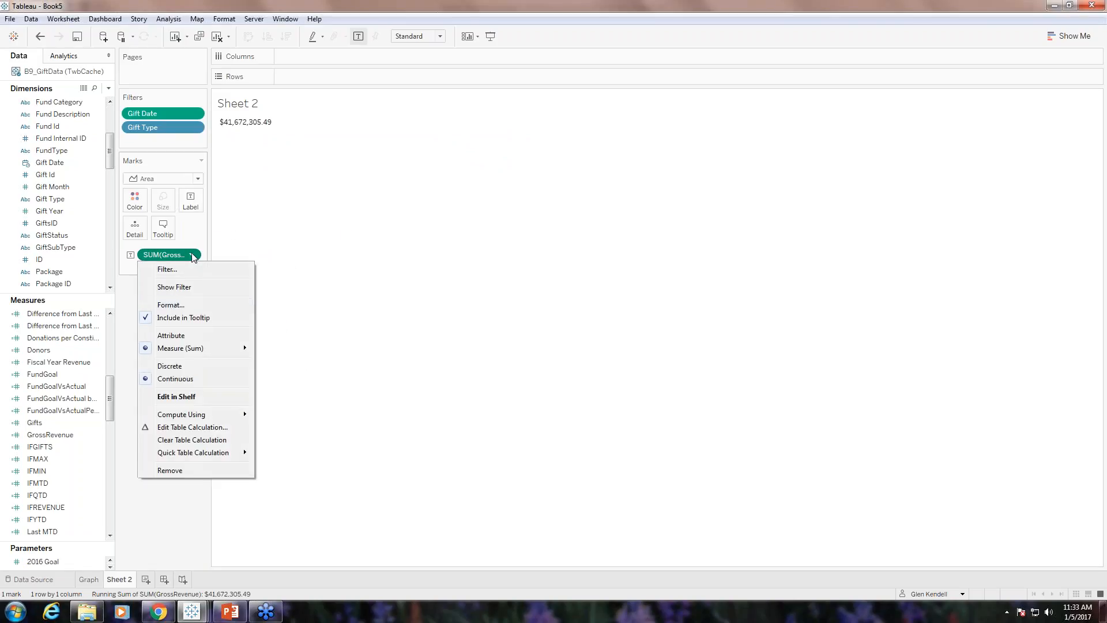
{"action": "left_click", "coordinate": [274, 165]}
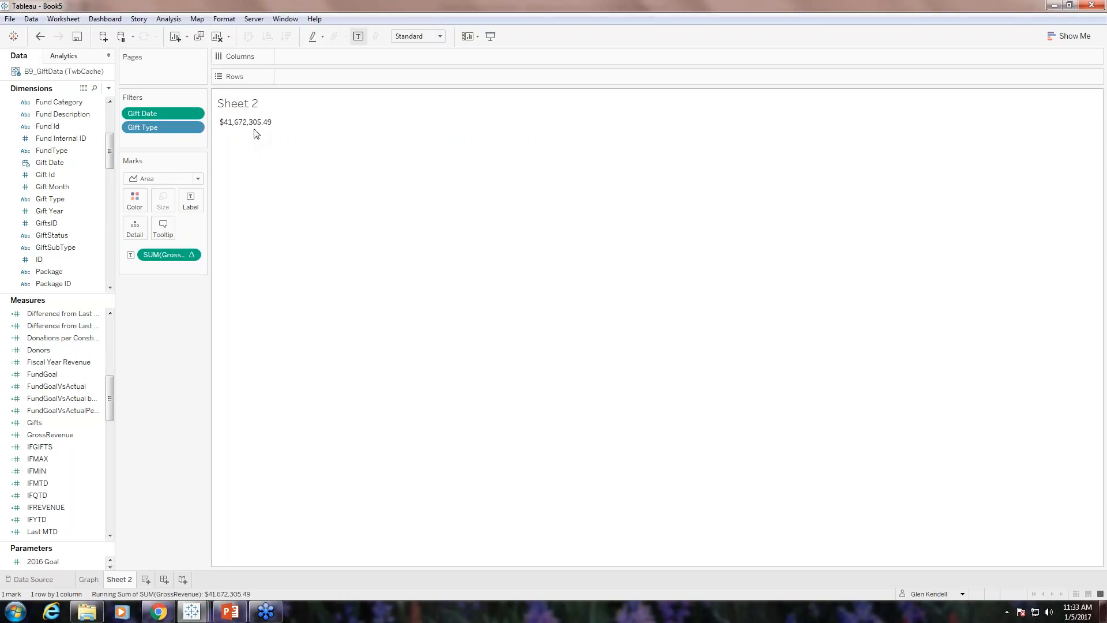
Slightly enlarge the height and width of the cell holding the revenue total.
{"action": "mouse_move", "coordinate": [255, 128]}
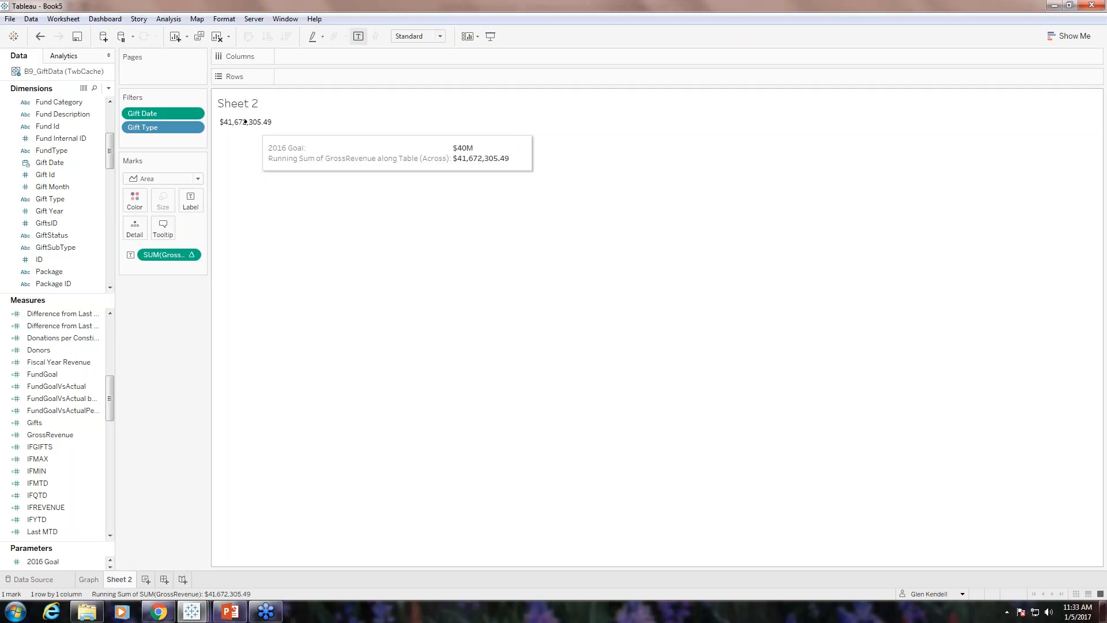
{"action": "left_click_drag", "start_coordinate": [255, 127], "coordinate": [252, 144]}
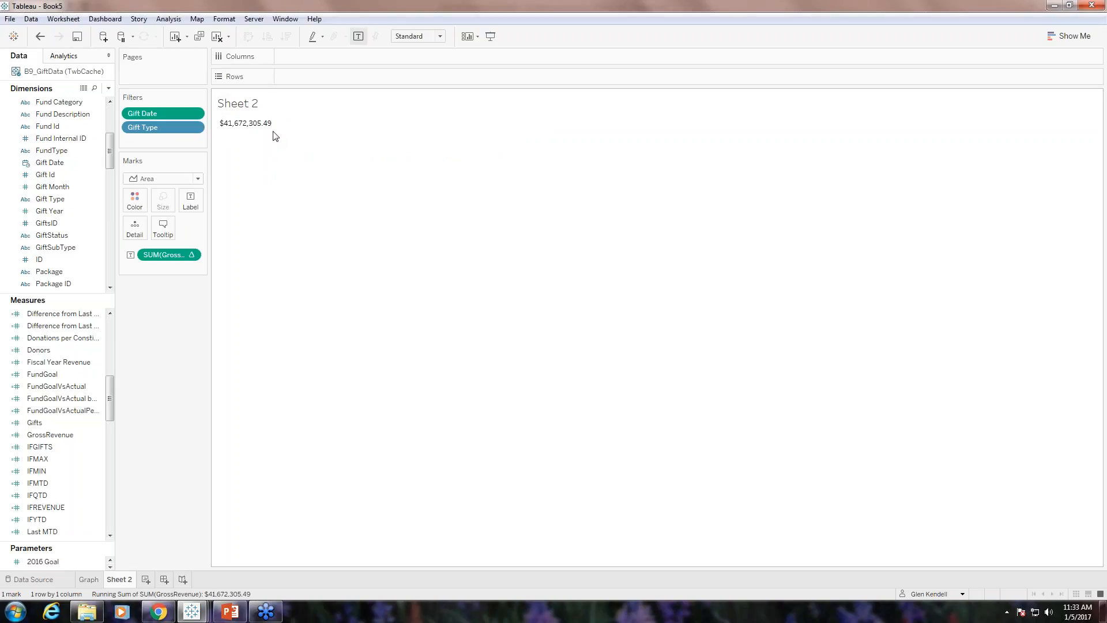
{"action": "left_click_drag", "start_coordinate": [276, 129], "coordinate": [284, 130]}
Format the running sum of GrossRevenue label as custom currency in millions (M) with one decimal place.
{"action": "right_click", "coordinate": [182, 261]}
{"action": "left_click", "coordinate": [185, 307]}
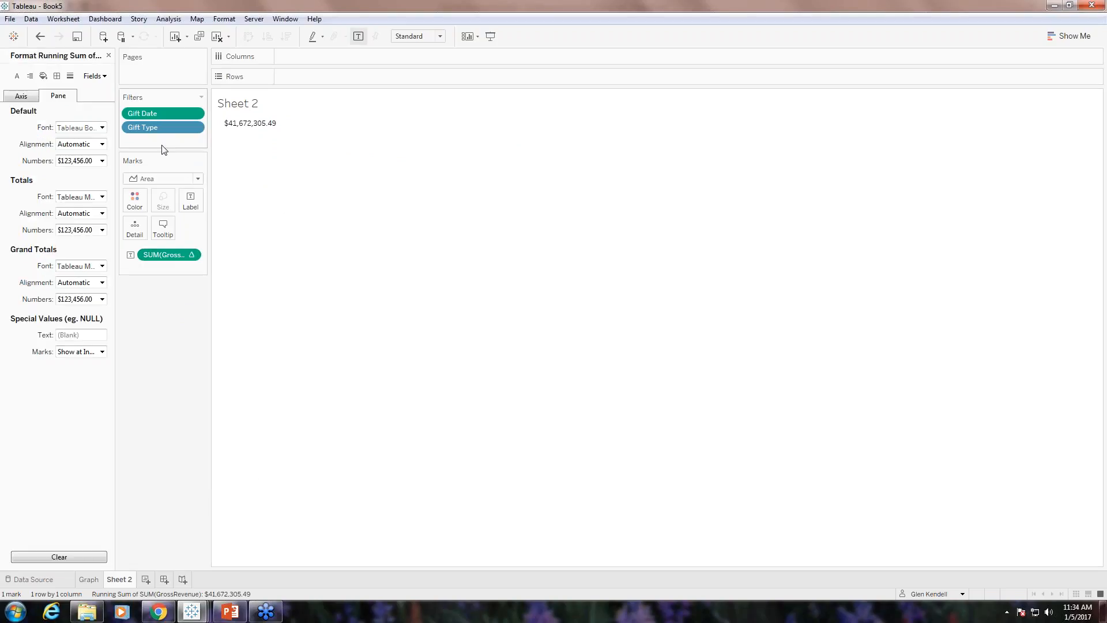
{"action": "left_click", "coordinate": [102, 161]}
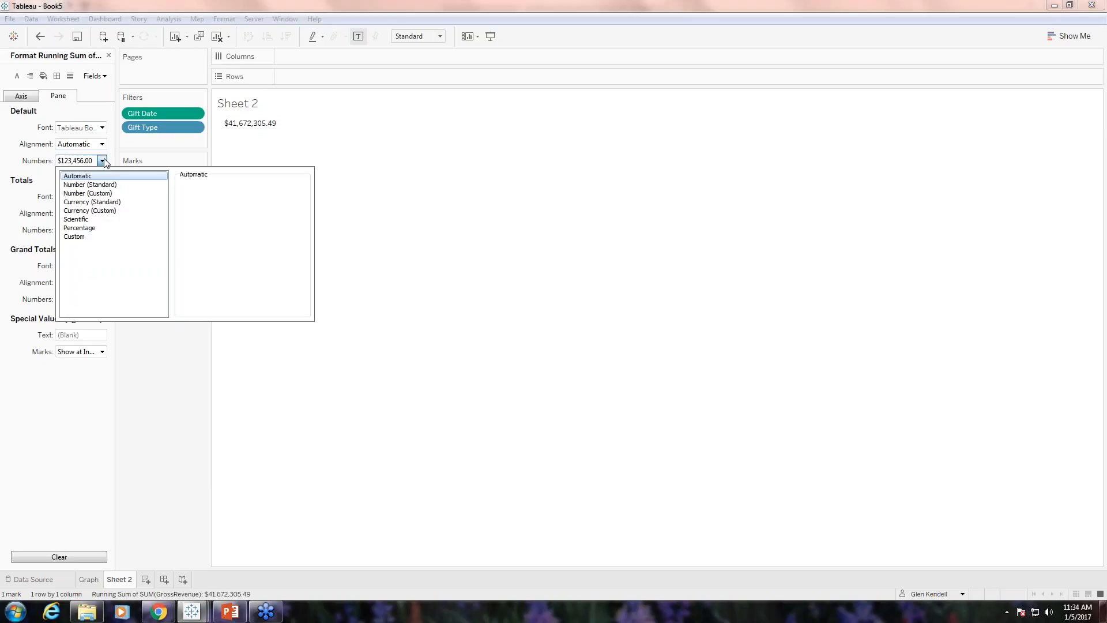
{"action": "left_click", "coordinate": [106, 212]}
{"action": "left_click", "coordinate": [223, 258]}
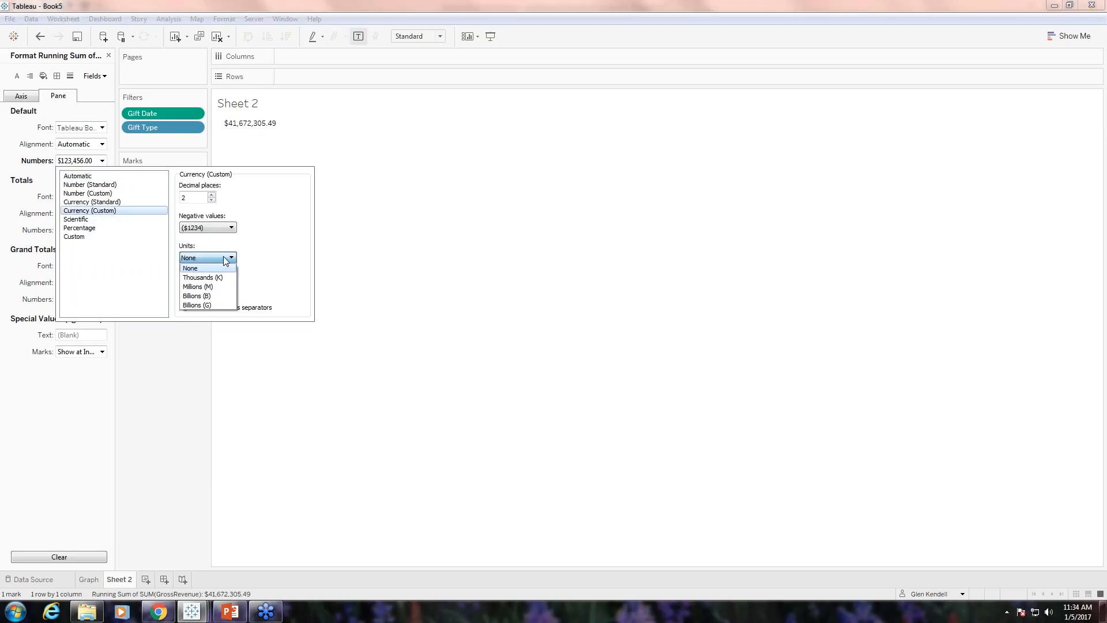
{"action": "left_click", "coordinate": [212, 286]}
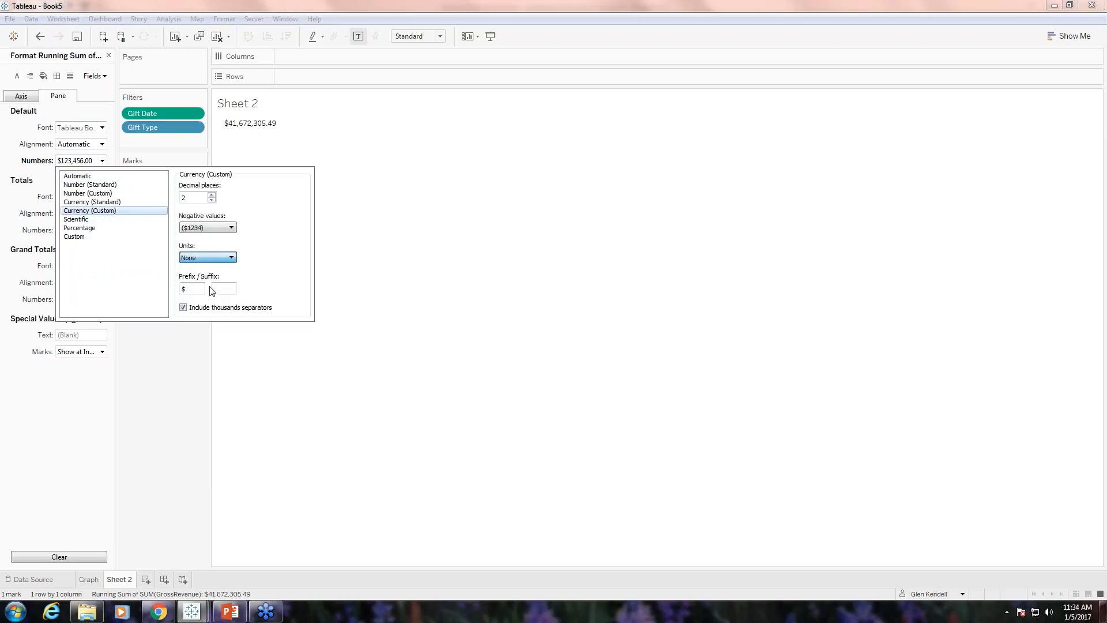
{"action": "left_click", "coordinate": [211, 200]}
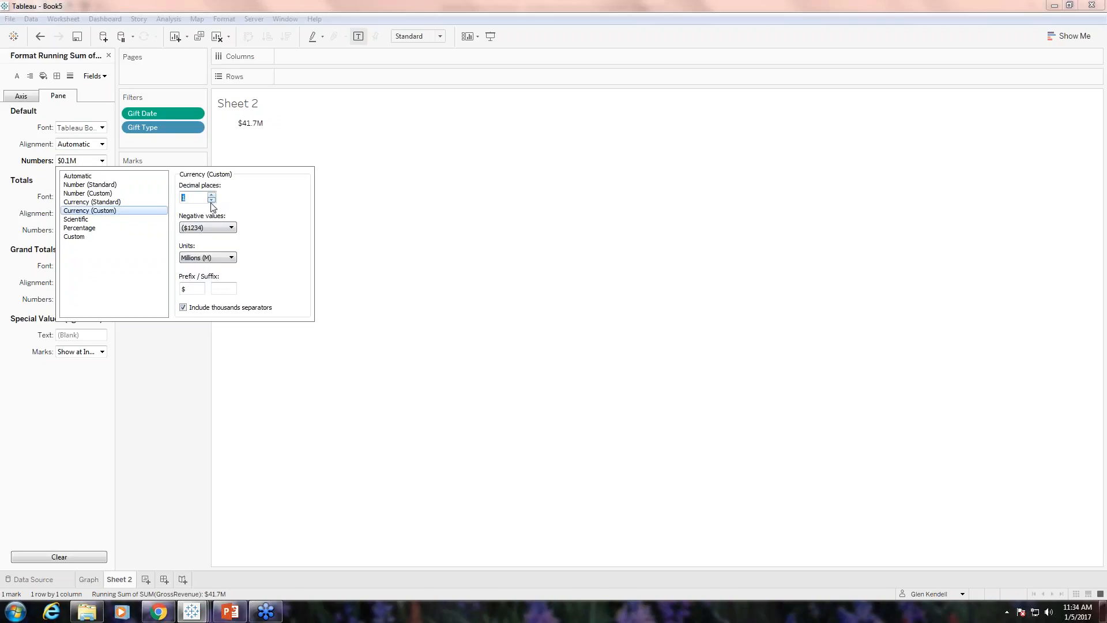
{"action": "left_click", "coordinate": [140, 353]}
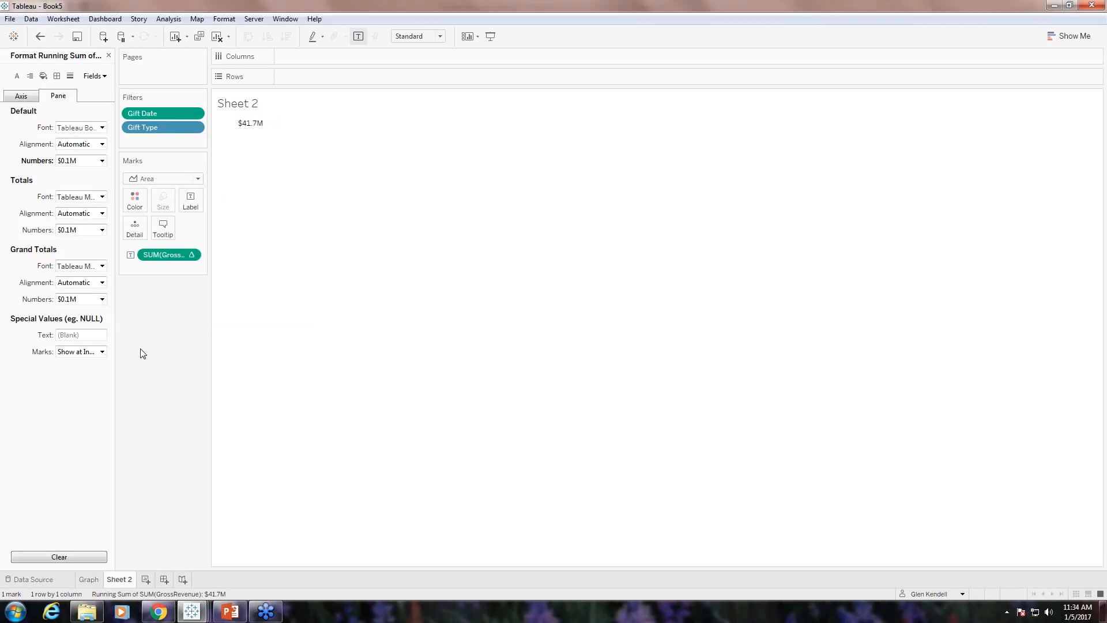
Set the revenue label's default pane font to size 24 and bold.
{"action": "left_click", "coordinate": [96, 128]}
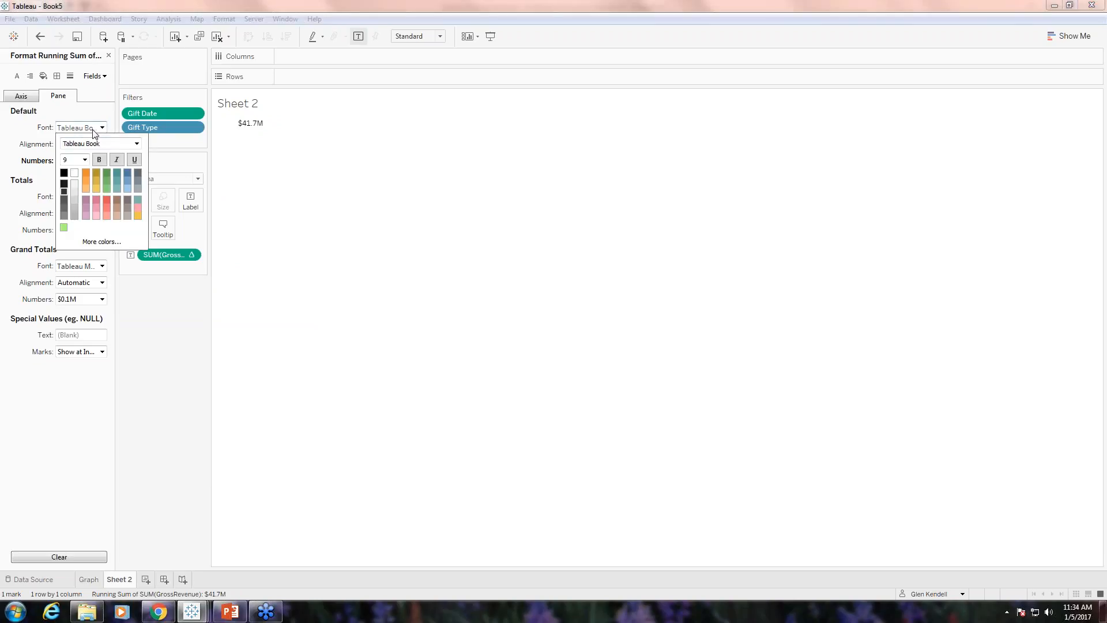
{"action": "left_click", "coordinate": [85, 160]}
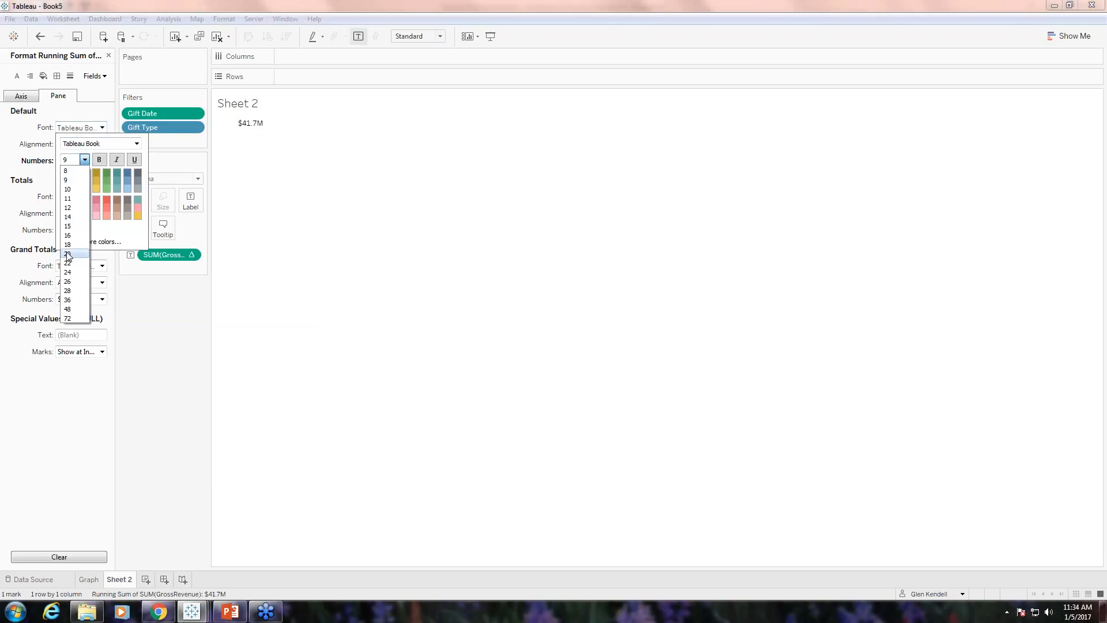
{"action": "left_click", "coordinate": [69, 252]}
{"action": "left_click", "coordinate": [85, 160]}
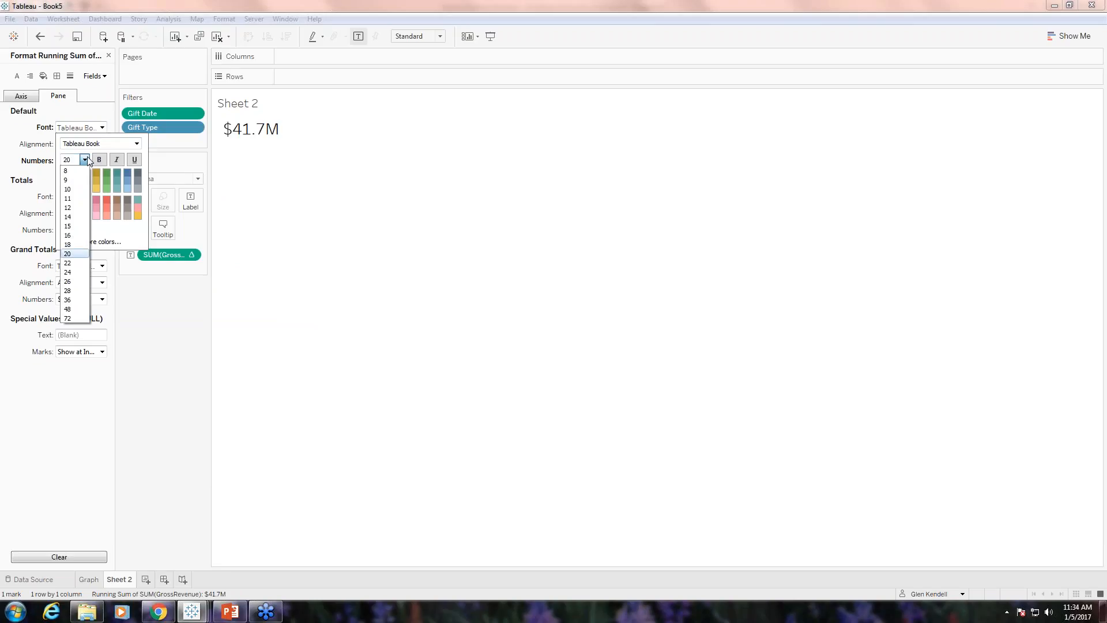
{"action": "left_click", "coordinate": [75, 273]}
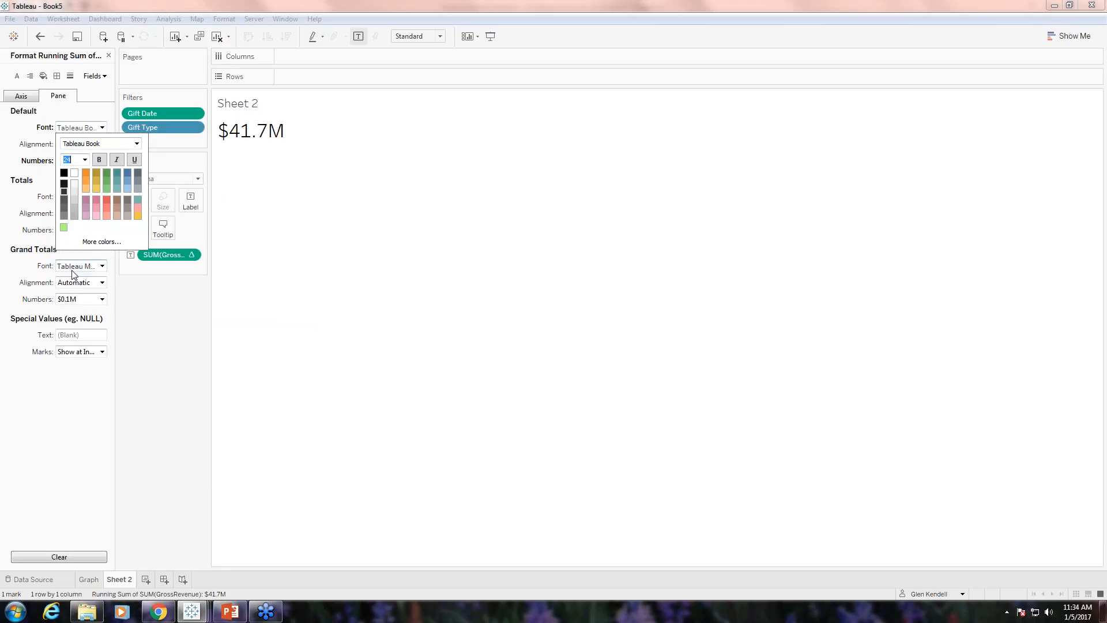
{"action": "left_click", "coordinate": [101, 160]}
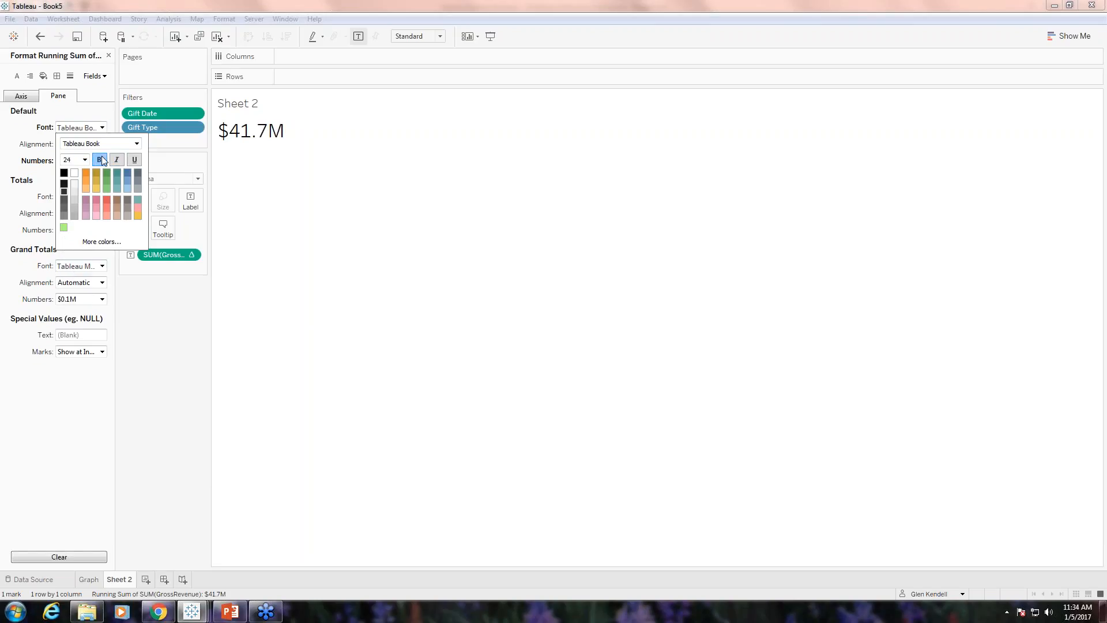
{"action": "left_click", "coordinate": [167, 297]}
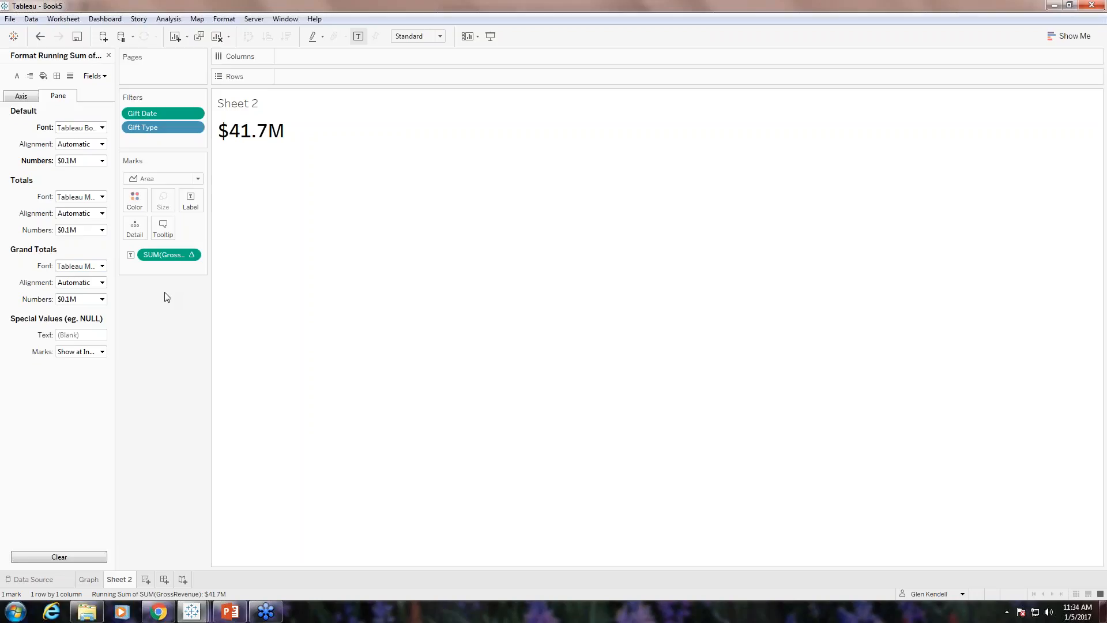
Hide the worksheet title above the revenue total and close the formatting pane.
{"action": "right_click", "coordinate": [265, 104]}
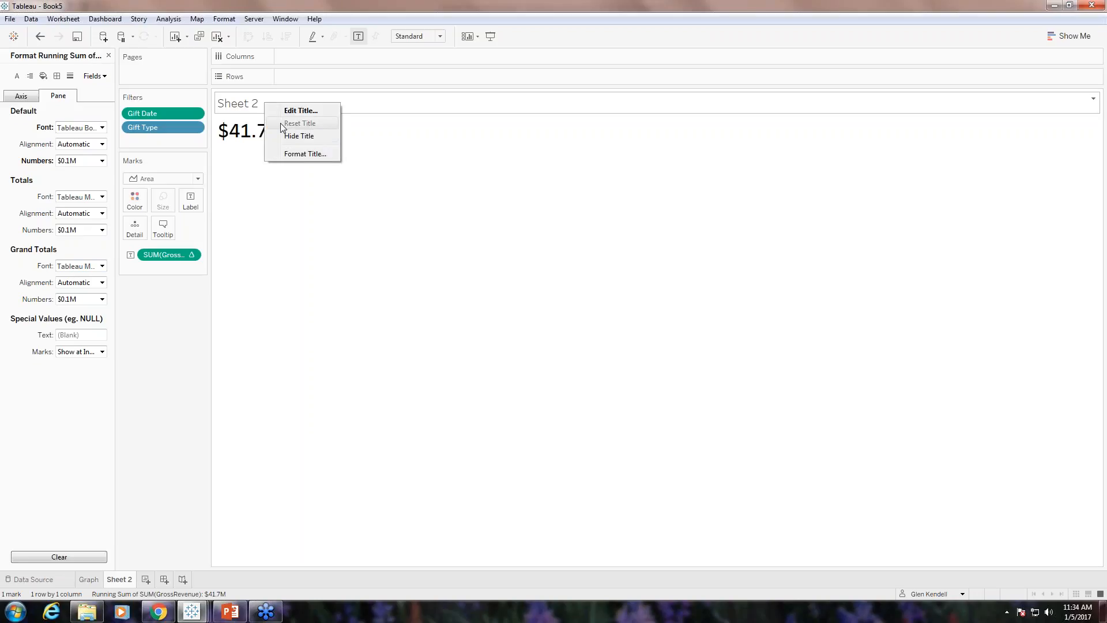
{"action": "left_click", "coordinate": [285, 137]}
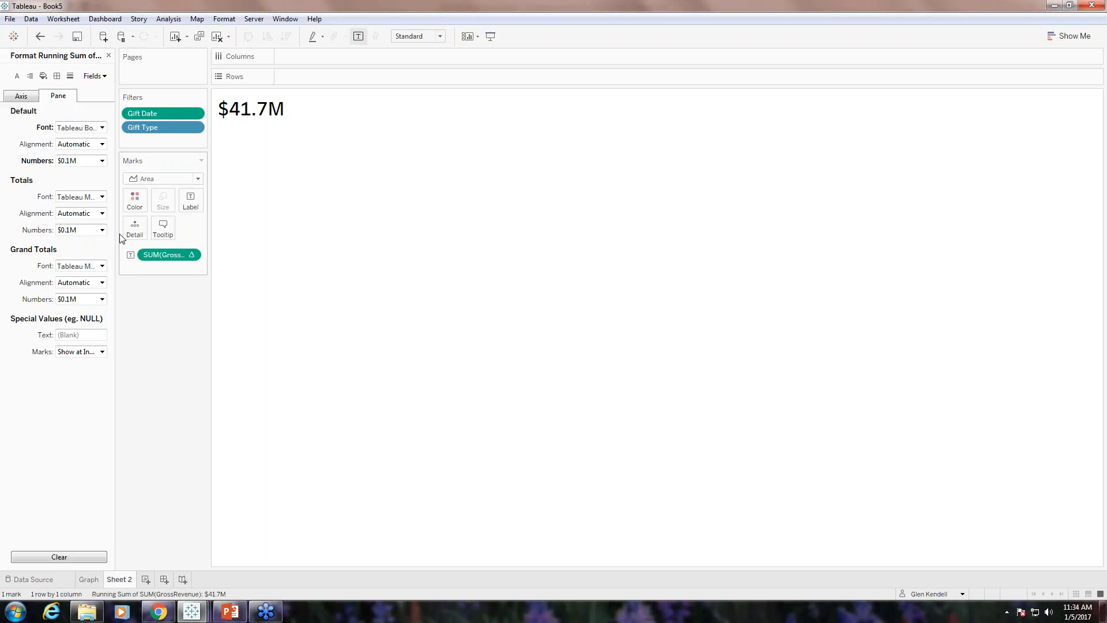
{"action": "left_click", "coordinate": [108, 55]}
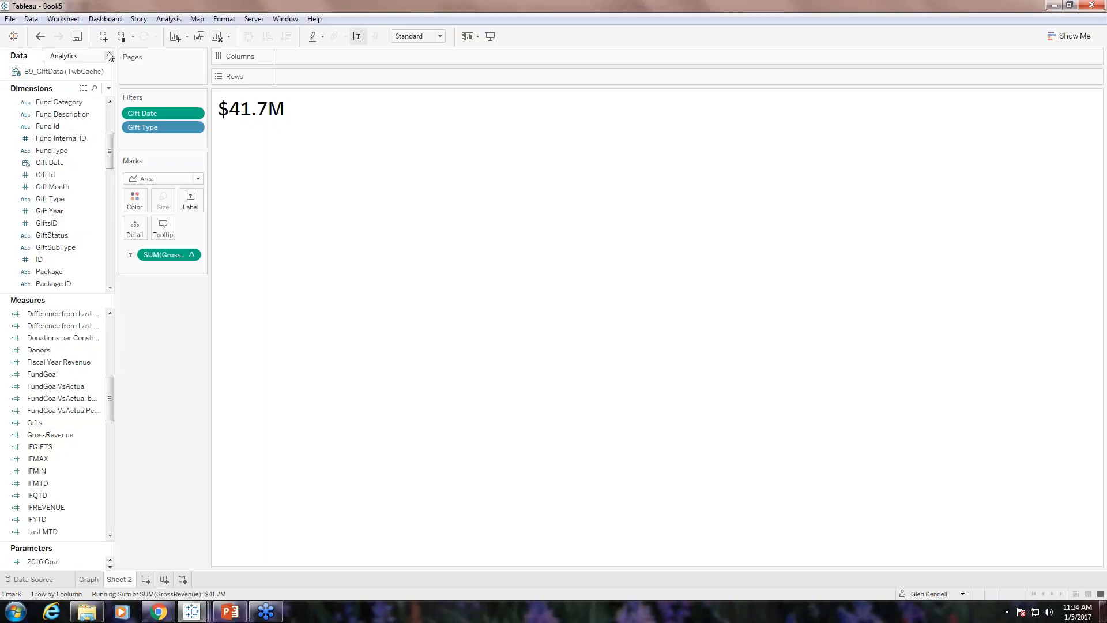
Rename the Sheet 2 worksheet as "Year ot Date".
{"action": "right_click", "coordinate": [119, 579]}
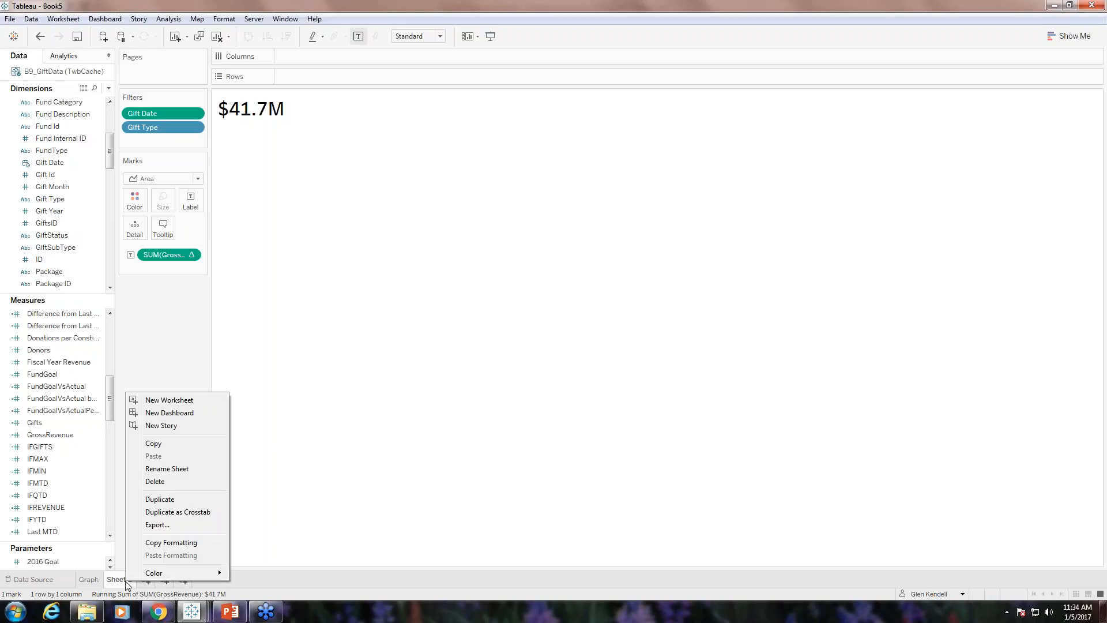
{"action": "left_click", "coordinate": [167, 469]}
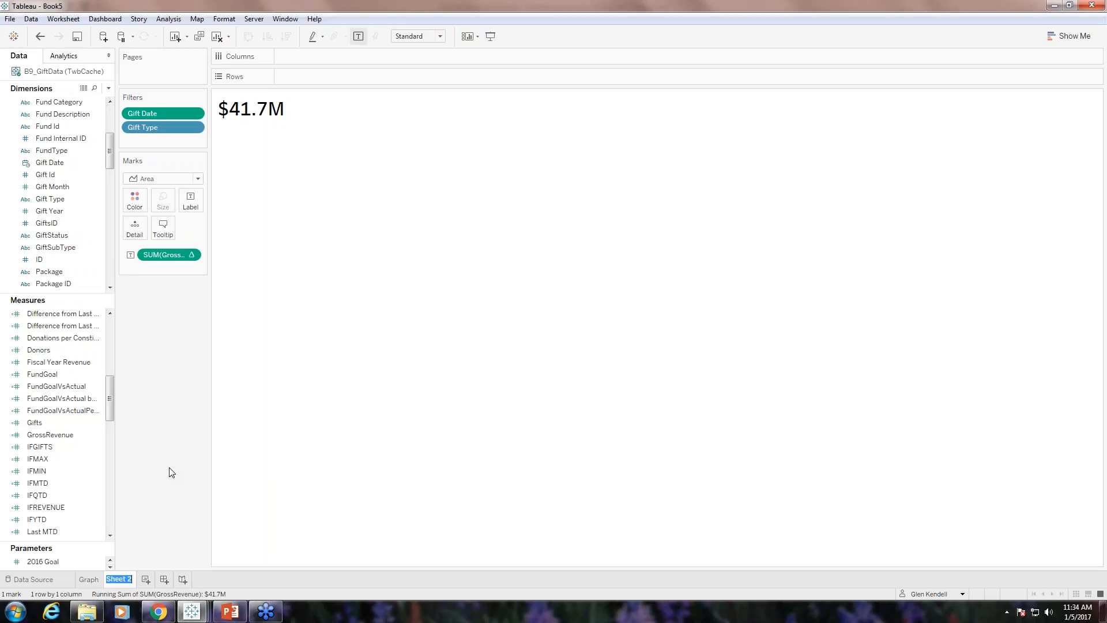
{"action": "type", "text": "Year ot Date"}
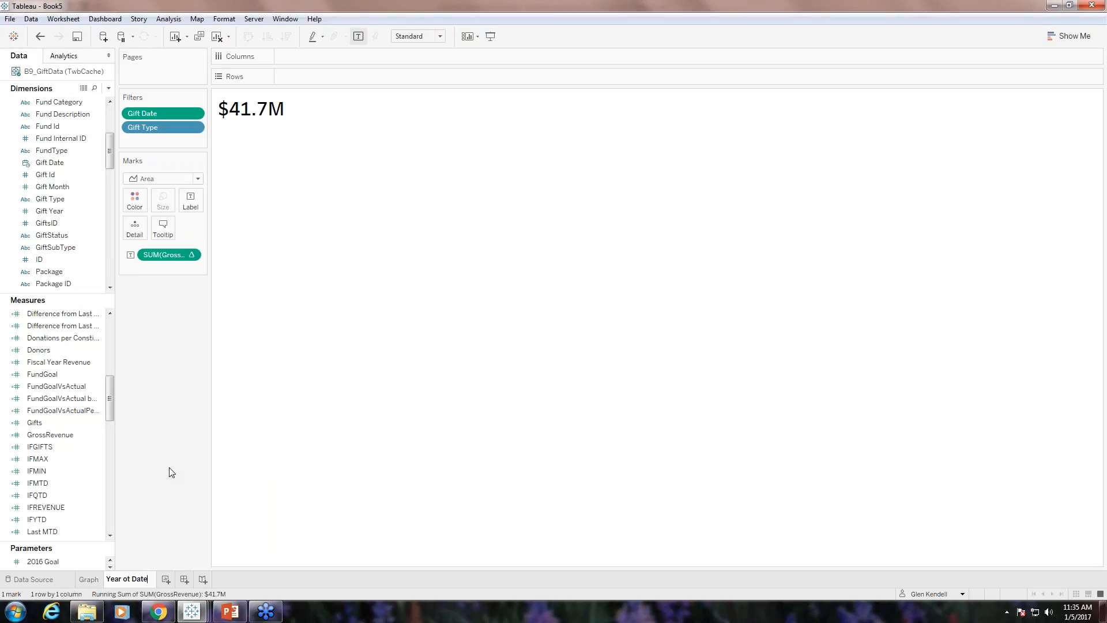
{"action": "left_click", "coordinate": [310, 520]}
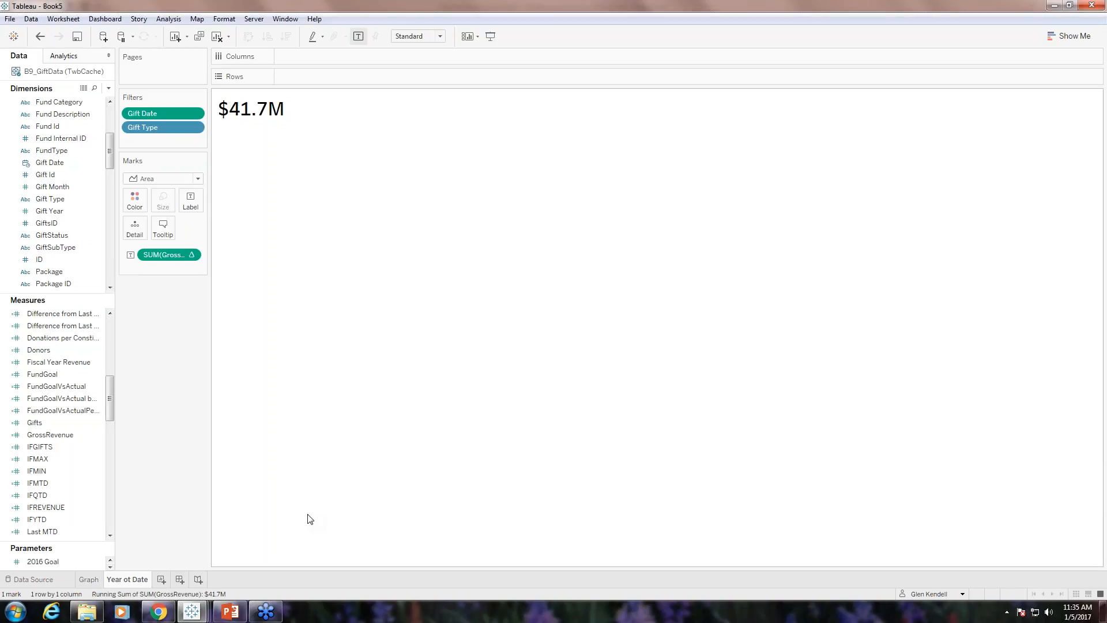
Duplicate the "Year ot Date" worksheet and make the copy the active sheet.
{"action": "right_click", "coordinate": [133, 583]}
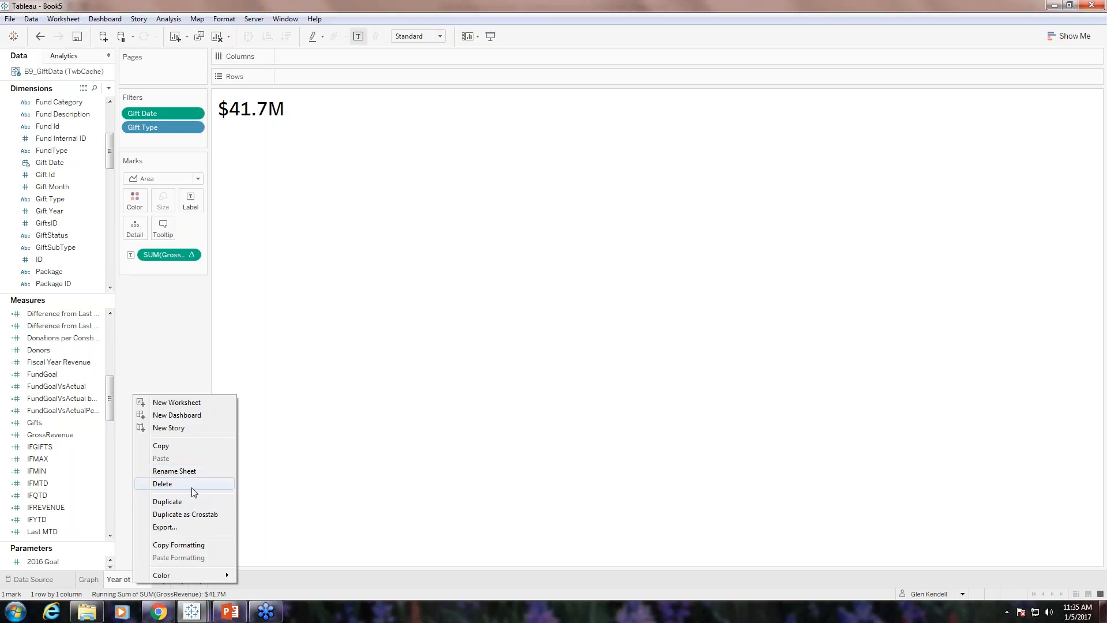
{"action": "left_click", "coordinate": [192, 503]}
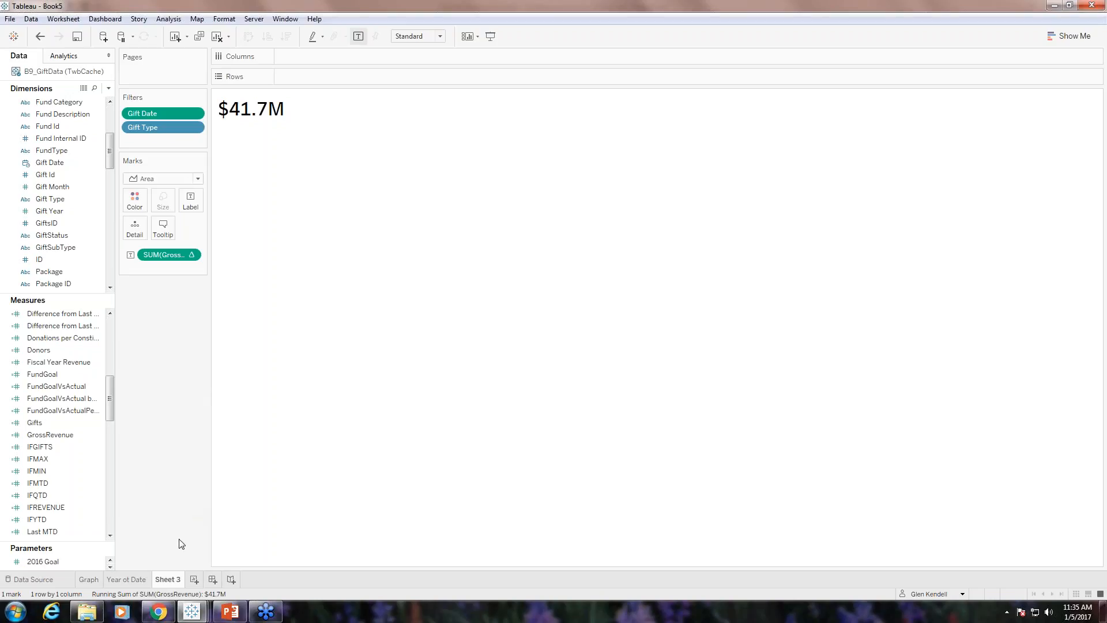
{"action": "left_click", "coordinate": [162, 579]}
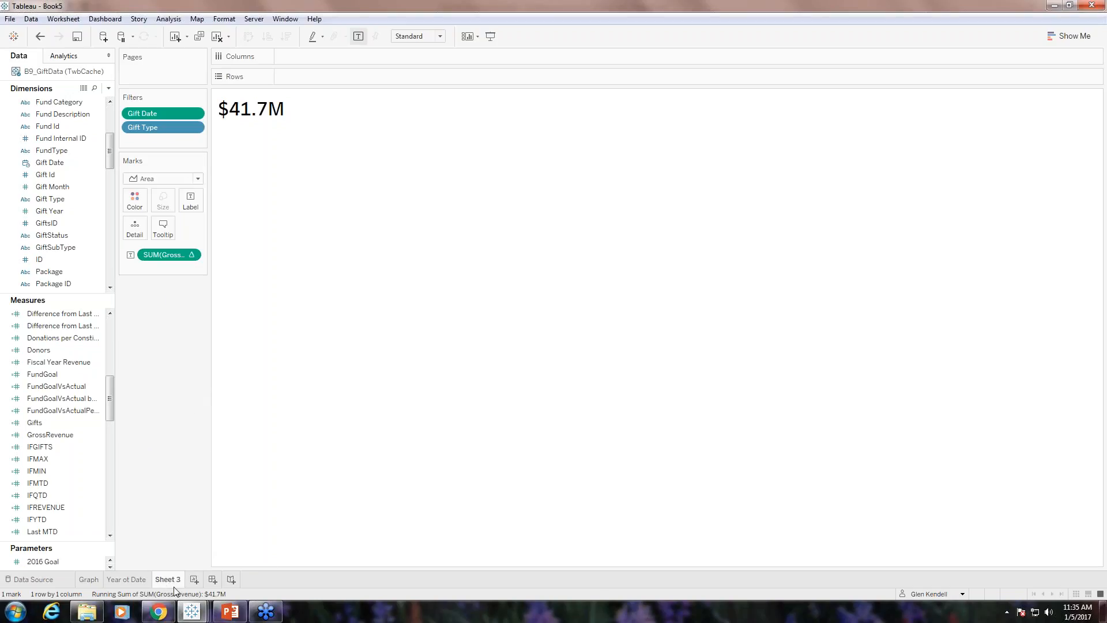
Edit the label's running-sum calculation in the shelf, adding a division by the 2016 Goal parameter after the GrossRevenue sum.
{"action": "left_click", "coordinate": [191, 255]}
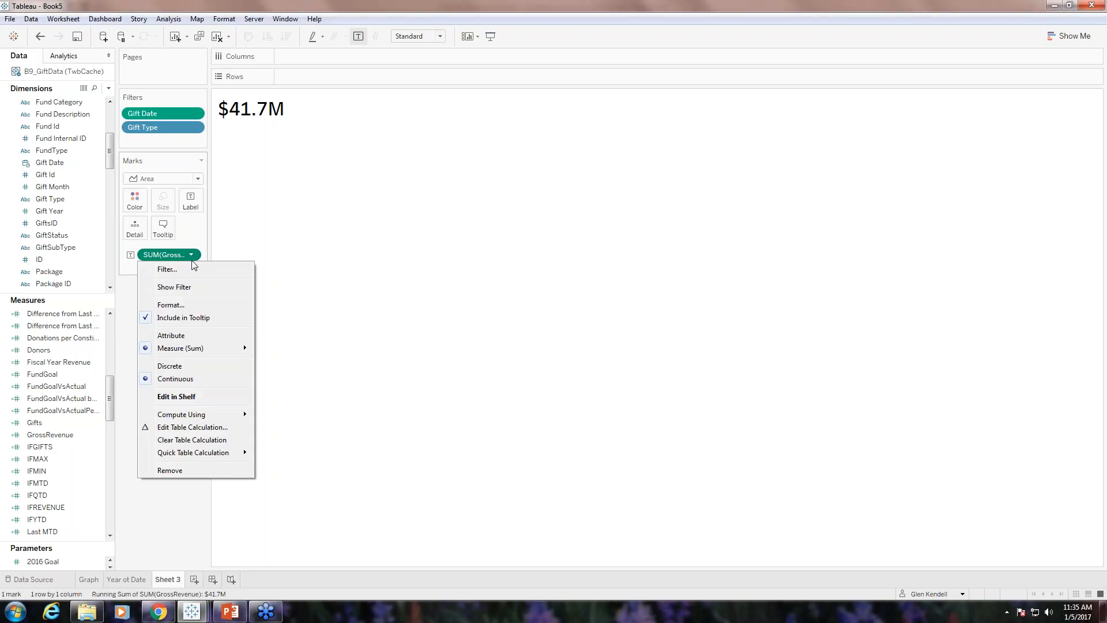
{"action": "left_click", "coordinate": [178, 397]}
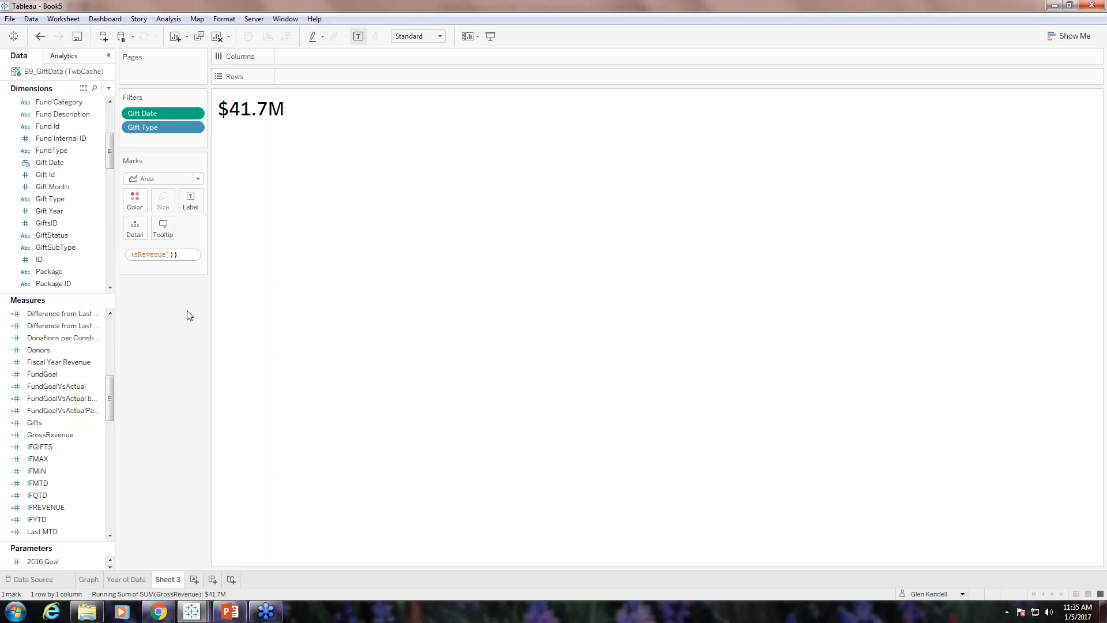
{"action": "key", "text": "Left"}
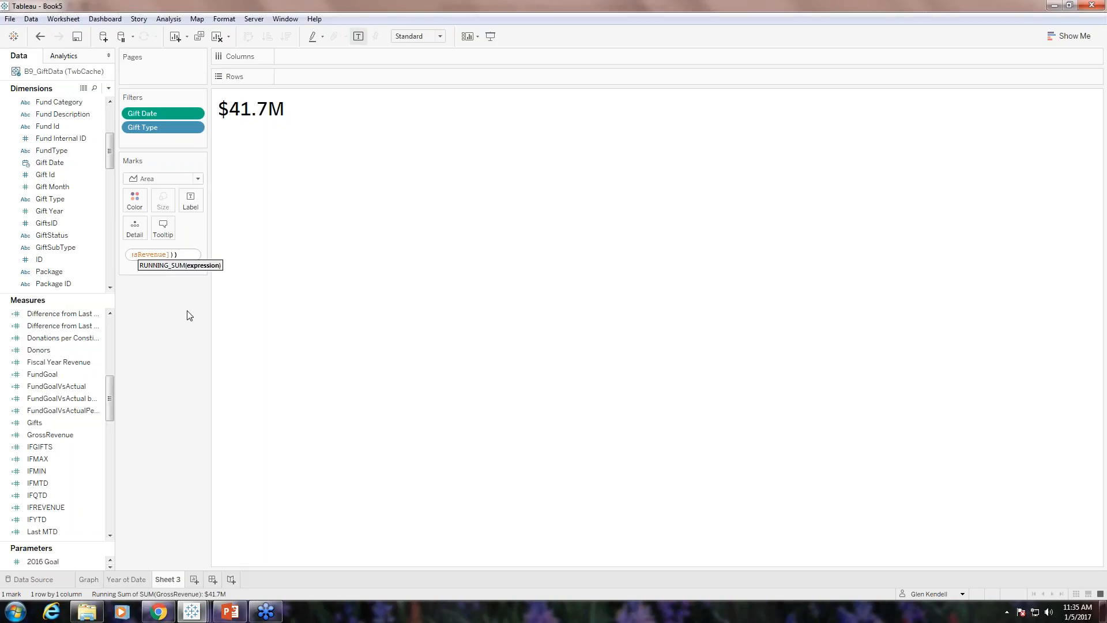
{"action": "type", "text": "/ 2016"}
{"action": "type", "text": "g"}
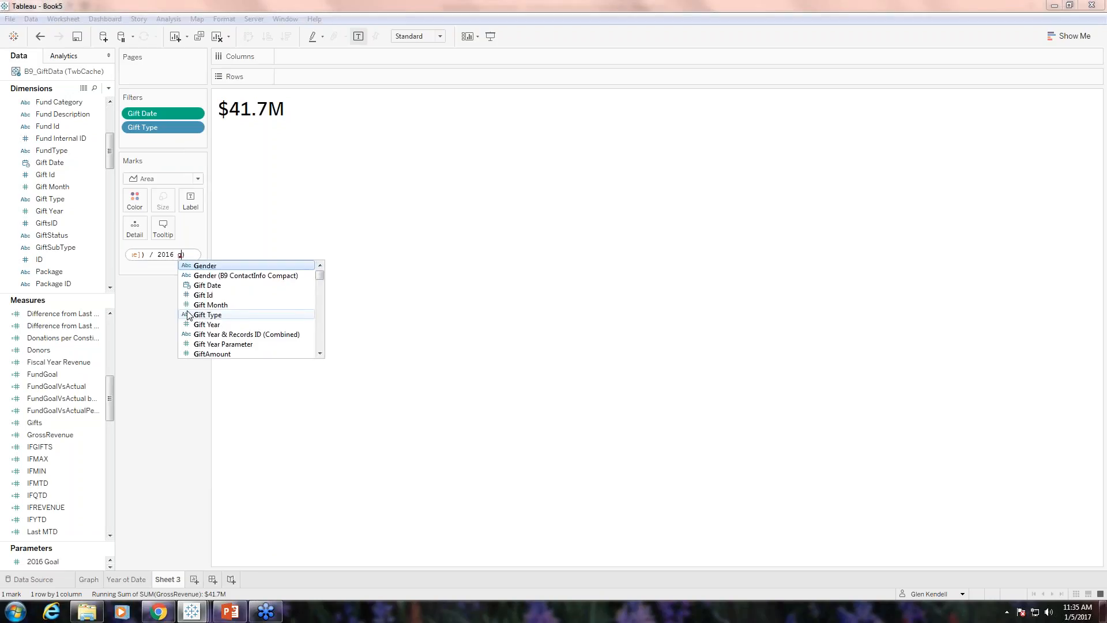
{"action": "key", "text": "BackSpace"}
{"action": "key", "text": "BackSpace"}
{"action": "key", "text": "BackSpace"}
{"action": "key", "text": "BackSpace"}
{"action": "key", "text": "BackSpace"}
{"action": "key", "text": "BackSpace"}
{"action": "key", "text": "BackSpace"}
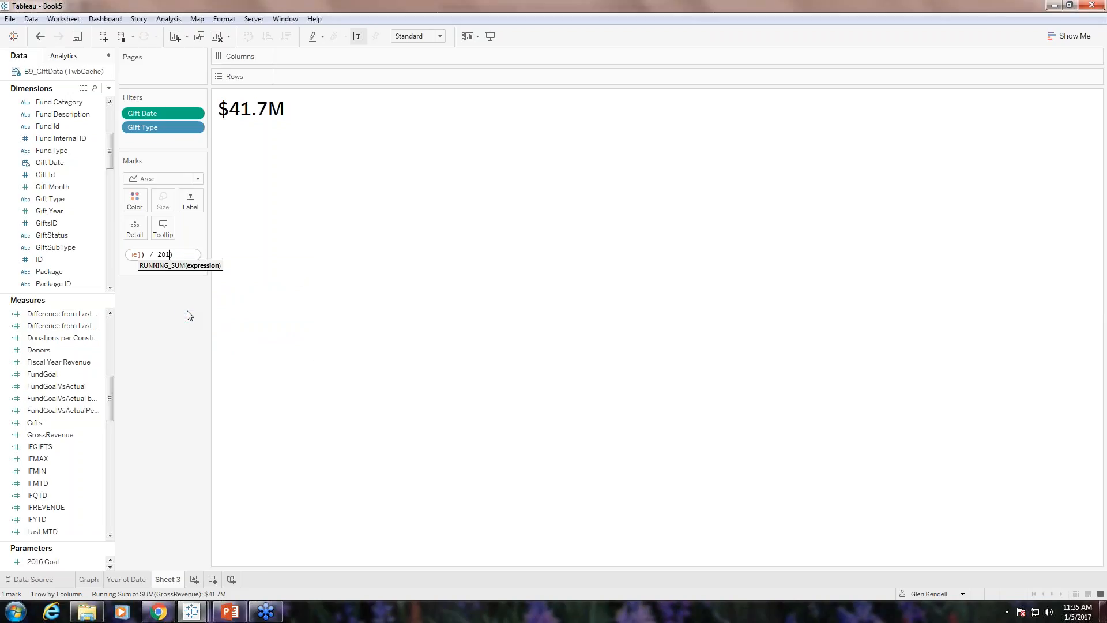
{"action": "type", "text": "2016 Goal"}
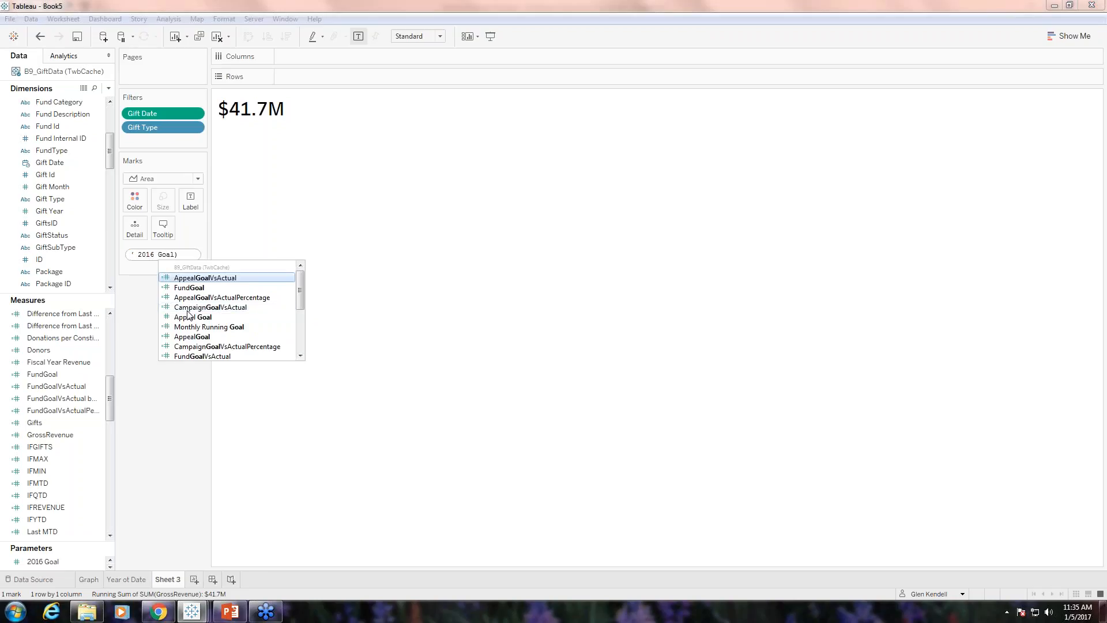
{"action": "left_click_drag", "start_coordinate": [301, 302], "coordinate": [302, 352]}
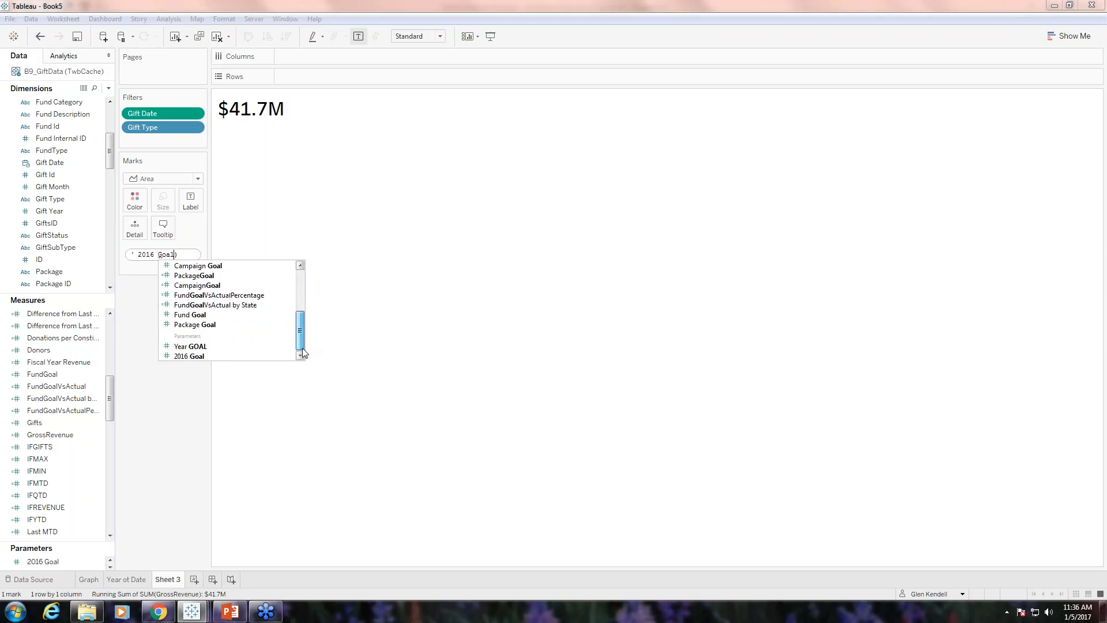
{"action": "left_click", "coordinate": [207, 356]}
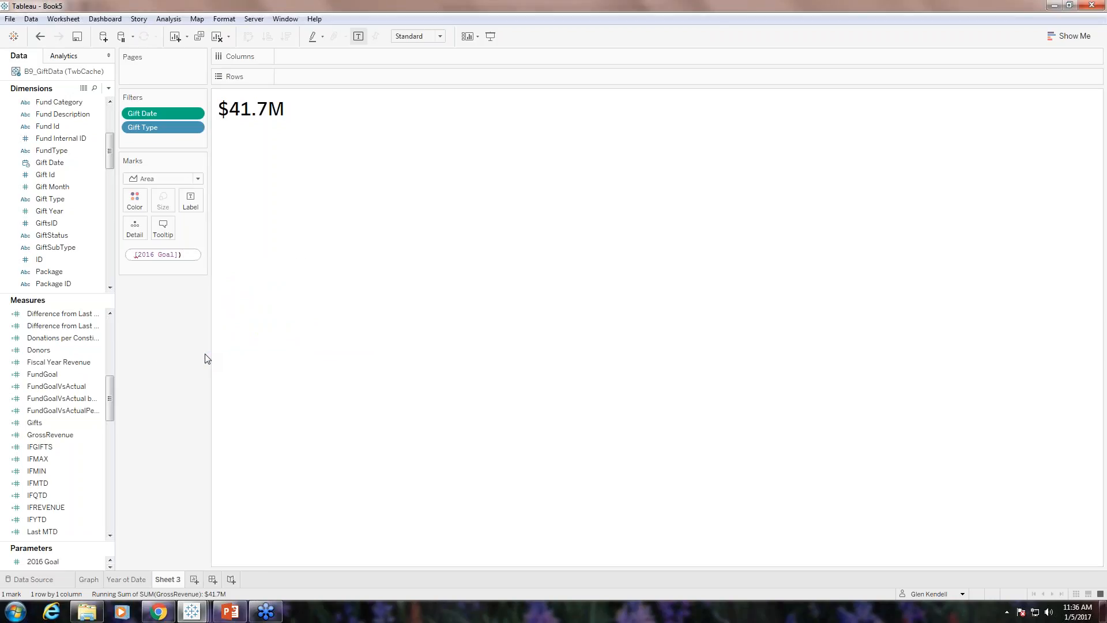
{"action": "key", "text": "Return"}
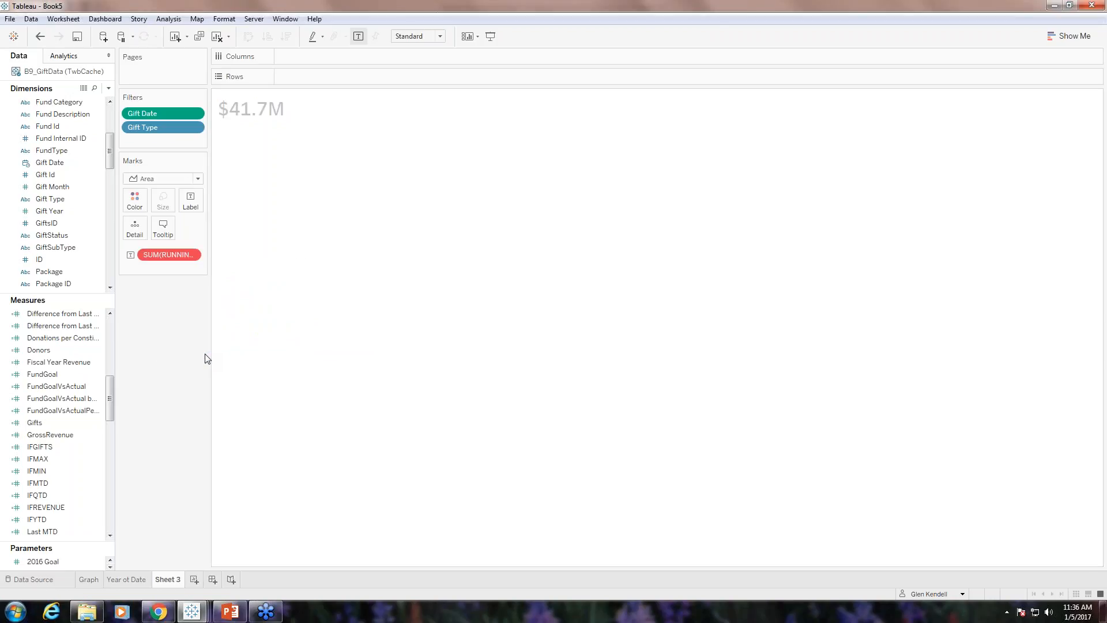
Remove the stray 2016 from the label's calculation so it reads RUNNING_SUM(SUM([GrossRevenue]) / [2016 Goal]), and apply it.
{"action": "left_click", "coordinate": [192, 255]}
{"action": "left_click", "coordinate": [197, 395]}
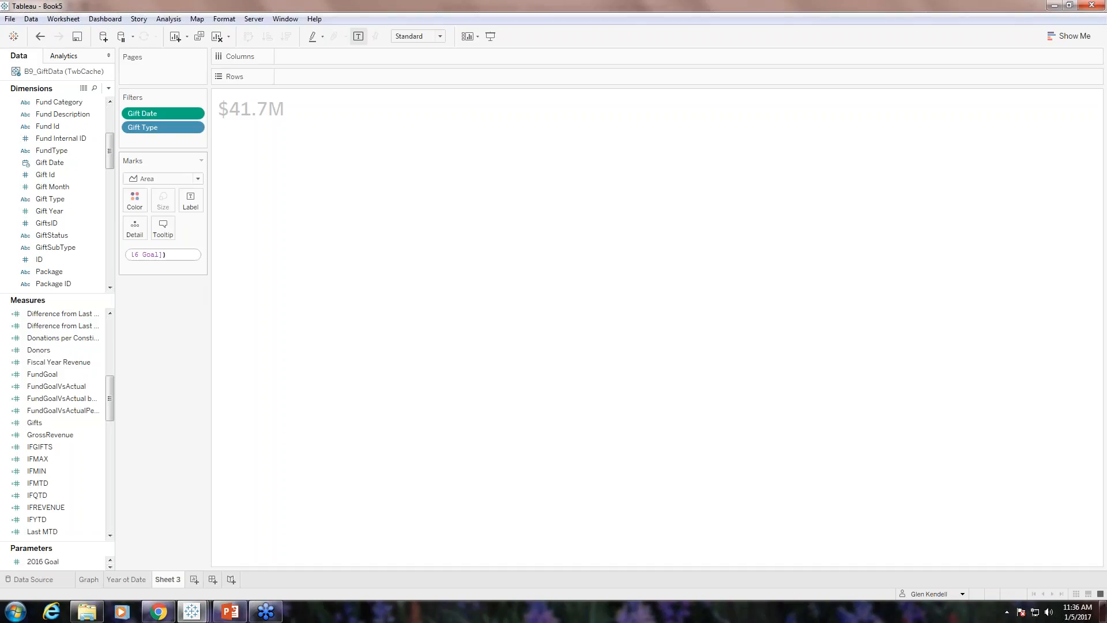
{"action": "left_click", "coordinate": [155, 255]}
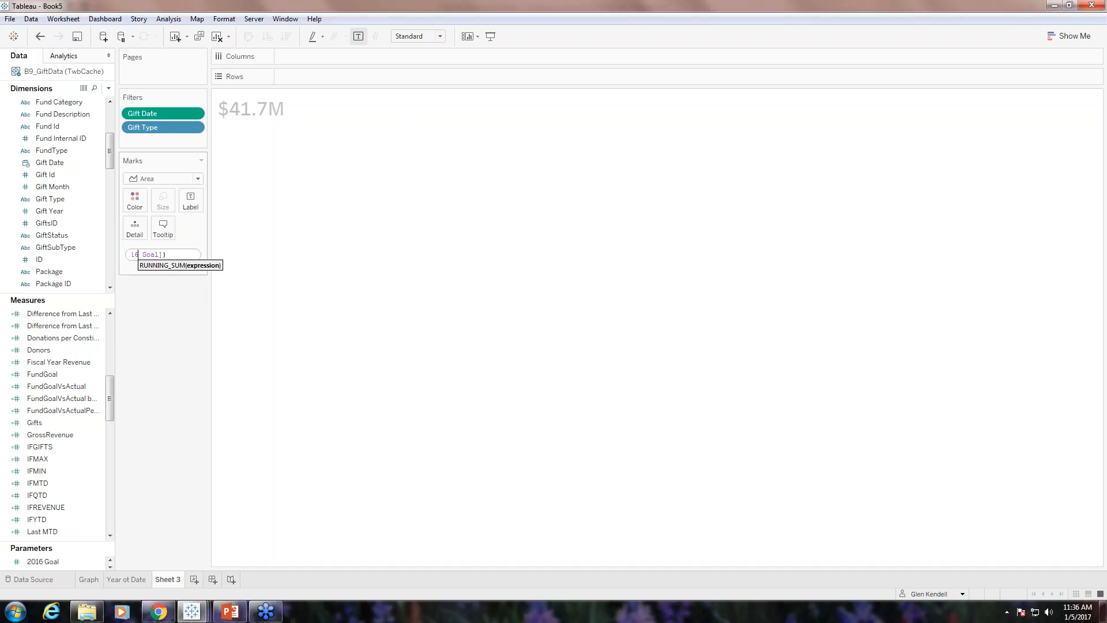
{"action": "key", "text": "Left"}
{"action": "key", "text": "Left"}
{"action": "key", "text": "Left"}
{"action": "key", "text": "Left"}
{"action": "mouse_move", "coordinate": [176, 254]}
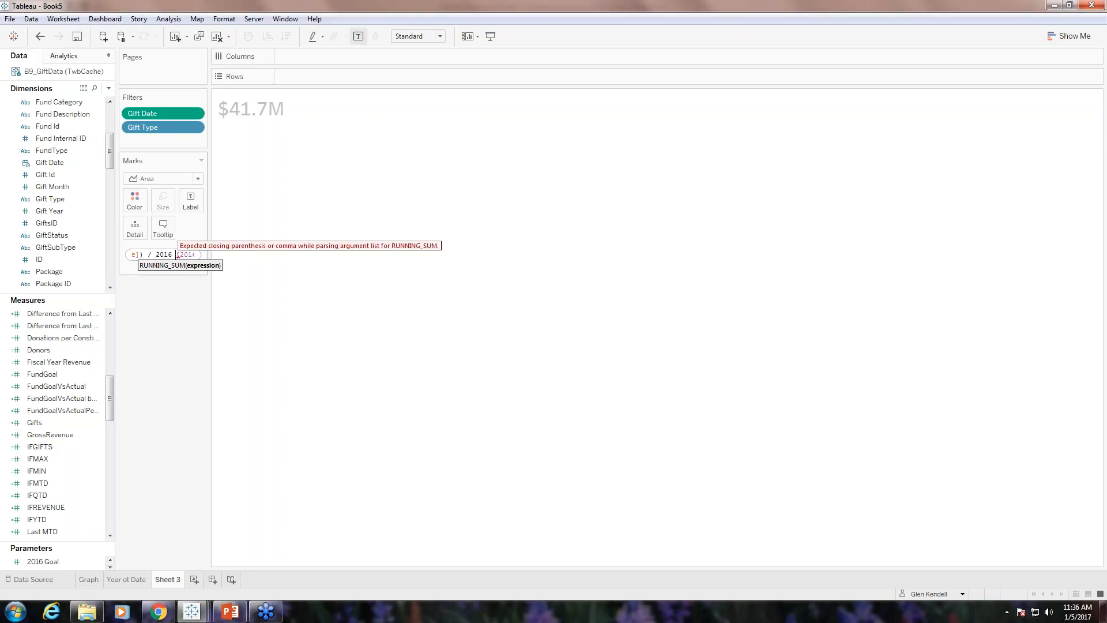
{"action": "key", "text": "BackSpace"}
{"action": "key", "text": "BackSpace"}
{"action": "key", "text": "BackSpace"}
{"action": "key", "text": "BackSpace"}
{"action": "key", "text": "BackSpace"}
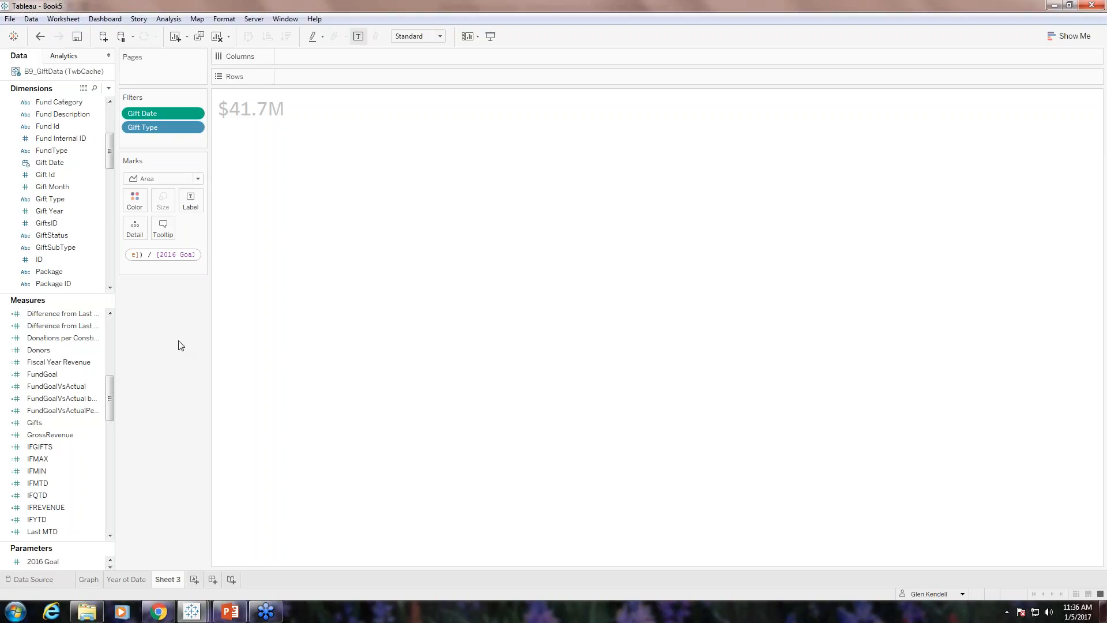
{"action": "key", "text": "Return"}
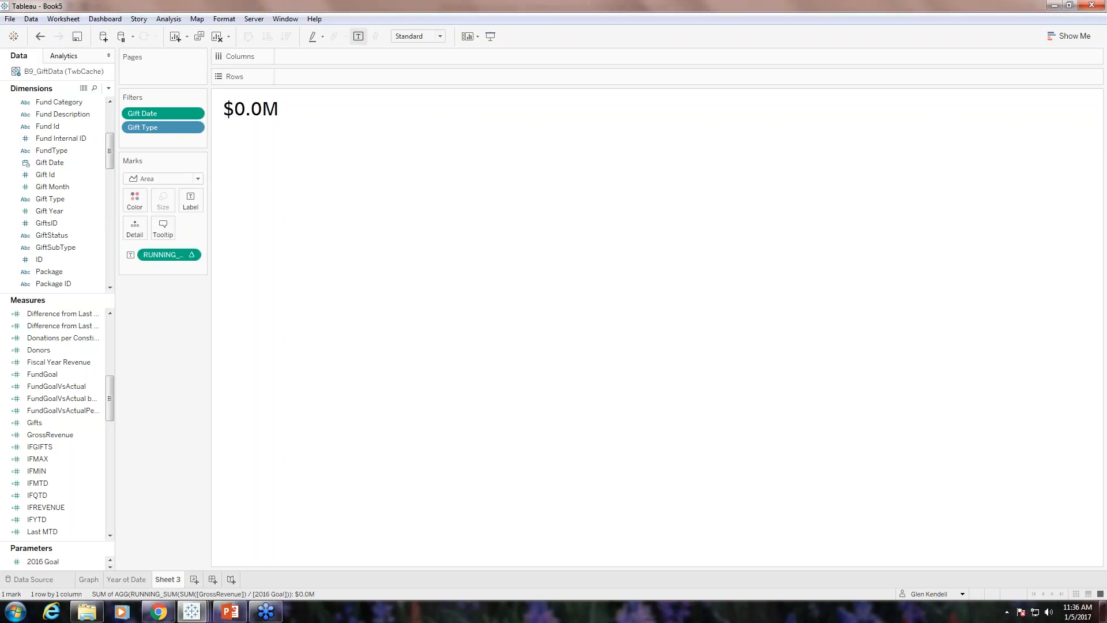
Format the running-sum label's default pane numbers as Percentage.
{"action": "left_click", "coordinate": [192, 255]}
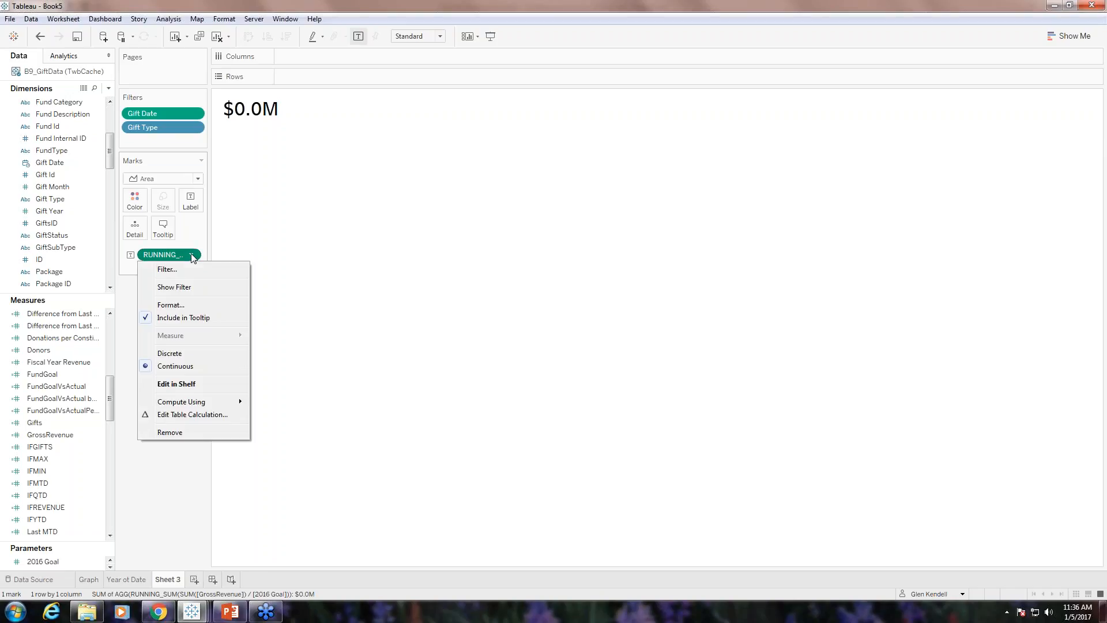
{"action": "left_click", "coordinate": [171, 305]}
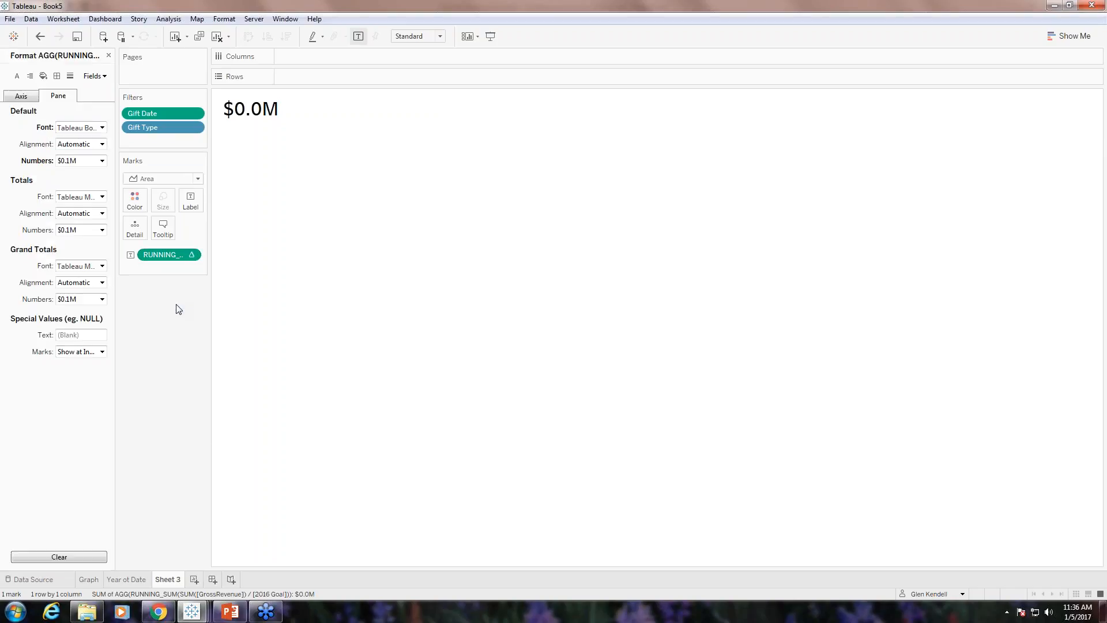
{"action": "left_click", "coordinate": [103, 161]}
{"action": "left_click", "coordinate": [89, 228]}
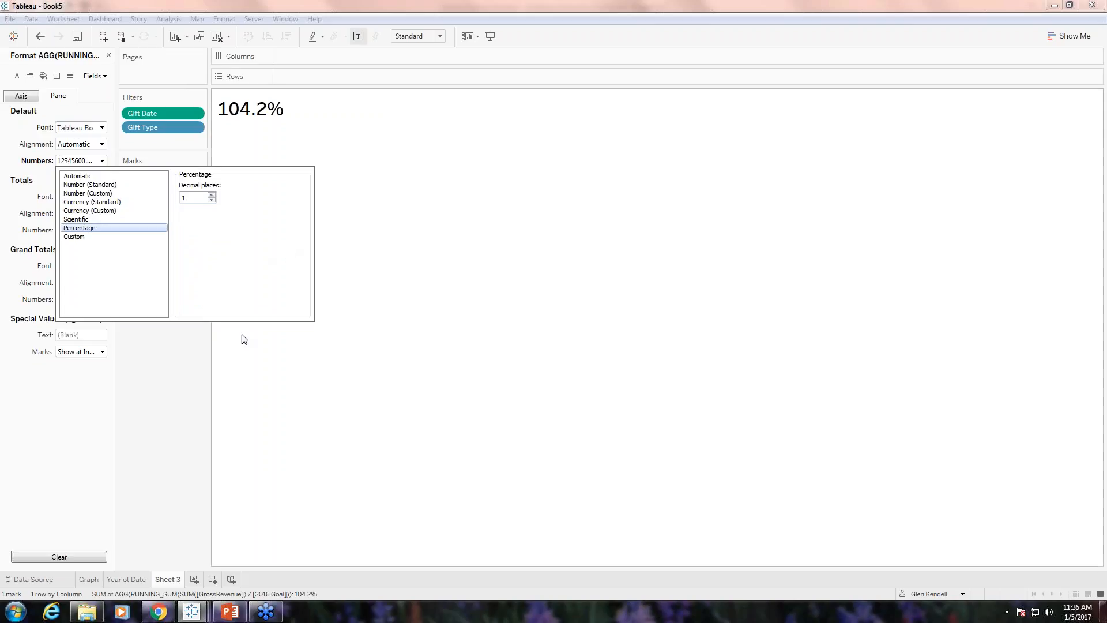
{"action": "left_click", "coordinate": [202, 356]}
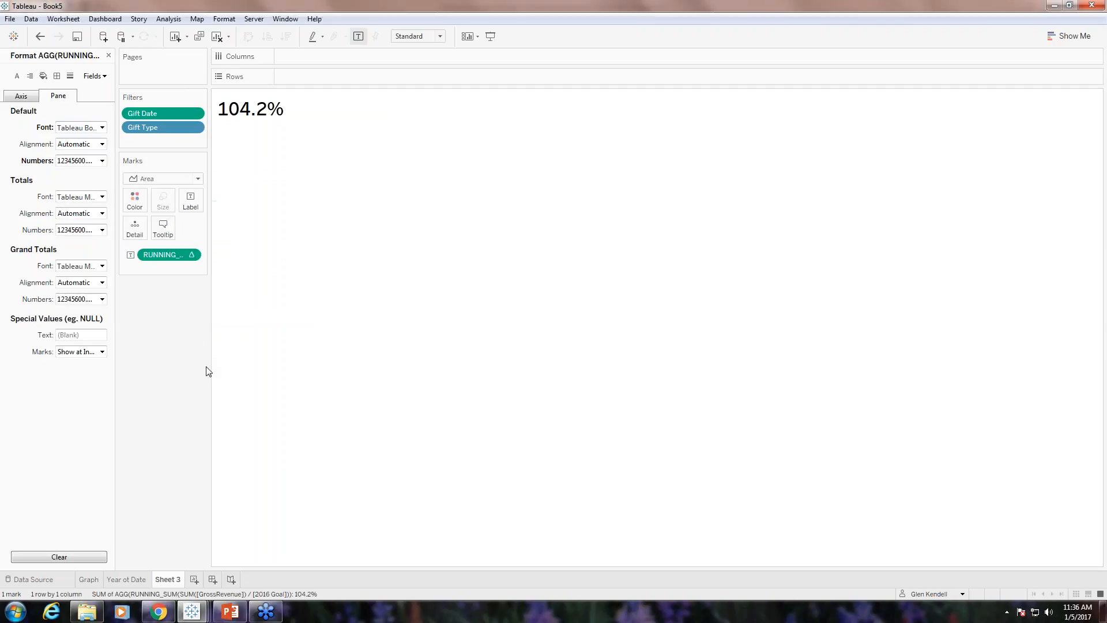
Rename the Sheet 3 worksheet as "% of Goal".
{"action": "right_click", "coordinate": [172, 580]}
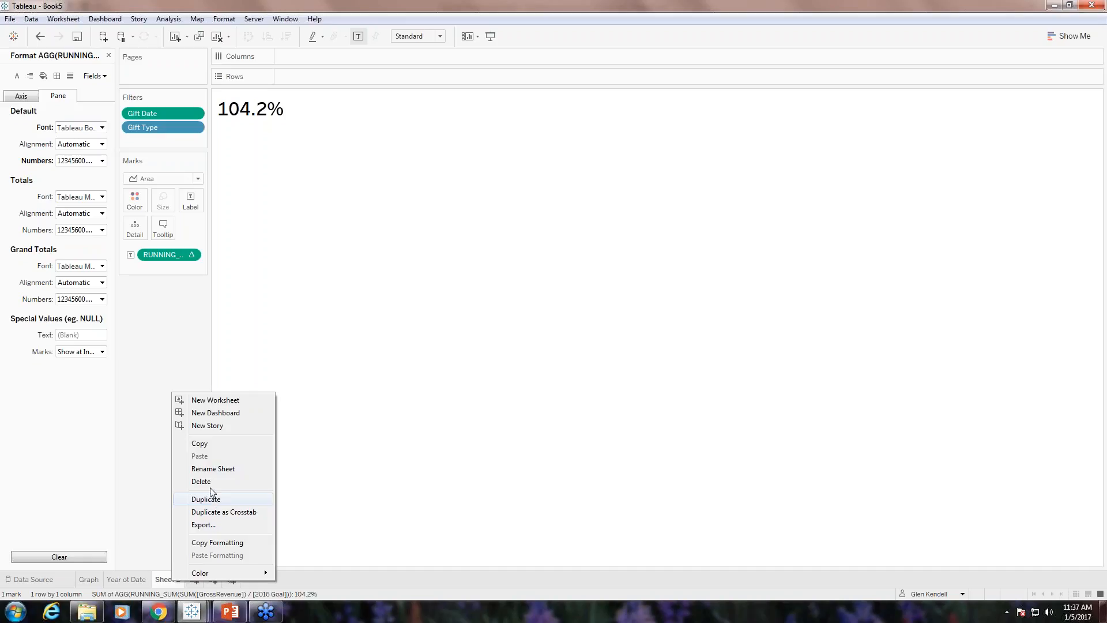
{"action": "left_click", "coordinate": [214, 469]}
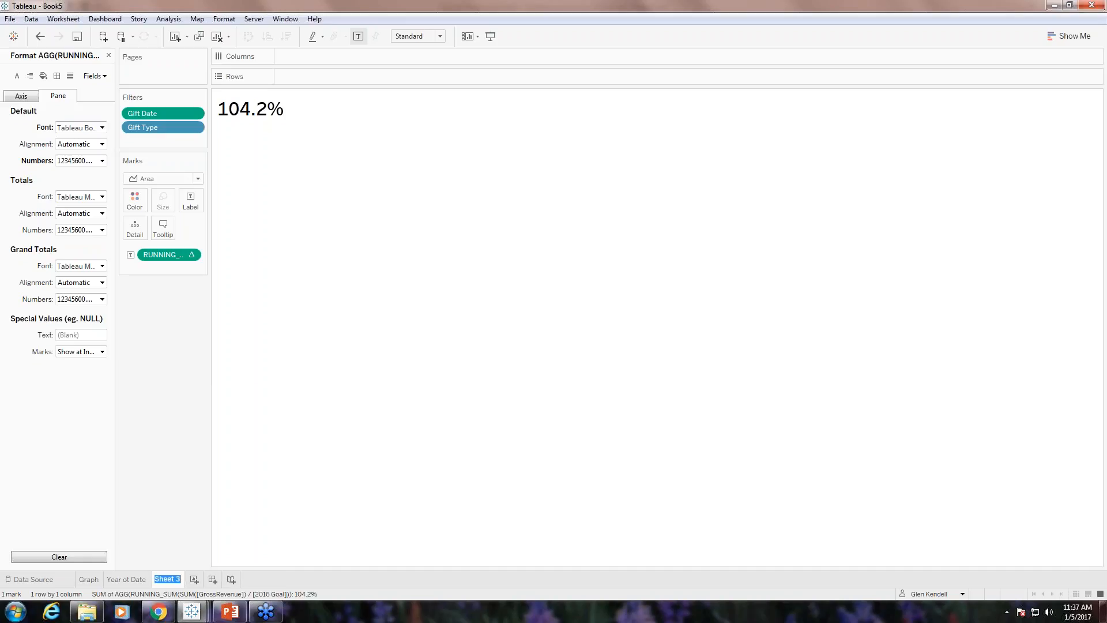
{"action": "type", "text": "% of Goal"}
{"action": "left_click", "coordinate": [407, 418]}
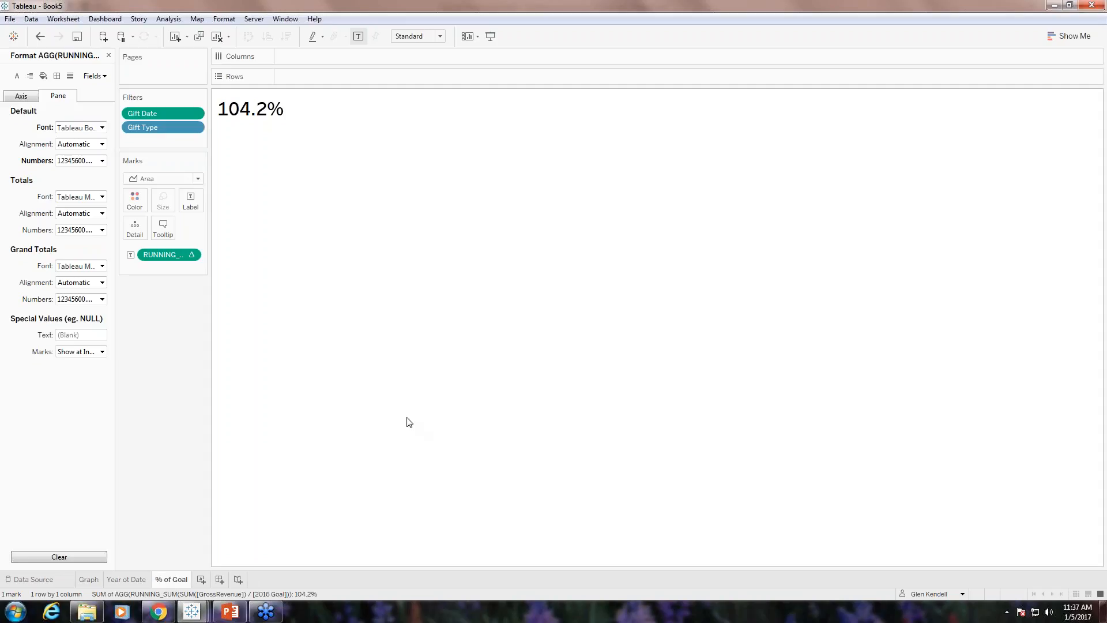
Open the running-sum label's calculation in the shelf and copy its whole formula.
{"action": "left_click", "coordinate": [192, 254]}
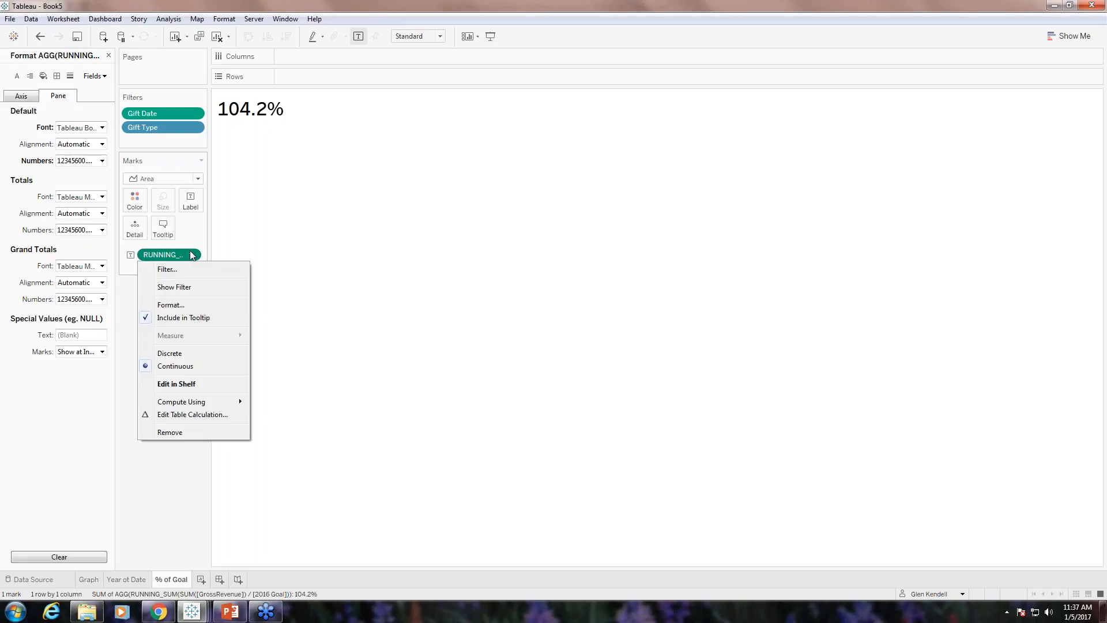
{"action": "left_click", "coordinate": [173, 383]}
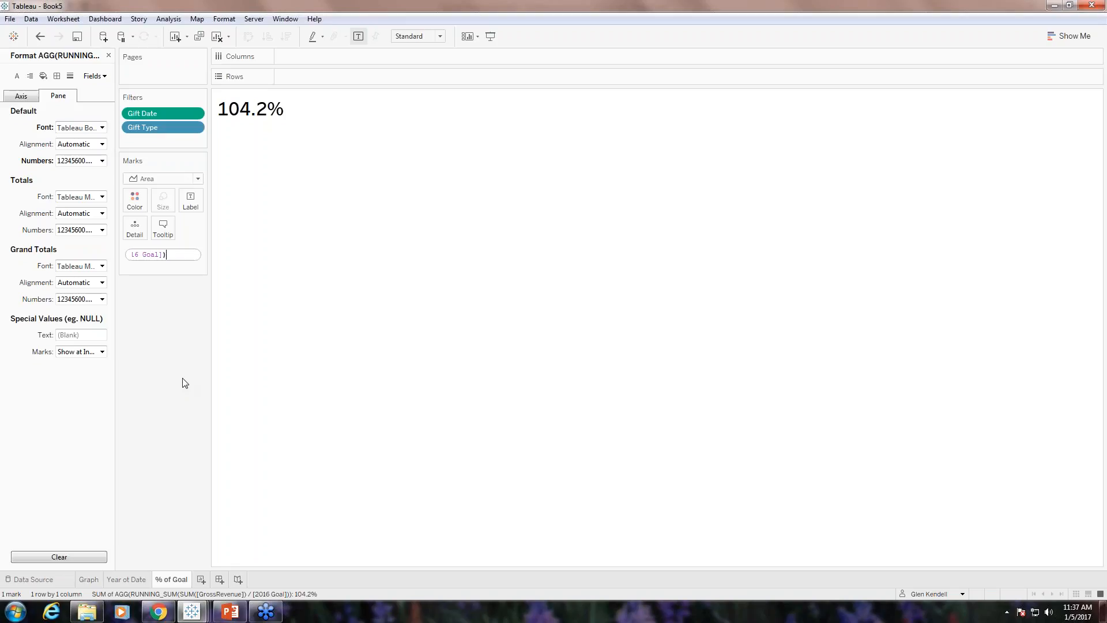
{"action": "key", "text": "ctrl+a"}
{"action": "key", "text": "ctrl+c"}
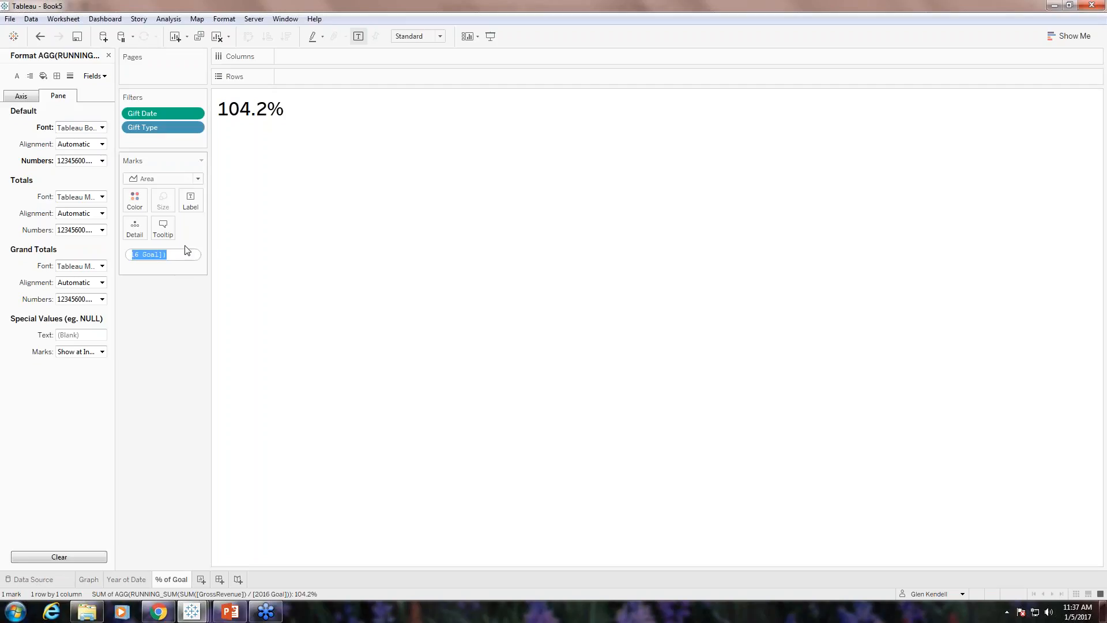
Open Notepad, paste the copied formula into the blank document, and move its window clear of the Marks card.
{"action": "left_click", "coordinate": [21, 615]}
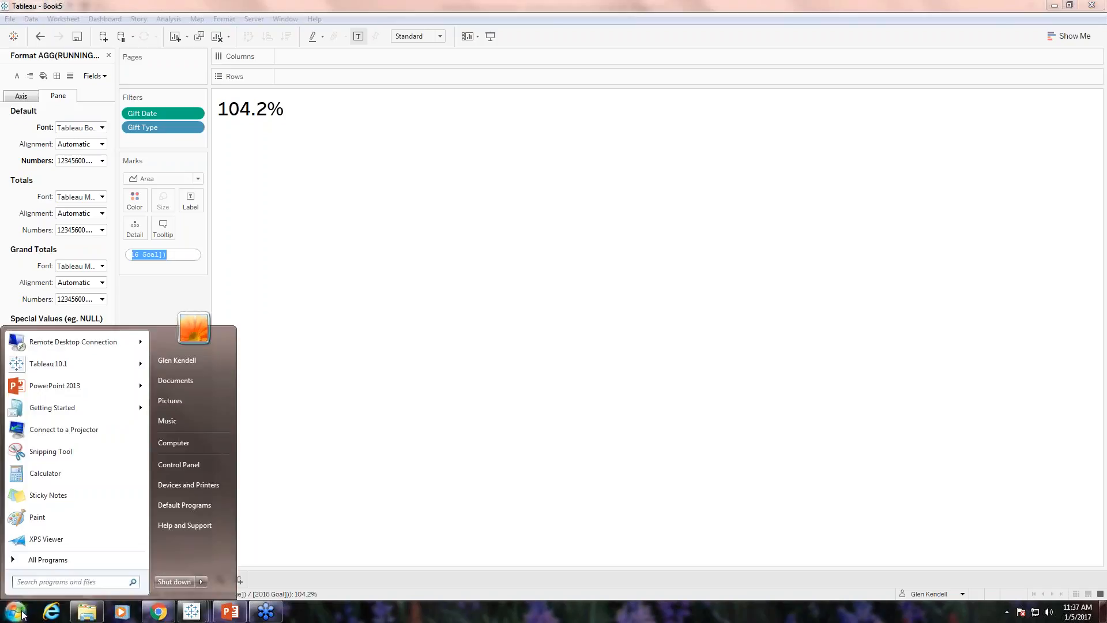
{"action": "left_click", "coordinate": [73, 580]}
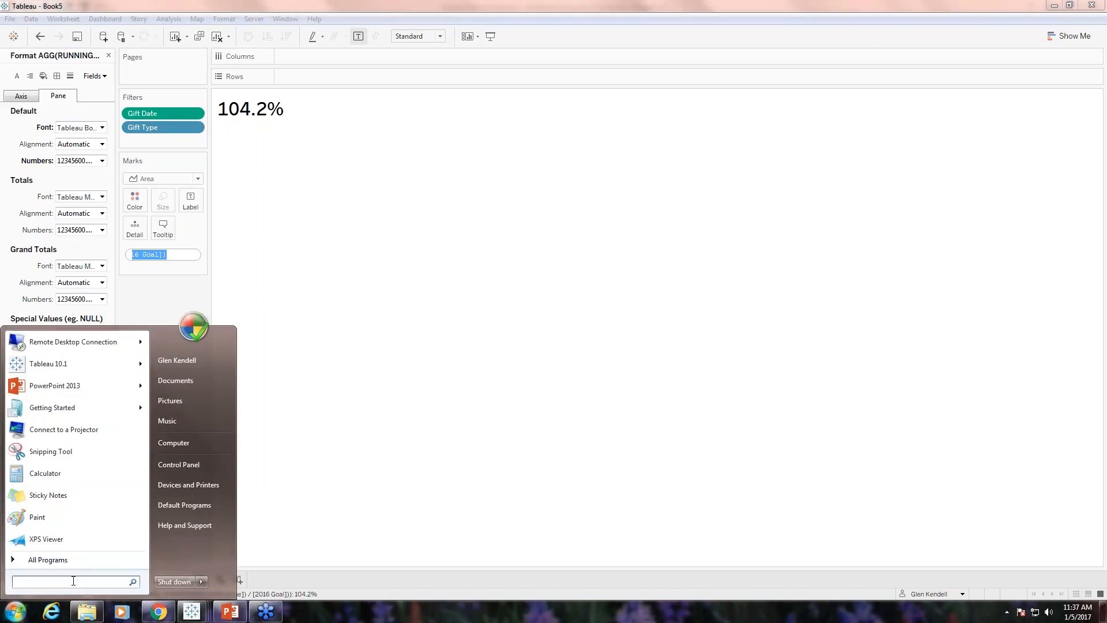
{"action": "type", "text": "otep"}
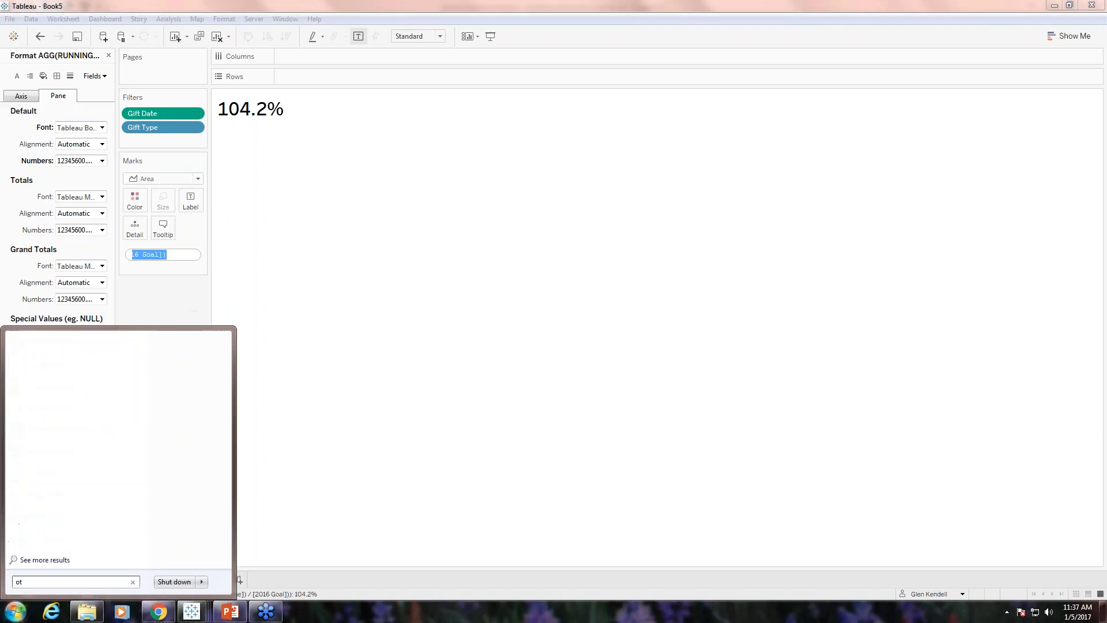
{"action": "key", "text": "BackSpace"}
{"action": "key", "text": "BackSpace"}
{"action": "key", "text": "BackSpace"}
{"action": "key", "text": "BackSpace"}
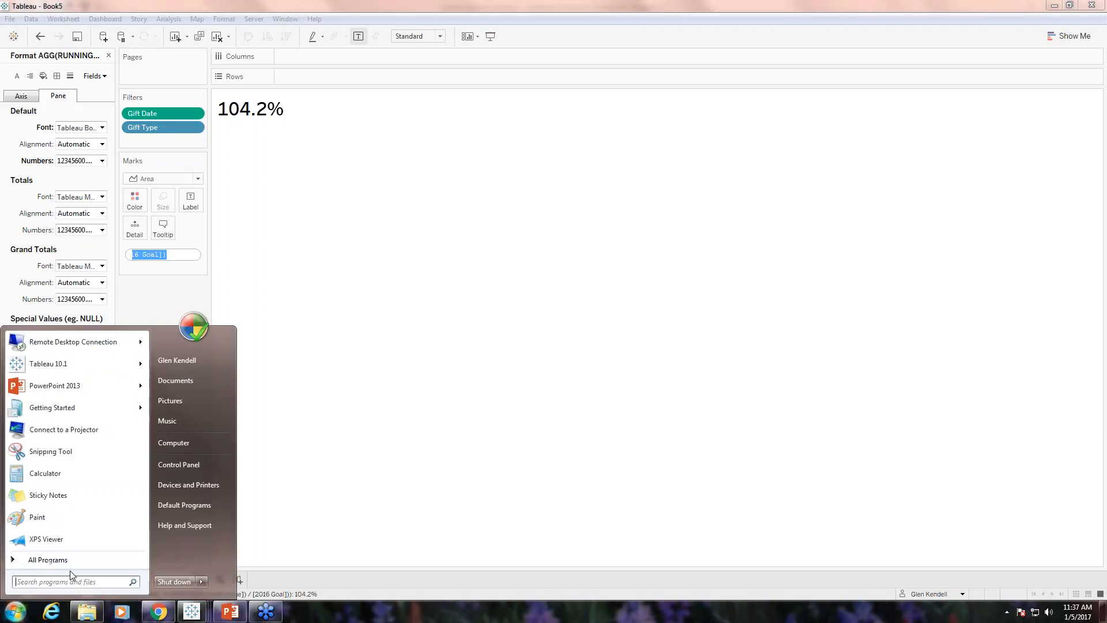
{"action": "type", "text": "note"}
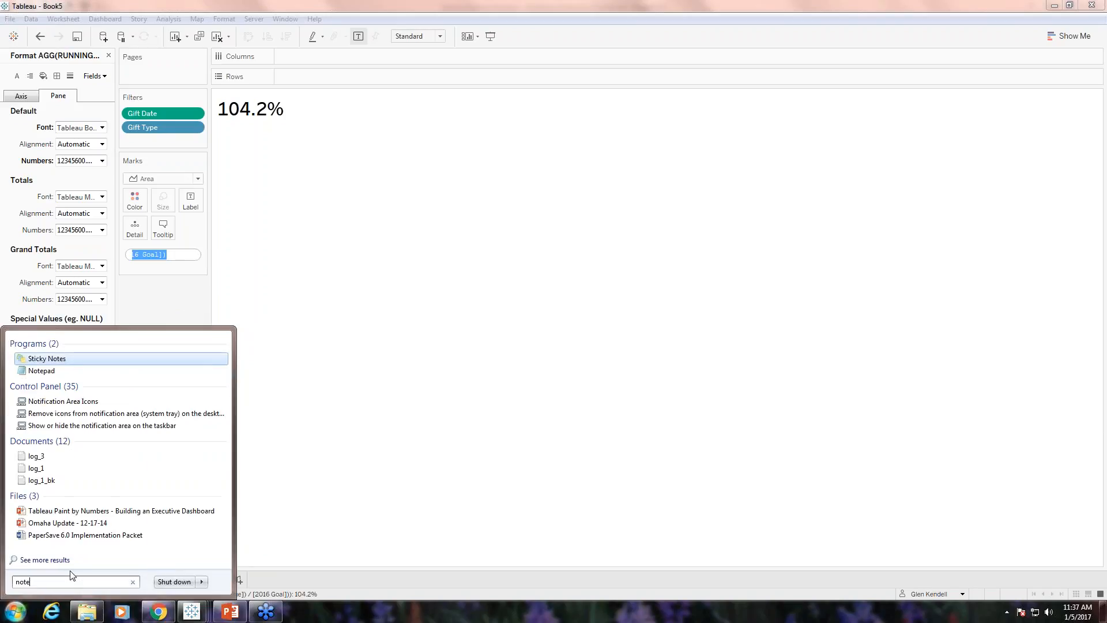
{"action": "type", "text": "pad"}
{"action": "key", "text": "Return"}
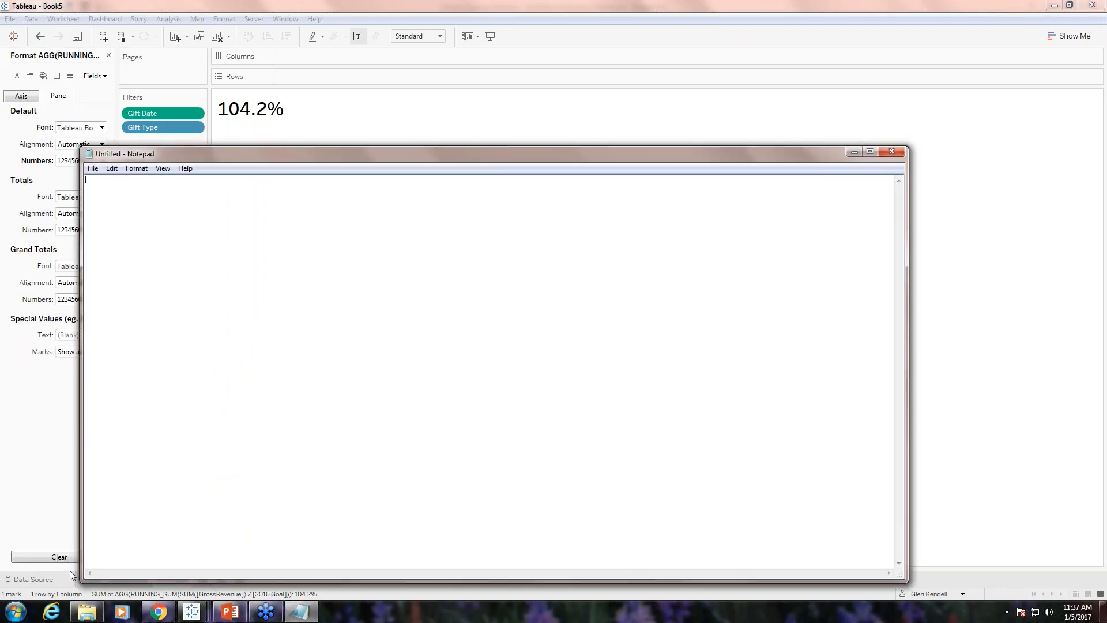
{"action": "key", "text": "ctrl+v"}
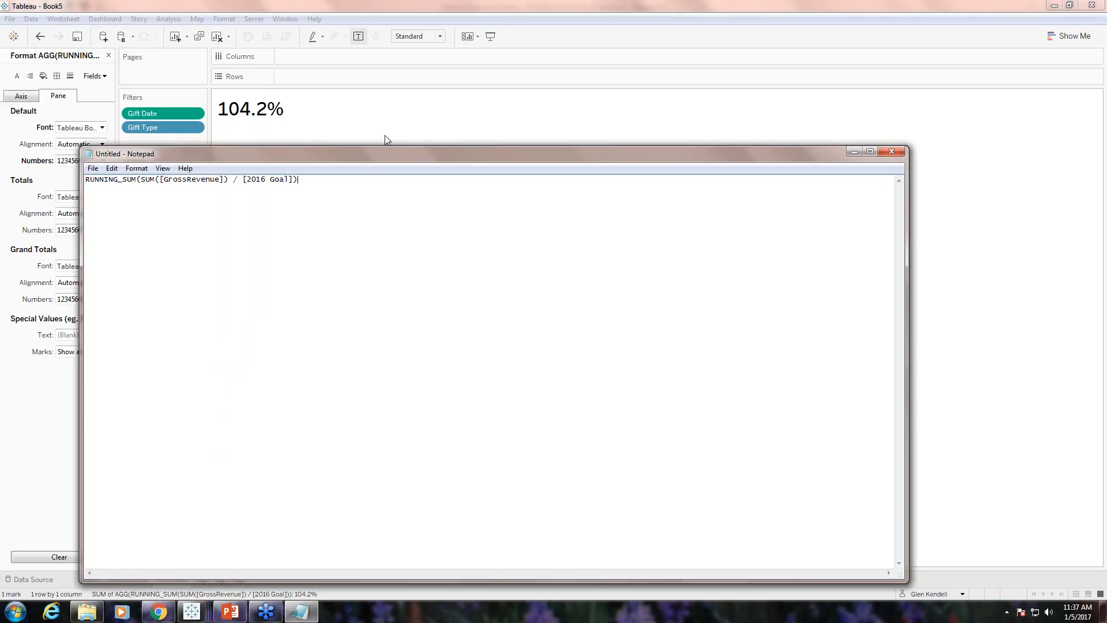
{"action": "left_click_drag", "start_coordinate": [391, 151], "coordinate": [542, 134]}
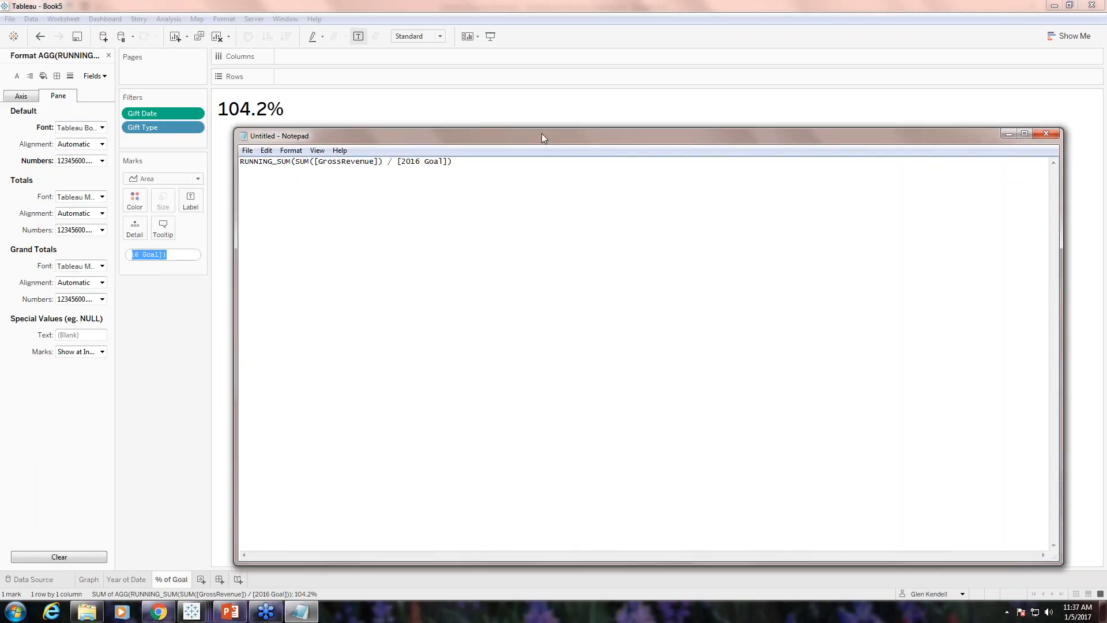
Review the formula in Notepad and the Graph, Year ot Date and % of Goal worksheets in Tableau, leaving Notepad minimized.
{"action": "left_click", "coordinate": [168, 330]}
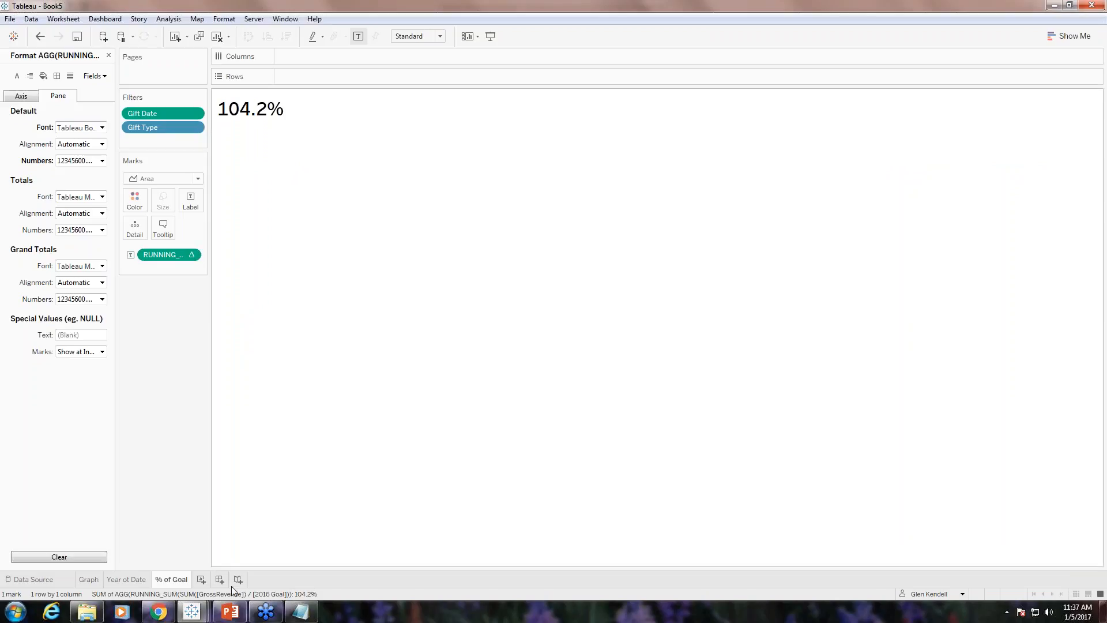
{"action": "left_click", "coordinate": [306, 611]}
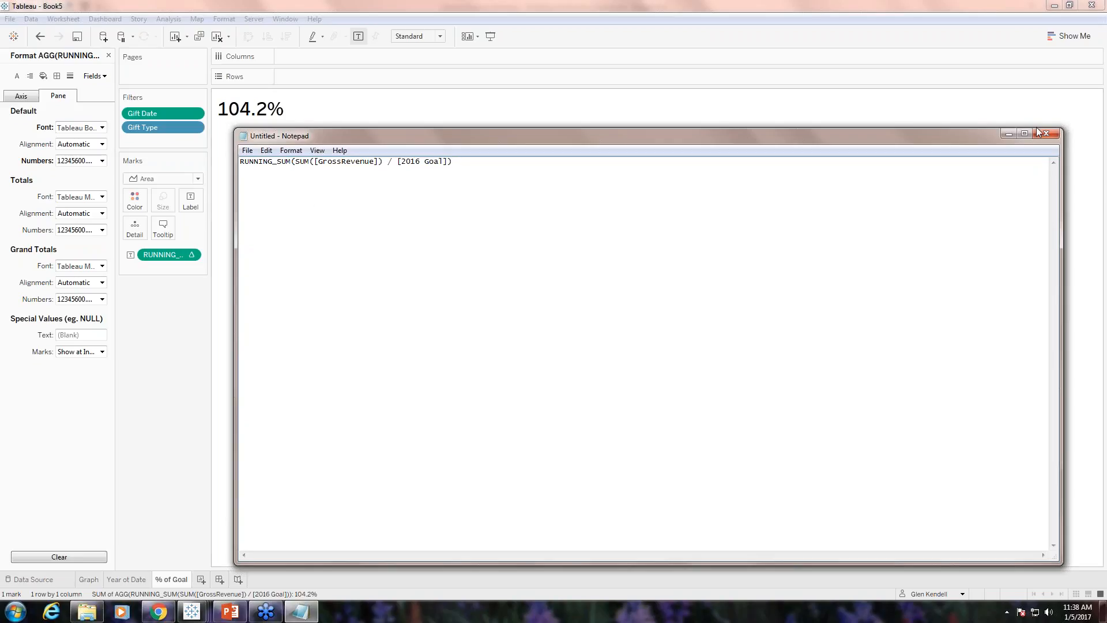
{"action": "left_click", "coordinate": [1008, 134]}
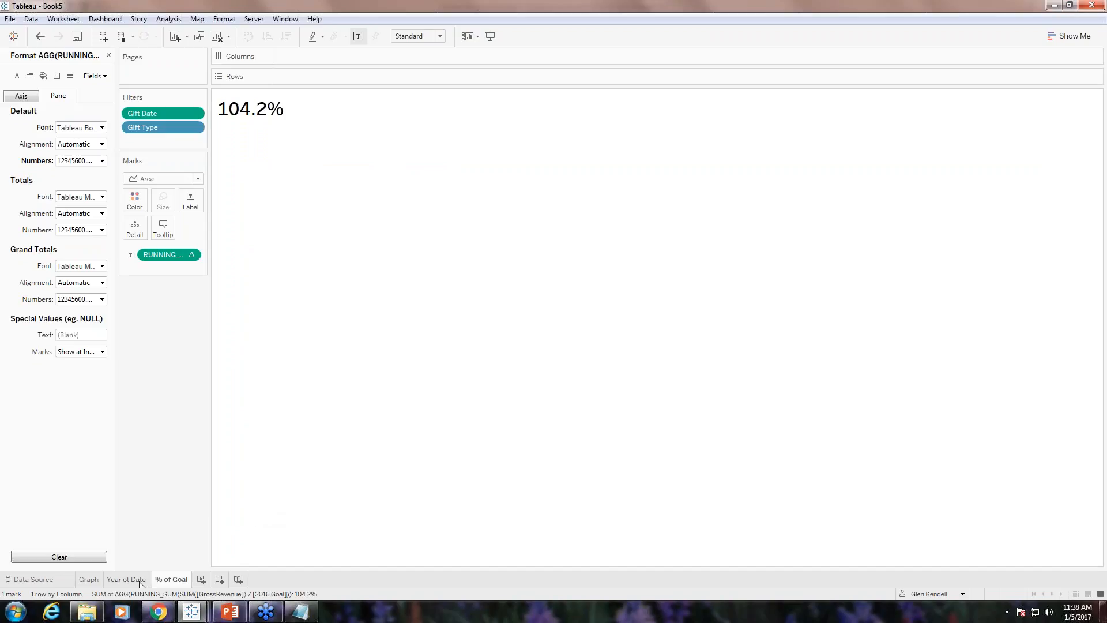
{"action": "left_click", "coordinate": [119, 581]}
{"action": "left_click", "coordinate": [92, 585]}
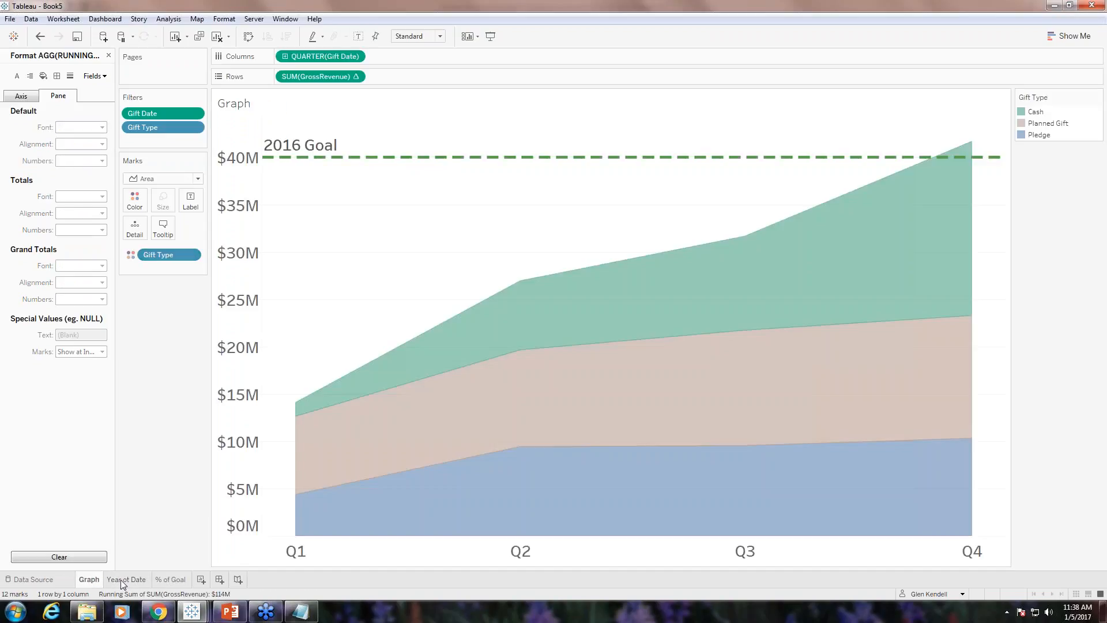
{"action": "left_click", "coordinate": [120, 580]}
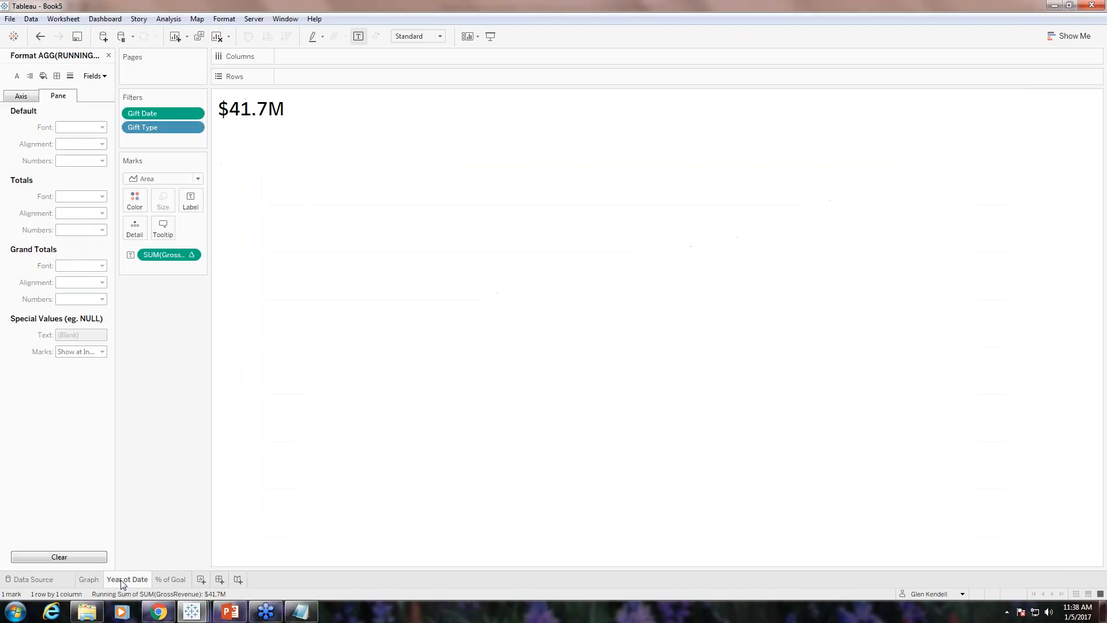
{"action": "left_click", "coordinate": [171, 581]}
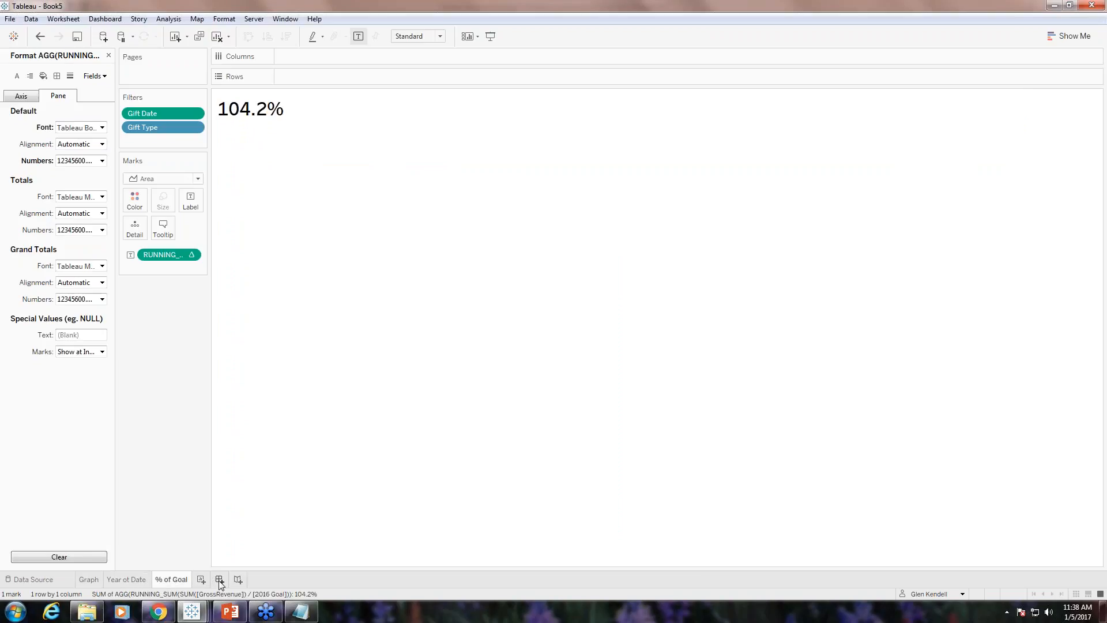
Create a new dashboard and place the Graph sheet in its empty layout.
{"action": "left_click", "coordinate": [219, 579]}
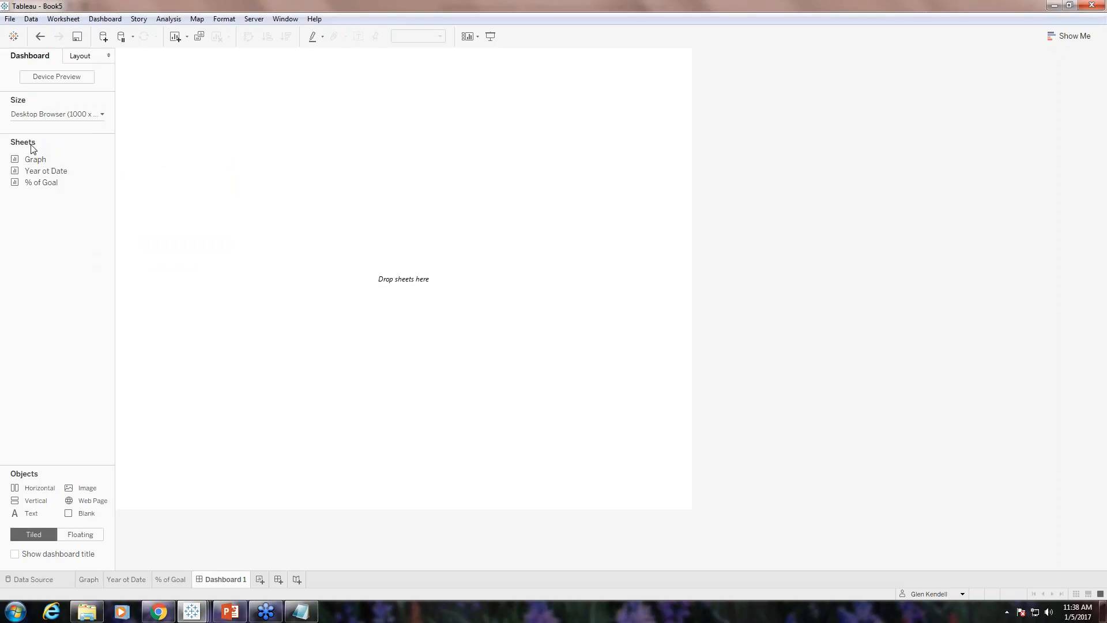
{"action": "mouse_move", "coordinate": [34, 160]}
{"action": "mouse_move", "coordinate": [40, 191]}
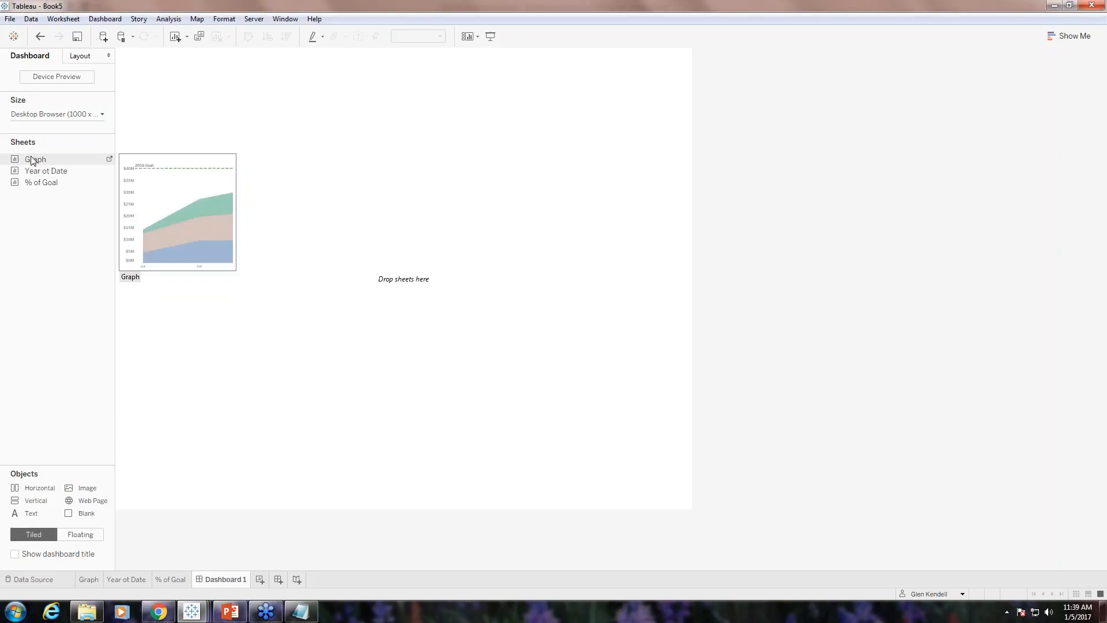
{"action": "left_click_drag", "start_coordinate": [34, 161], "coordinate": [323, 242]}
{"action": "left_click_drag", "start_coordinate": [338, 333], "coordinate": [337, 334]}
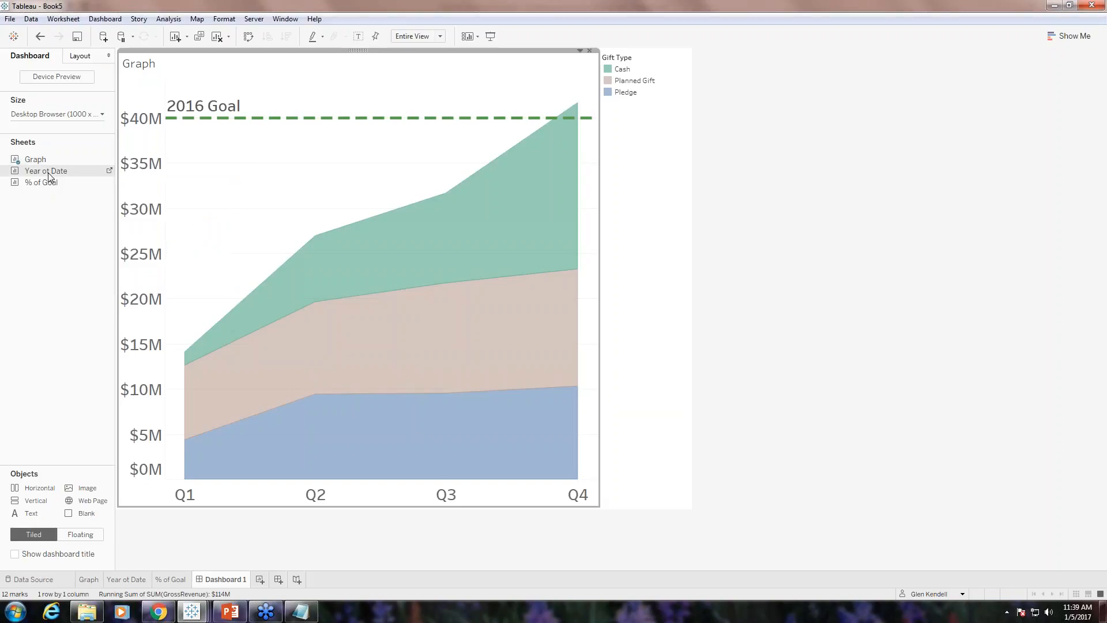
Place the Year ot Date and % of Goal sheets side by side above the graph and reduce their row's height.
{"action": "left_click_drag", "start_coordinate": [49, 173], "coordinate": [177, 60]}
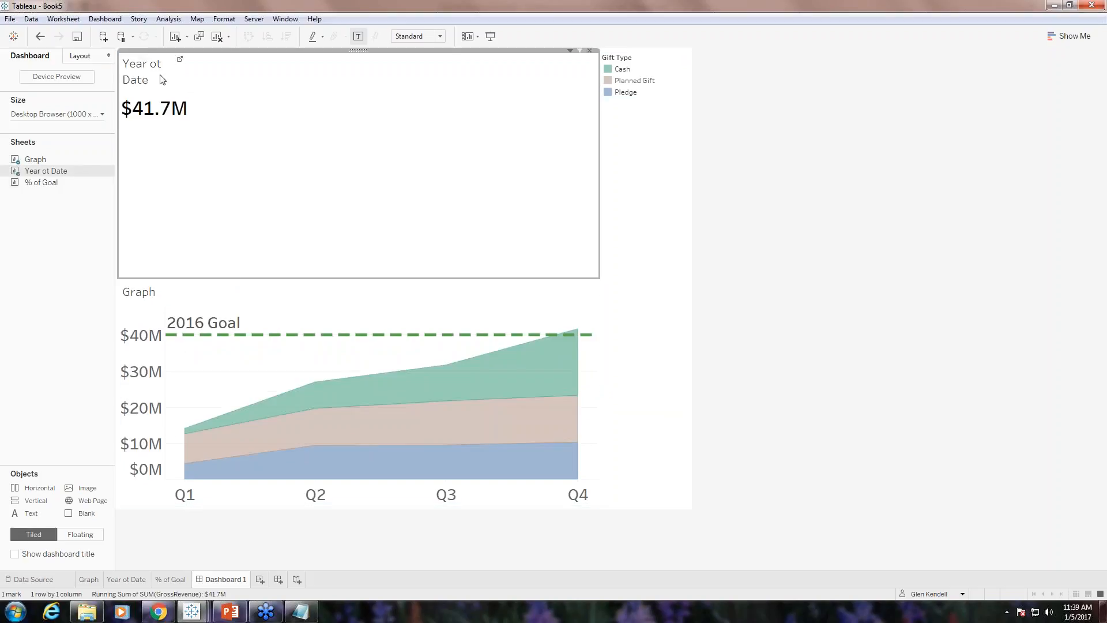
{"action": "left_click_drag", "start_coordinate": [41, 182], "coordinate": [477, 167]}
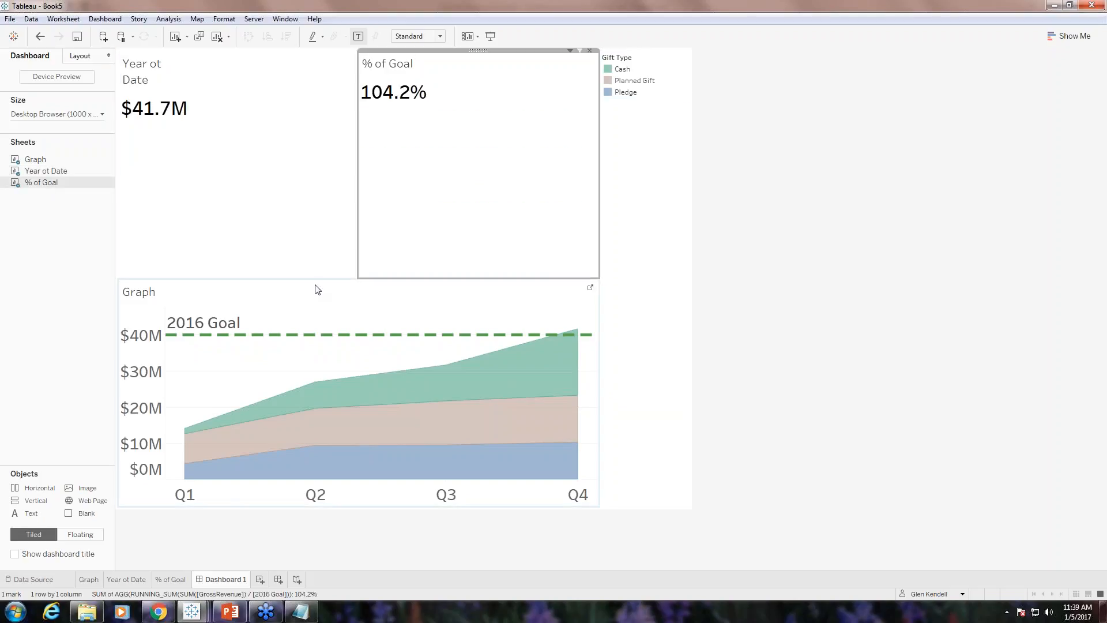
{"action": "left_click_drag", "start_coordinate": [315, 279], "coordinate": [344, 157]}
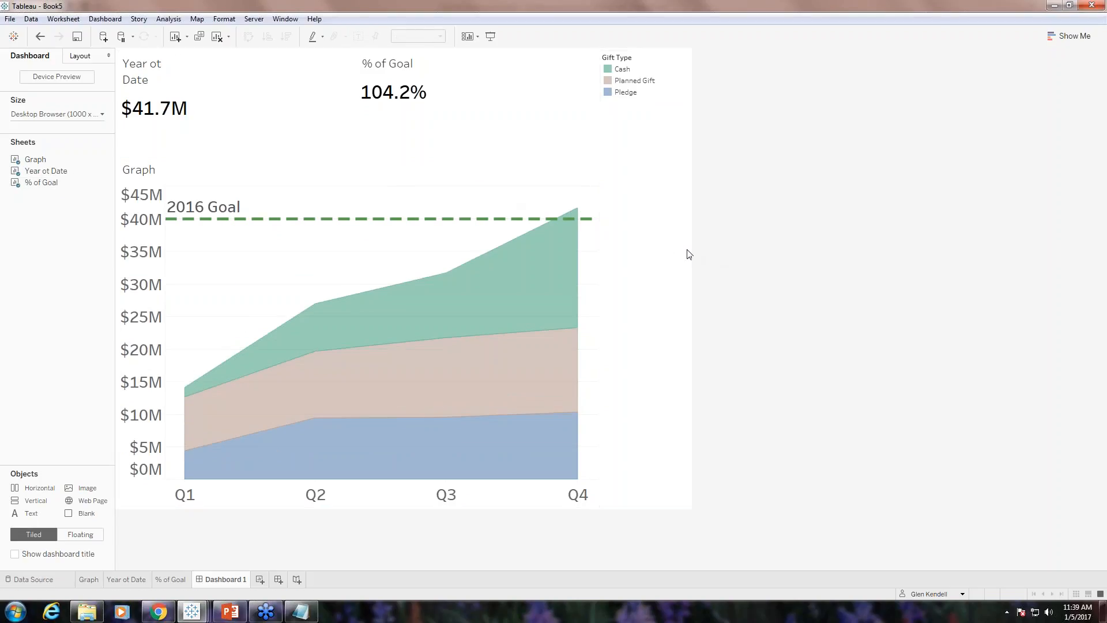
{"action": "left_click", "coordinate": [635, 274]}
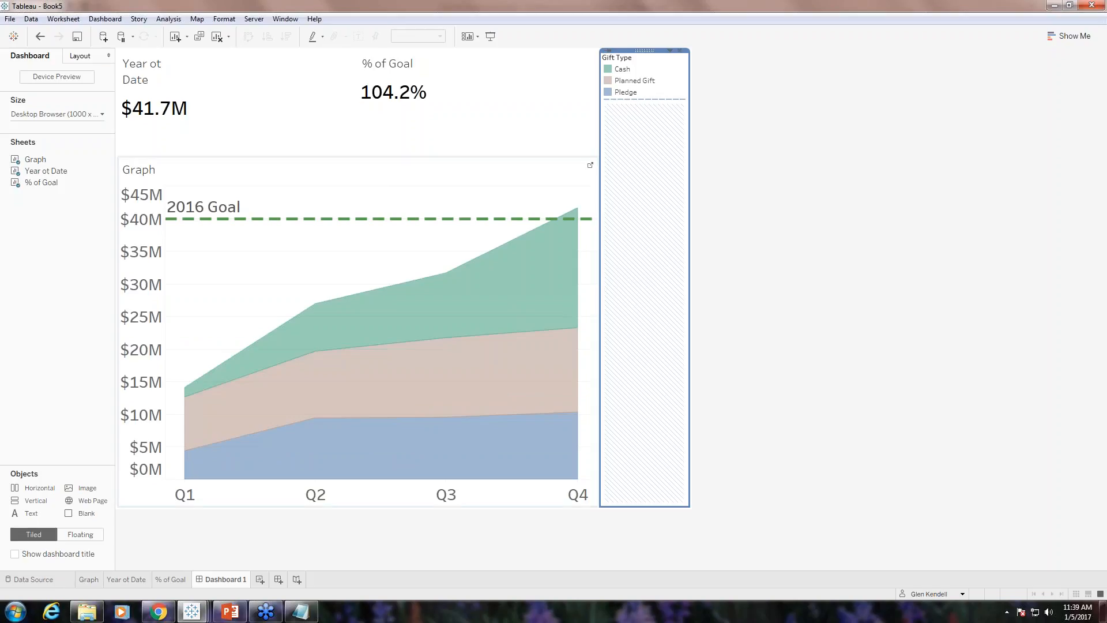
{"action": "left_click_drag", "start_coordinate": [600, 271], "coordinate": [670, 266]}
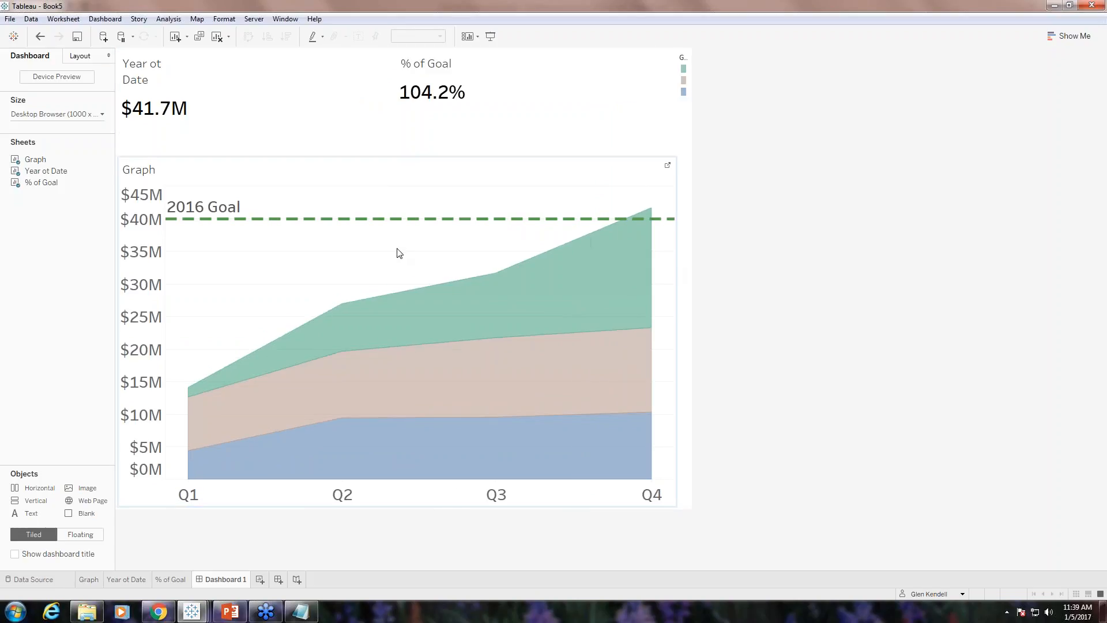
{"action": "left_click", "coordinate": [40, 36]}
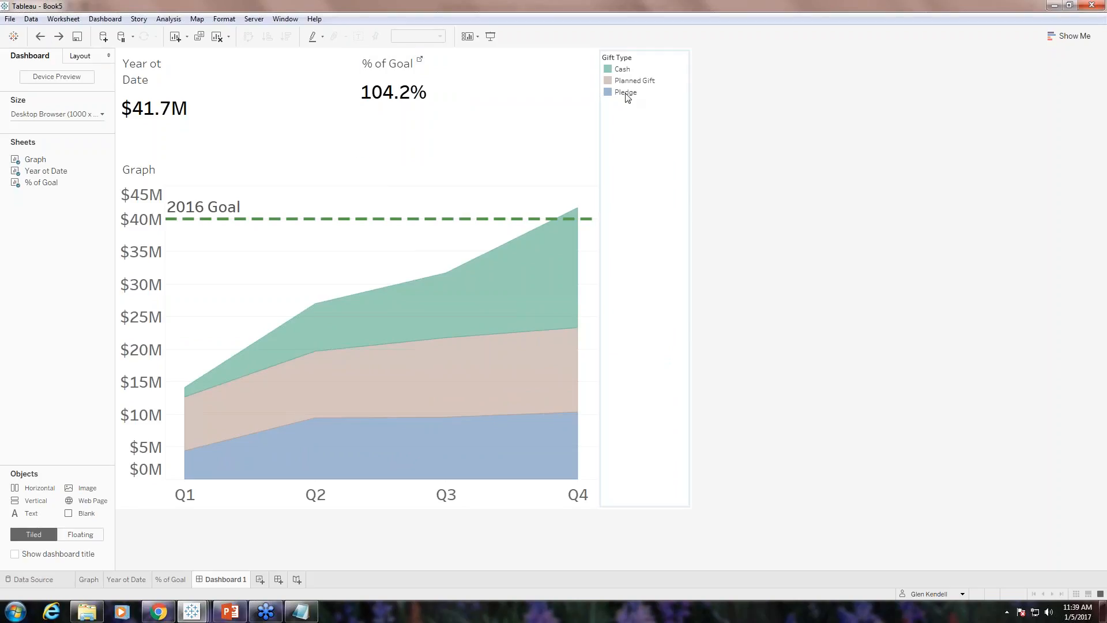
Make the Gift Type legend floating and place it over the graph's empty area above the Q1 values.
{"action": "left_click", "coordinate": [663, 61]}
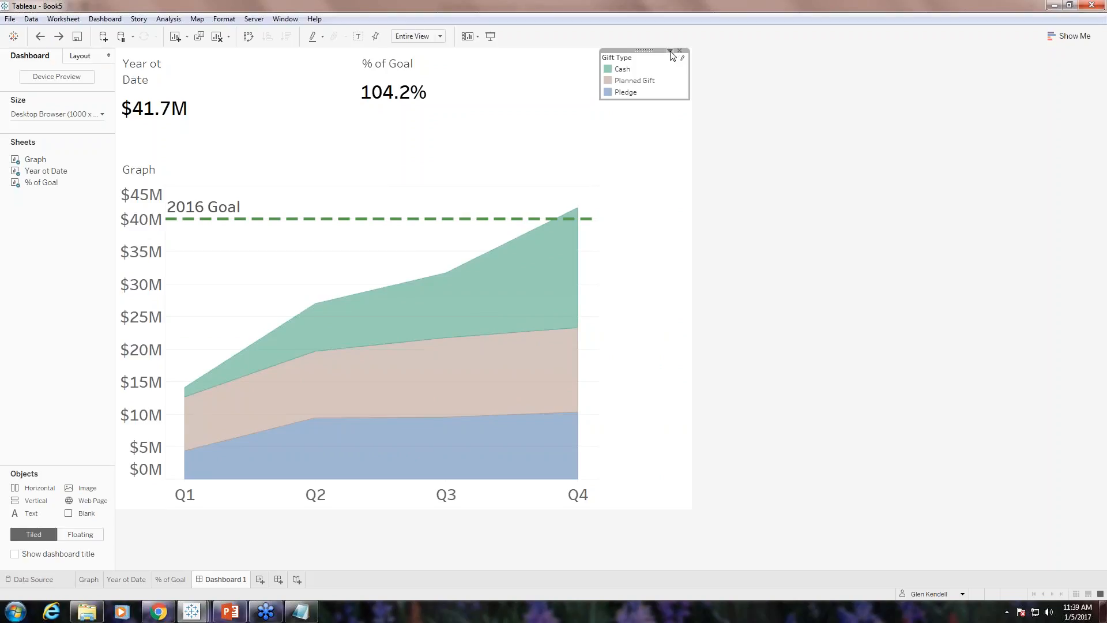
{"action": "left_click", "coordinate": [670, 51]}
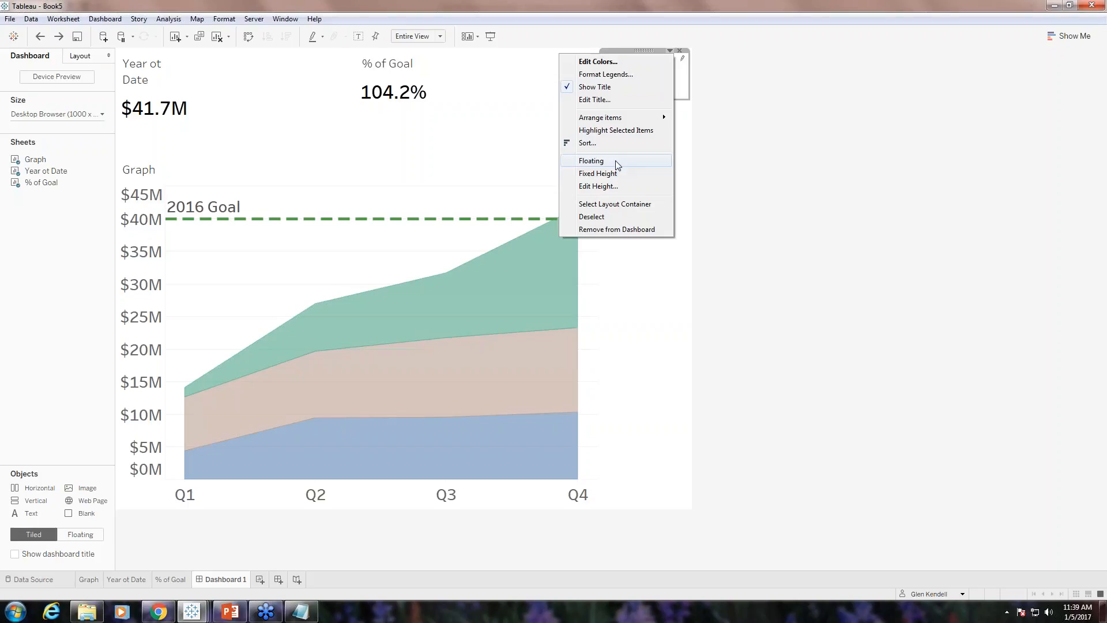
{"action": "left_click", "coordinate": [592, 161]}
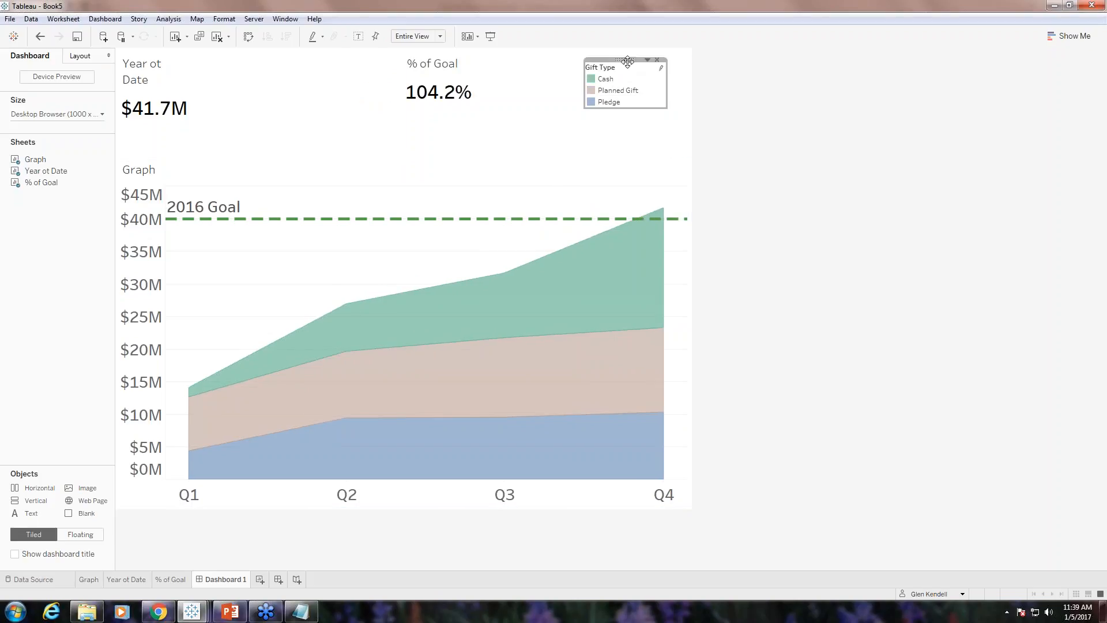
{"action": "left_click_drag", "start_coordinate": [627, 61], "coordinate": [219, 296]}
{"action": "left_click", "coordinate": [320, 267]}
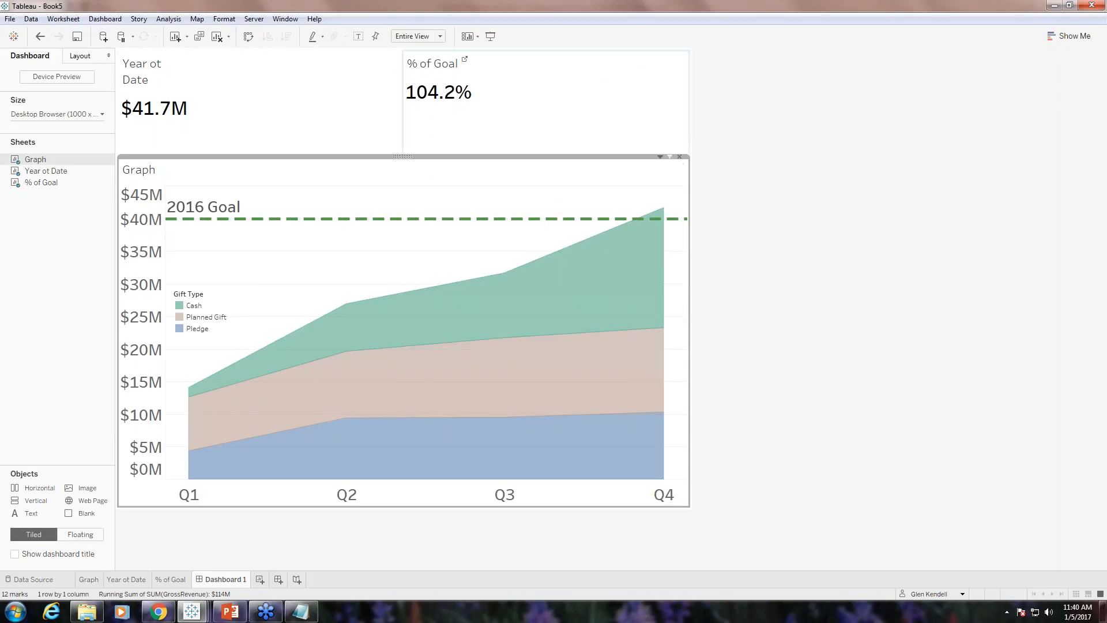
{"action": "left_click_drag", "start_coordinate": [689, 130], "coordinate": [717, 130]}
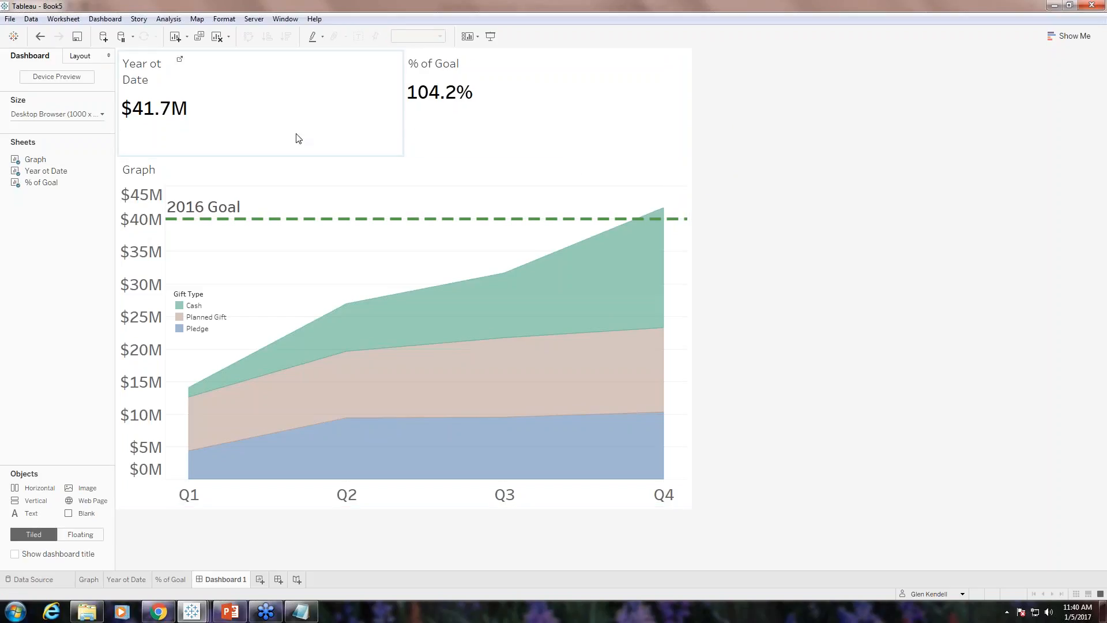
Change the title of the Year ot Date sheet on the dashboard to "2016 Revenue".
{"action": "left_click", "coordinate": [148, 79]}
{"action": "right_click", "coordinate": [148, 75]}
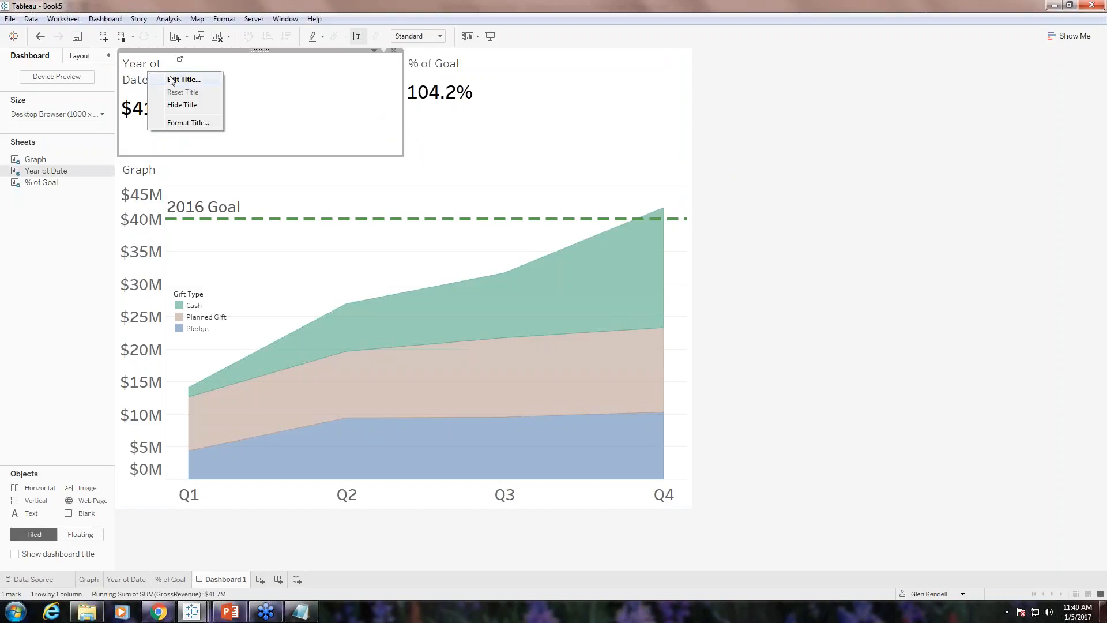
{"action": "left_click", "coordinate": [173, 78]}
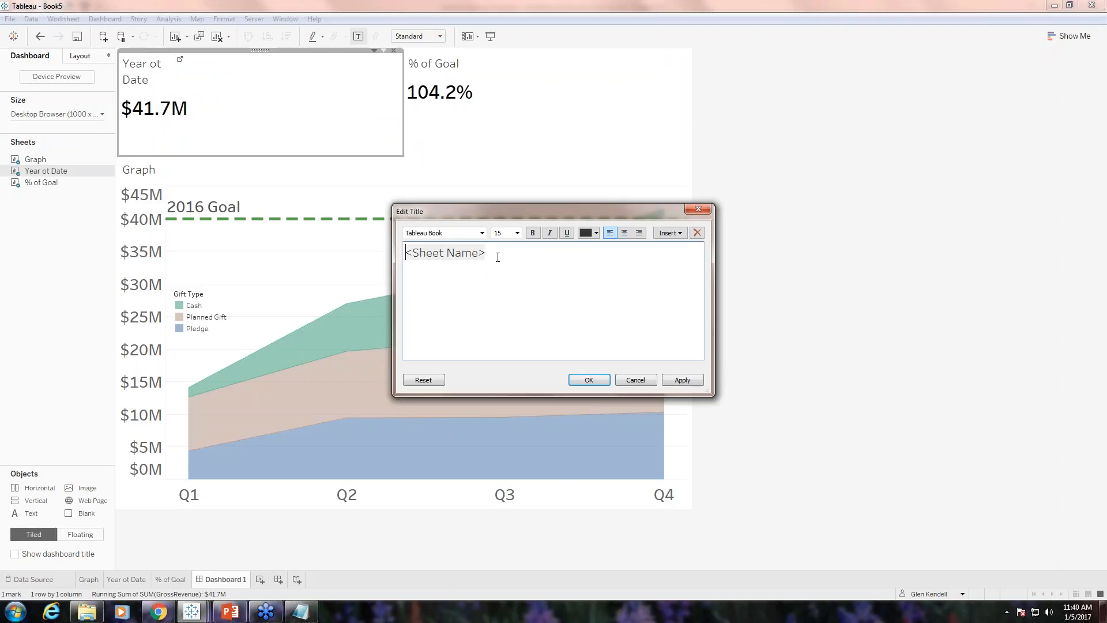
{"action": "type", "text": "2"}
{"action": "left_click_drag", "start_coordinate": [406, 254], "coordinate": [549, 259]}
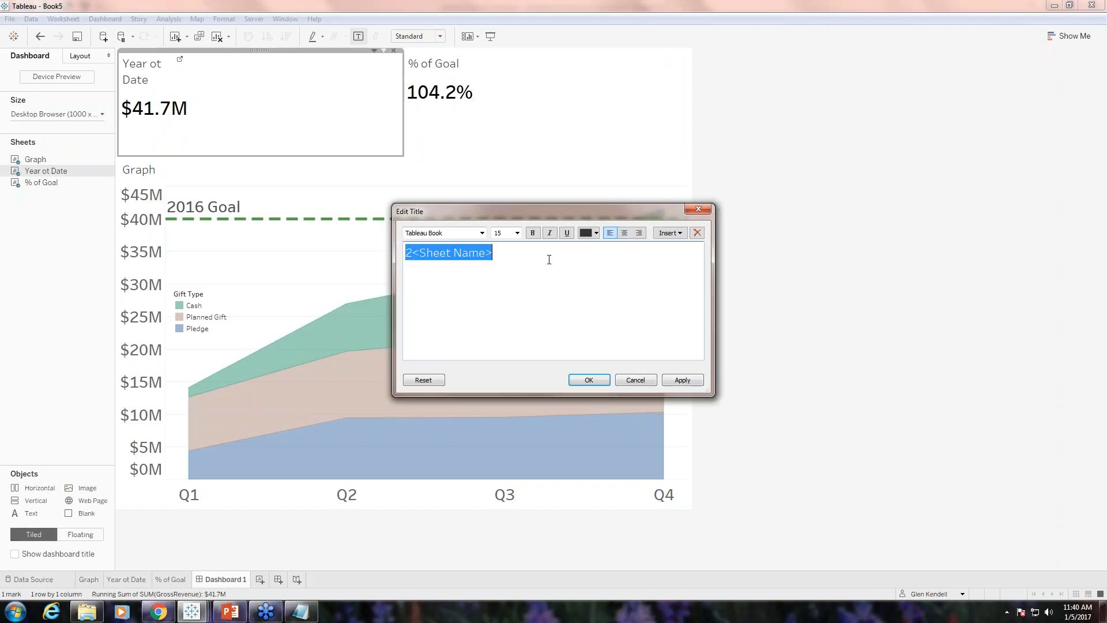
{"action": "type", "text": "2016"}
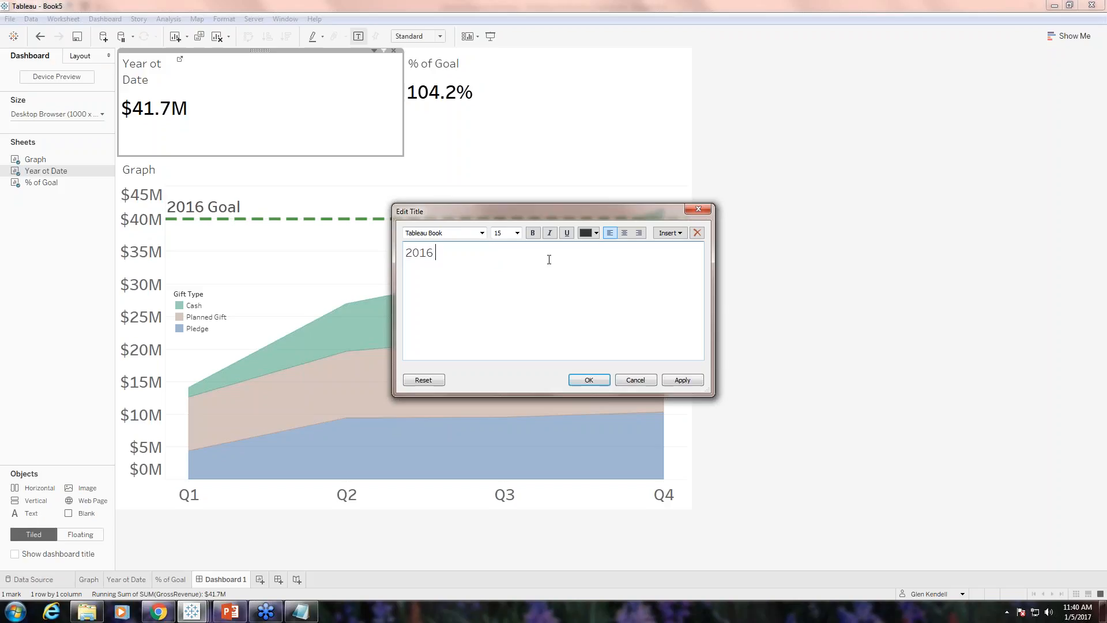
{"action": "type", "text": " Revenue"}
{"action": "left_click", "coordinate": [589, 381]}
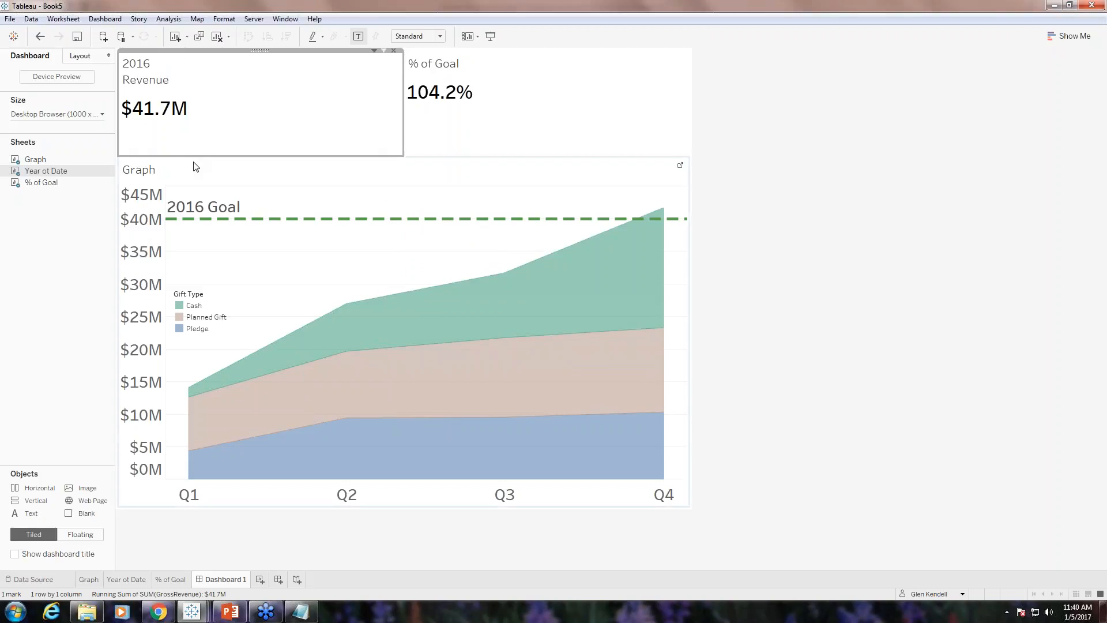
Reduce the height of the row holding the two text sheets and hide the Graph sheet's title.
{"action": "left_click_drag", "start_coordinate": [194, 157], "coordinate": [196, 132]}
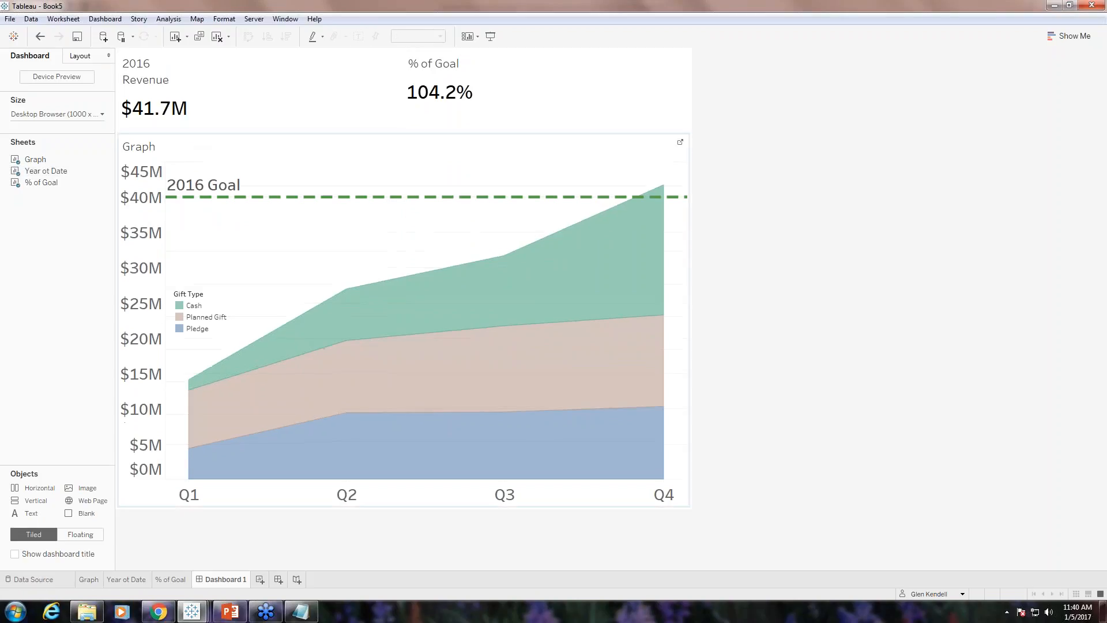
{"action": "mouse_move", "coordinate": [407, 134]}
{"action": "left_mouse_down"}
{"action": "mouse_move", "coordinate": [408, 119]}
{"action": "mouse_move", "coordinate": [403, 132]}
{"action": "left_mouse_up"}
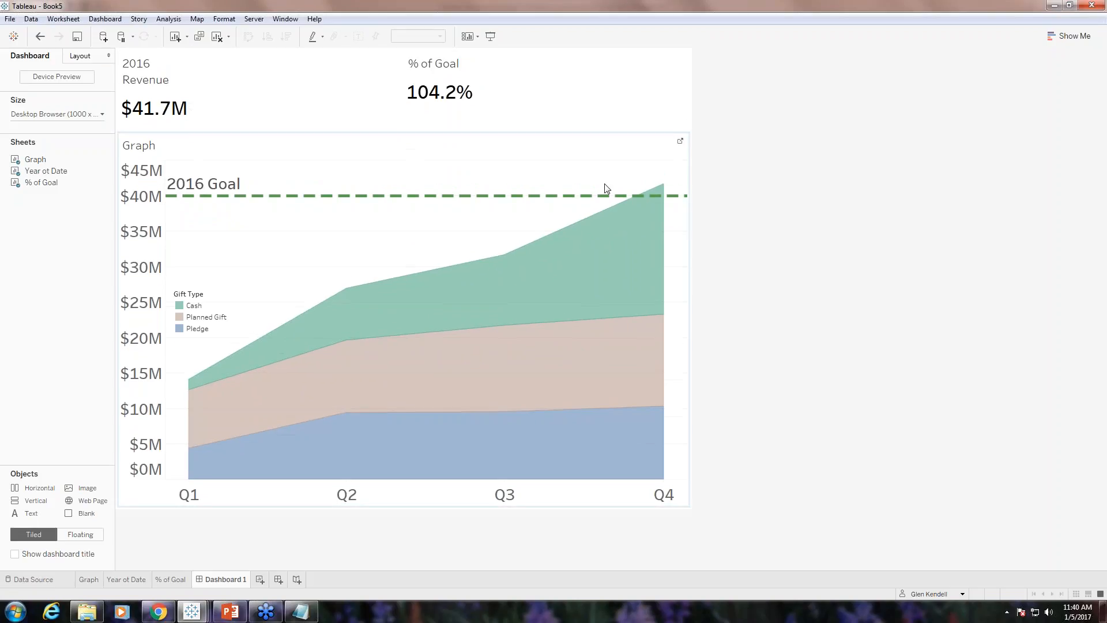
{"action": "left_click", "coordinate": [155, 148]}
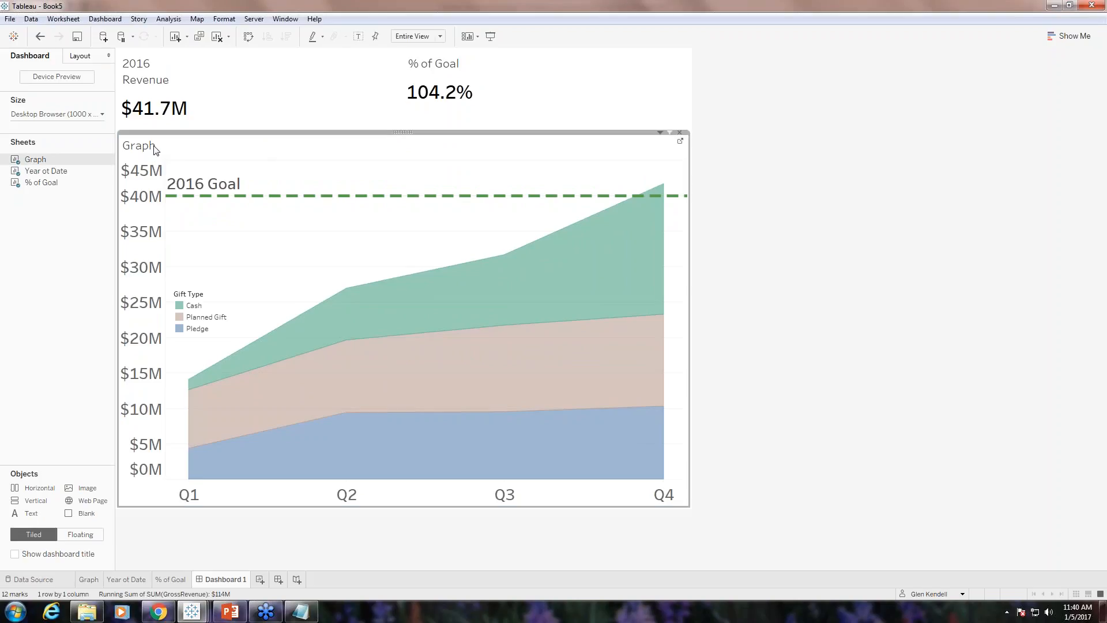
{"action": "right_click", "coordinate": [155, 148]}
{"action": "left_click", "coordinate": [172, 180]}
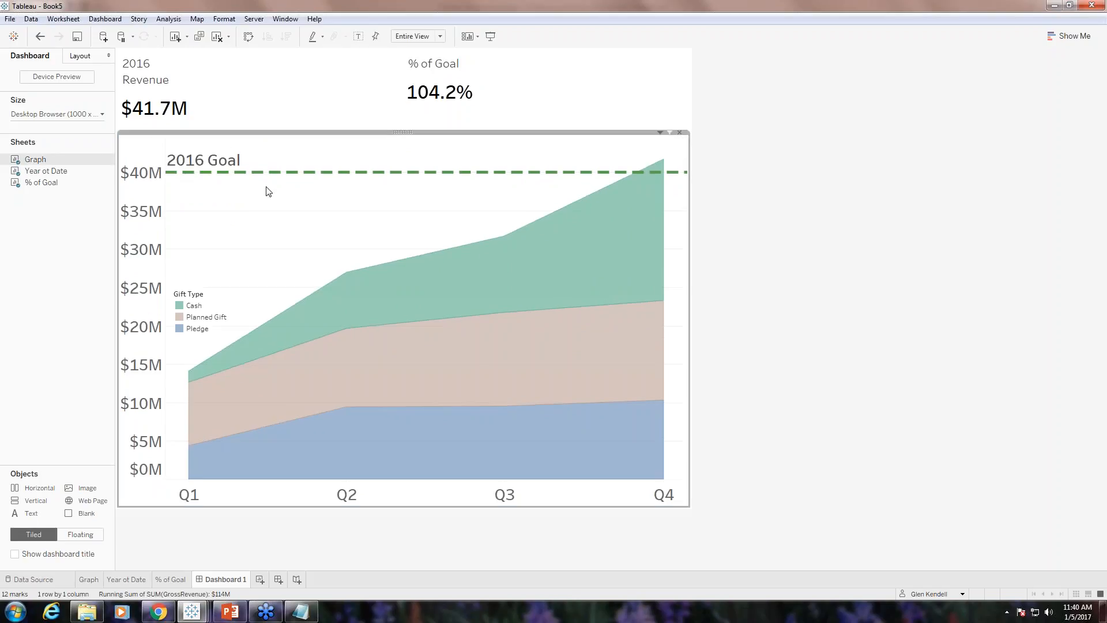
{"action": "left_click", "coordinate": [774, 398]}
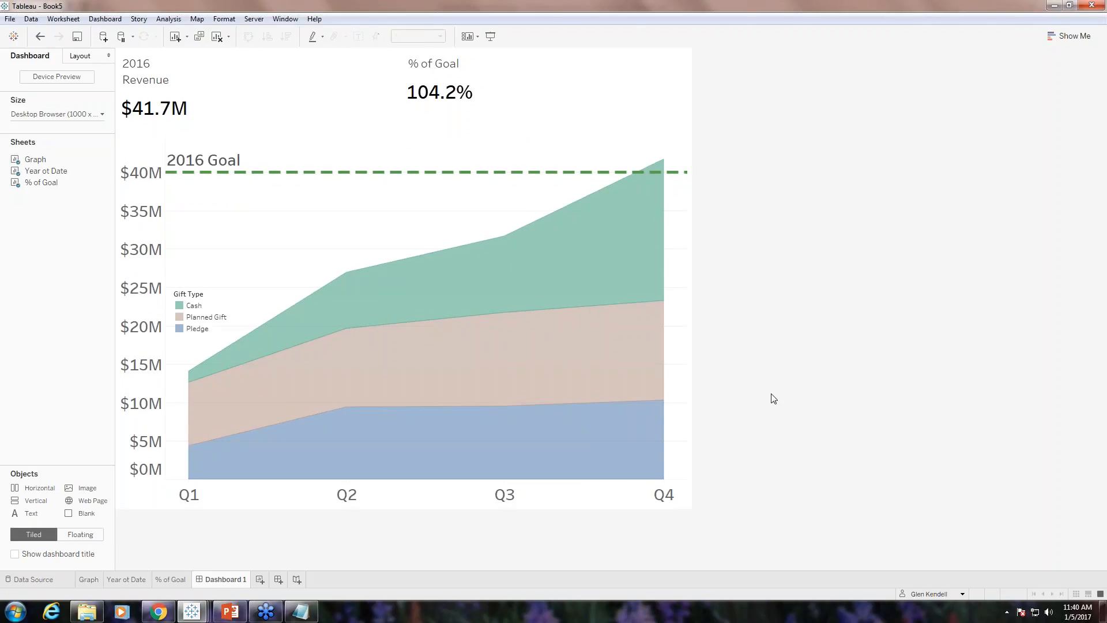
Examine the preset fixed-size options for the dashboard and a Cash data point on the graph.
{"action": "left_click", "coordinate": [103, 115]}
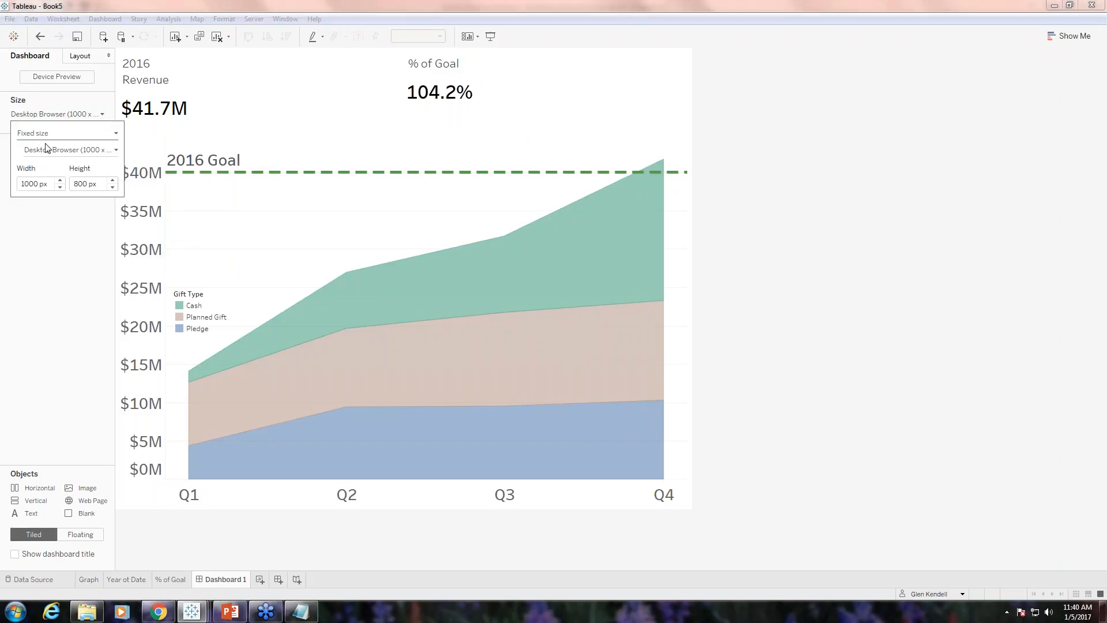
{"action": "left_click", "coordinate": [116, 152]}
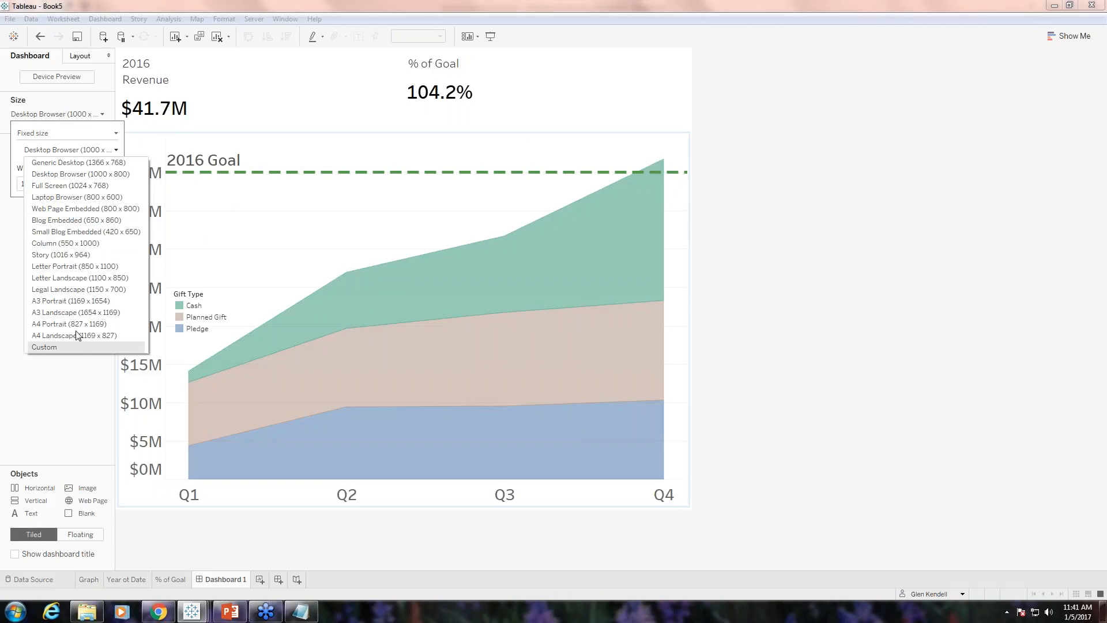
{"action": "left_click", "coordinate": [16, 267]}
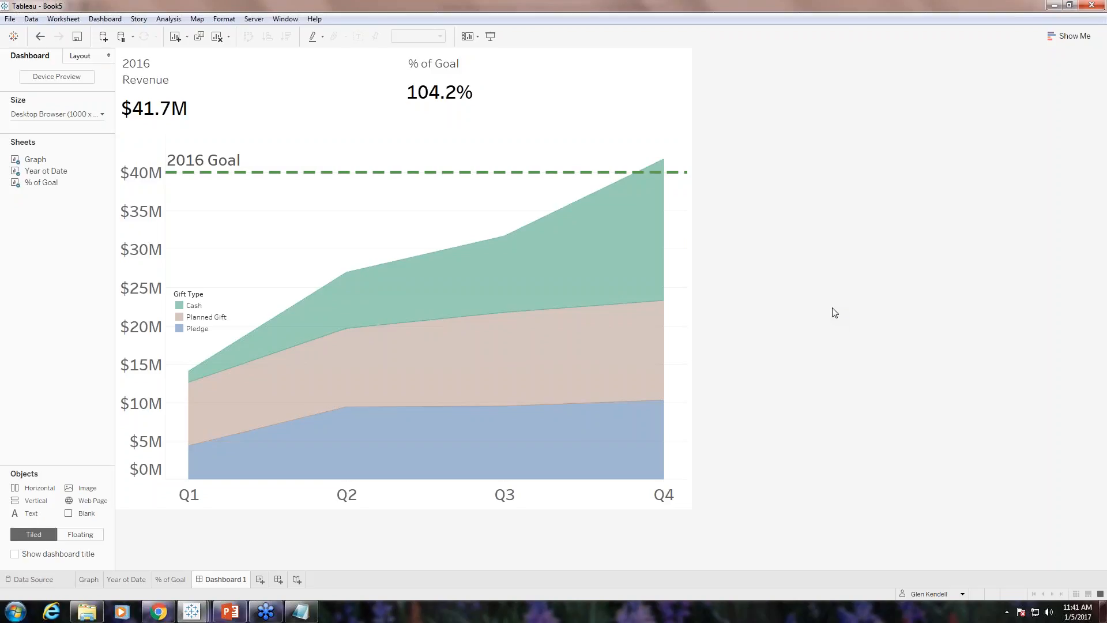
{"action": "mouse_move", "coordinate": [548, 290]}
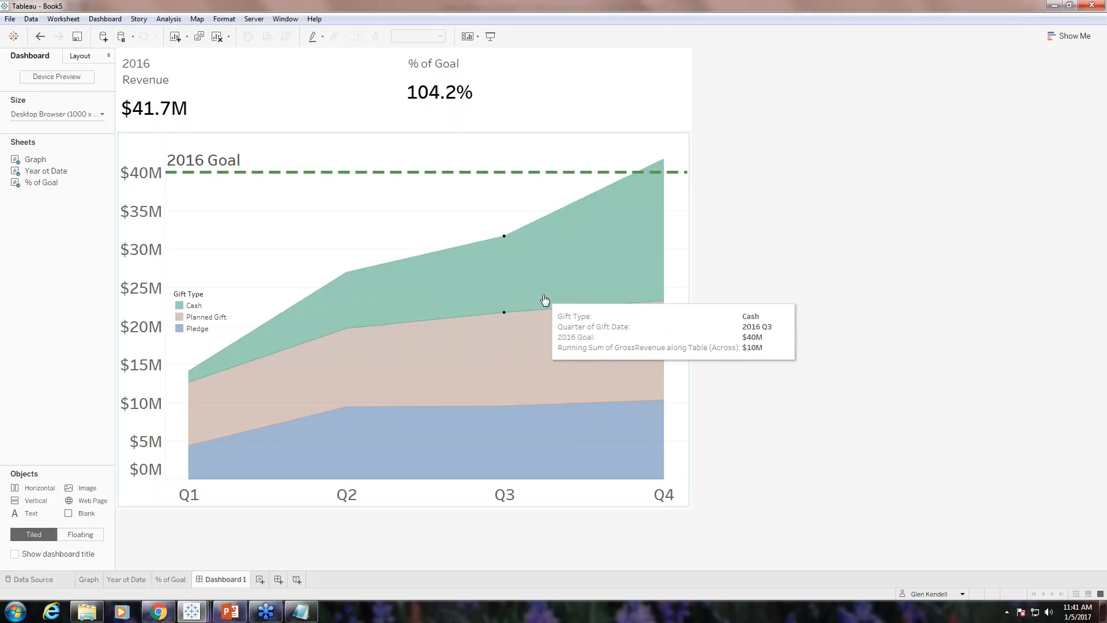
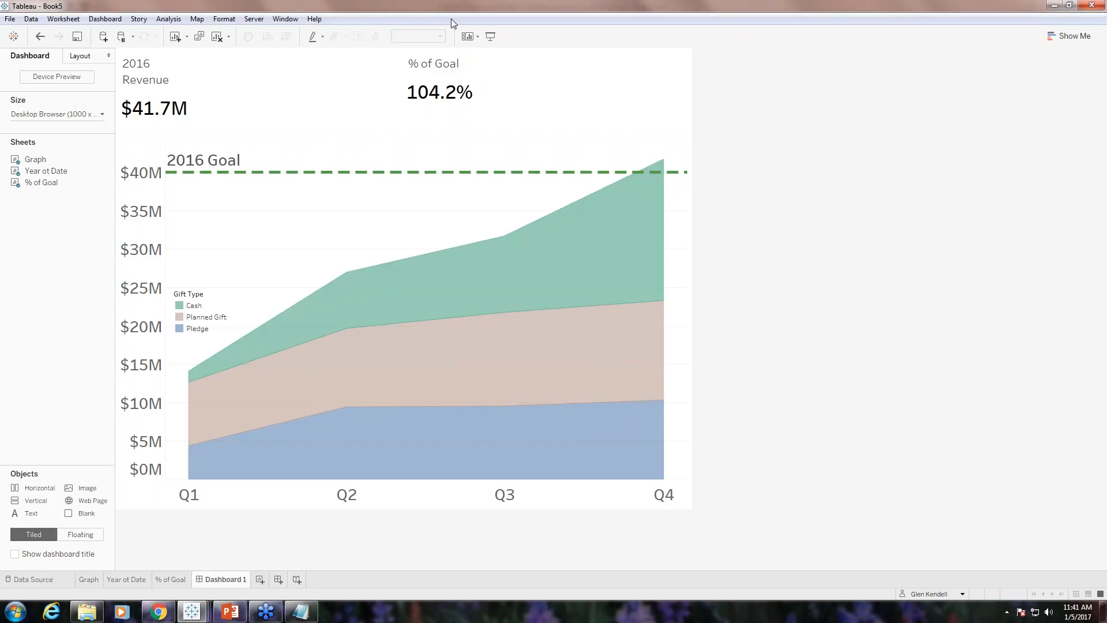
Start publishing the workbook to Tableau Server with Jam as the target project.
{"action": "left_click", "coordinate": [257, 20]}
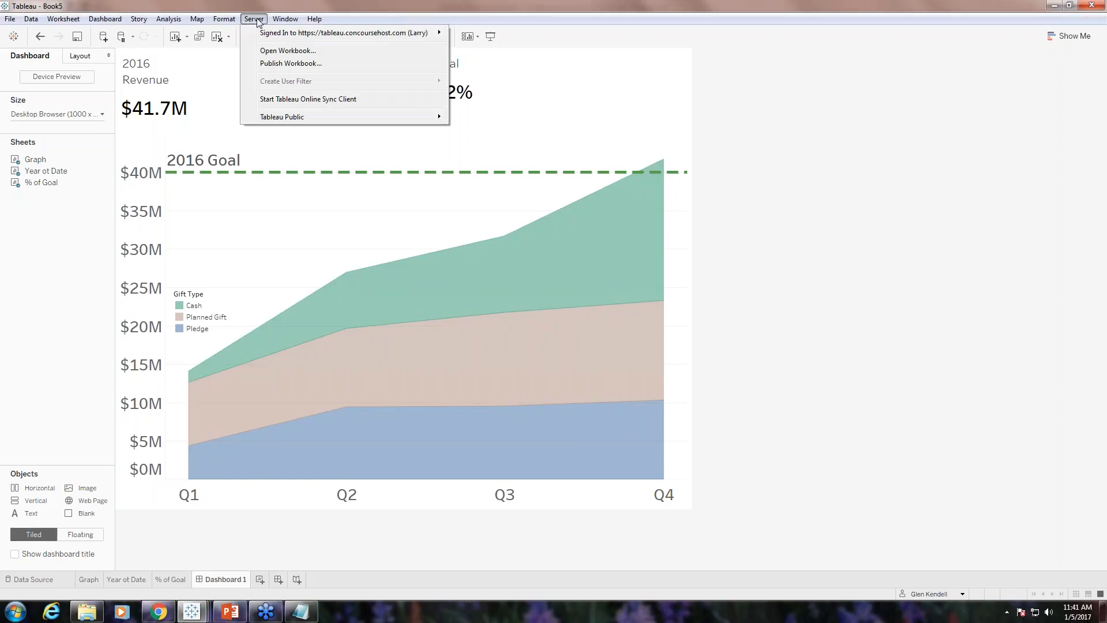
{"action": "left_click", "coordinate": [279, 70]}
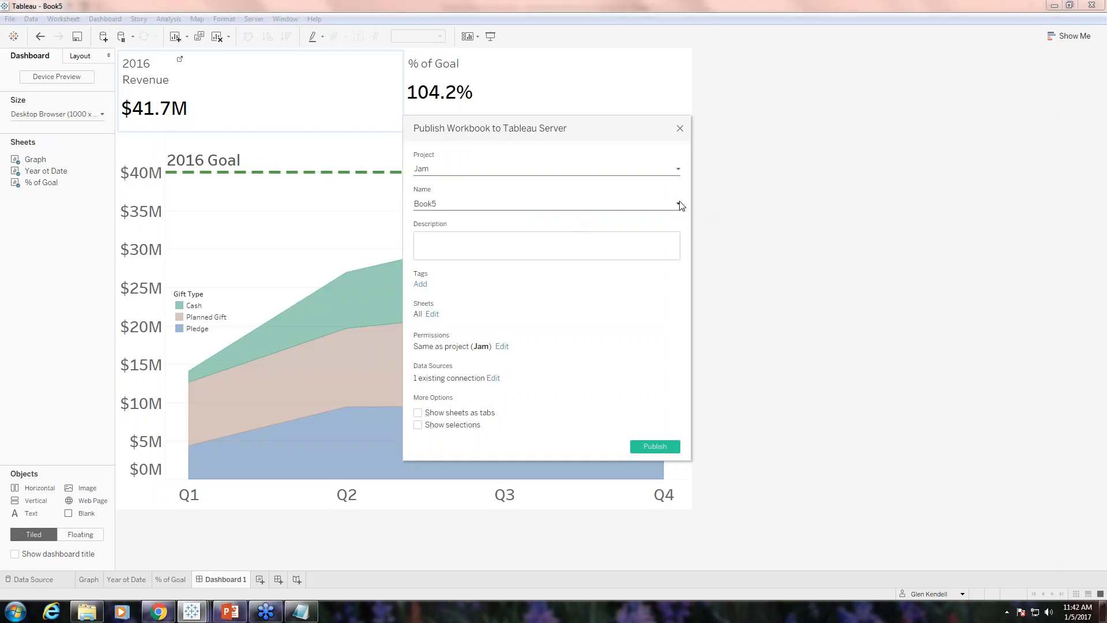
{"action": "left_click", "coordinate": [678, 170]}
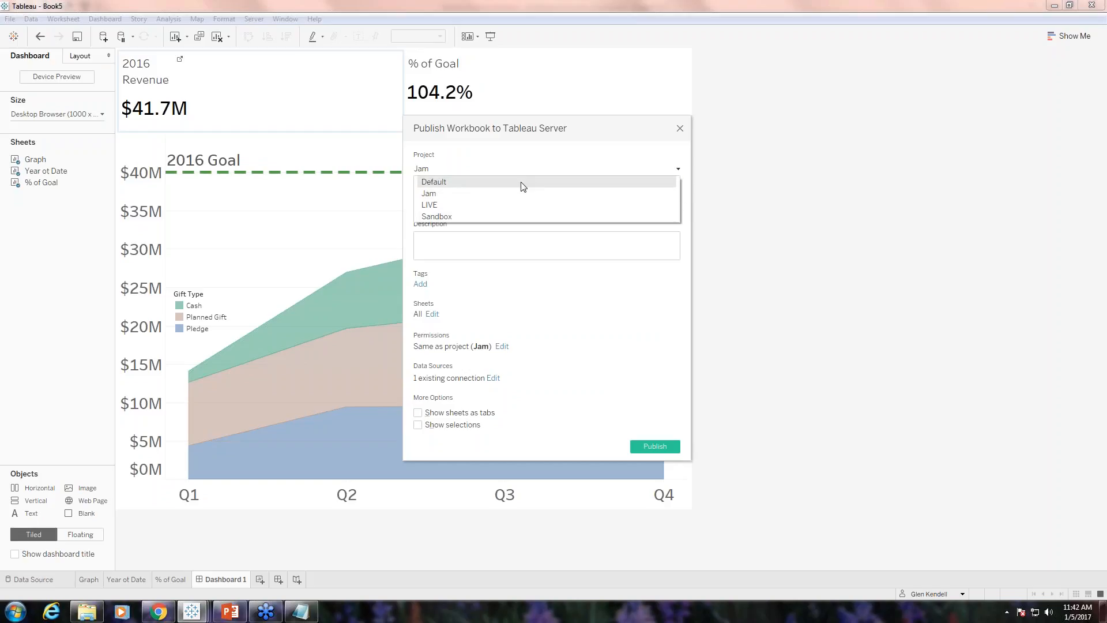
{"action": "left_click", "coordinate": [507, 194]}
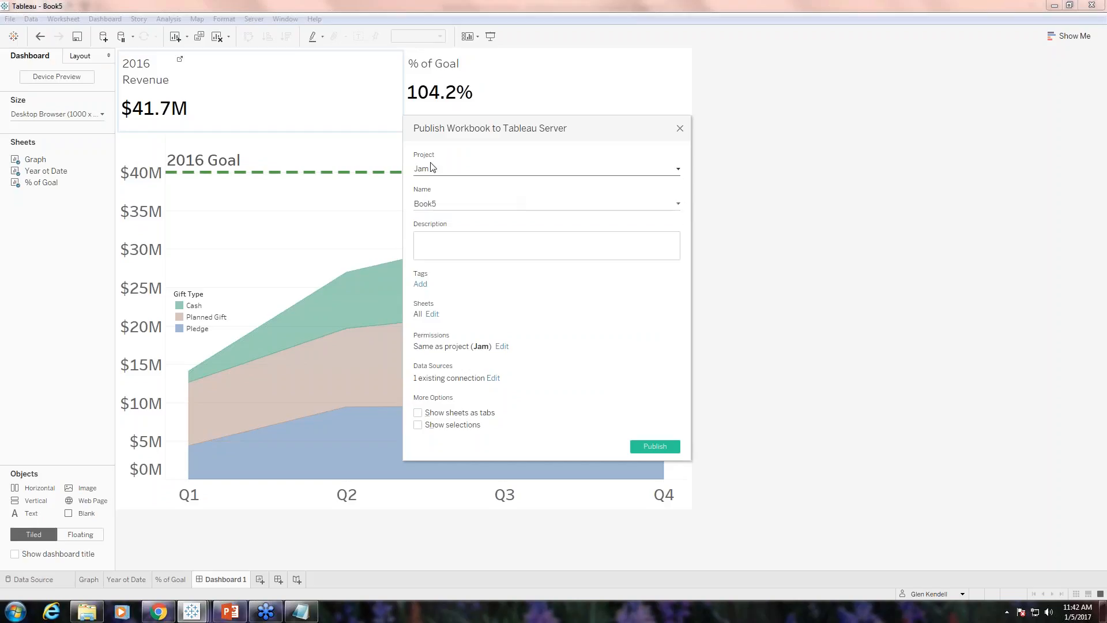
Name the workbook "Tableau Webinar - Jan 5 2017" and publish it.
{"action": "left_click", "coordinate": [679, 203]}
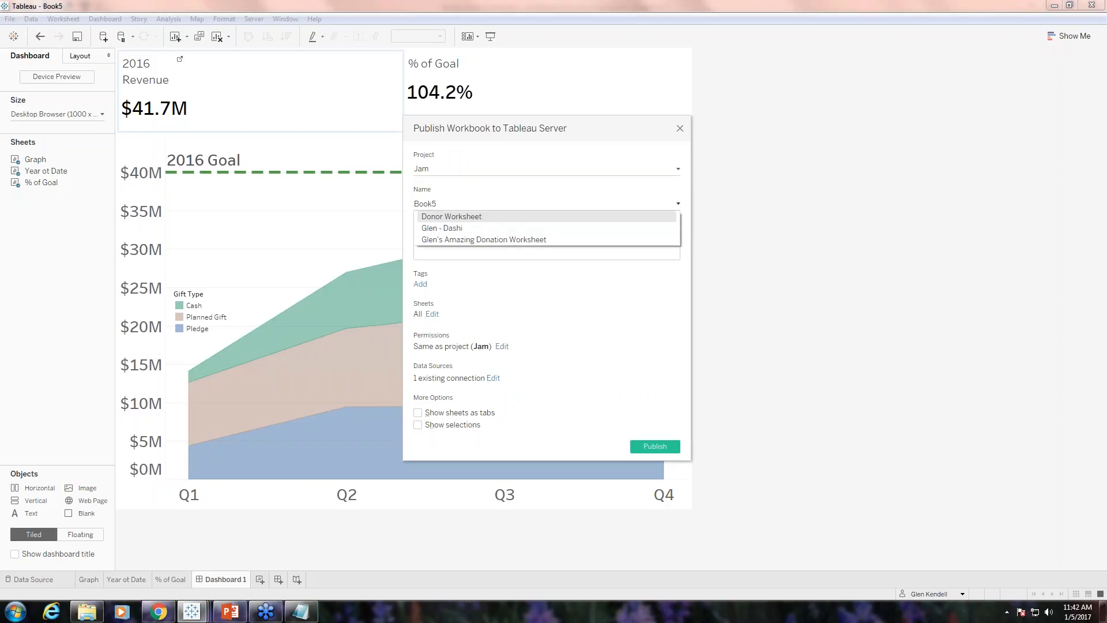
{"action": "left_click", "coordinate": [437, 204]}
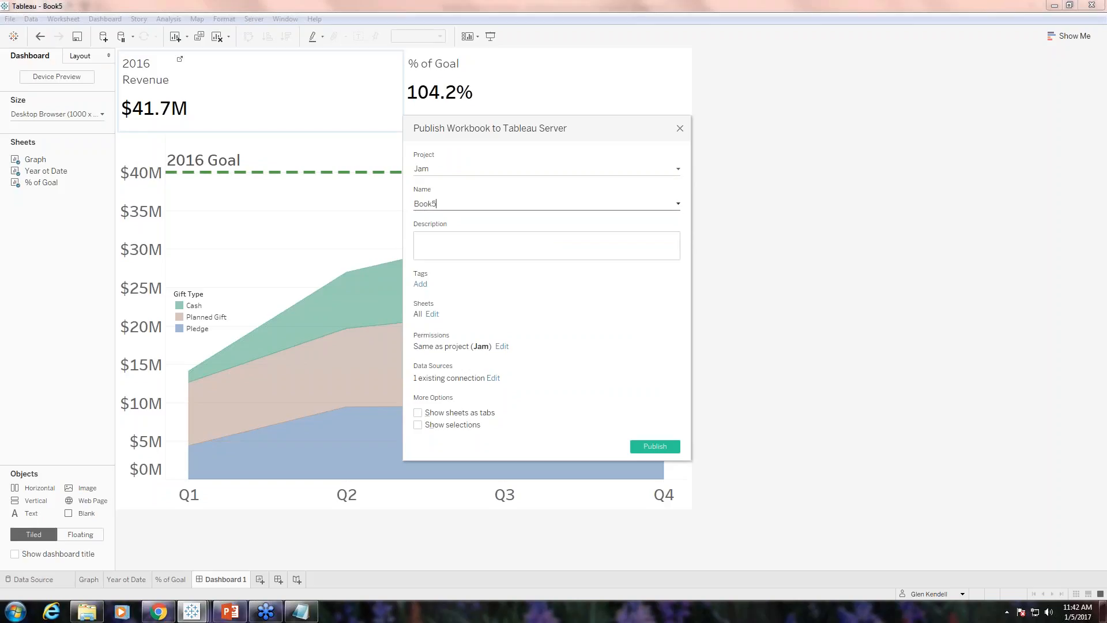
{"action": "key", "text": "BackSpace"}
{"action": "key", "text": "BackSpace"}
{"action": "key", "text": "BackSpace"}
{"action": "key", "text": "BackSpace"}
{"action": "key", "text": "BackSpace"}
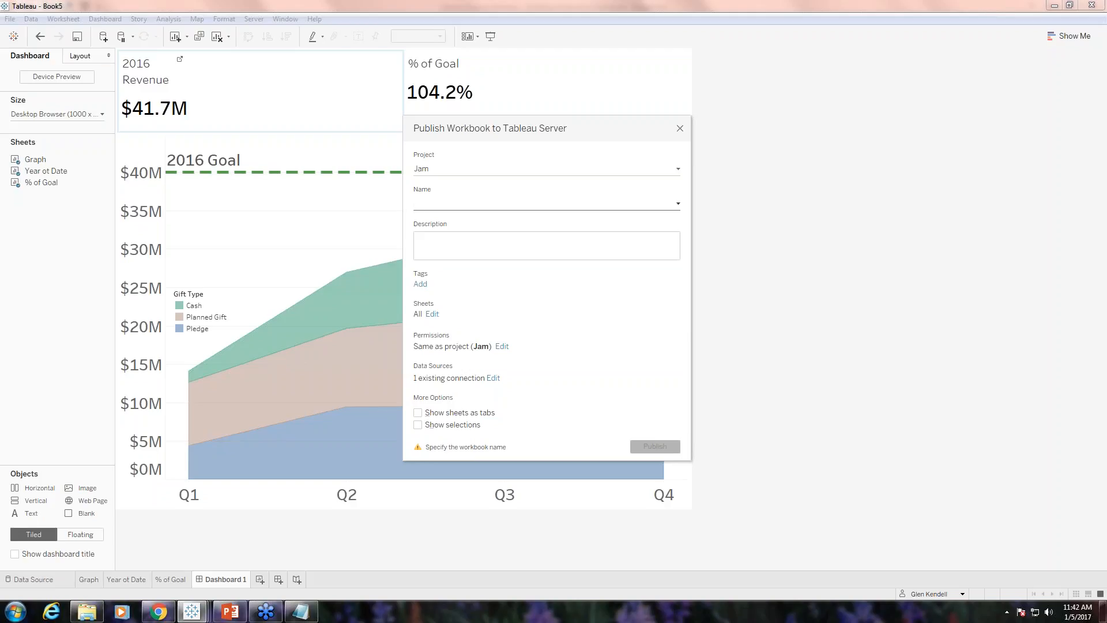
{"action": "type", "text": "Tableau "}
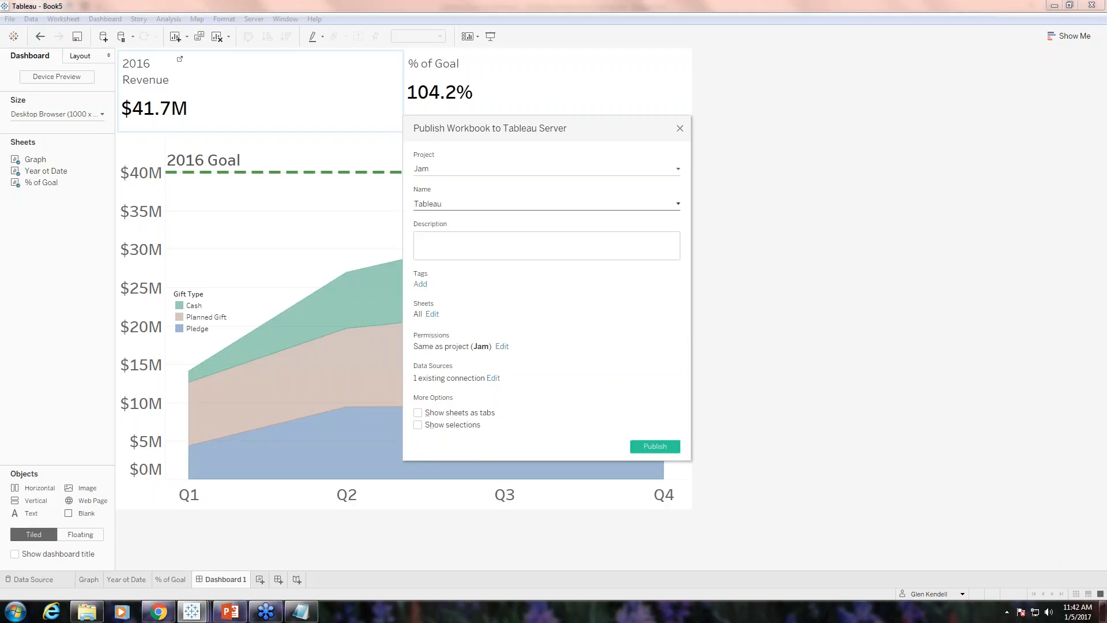
{"action": "type", "text": "Webinar - Jan 5 2017"}
{"action": "left_click", "coordinate": [646, 446]}
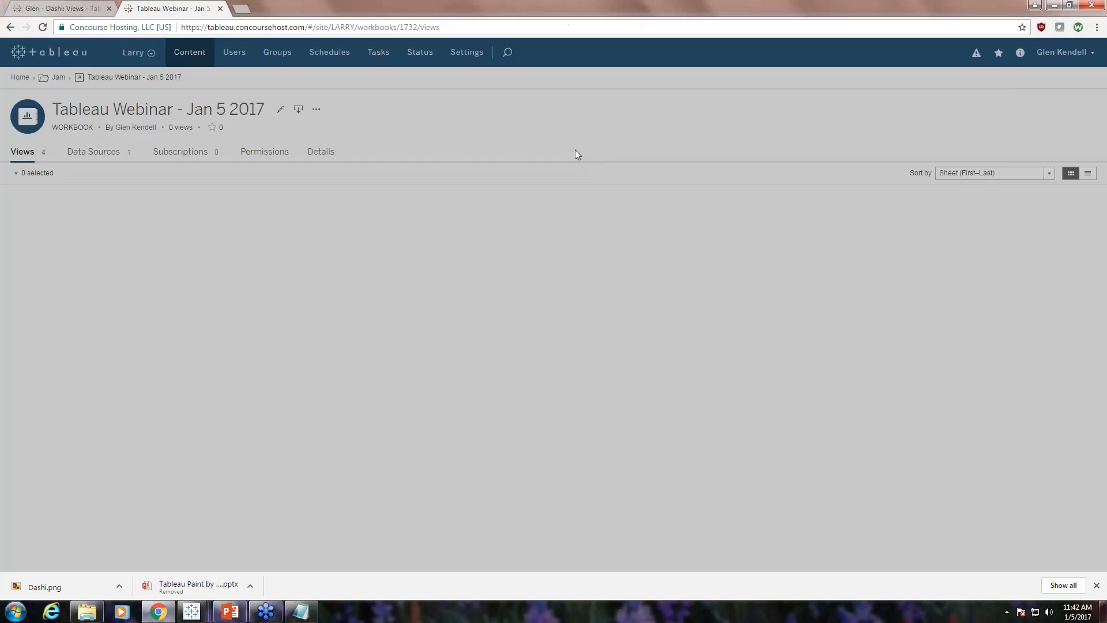
Dismiss the publishing notice in the browser and switch back to the Book5 workbook in Tableau Desktop.
{"action": "left_click", "coordinate": [640, 333]}
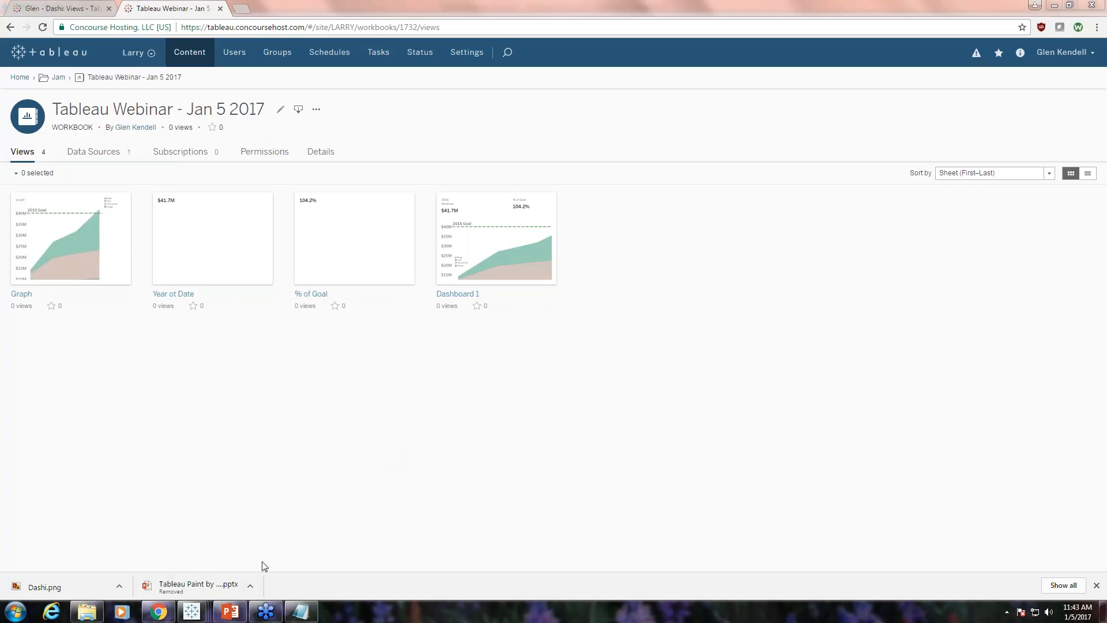
{"action": "mouse_move", "coordinate": [192, 613]}
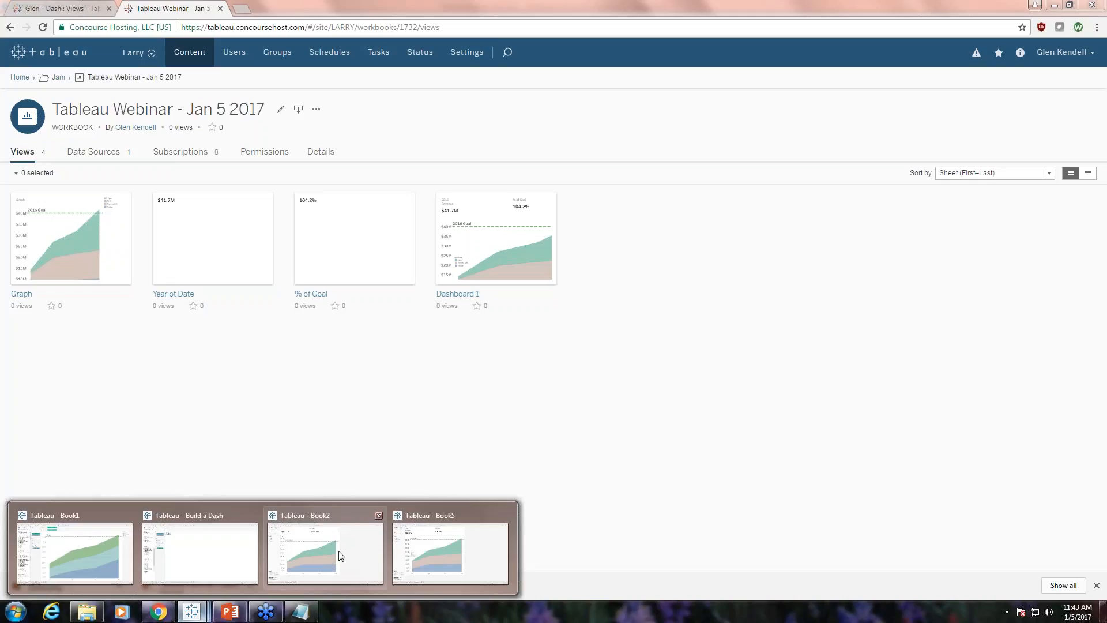
{"action": "left_click", "coordinate": [424, 527]}
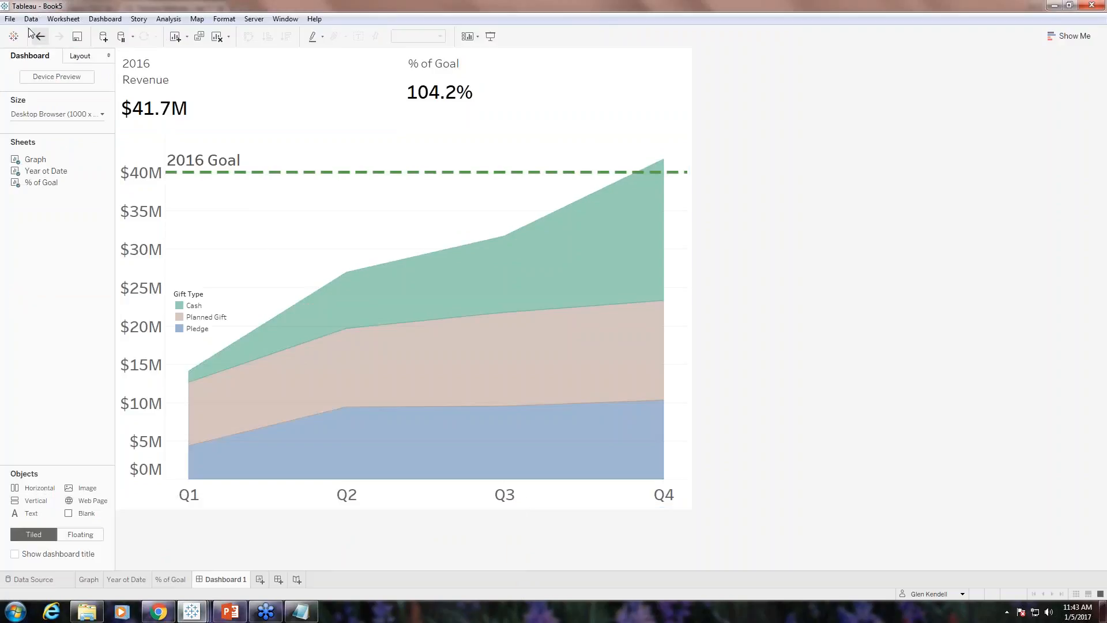
{"action": "left_click", "coordinate": [10, 19]}
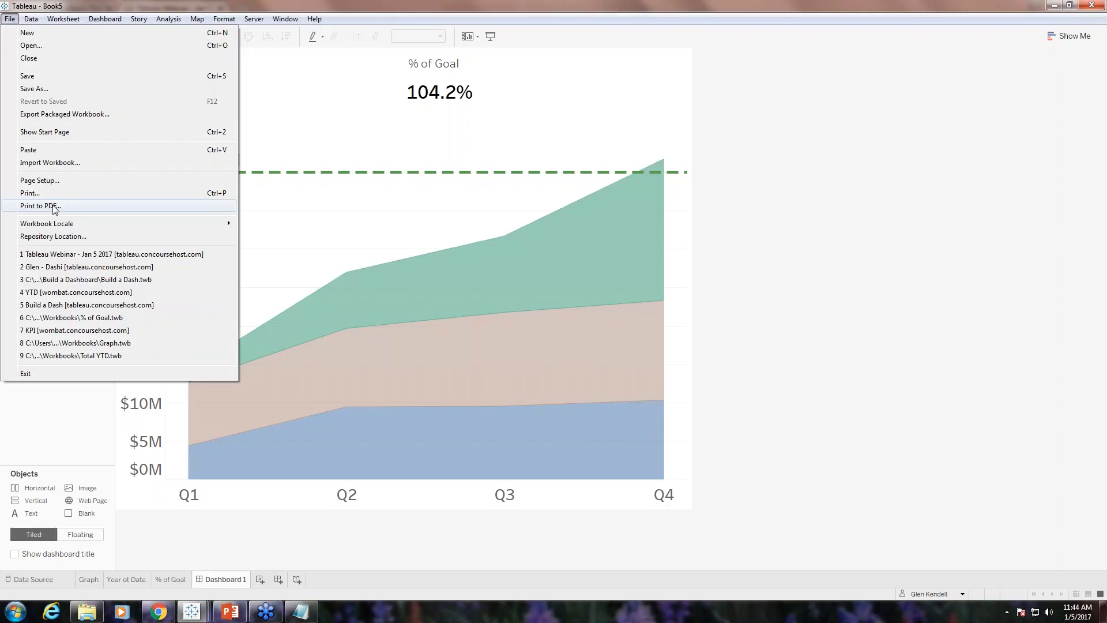
{"action": "left_click", "coordinate": [276, 527]}
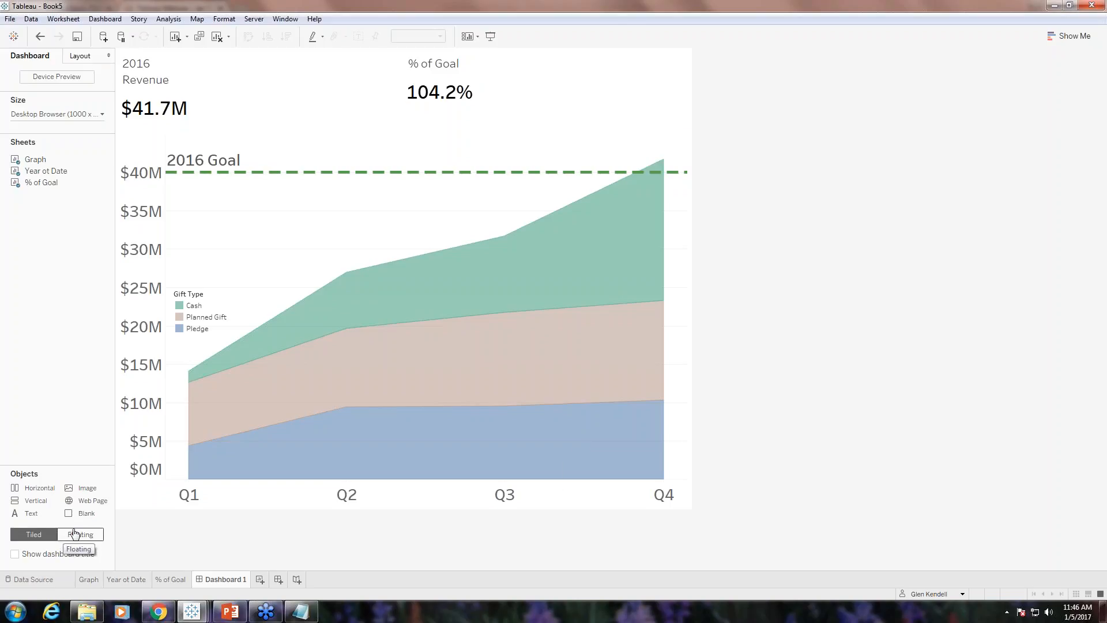
Examine the Q3 Cash, Q2 Planned Gift and Q2 Pledge areas and the % of Goal figure, then clear the graph selection.
{"action": "mouse_move", "coordinate": [559, 257]}
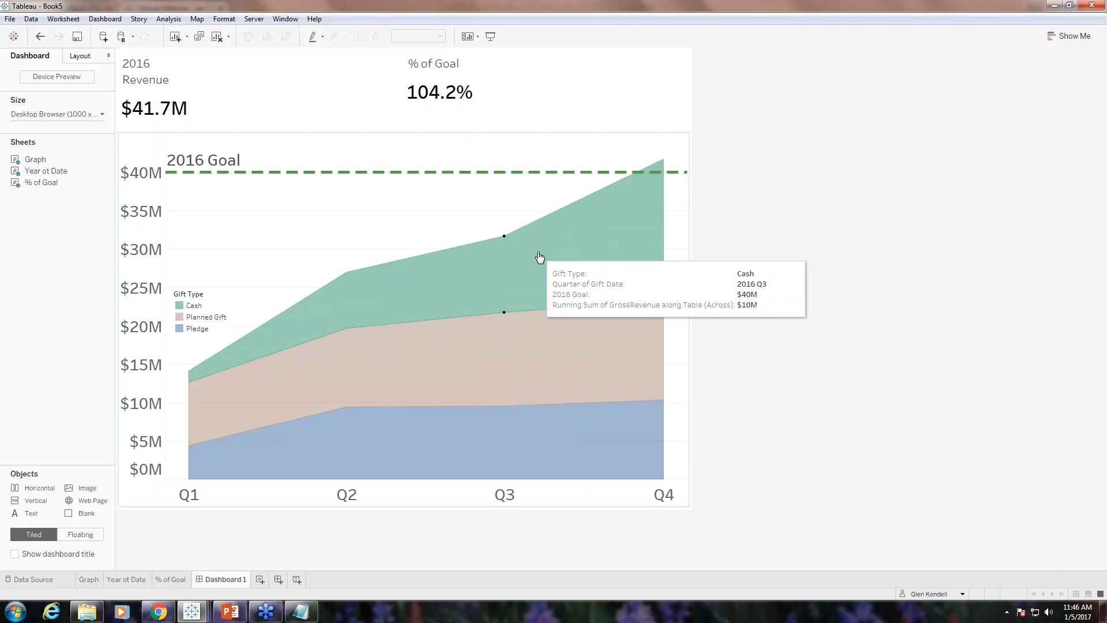
{"action": "left_click", "coordinate": [539, 257]}
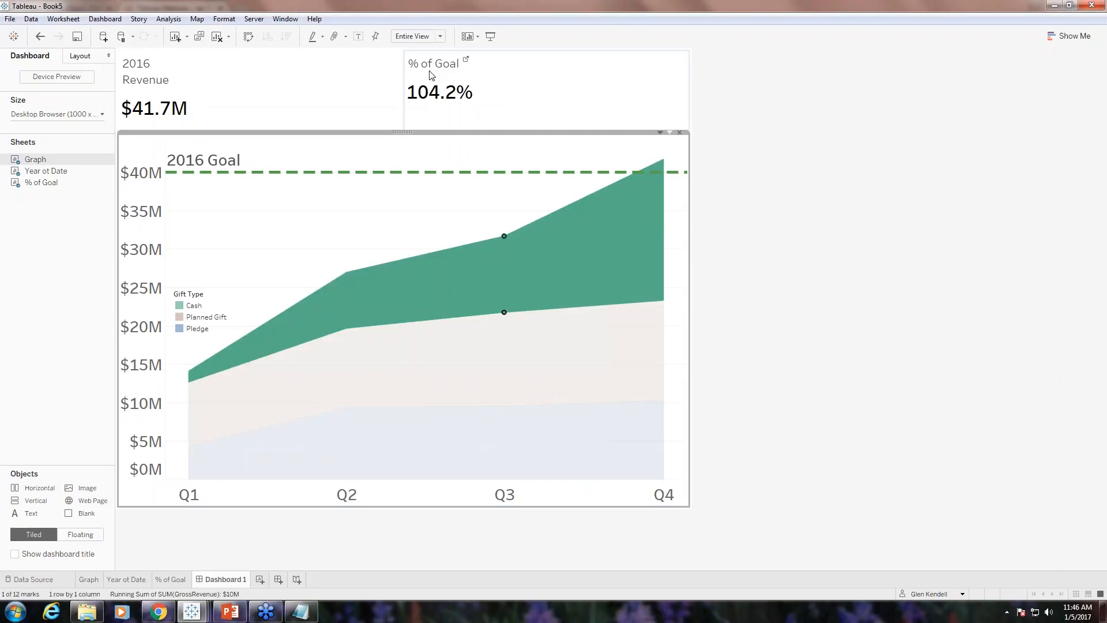
{"action": "mouse_move", "coordinate": [434, 298]}
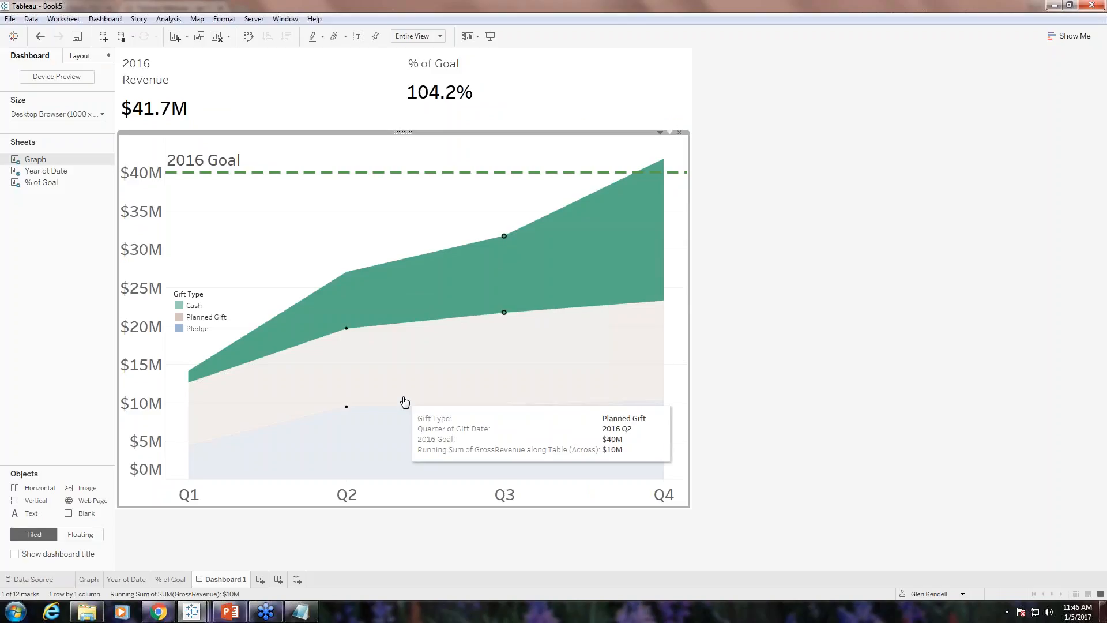
{"action": "mouse_move", "coordinate": [395, 451]}
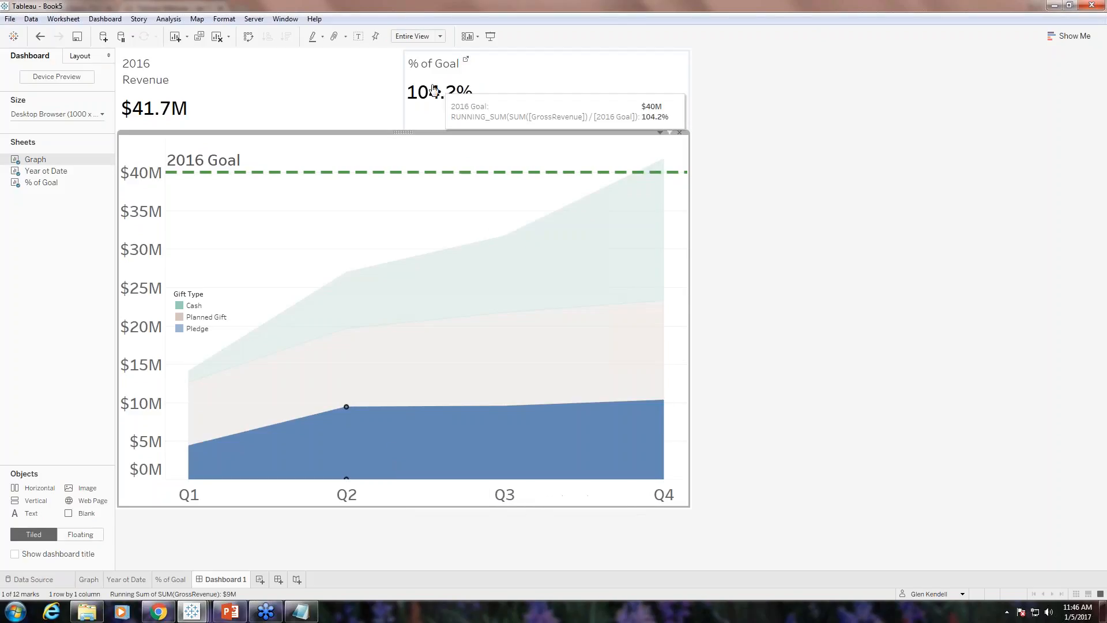
{"action": "left_click", "coordinate": [414, 273]}
{"action": "left_click", "coordinate": [375, 335]}
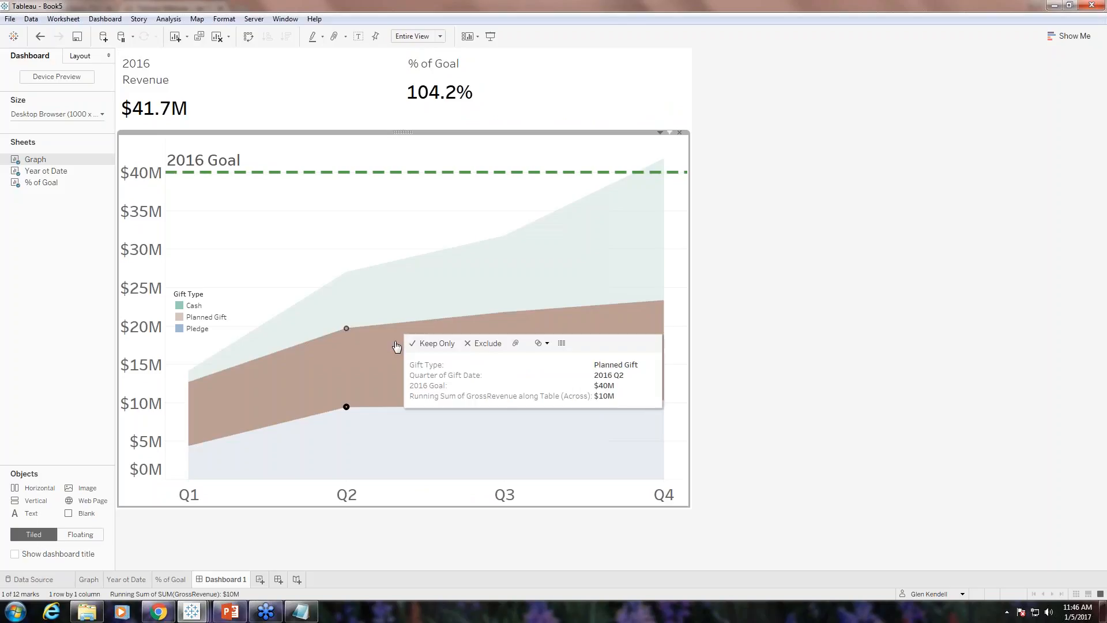
{"action": "left_click", "coordinate": [363, 416]}
{"action": "key", "text": "Escape"}
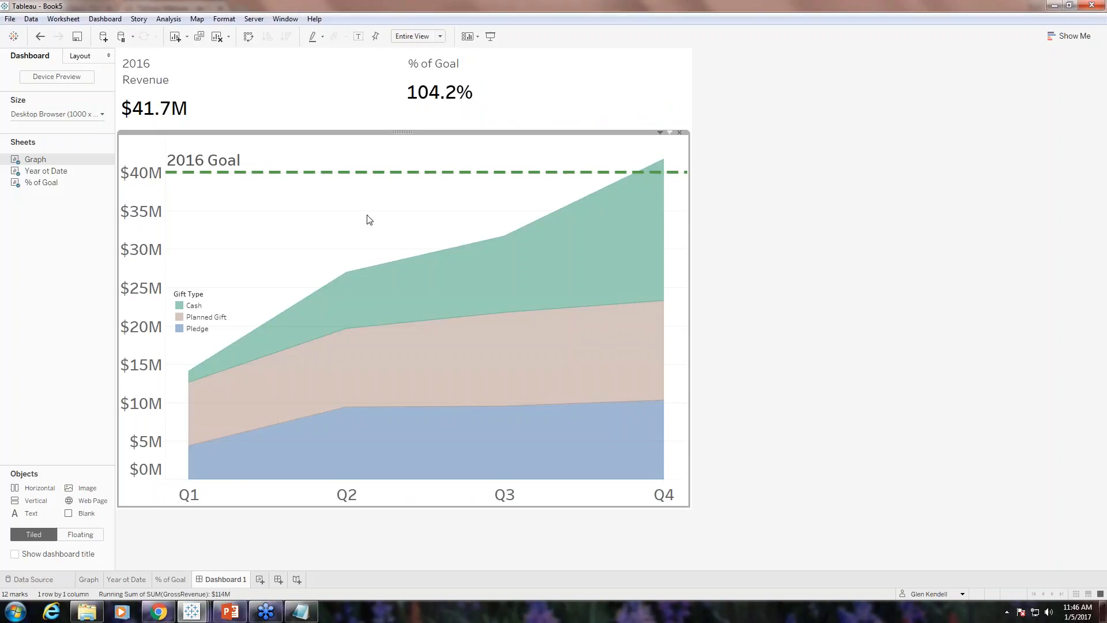
Set the dashboard size to Automatic so it resizes to fit any screen.
{"action": "left_click", "coordinate": [1103, 313]}
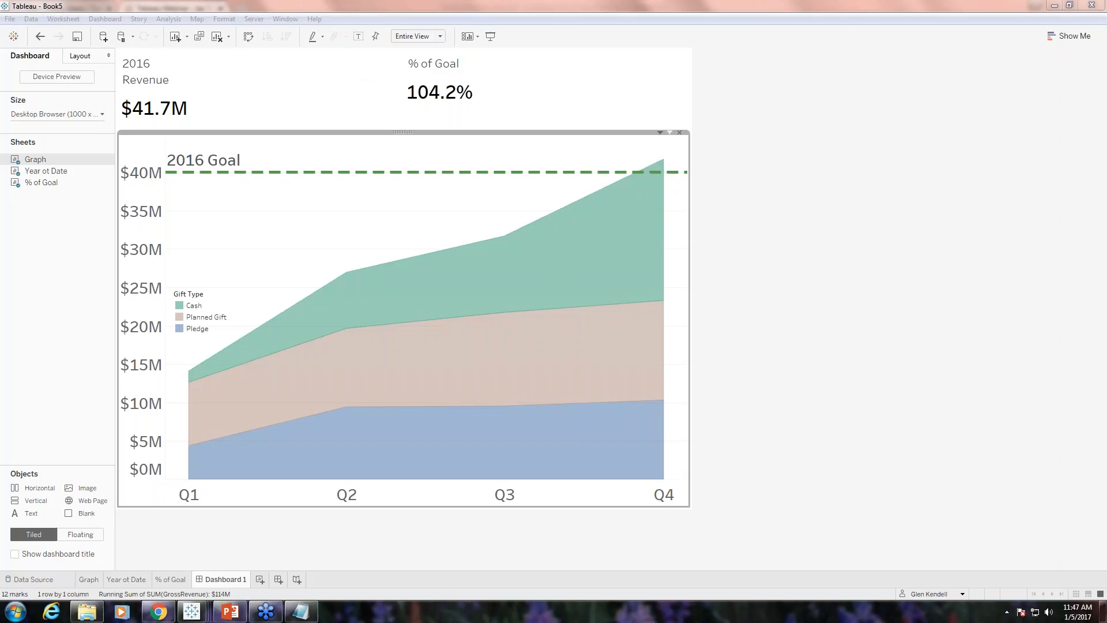
{"action": "left_click", "coordinate": [105, 116]}
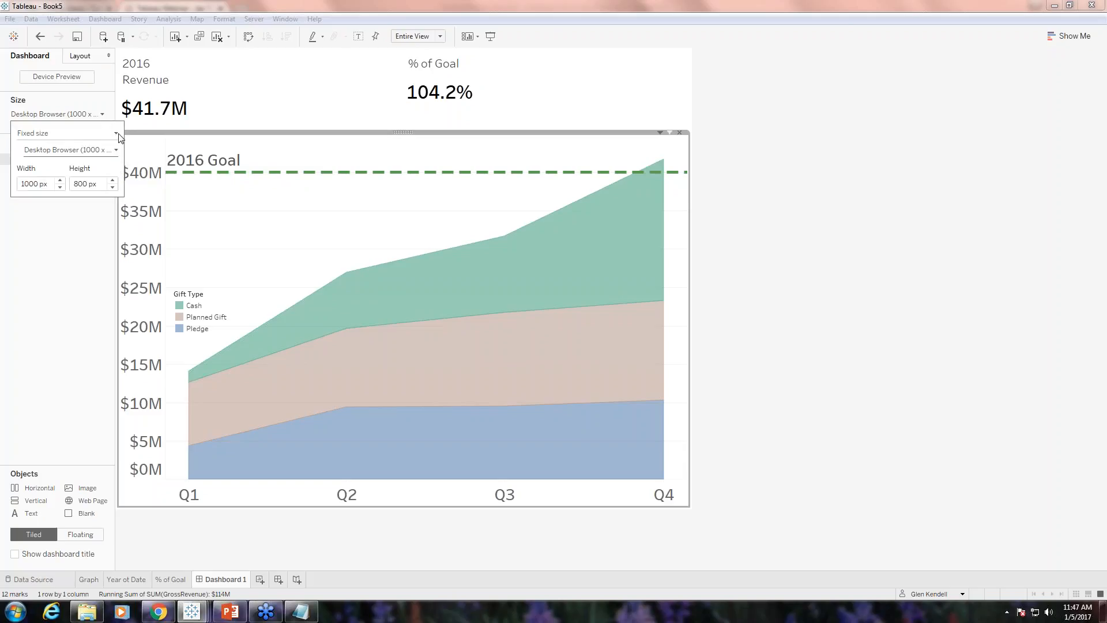
{"action": "left_click", "coordinate": [118, 134]}
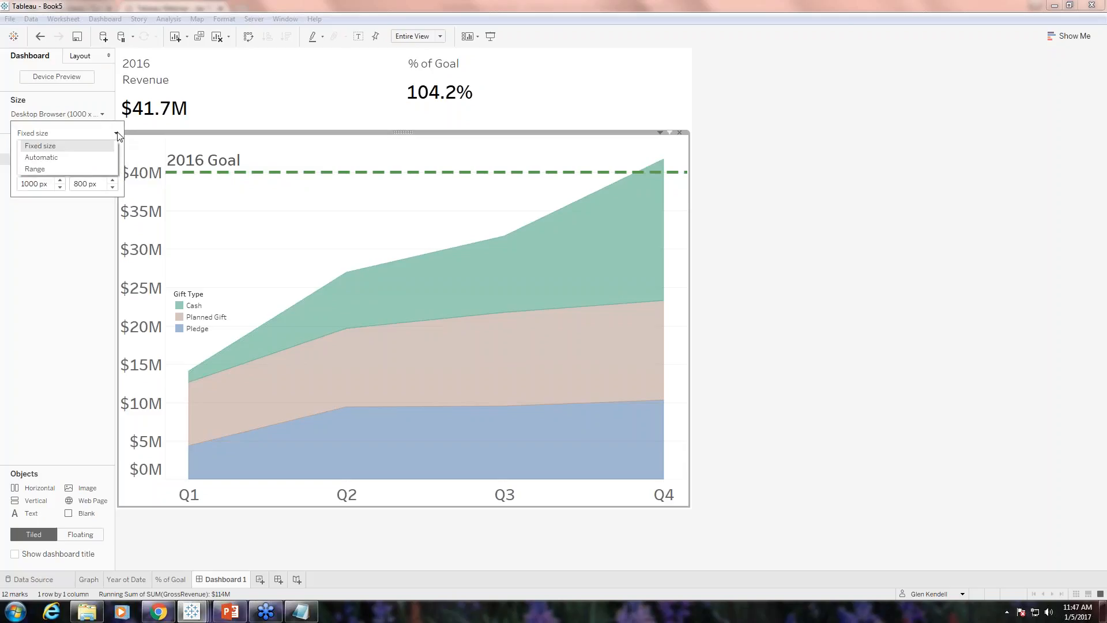
{"action": "left_click", "coordinate": [51, 157]}
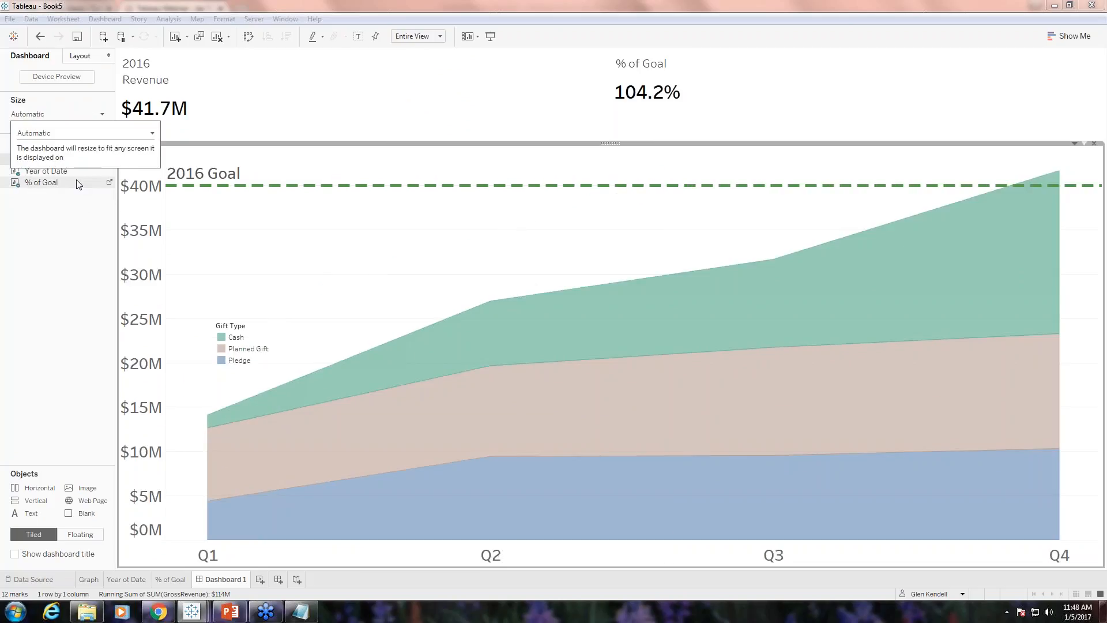
{"action": "left_click", "coordinate": [82, 235]}
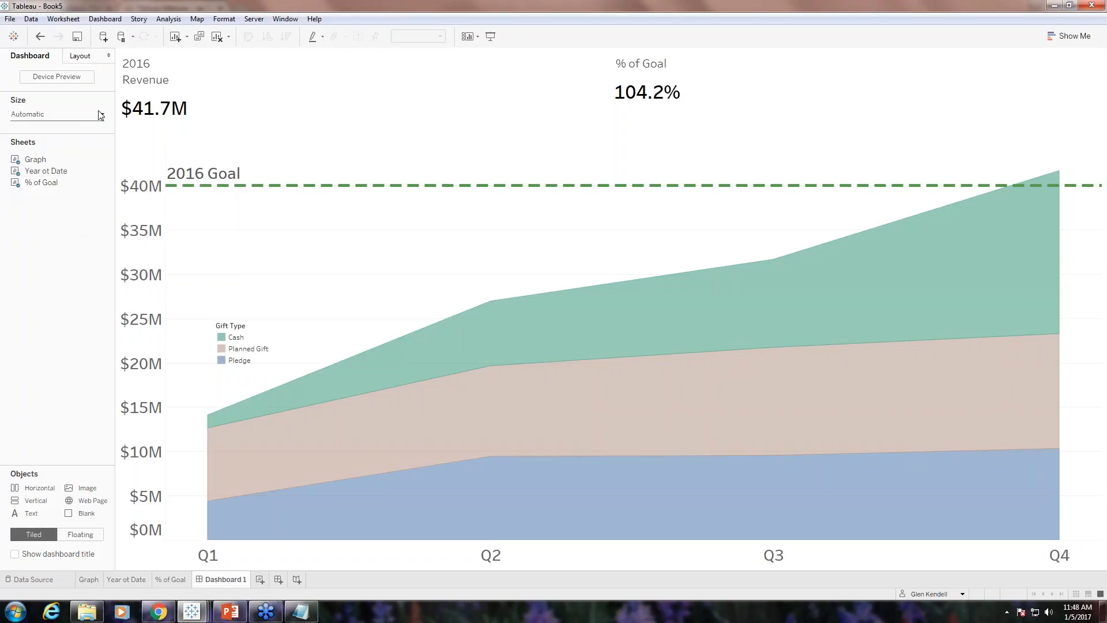
Change the dashboard sizing back to Fixed size and review the preset sizes without choosing one.
{"action": "left_click", "coordinate": [99, 114]}
{"action": "left_click", "coordinate": [67, 248]}
{"action": "left_click", "coordinate": [101, 114]}
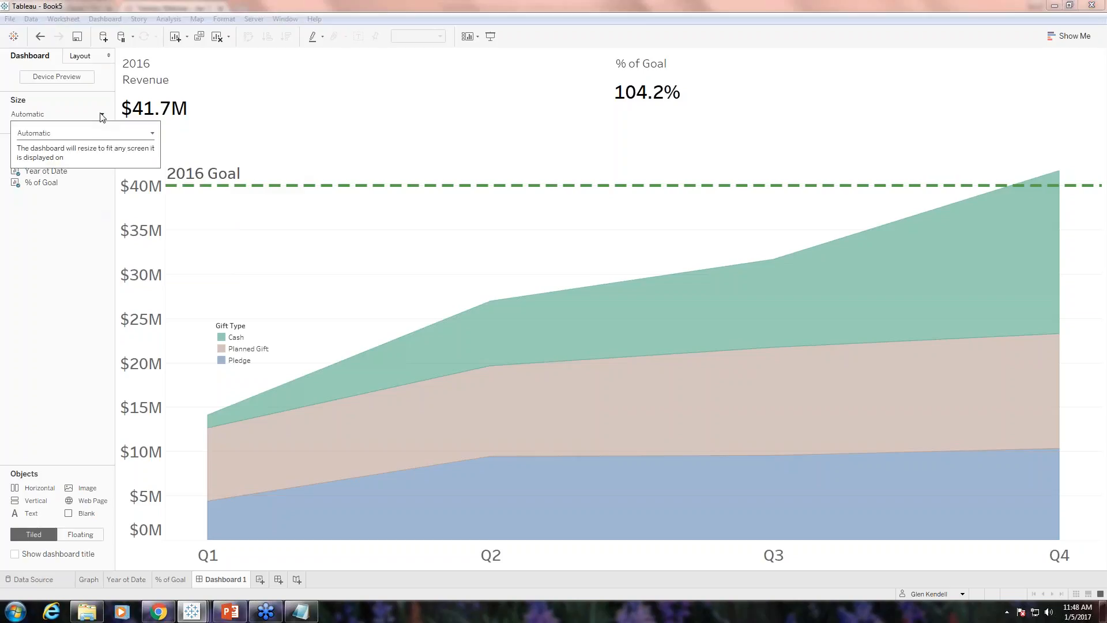
{"action": "left_click", "coordinate": [151, 136]}
{"action": "left_click", "coordinate": [69, 146]}
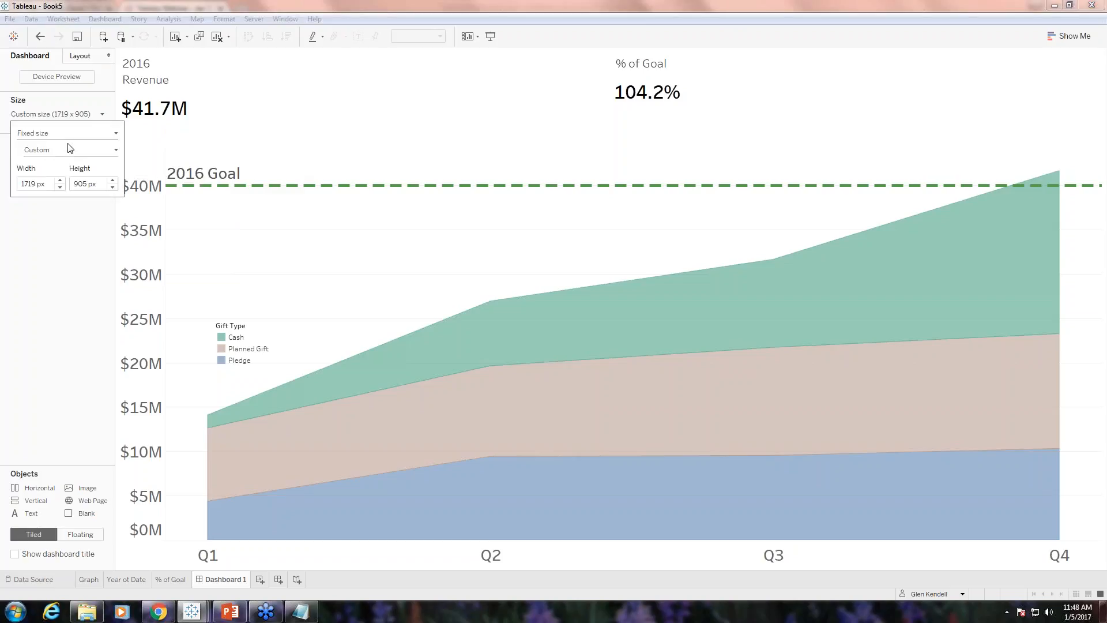
{"action": "left_click", "coordinate": [116, 151]}
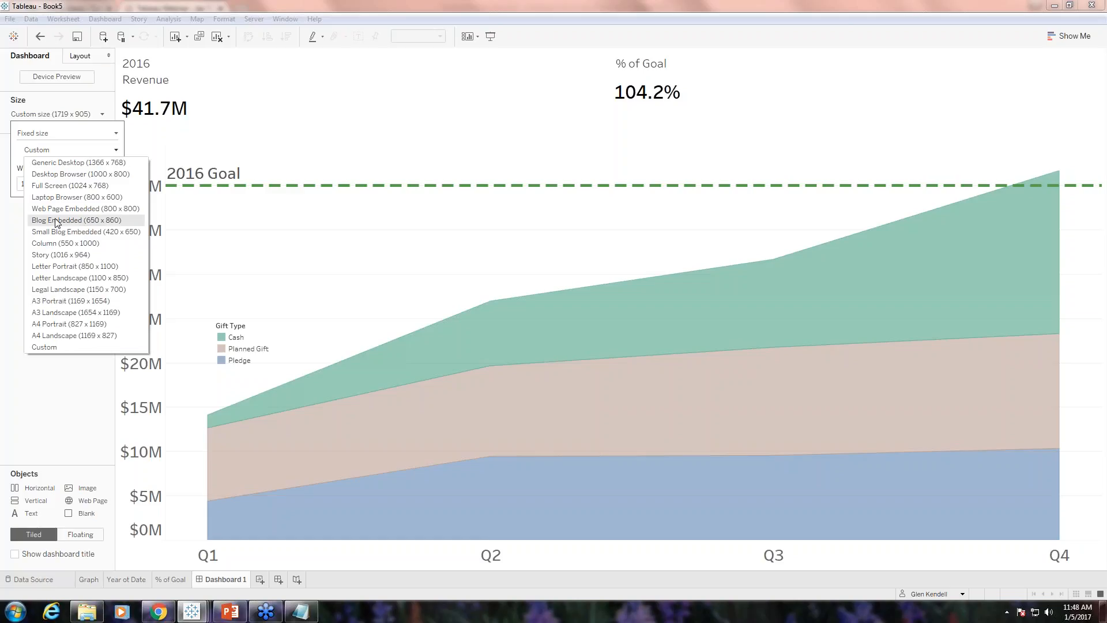
{"action": "left_click", "coordinate": [14, 237]}
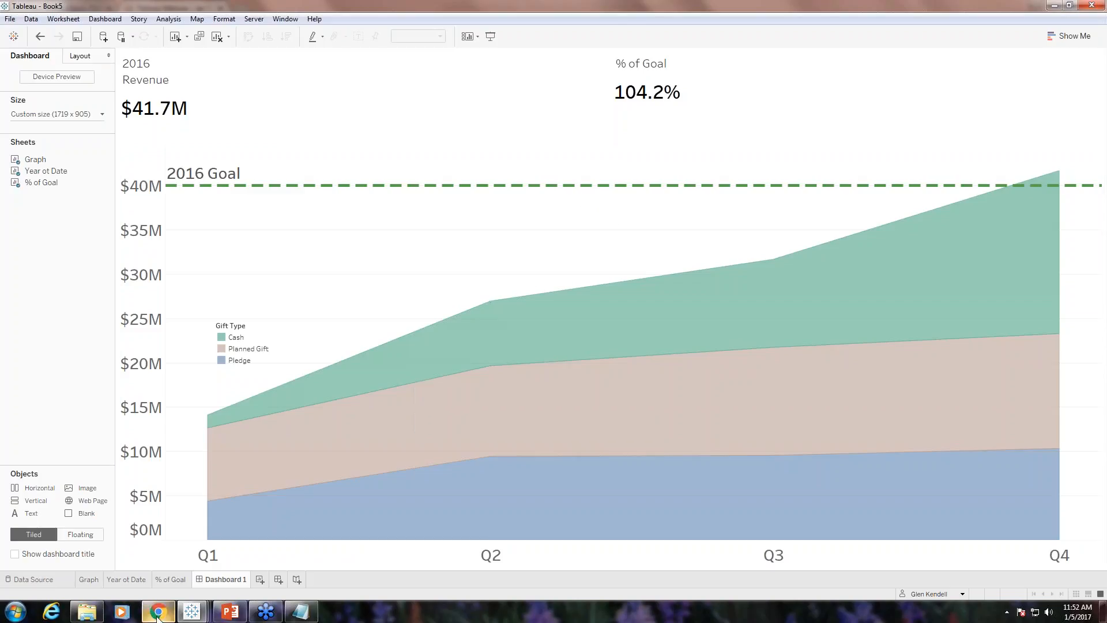
Switch to Tableau Server in Chrome and open the Dashboard 1 view of the published workbook.
{"action": "mouse_move", "coordinate": [161, 617]}
{"action": "left_click", "coordinate": [159, 545]}
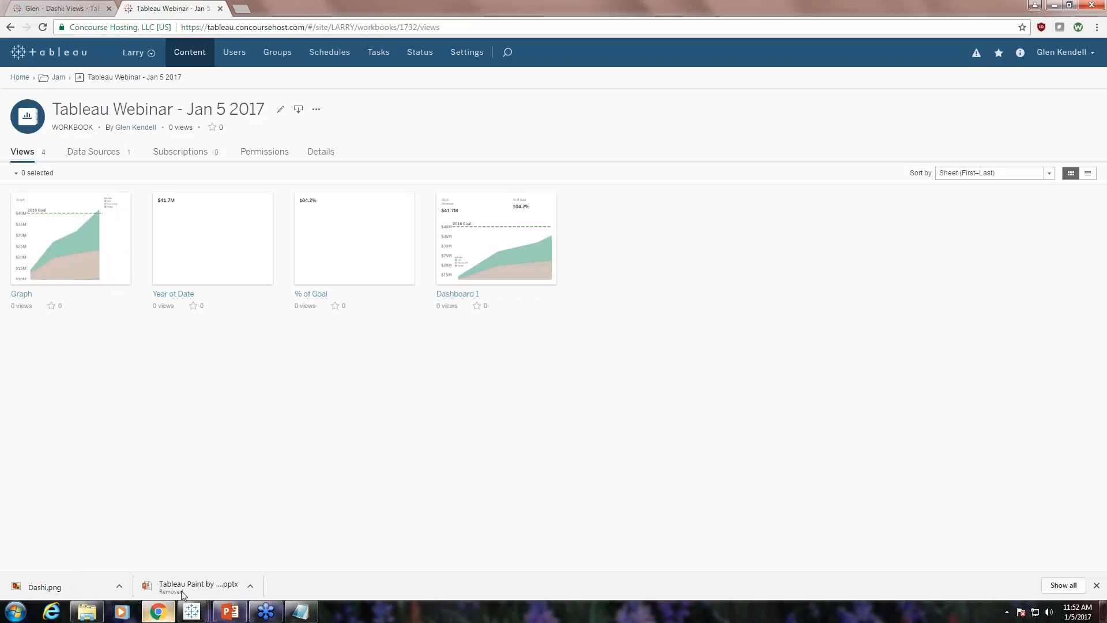
{"action": "left_click", "coordinate": [461, 294]}
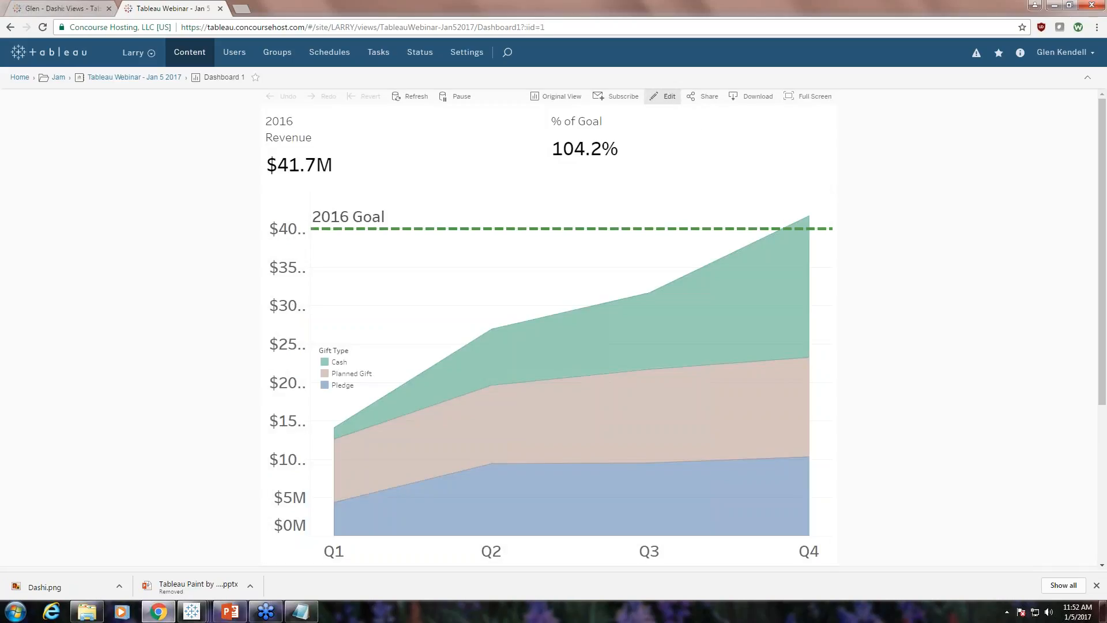
Review the subscription options for the Dashboard 1 view, including adding other subscribers, and close them without subscribing.
{"action": "left_click", "coordinate": [618, 100]}
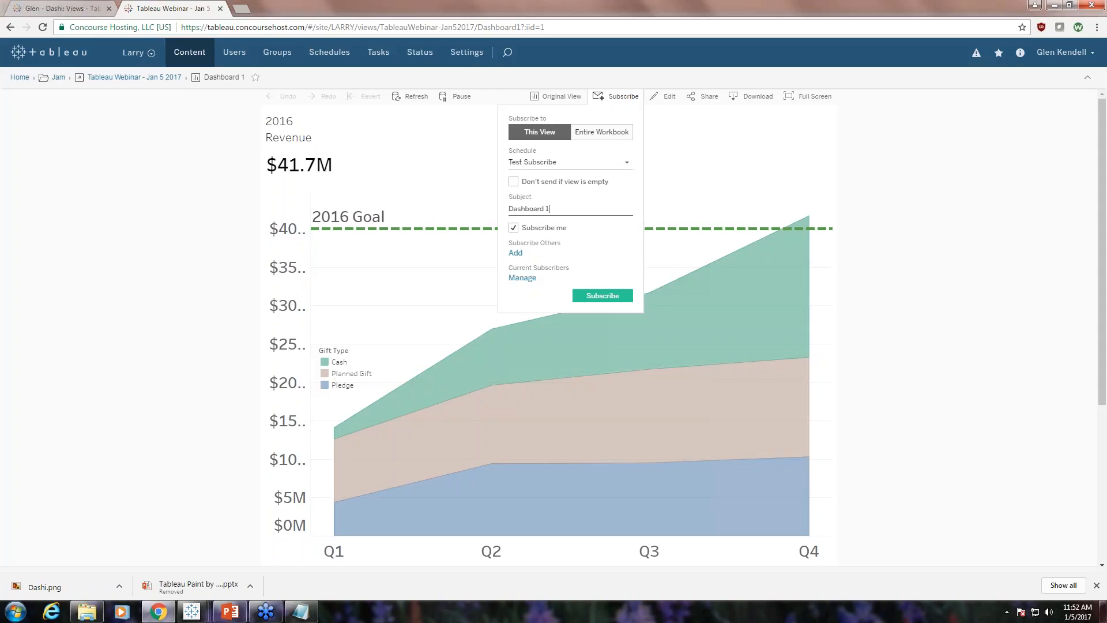
{"action": "left_click", "coordinate": [515, 255]}
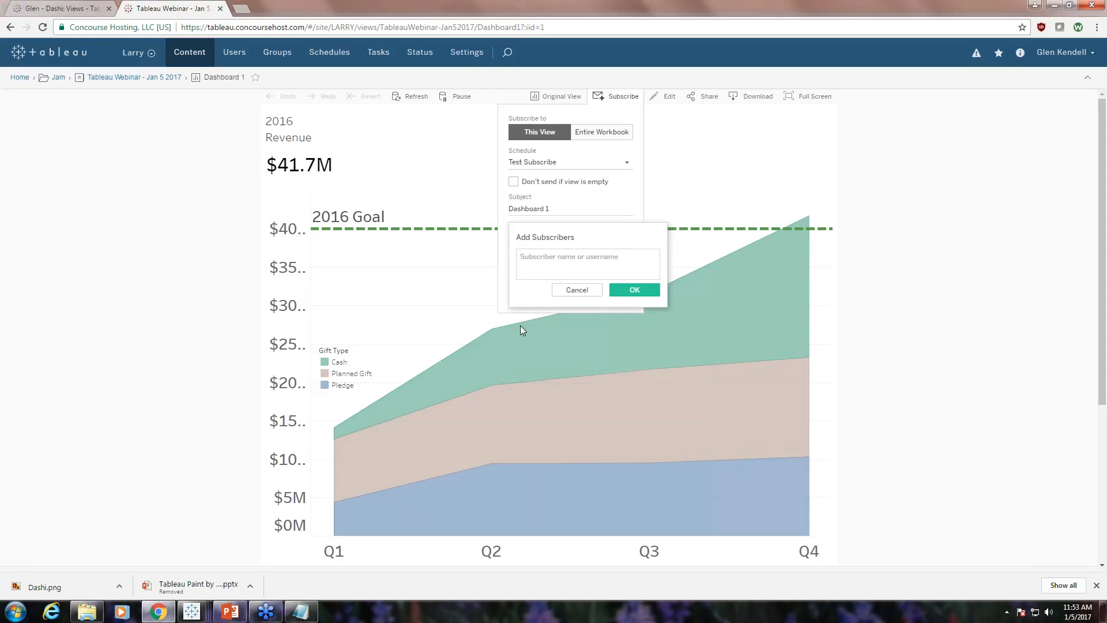
{"action": "left_click", "coordinate": [598, 293]}
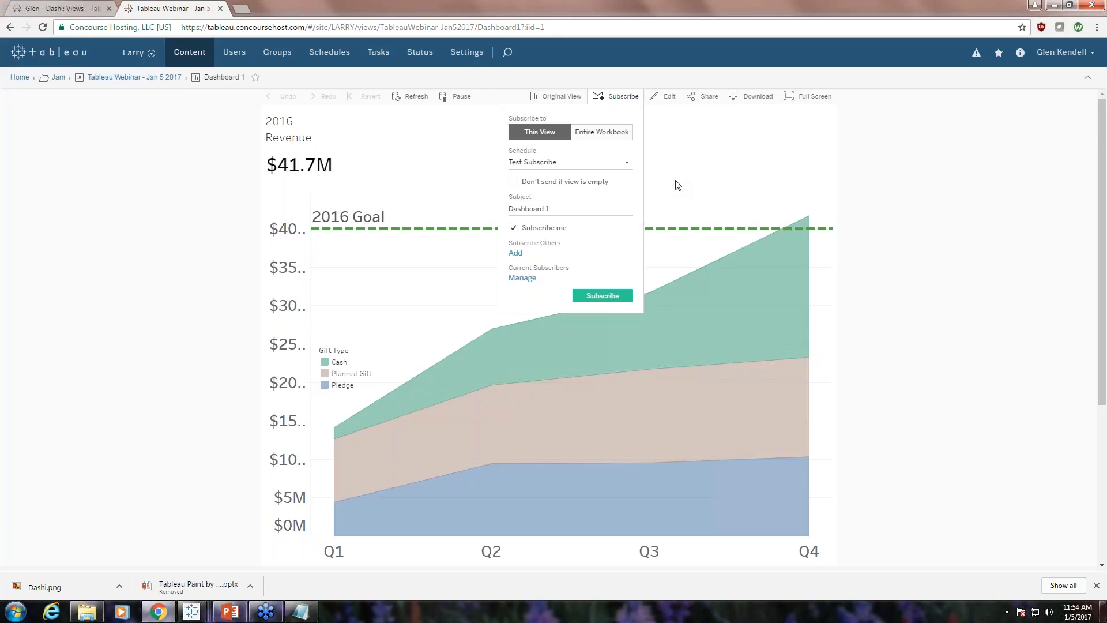
{"action": "left_click", "coordinate": [456, 184]}
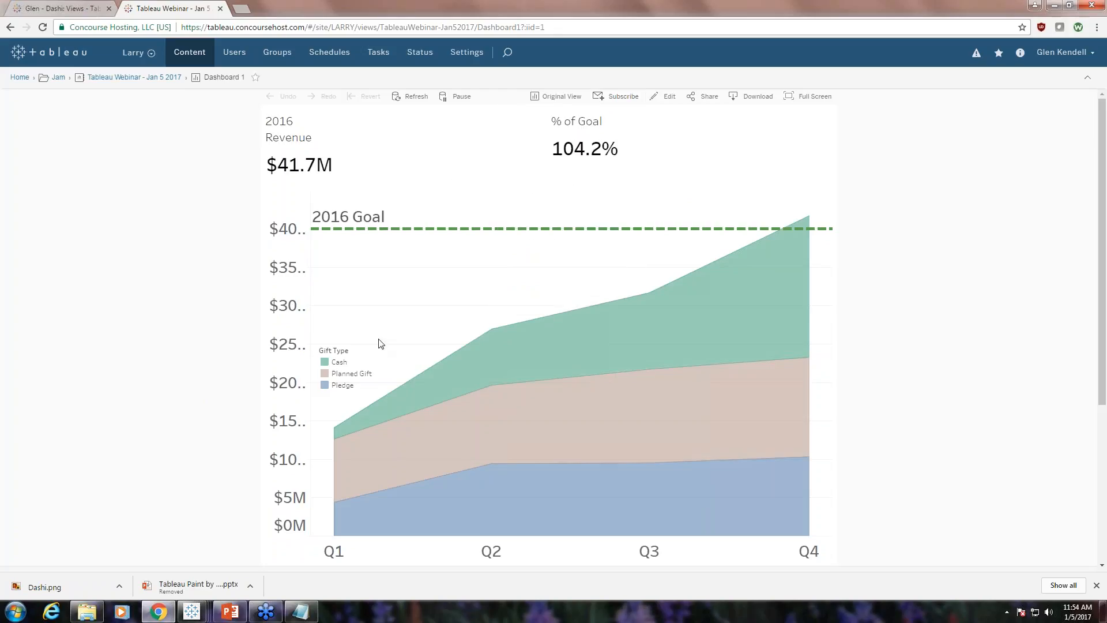